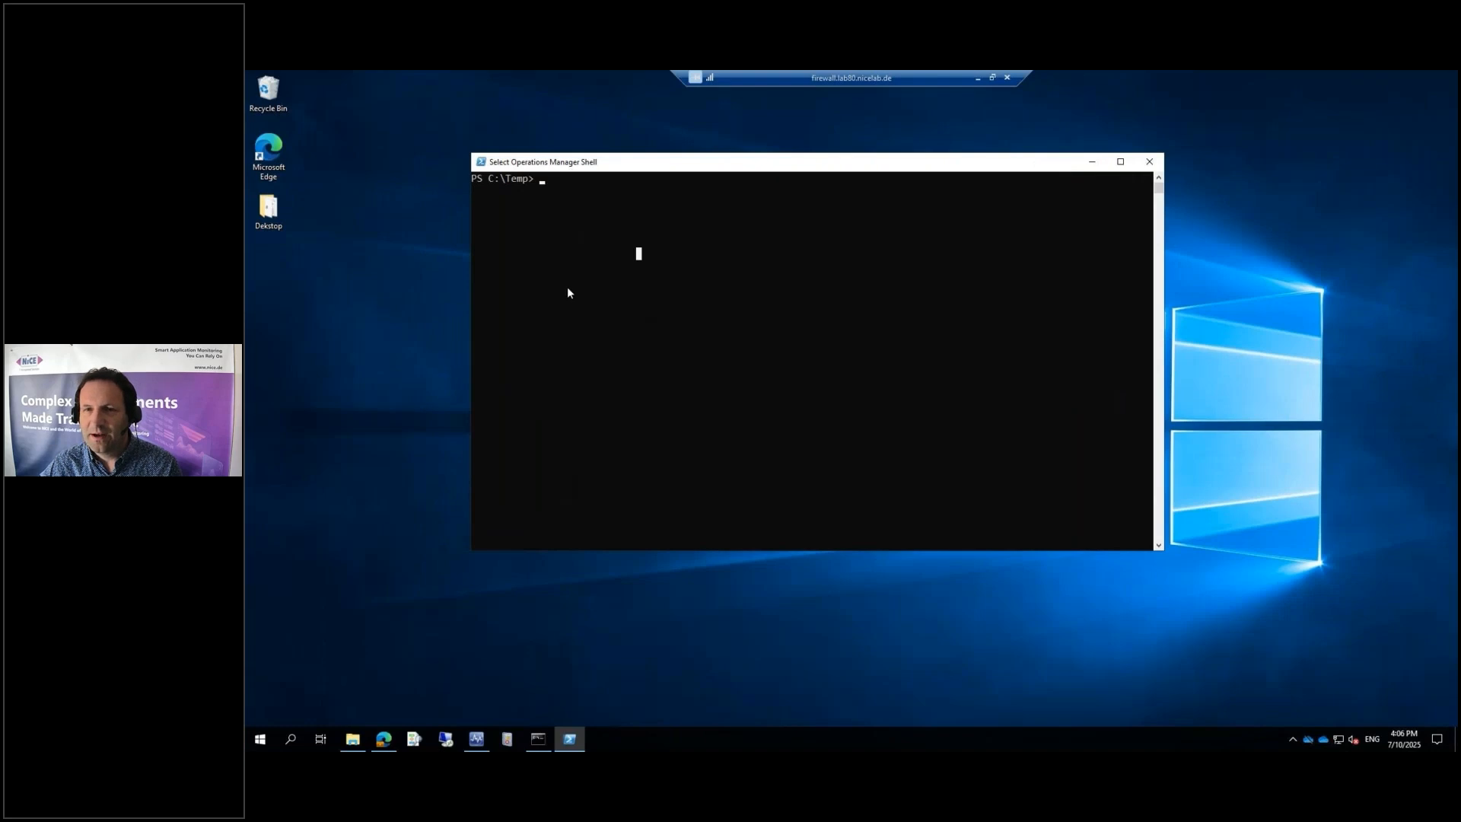
Switch to the Operations Manager console, view the product's version information and close it.
{"action": "left_click", "coordinate": [474, 739]}
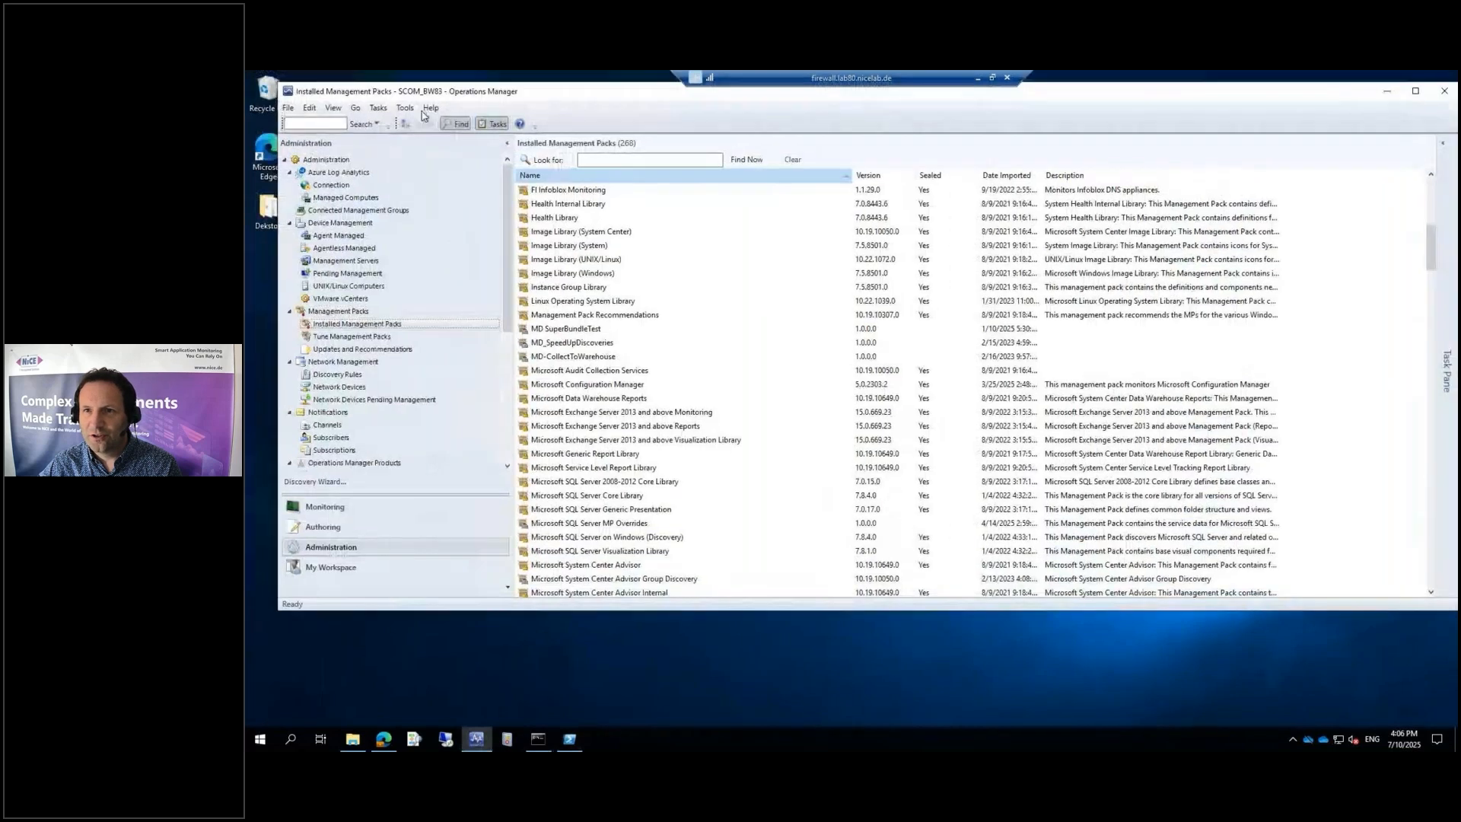
{"action": "left_click", "coordinate": [430, 107]}
{"action": "left_click", "coordinate": [428, 160]}
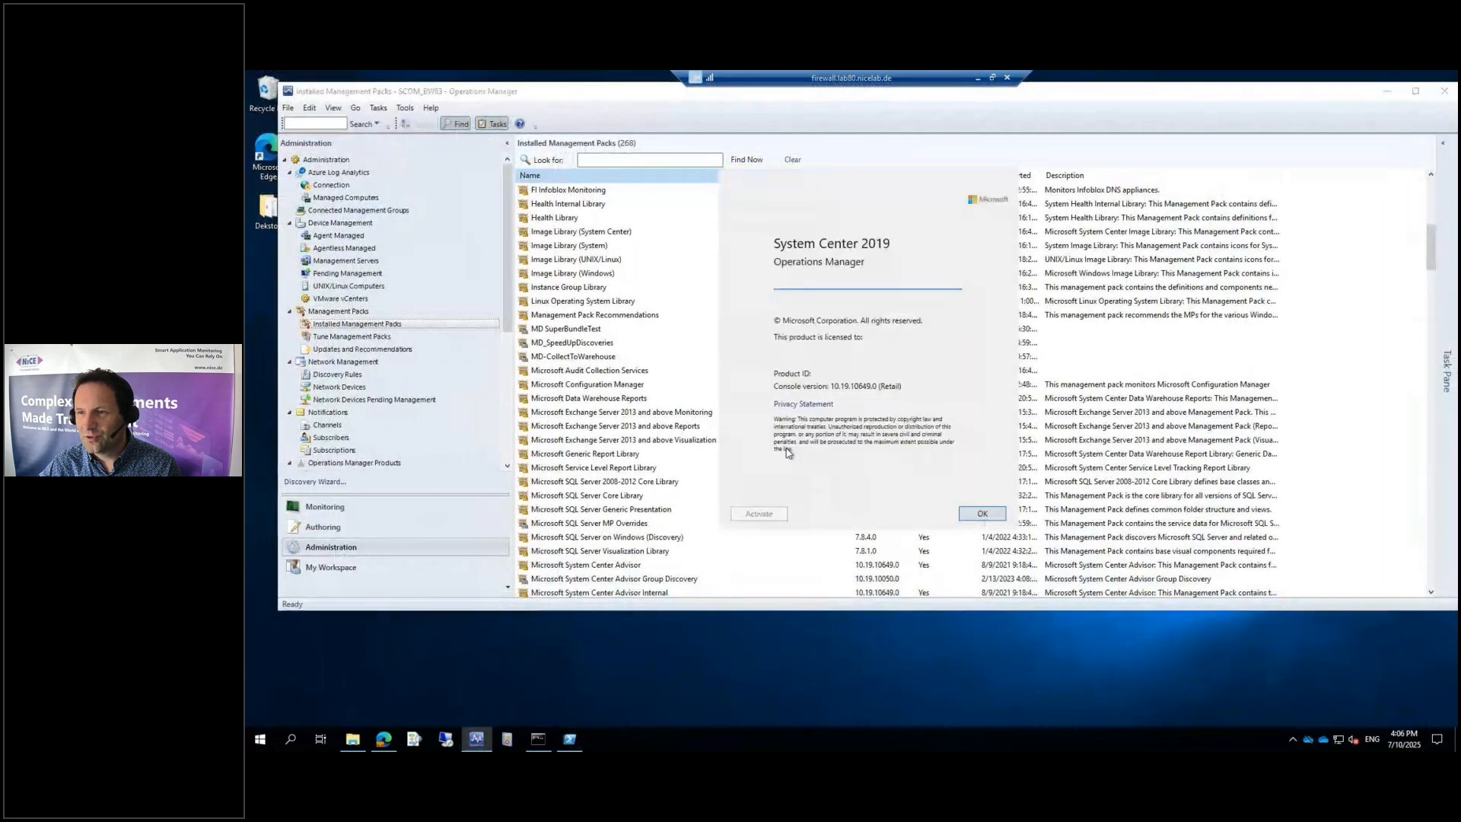
{"action": "left_click", "coordinate": [980, 514]}
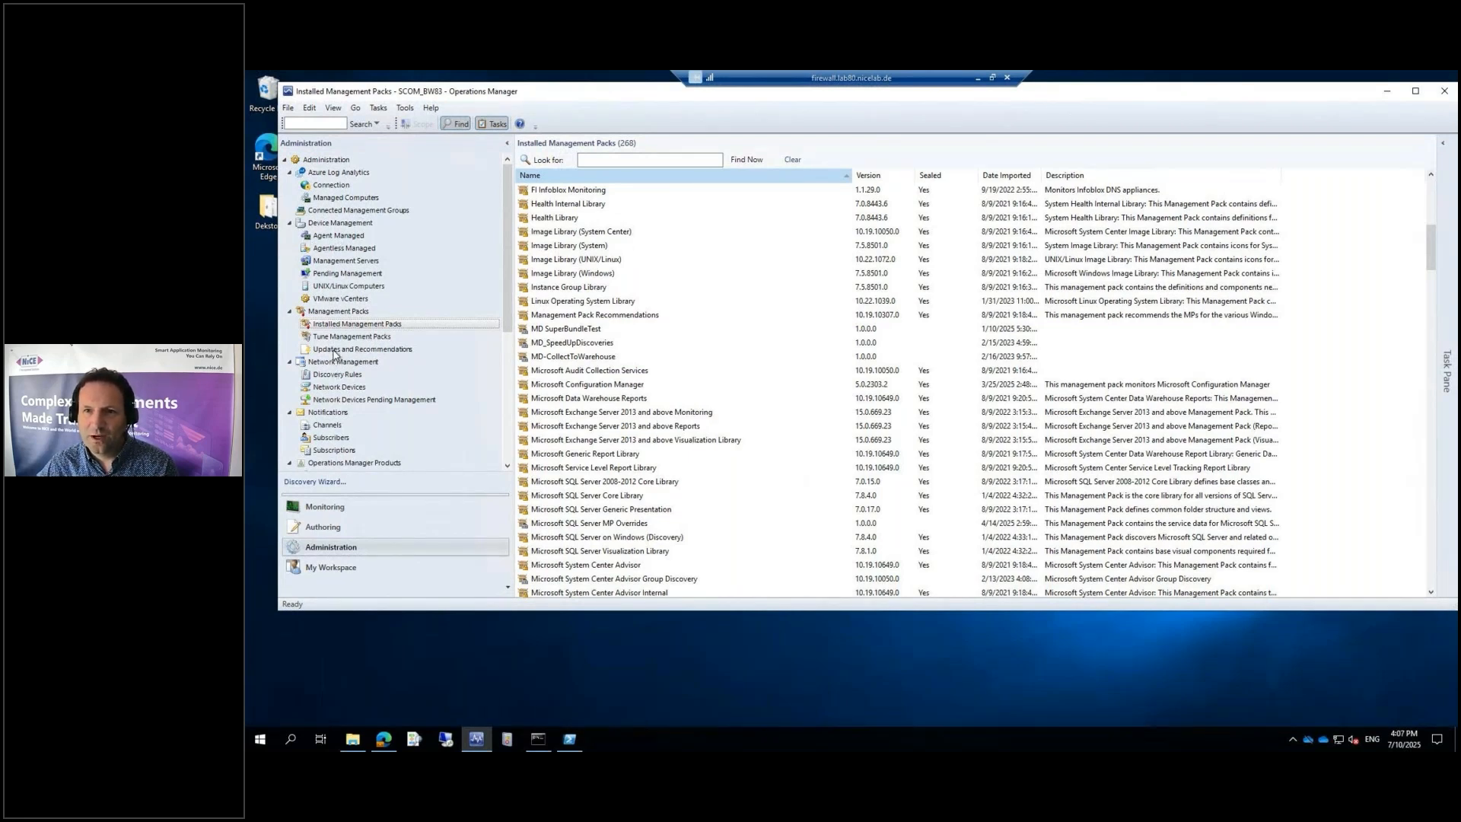
Check Updates and Recommendations for the management packs and dismiss the Cannot Connect dialog.
{"action": "left_click", "coordinate": [357, 349]}
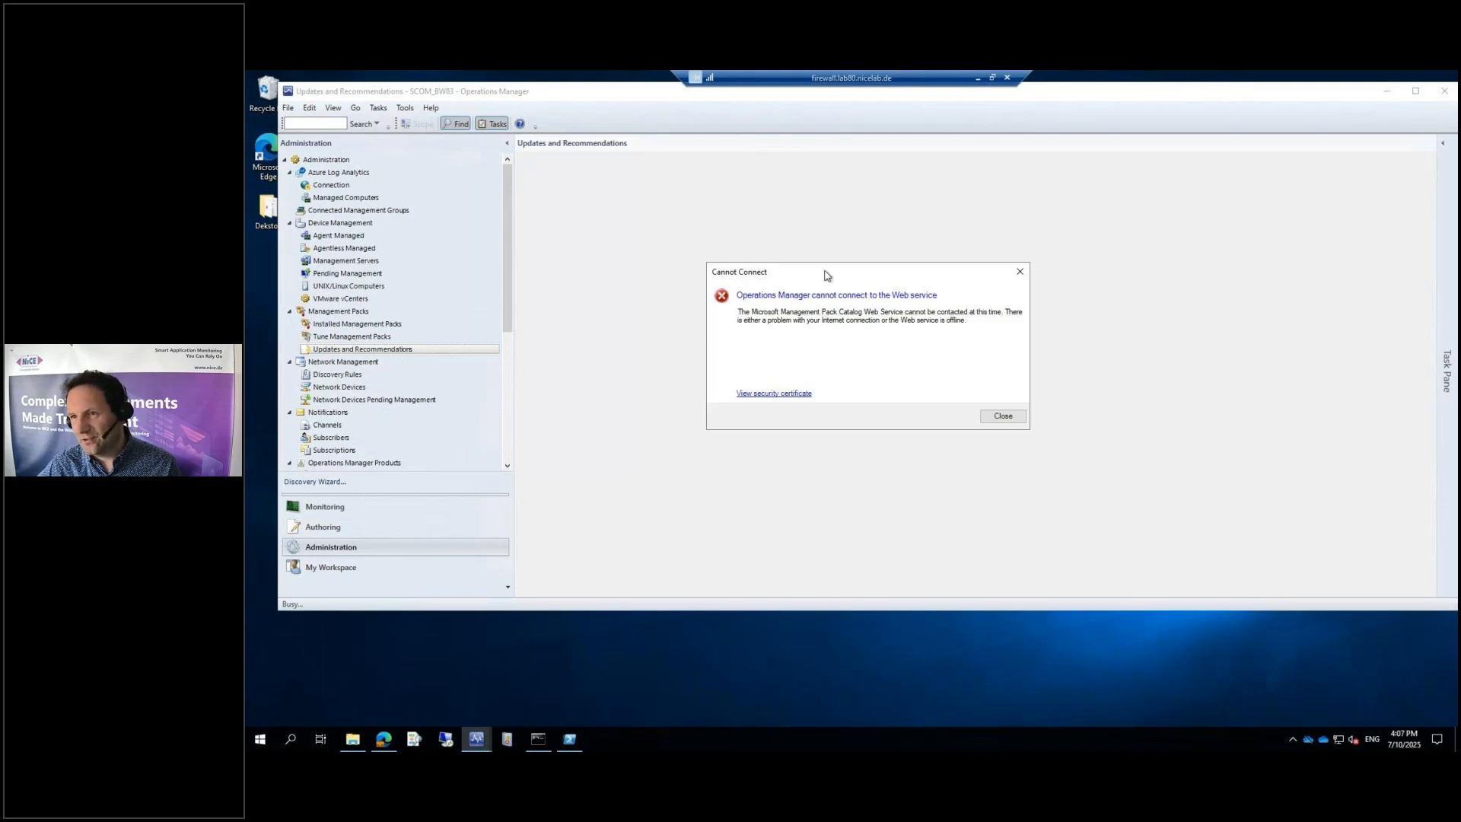
{"action": "left_click_drag", "start_coordinate": [825, 274], "coordinate": [727, 233]}
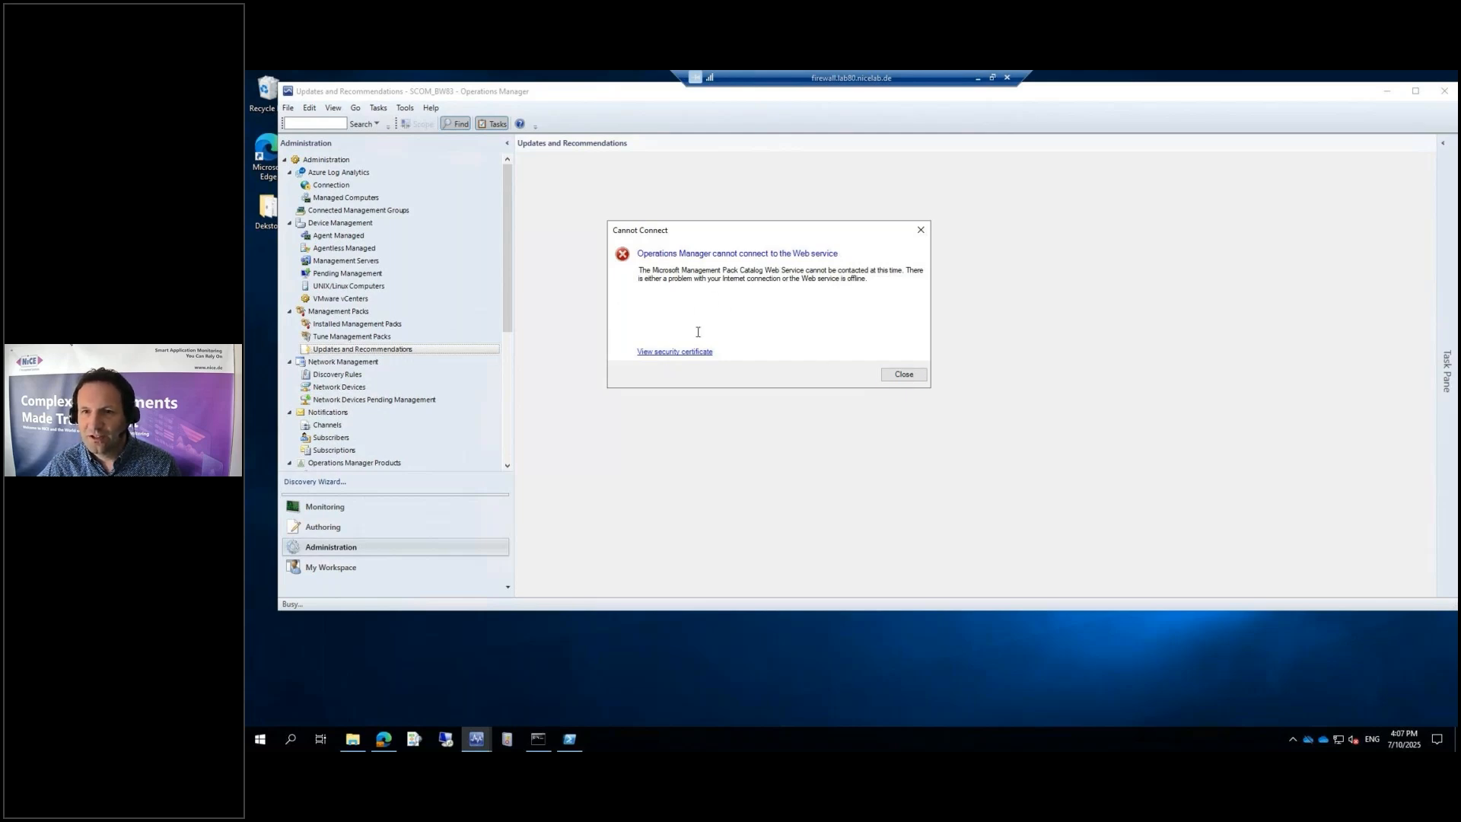
{"action": "left_click_drag", "start_coordinate": [739, 233], "coordinate": [753, 238]}
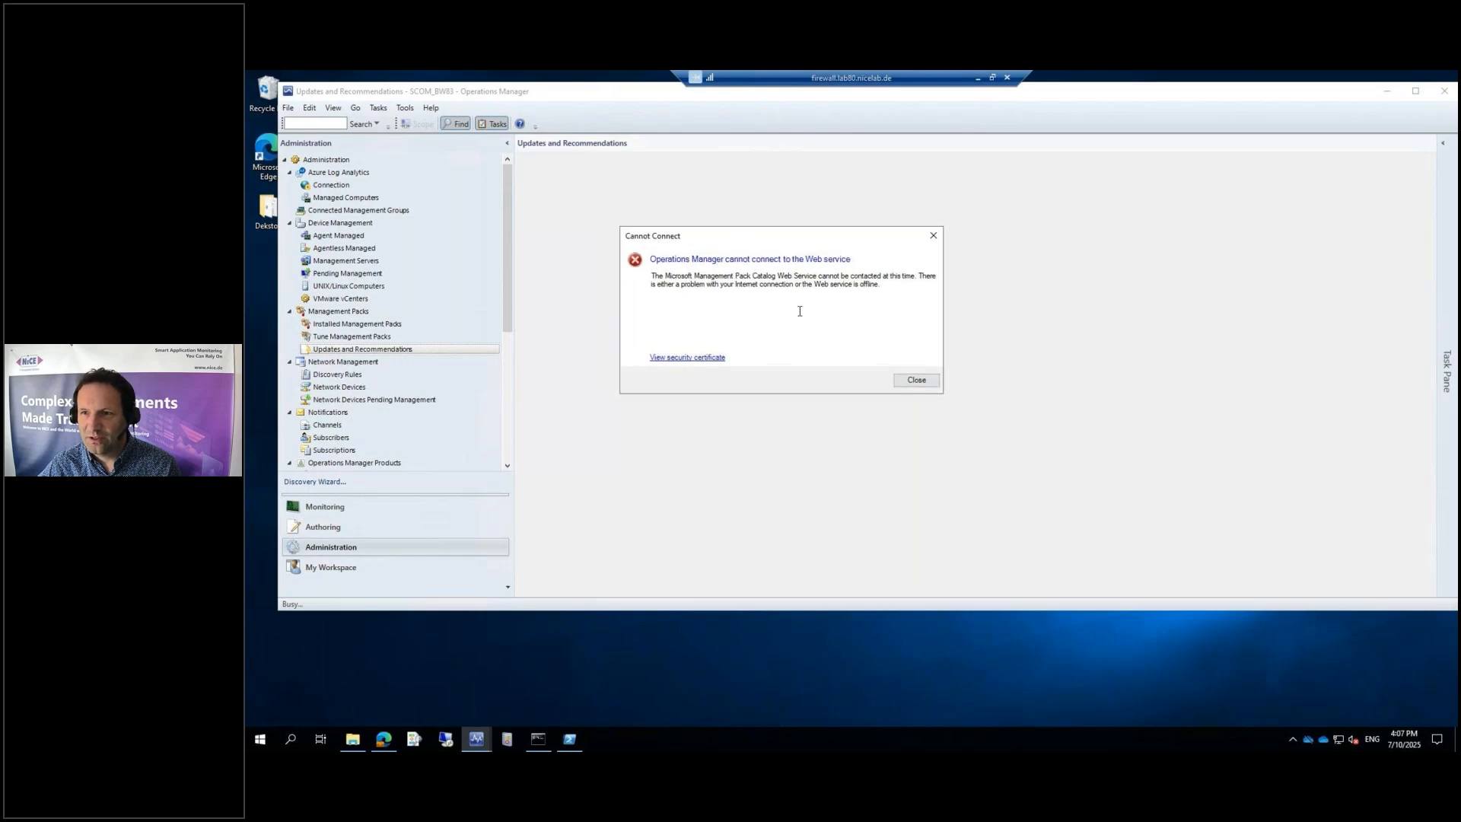
{"action": "left_click", "coordinate": [913, 382]}
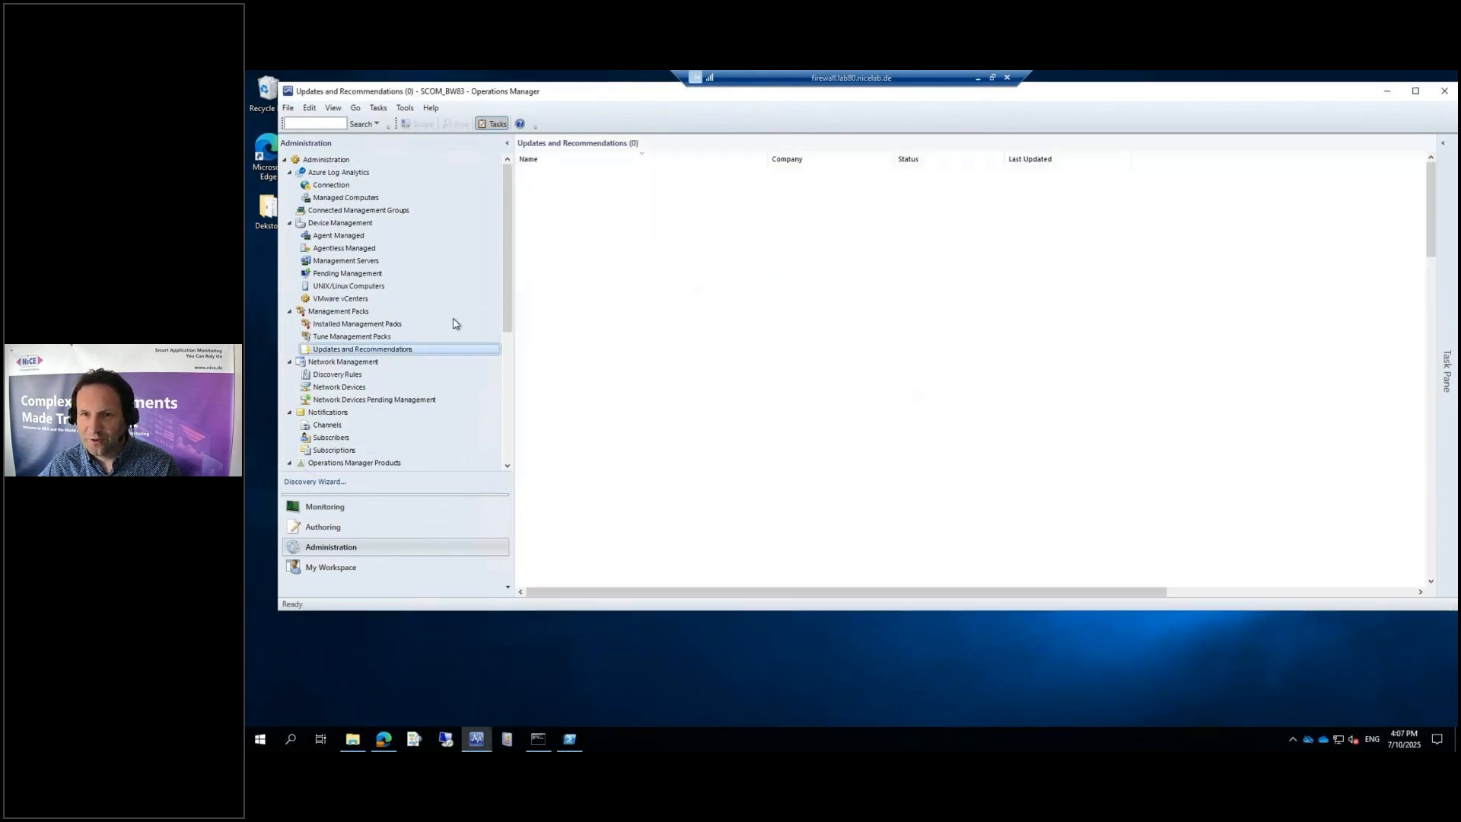
Look through the Installed Management Packs list down to the Microsoft System Center Service Reporting packs.
{"action": "left_click", "coordinate": [357, 325]}
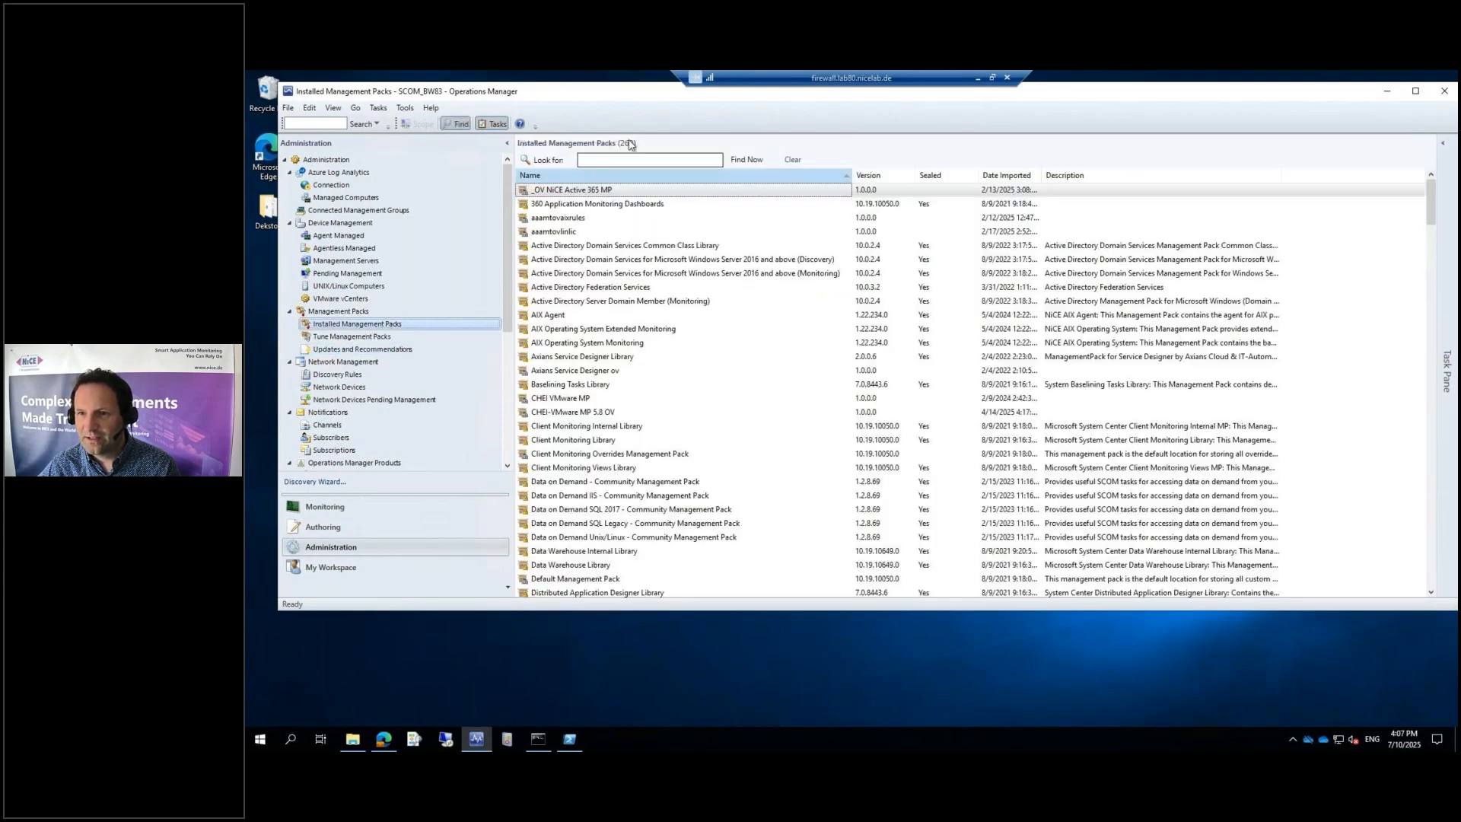
{"action": "scroll", "coordinate": [613, 426], "scroll_direction": "down", "scroll_amount": 15}
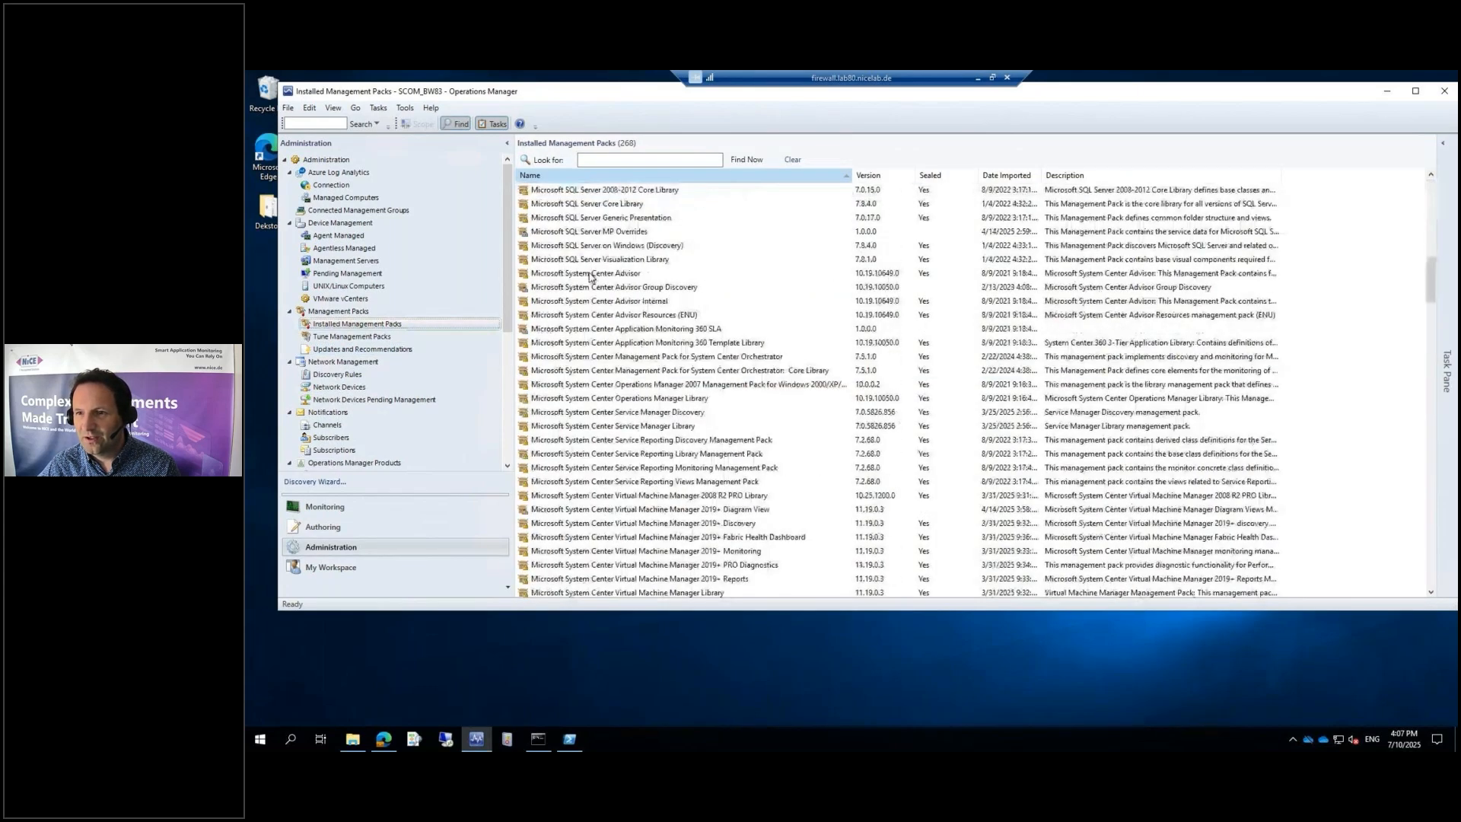
{"action": "left_click", "coordinate": [614, 454]}
{"action": "scroll", "coordinate": [653, 504], "scroll_direction": "down", "scroll_amount": 1}
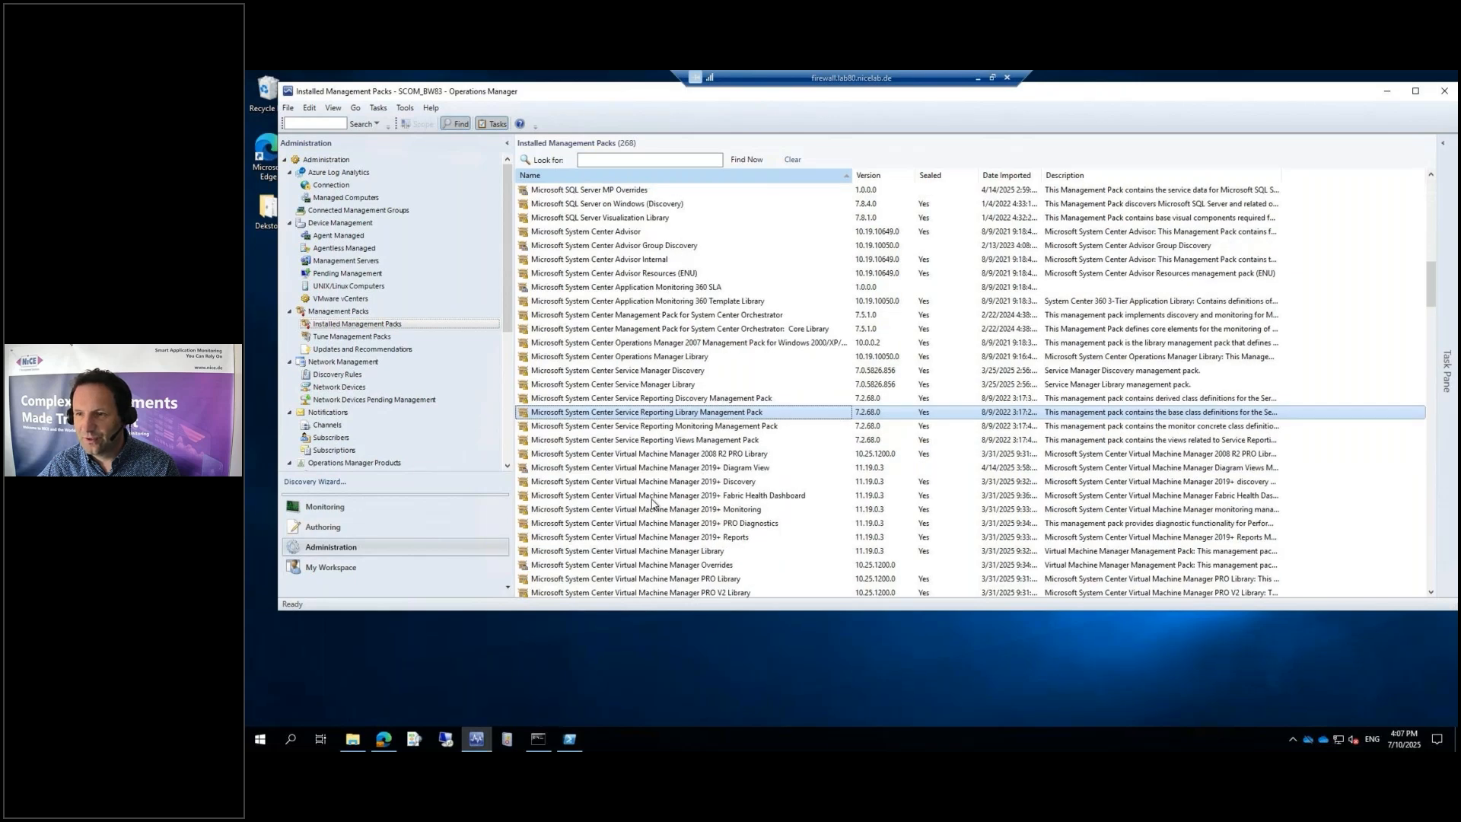
{"action": "left_click", "coordinate": [654, 438]}
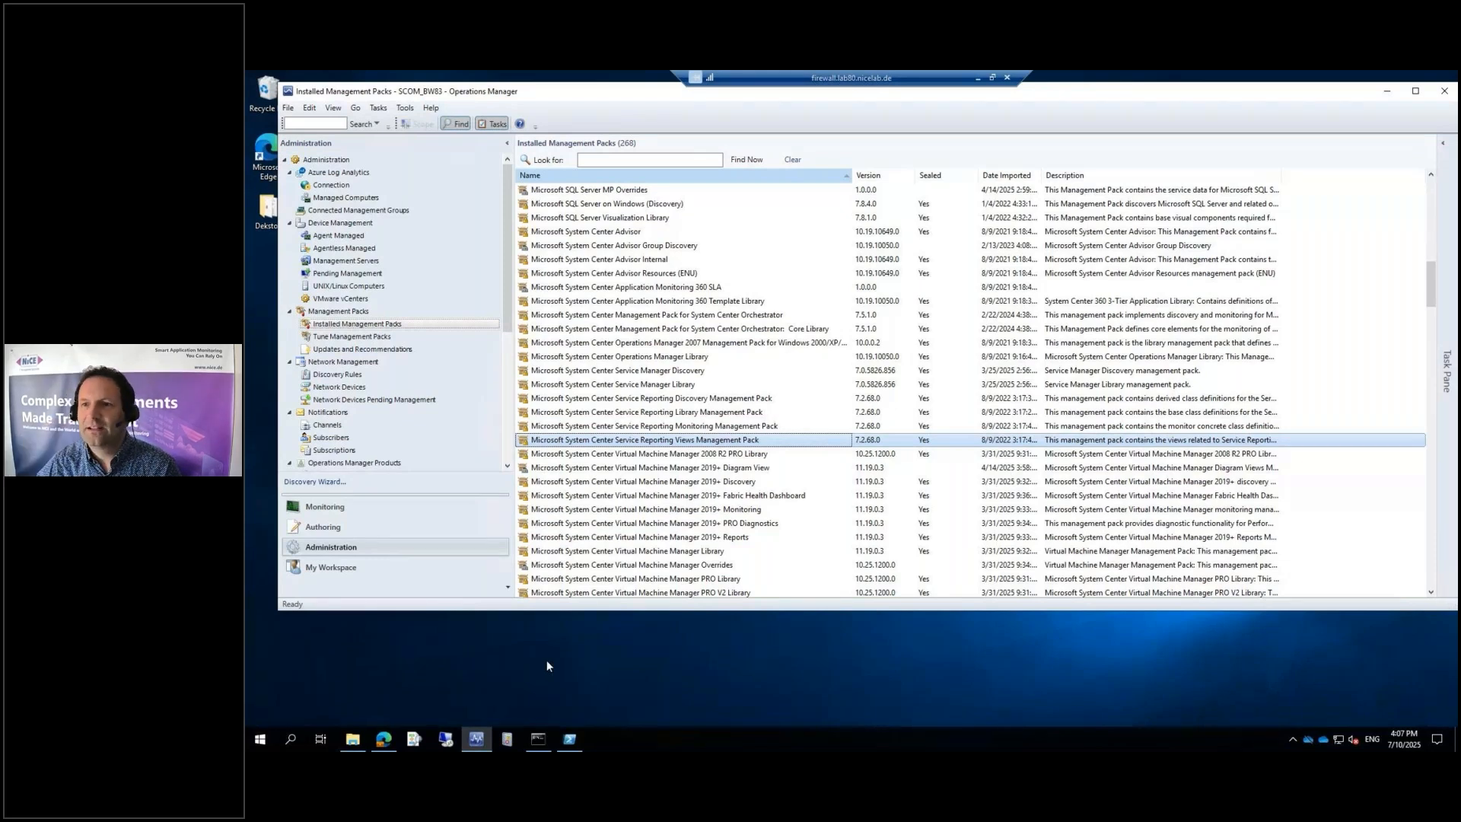
Switch to the Operations Manager Shell and begin a command with get-scomma.
{"action": "left_click", "coordinate": [569, 739]}
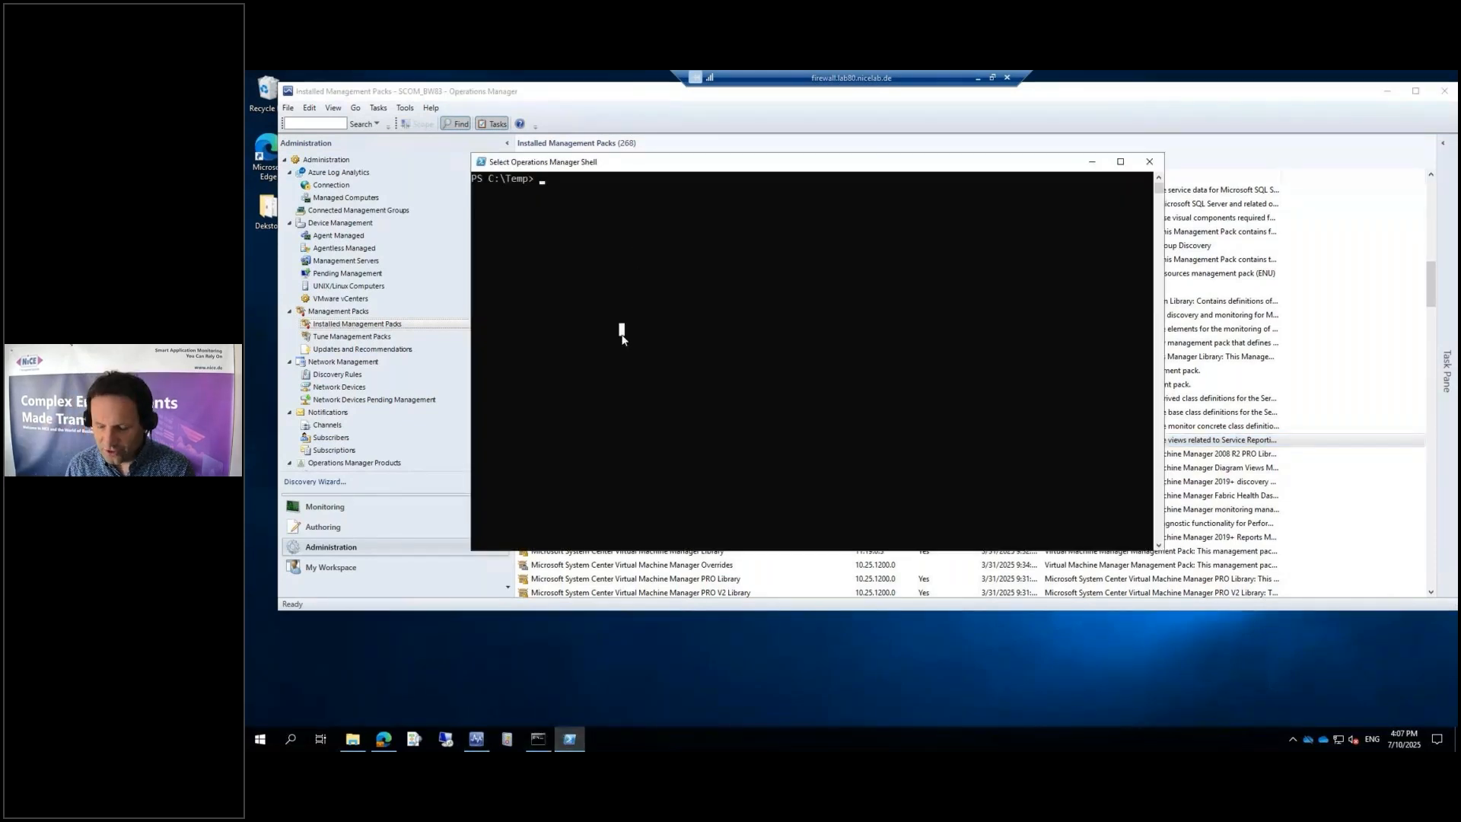
{"action": "type", "text": "get/"}
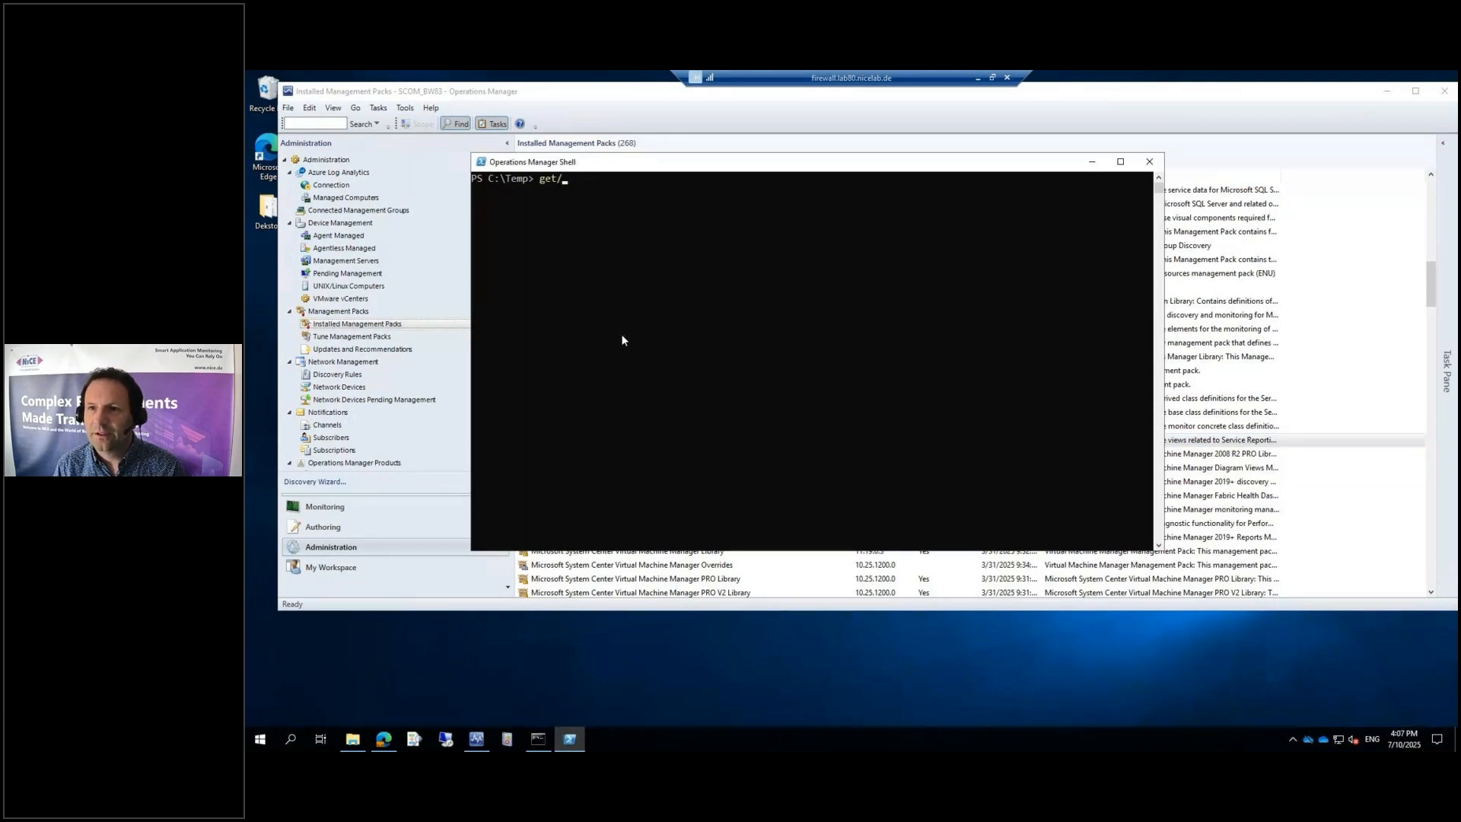
{"action": "key", "text": "BackSpace"}
{"action": "type", "text": "-scom"}
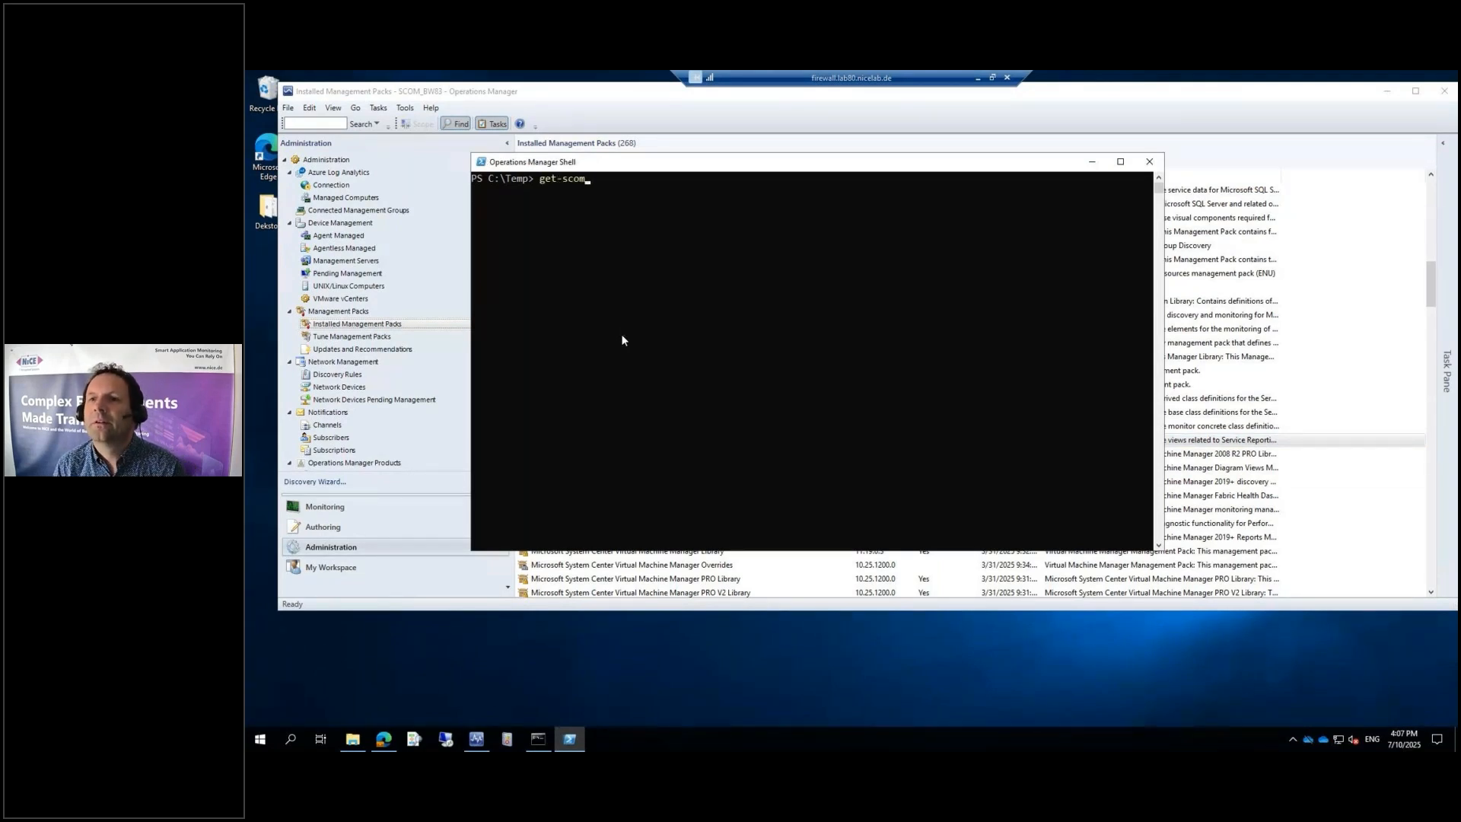
{"action": "type", "text": "ma"}
{"action": "key", "text": "Tab"}
{"action": "key", "text": "BackSpace"}
{"action": "key", "text": "BackSpace"}
{"action": "key", "text": "BackSpace"}
{"action": "key", "text": "BackSpace"}
{"action": "key", "text": "BackSpace"}
{"action": "key", "text": "BackSpace"}
{"action": "key", "text": "BackSpace"}
{"action": "key", "text": "BackSpace"}
{"action": "key", "text": "BackSpace"}
{"action": "key", "text": "BackSpace"}
{"action": "key", "text": "BackSpace"}
{"action": "key", "text": "BackSpace"}
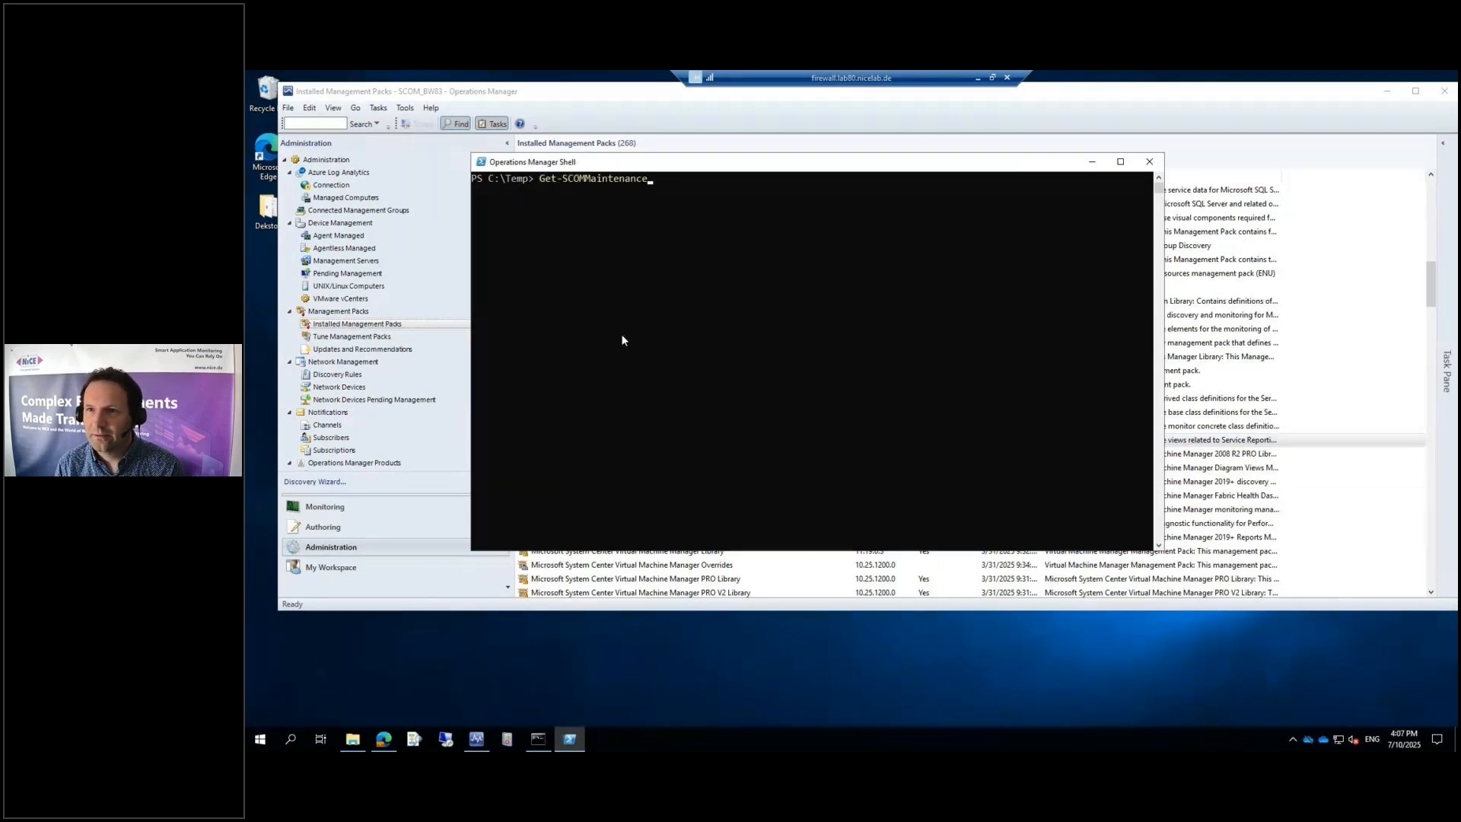
{"action": "key", "text": "Tab"}
{"action": "key", "text": "Tab"}
{"action": "key", "text": "Tab"}
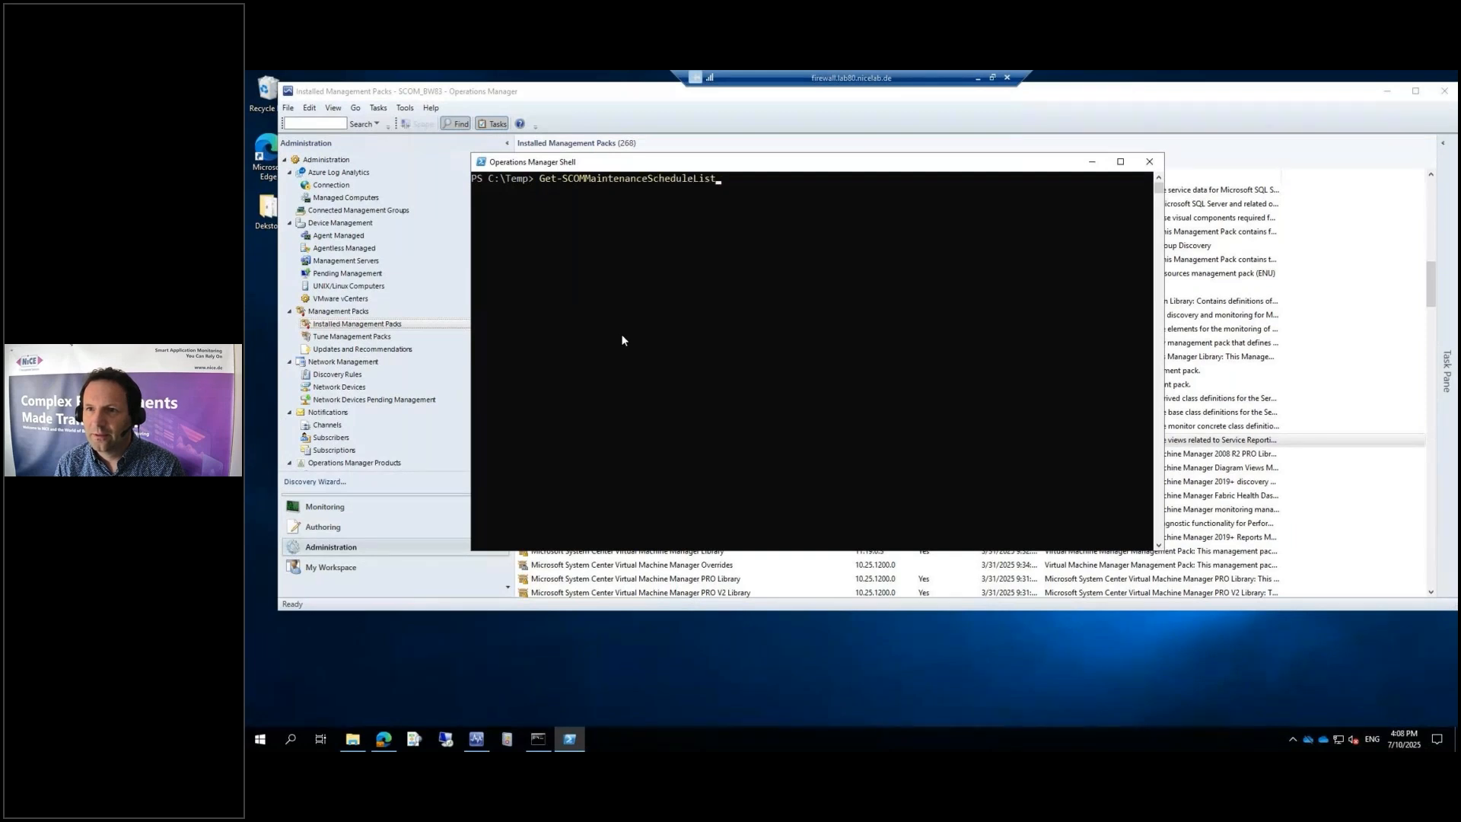
{"action": "key", "text": "Tab"}
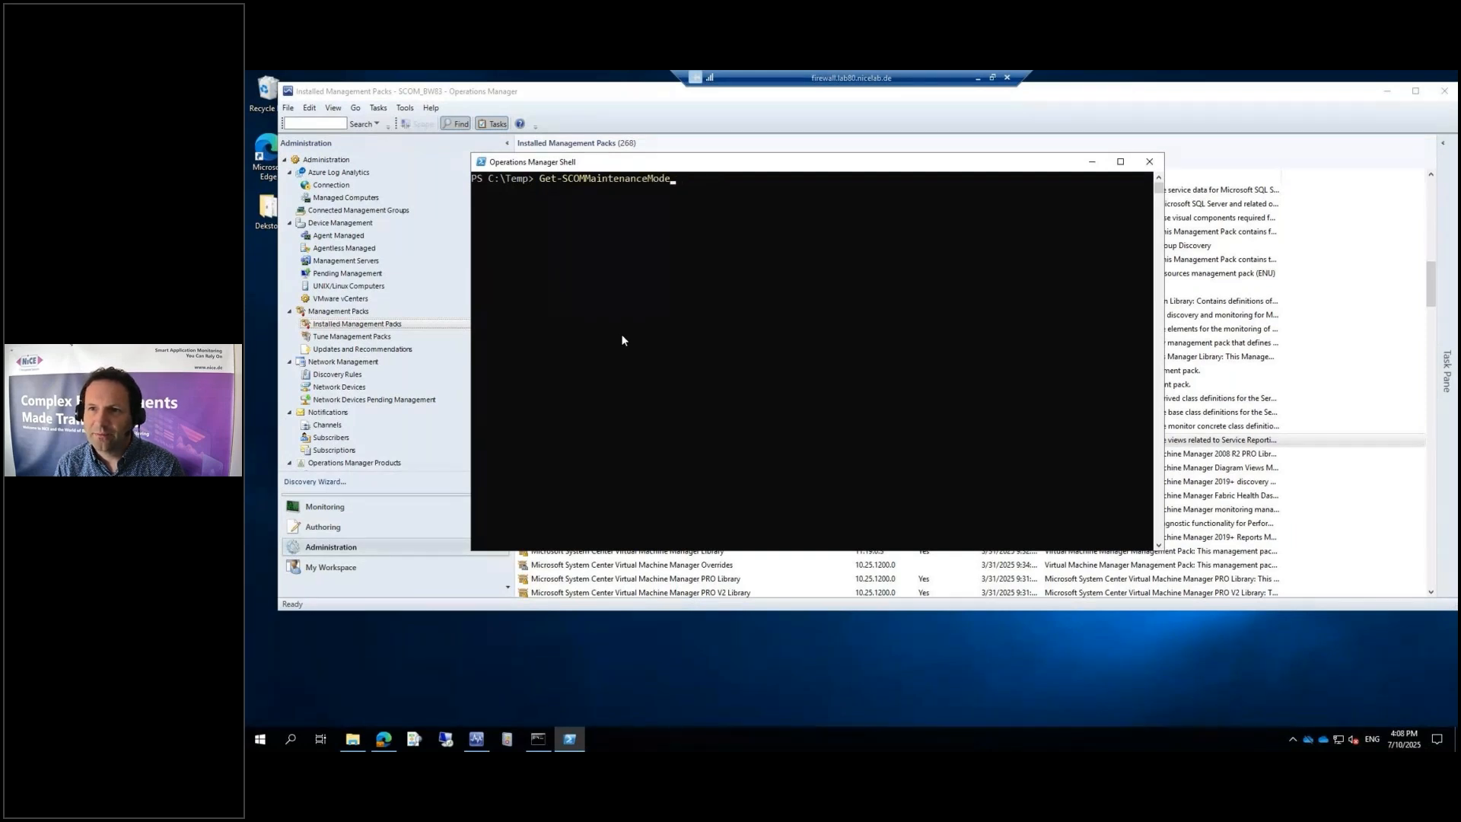
{"action": "key", "text": "Tab"}
{"action": "key", "text": "Tab"}
{"action": "key", "text": "BackSpace"}
{"action": "key", "text": "BackSpace"}
{"action": "key", "text": "BackSpace"}
{"action": "key", "text": "BackSpace"}
{"action": "key", "text": "BackSpace"}
{"action": "key", "text": "BackSpace"}
{"action": "key", "text": "BackSpace"}
{"action": "key", "text": "BackSpace"}
{"action": "key", "text": "BackSpace"}
{"action": "key", "text": "BackSpace"}
{"action": "key", "text": "BackSpace"}
{"action": "key", "text": "BackSpace"}
{"action": "key", "text": "BackSpace"}
{"action": "key", "text": "BackSpace"}
{"action": "key", "text": "BackSpace"}
{"action": "key", "text": "BackSpace"}
{"action": "key", "text": "BackSpace"}
{"action": "key", "text": "BackSpace"}
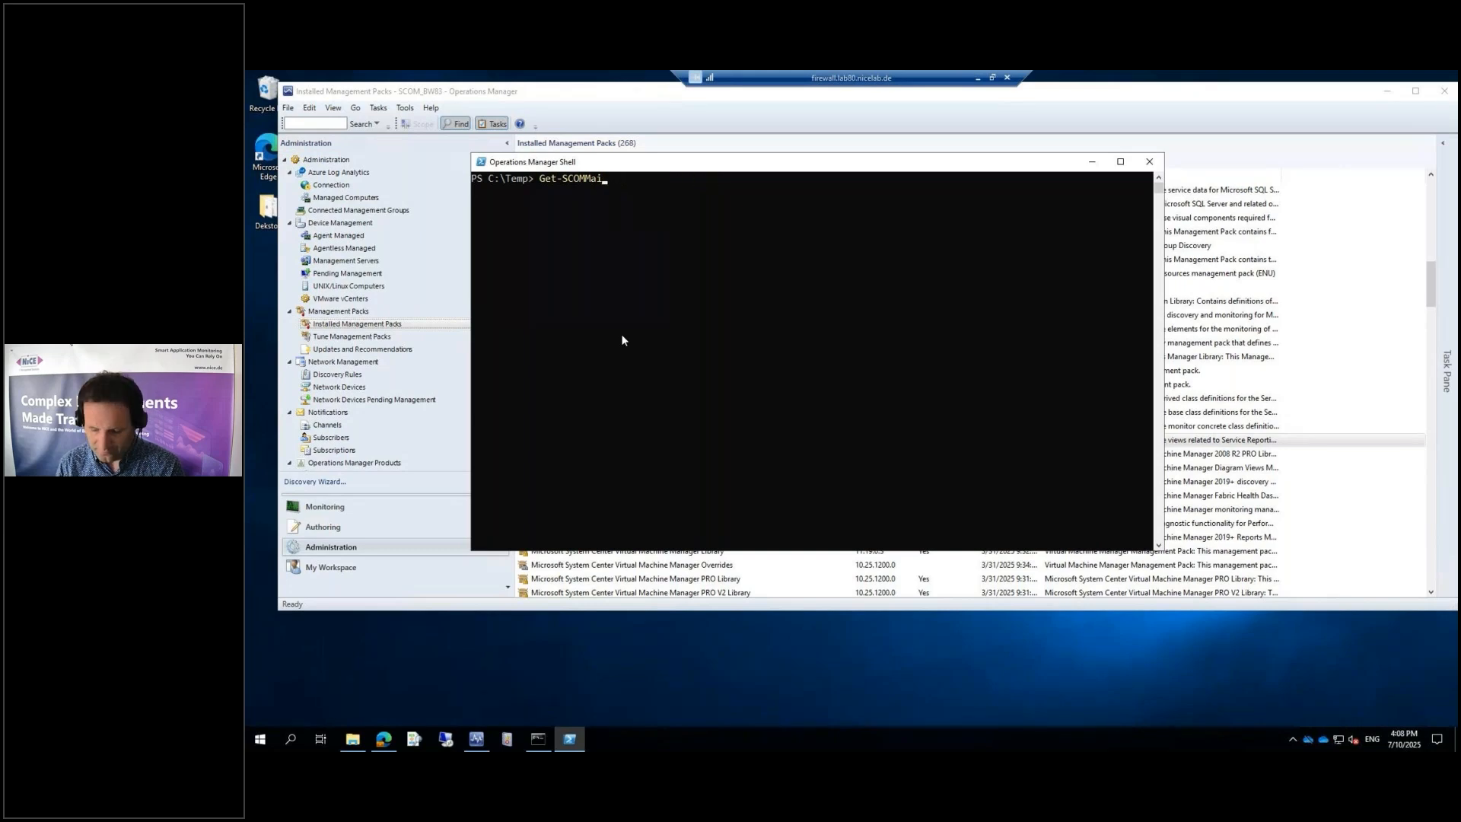
Complete the command as Get-SCOMManagementPack, run it to list the management packs, and recall it at the prompt.
{"action": "type", "text": "nag"}
{"action": "key", "text": "Tab"}
{"action": "key", "text": "Tab"}
{"action": "key", "text": "Tab"}
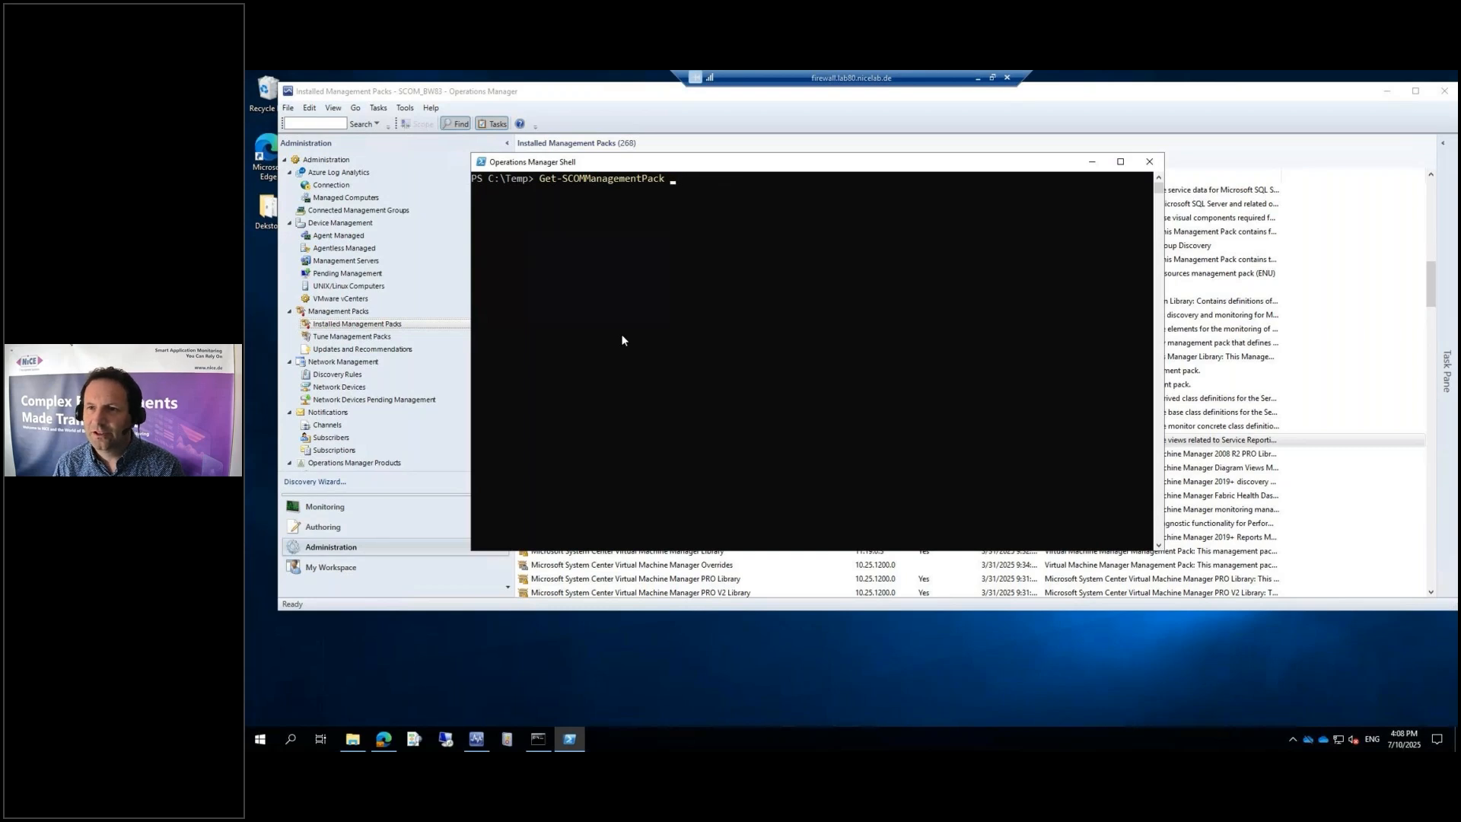
{"action": "key", "text": "Return"}
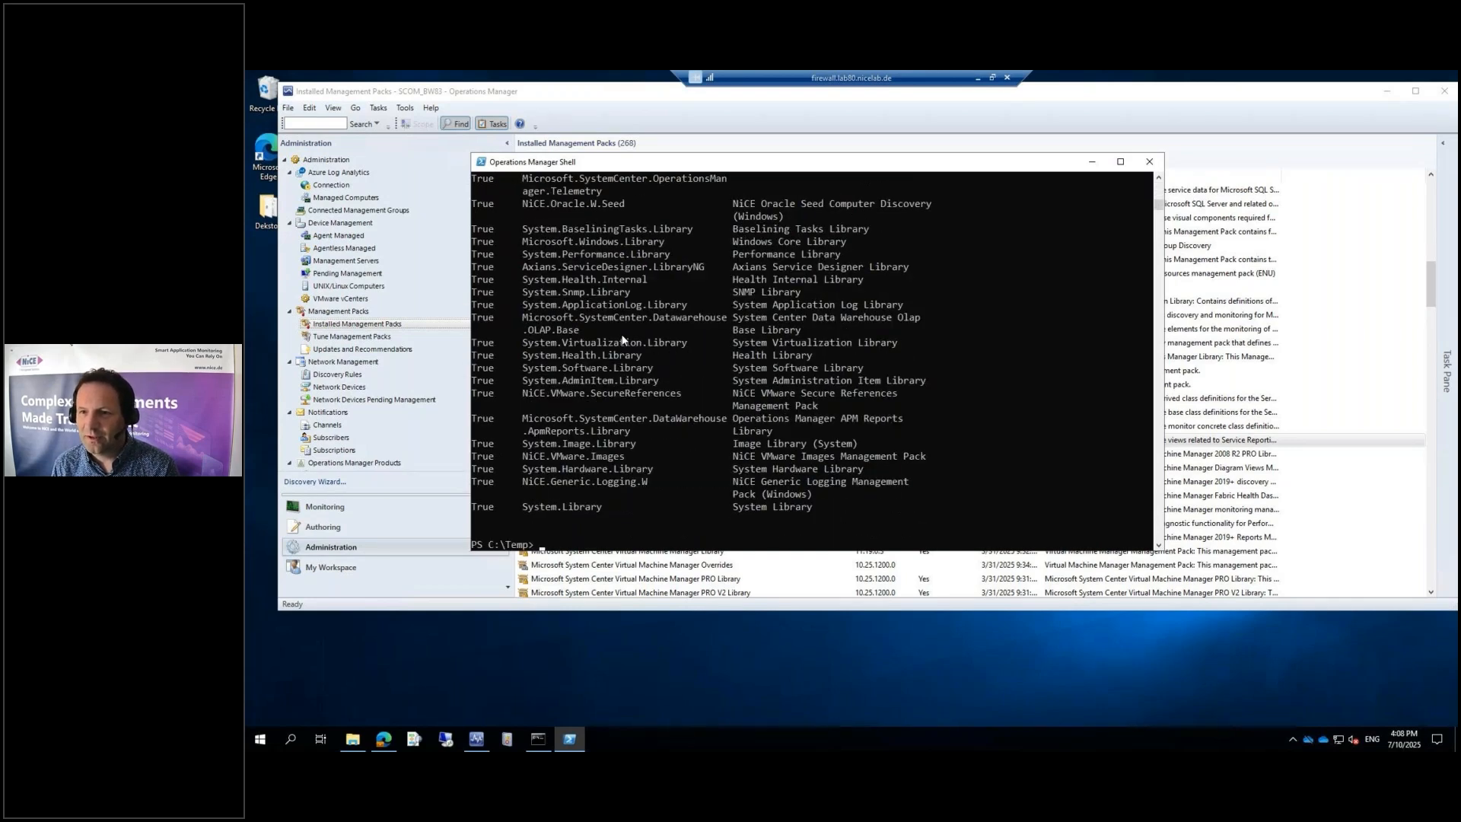
{"action": "key", "text": "Up"}
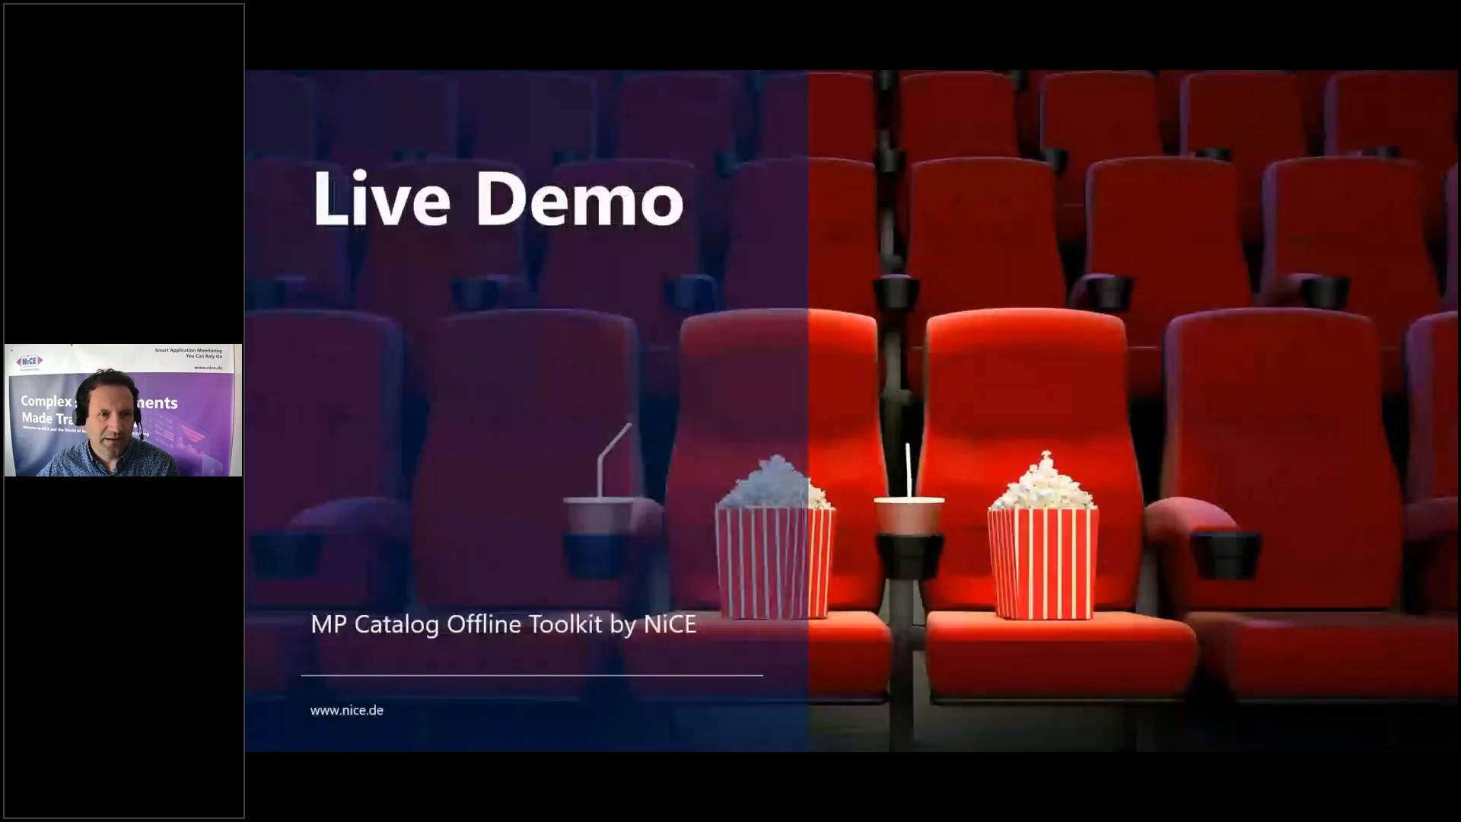
{"action": "key", "text": "Right"}
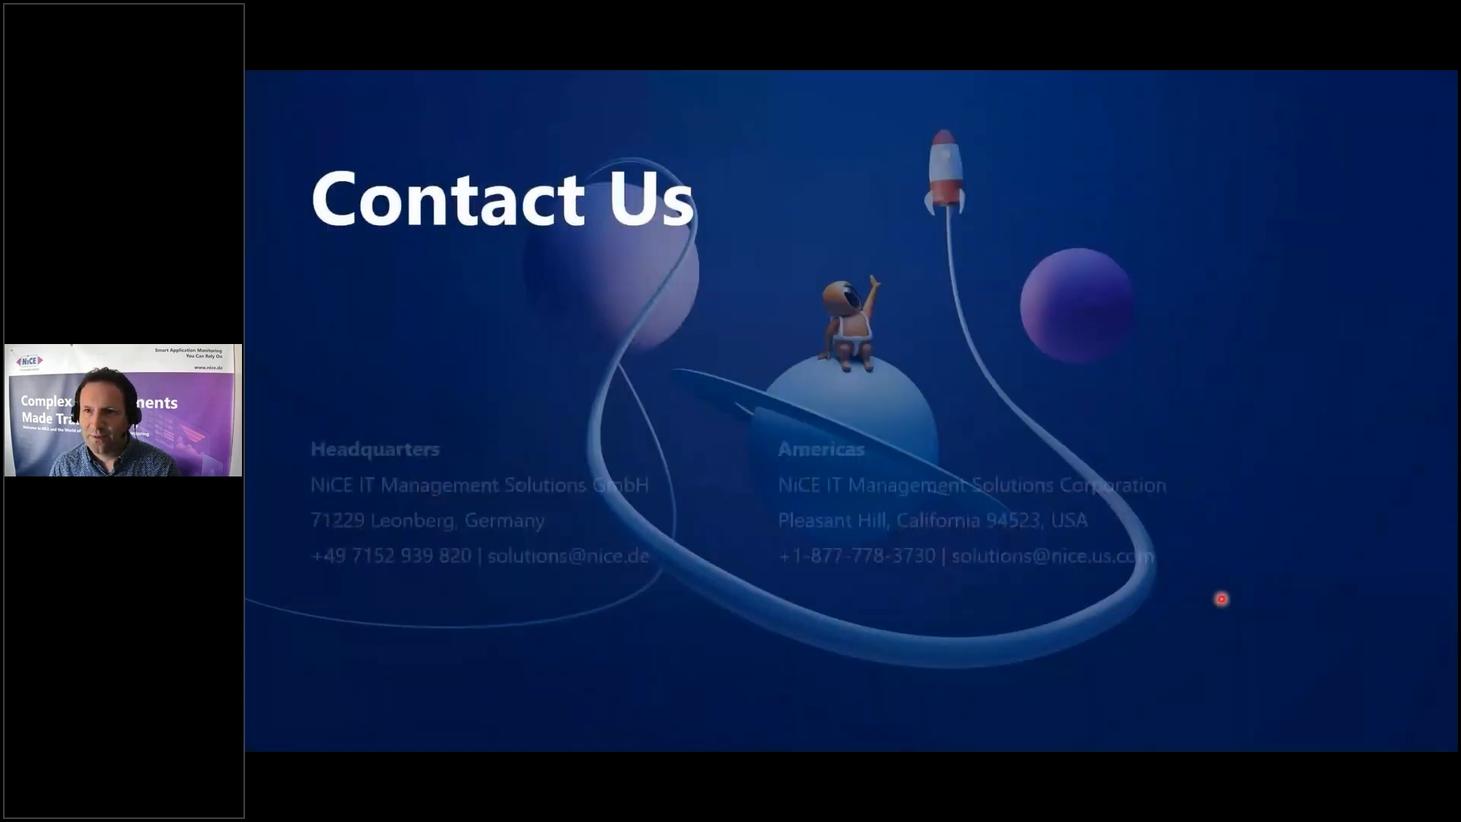
{"action": "key", "text": "Left"}
{"action": "key", "text": "Left"}
{"action": "key", "text": "Left"}
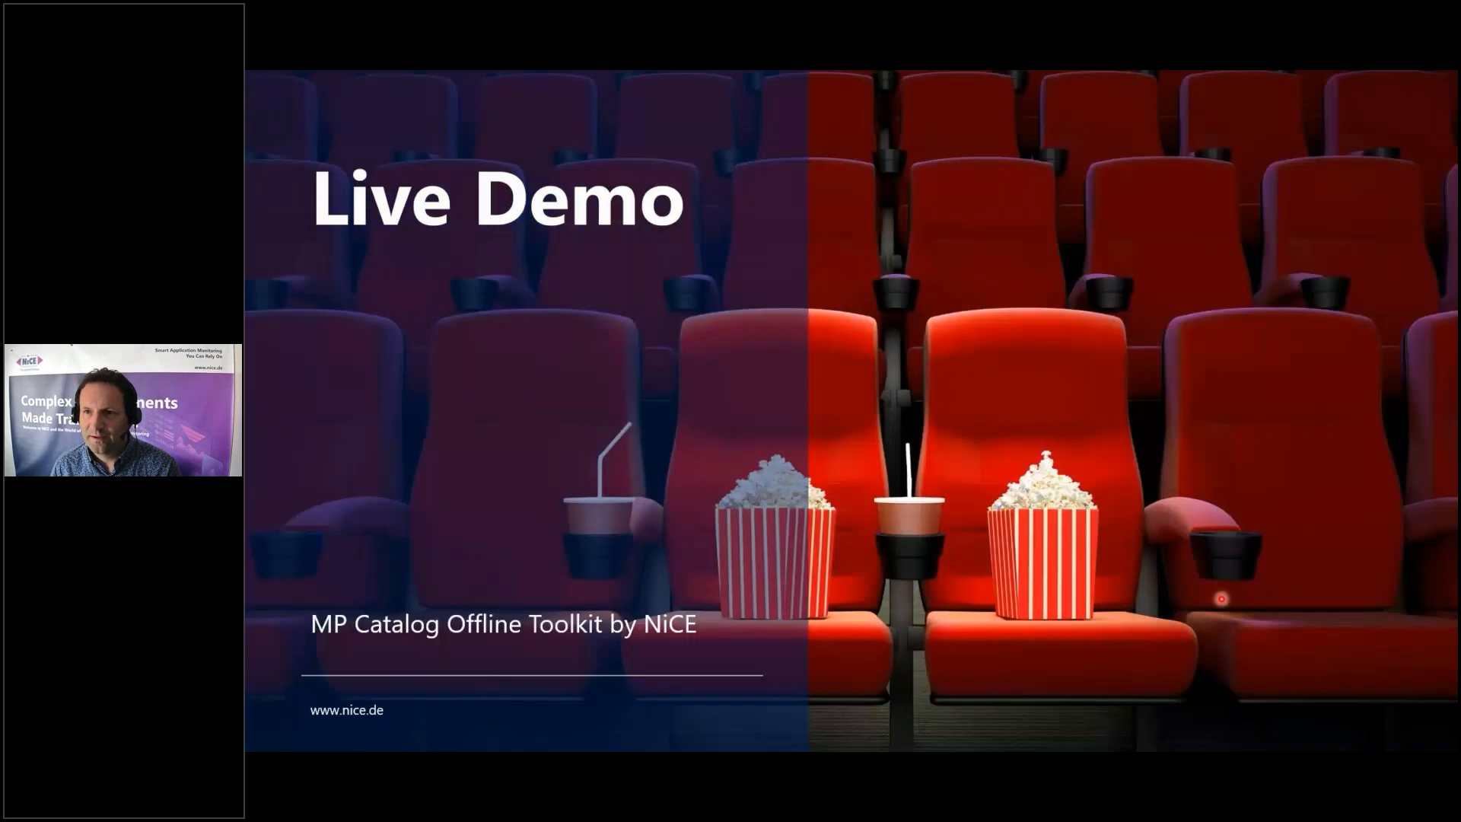
{"action": "key", "text": "Left"}
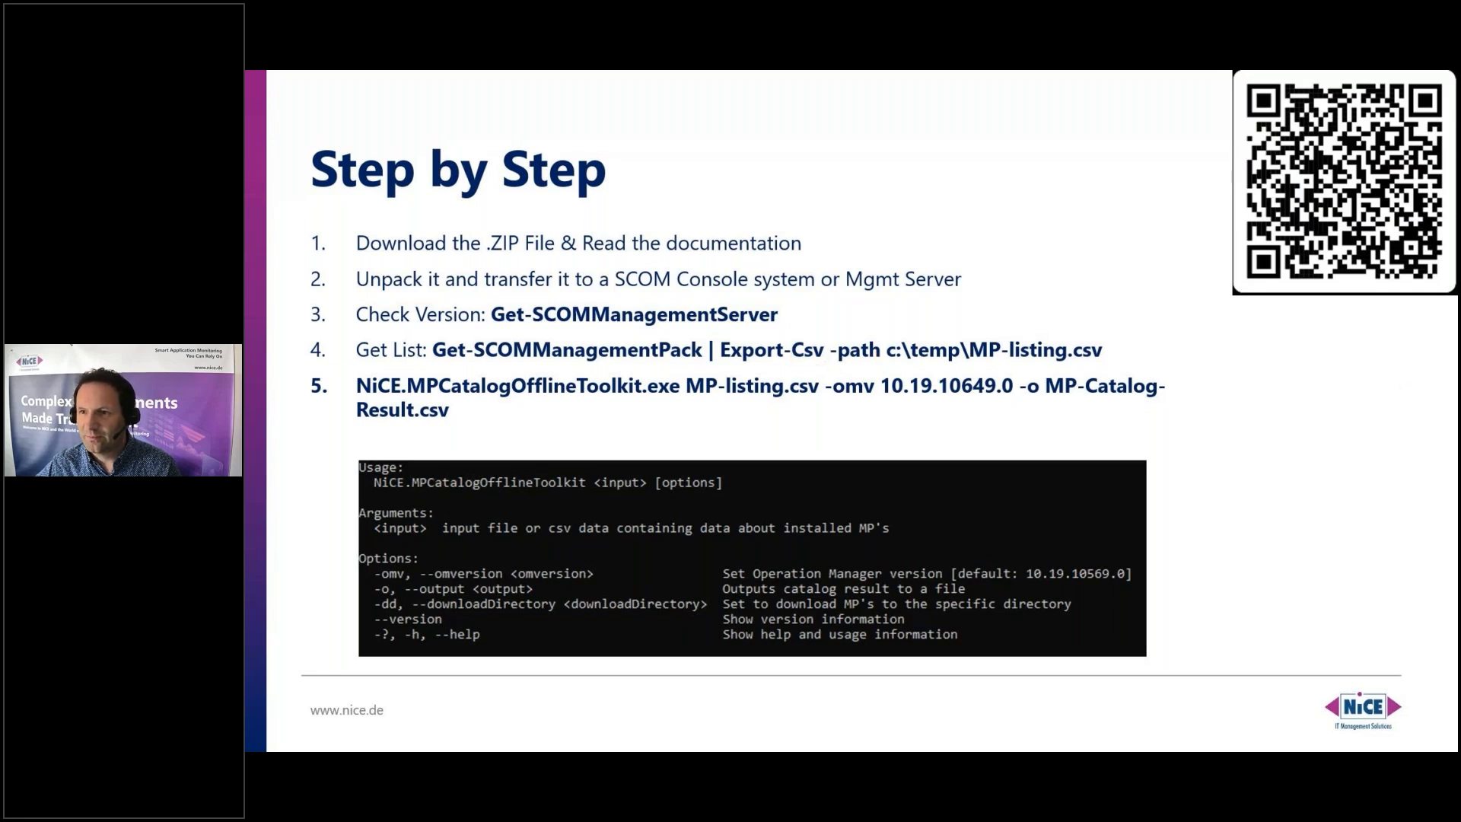
Return to the Operations Manager Shell and extend the Get-SCOMManagementPack command with | Export-Csv -Path C:\temp\.
{"action": "key", "text": "alt+Tab"}
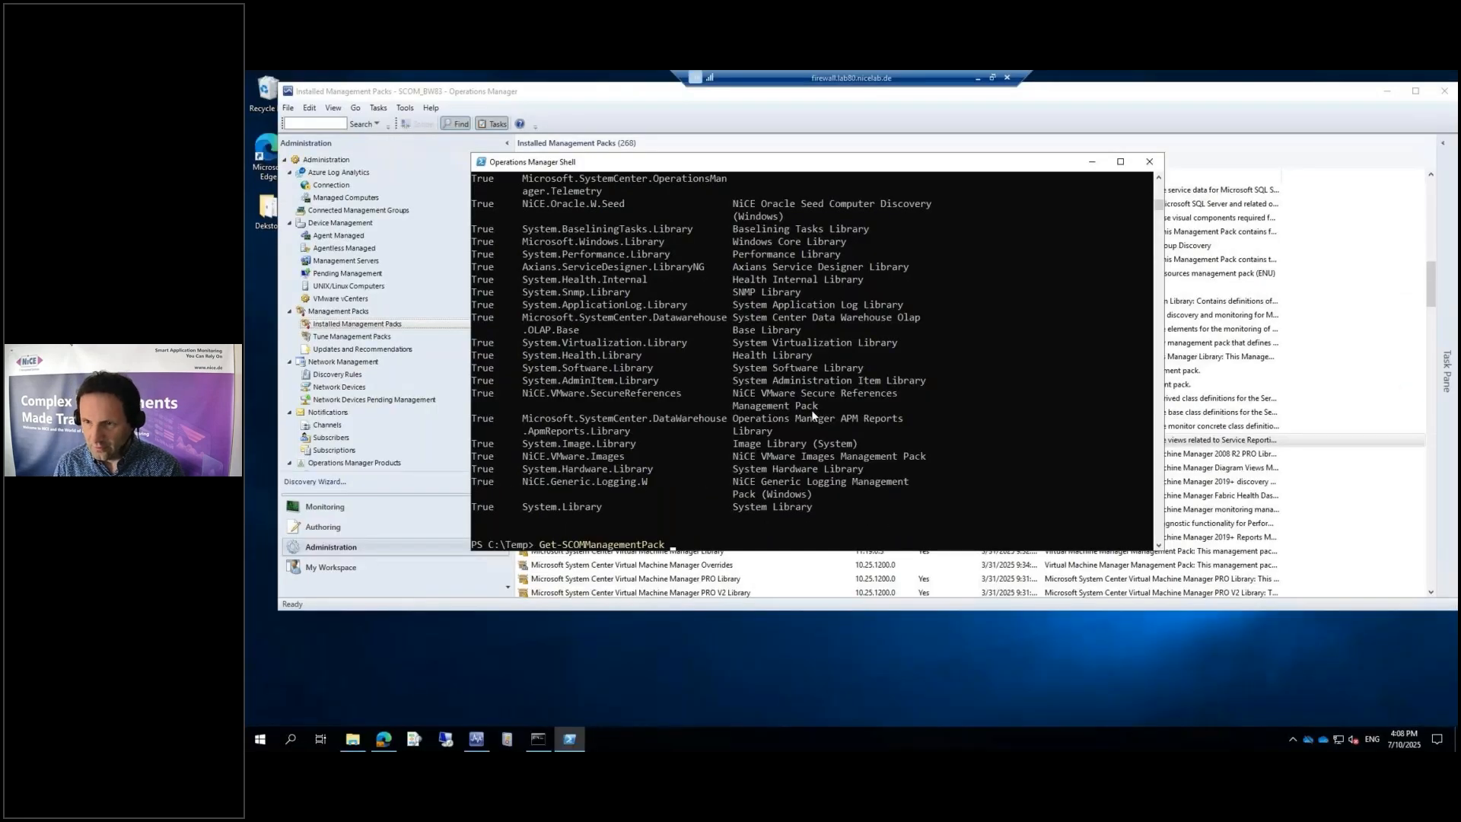
{"action": "type", "text": "| export/"}
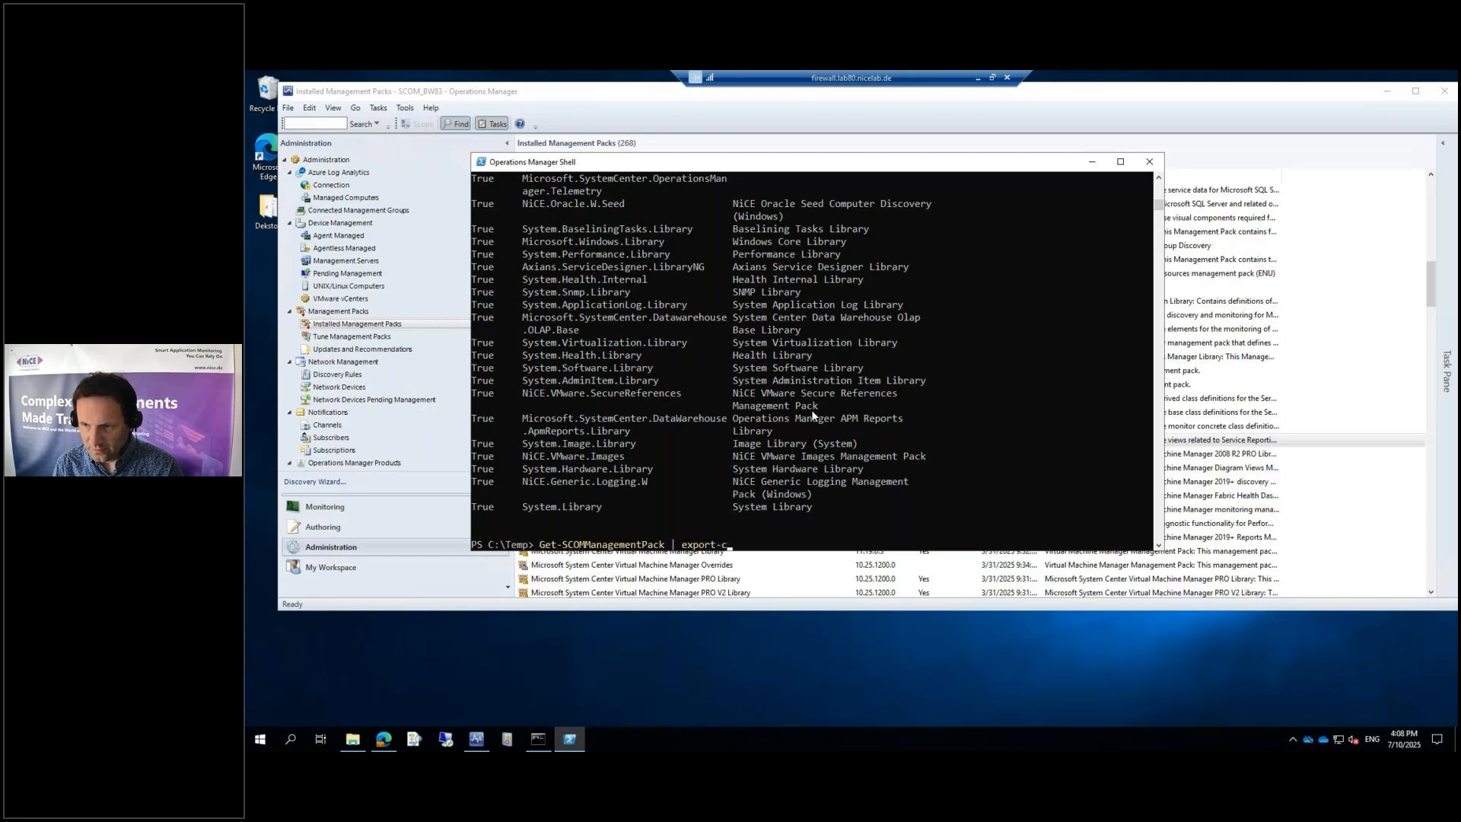
{"action": "type", "text": "csv"}
{"action": "key", "text": "Tab"}
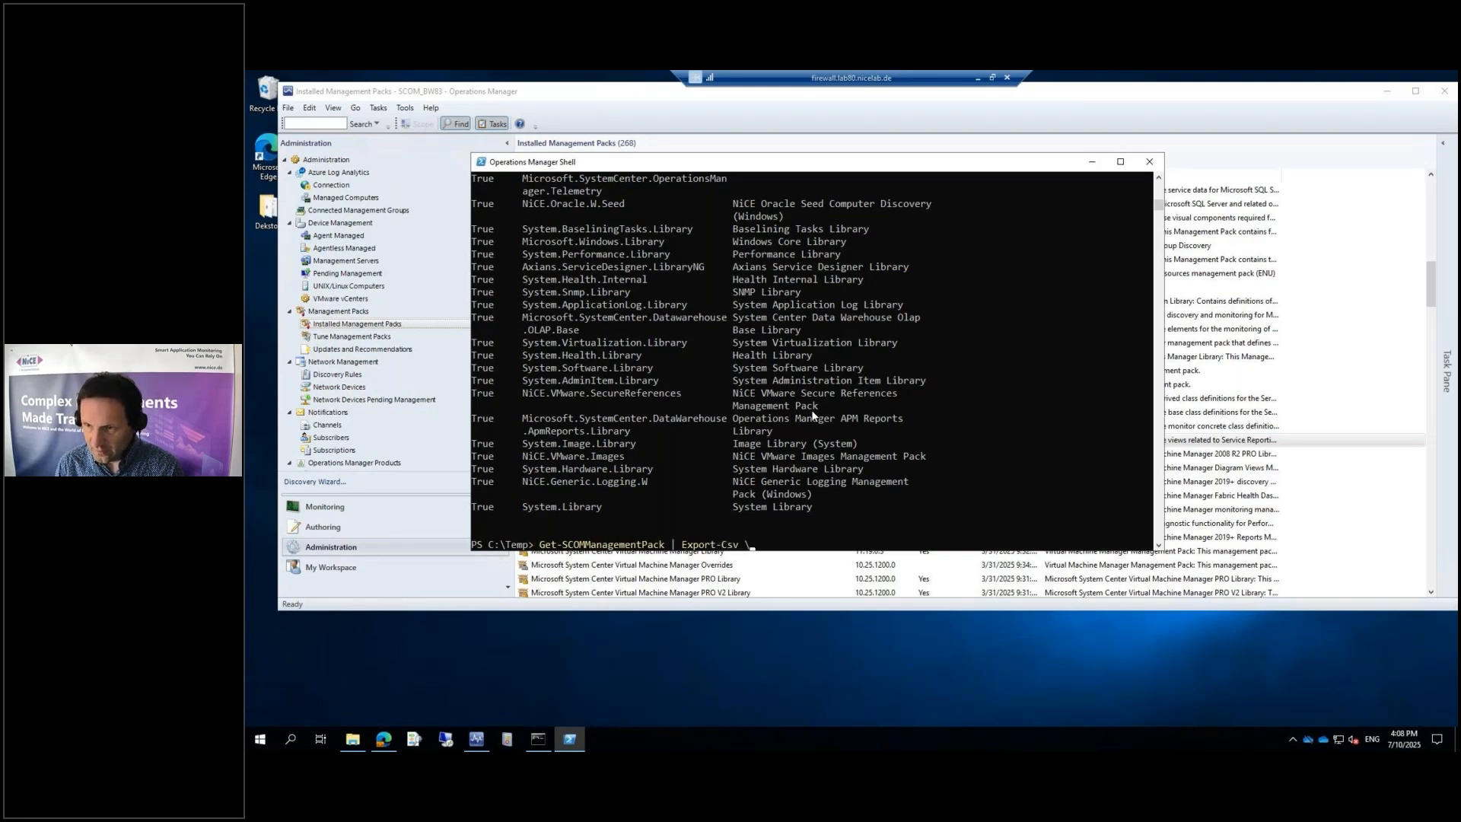
{"action": "type", "text": "-Path"}
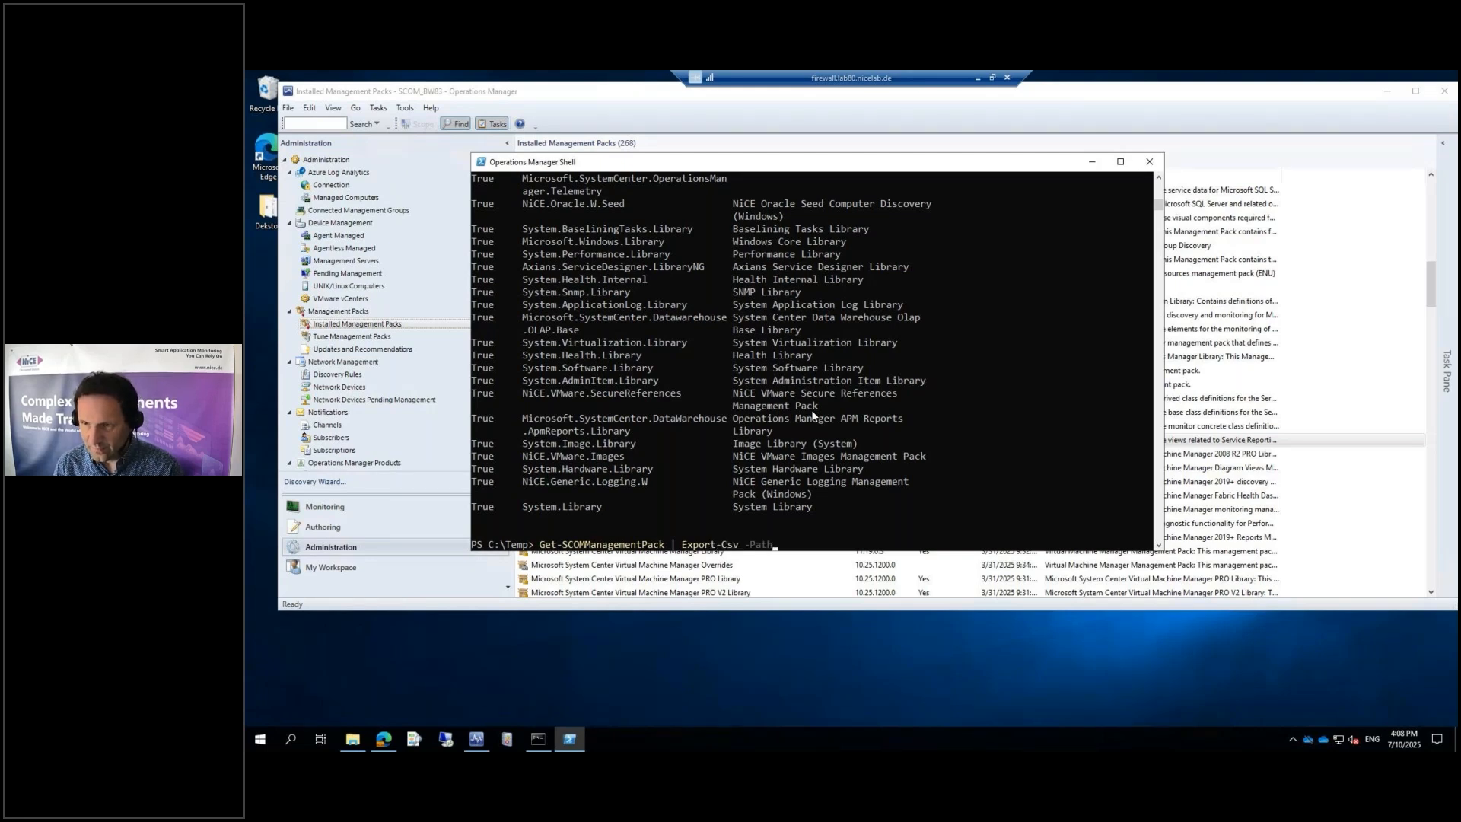
{"action": "type", "text": " C"}
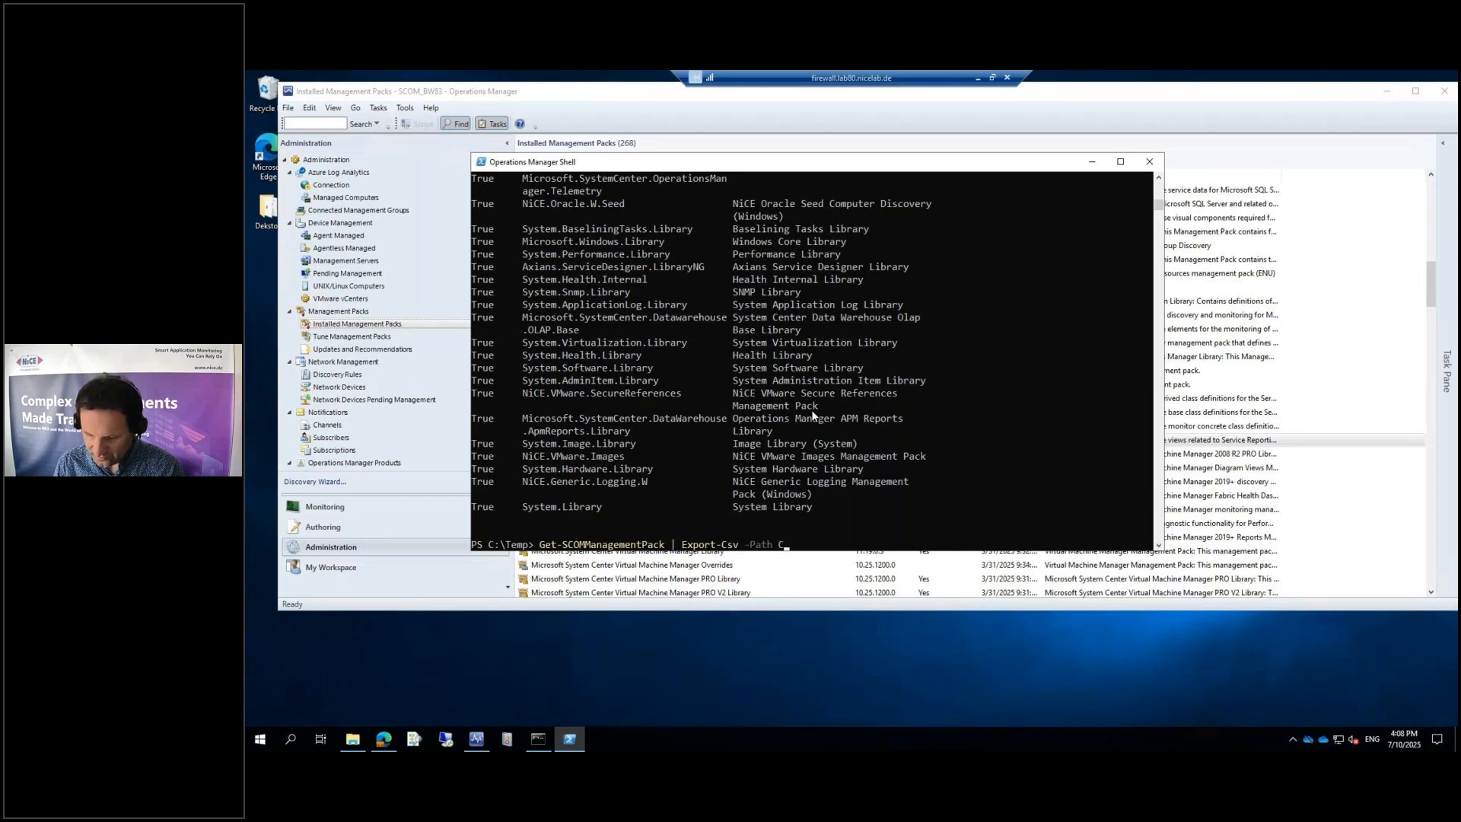
{"action": "type", "text": ":\\"}
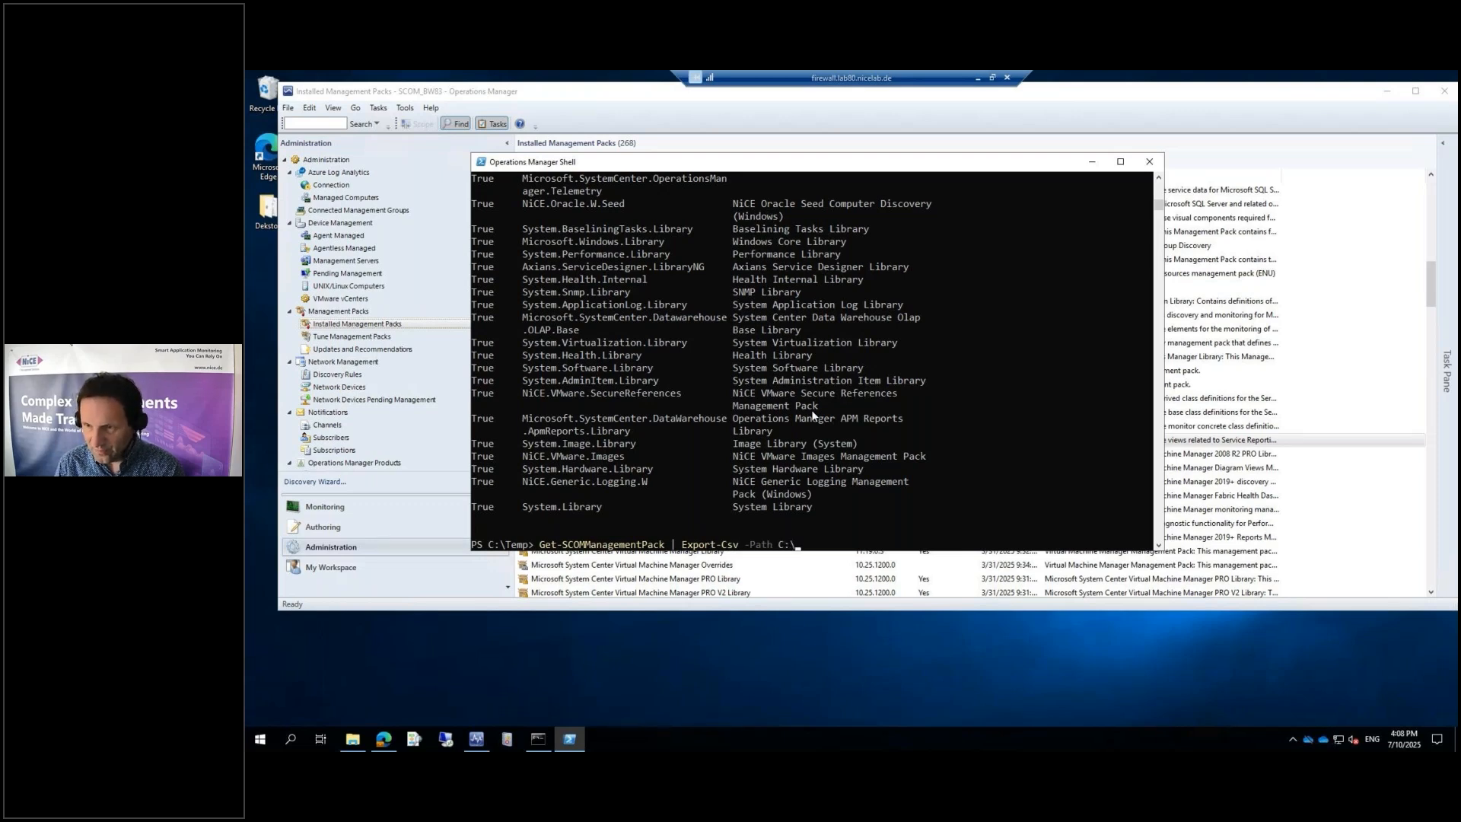
{"action": "type", "text": "temp"}
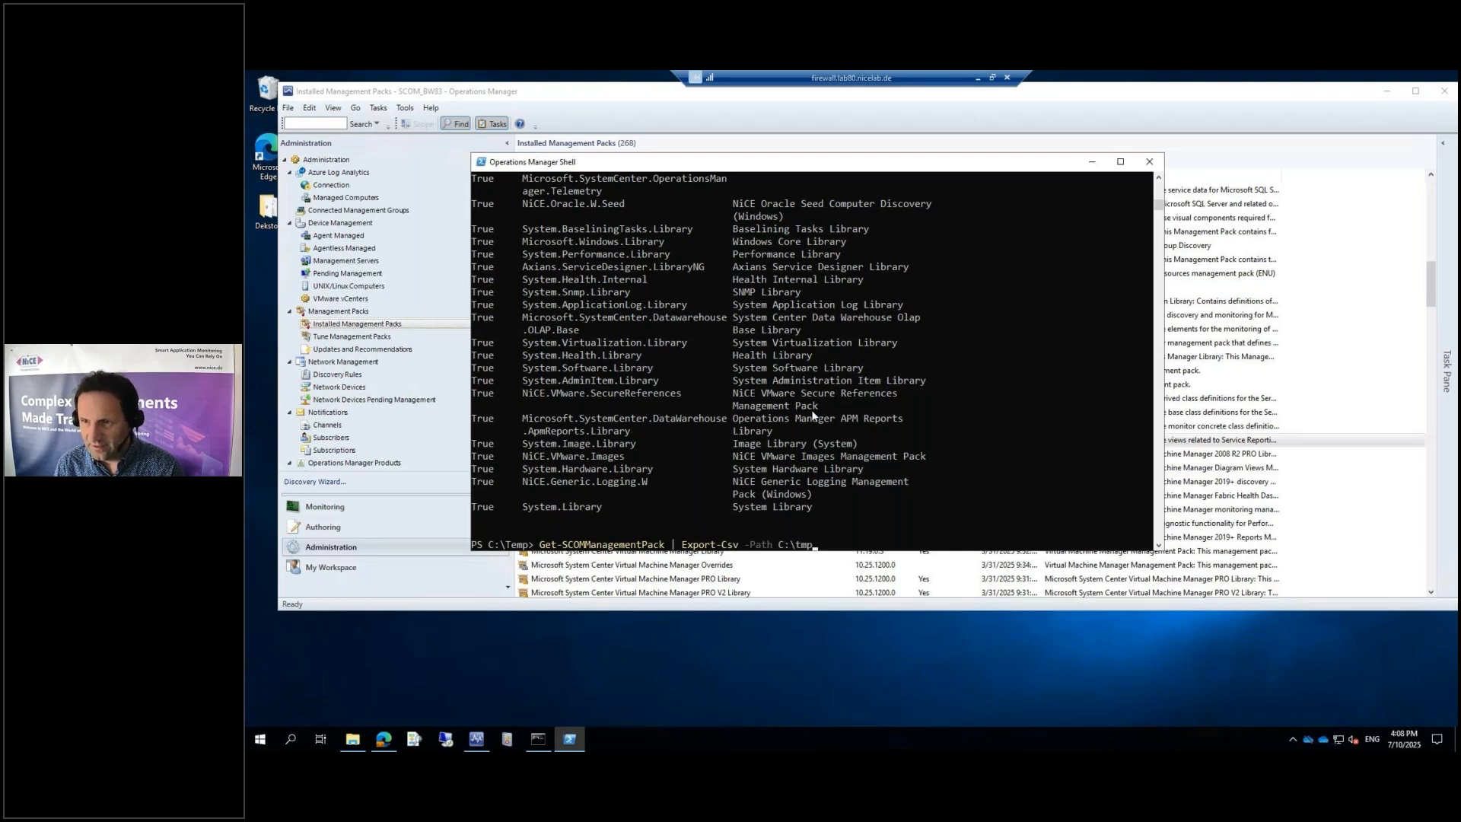
{"action": "type", "text": "\\"}
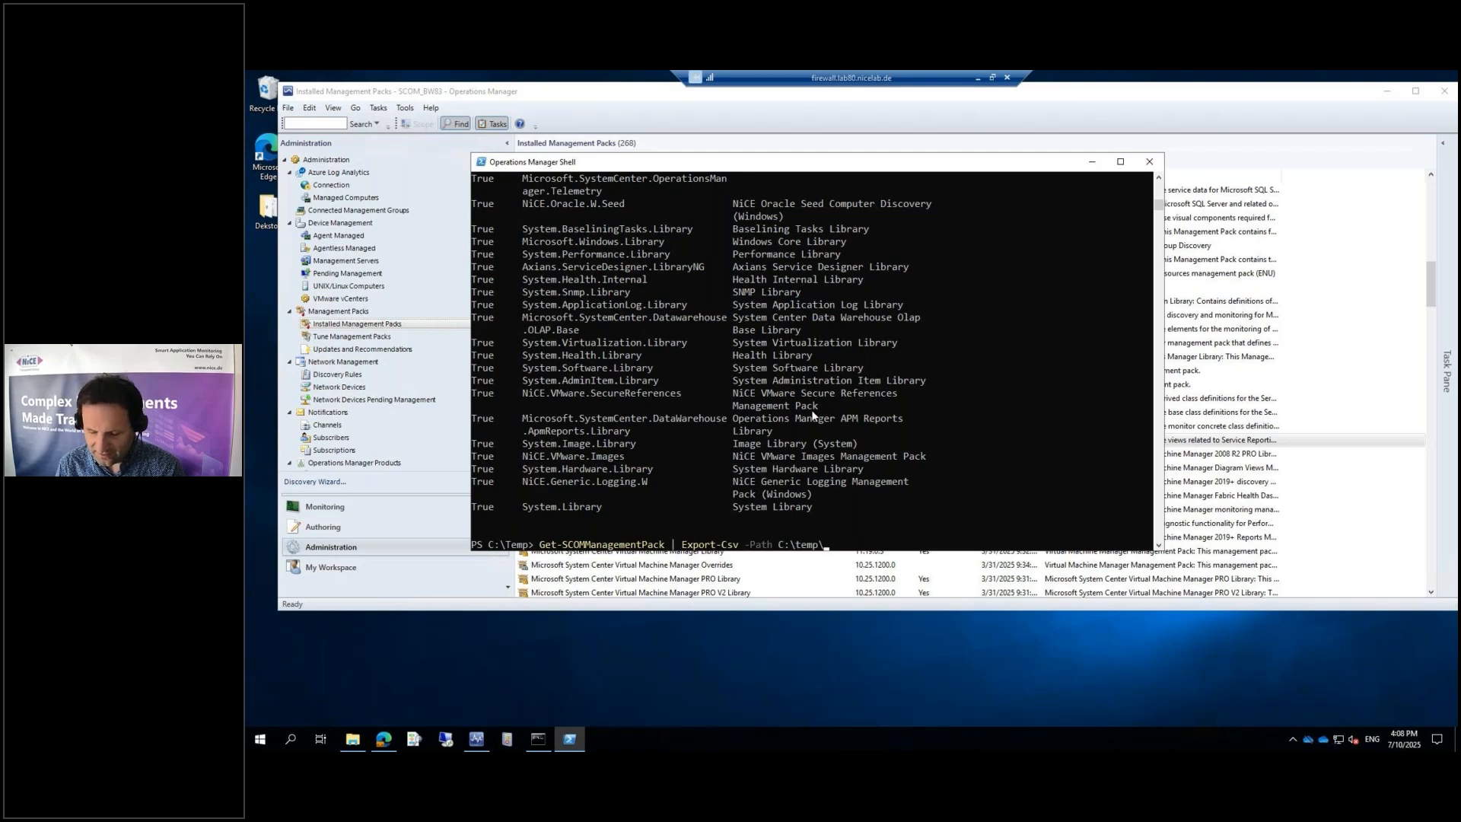
Complete the export path with the file name mp-listing-2019.csv and run the command.
{"action": "type", "text": "mp"}
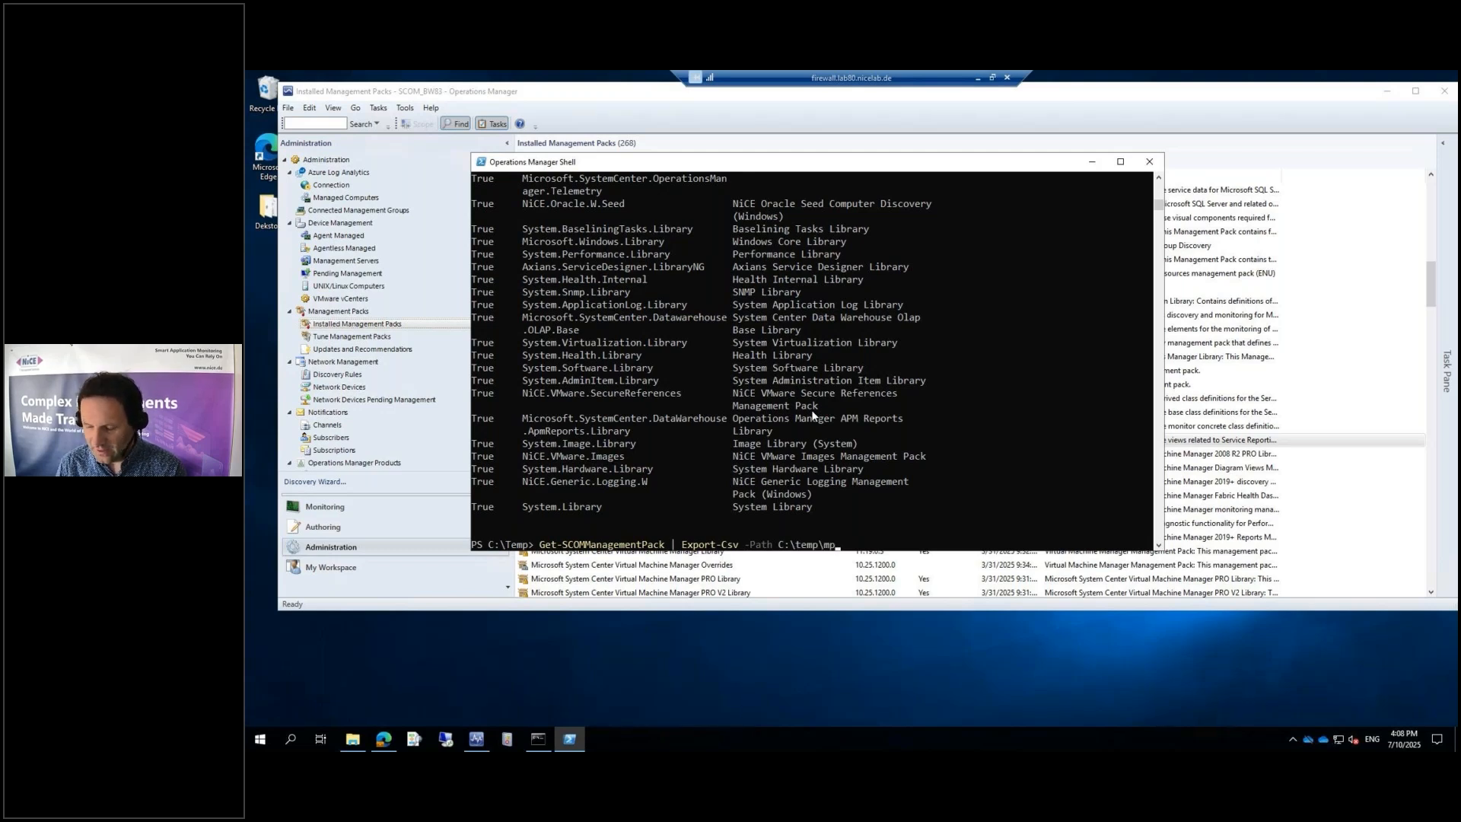
{"action": "type", "text": "-listi"}
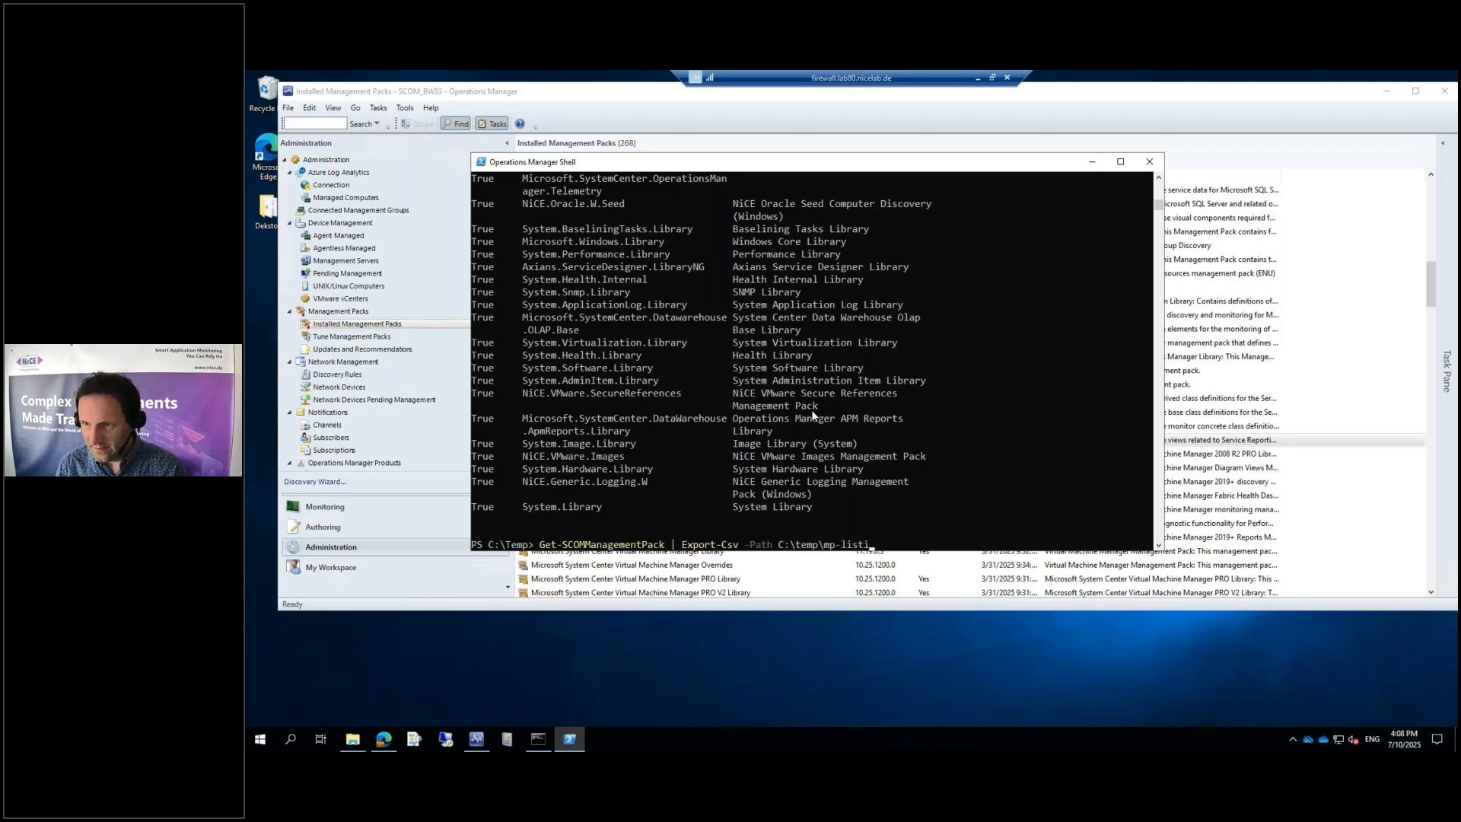
{"action": "type", "text": "ng."}
{"action": "key", "text": "BackSpace"}
{"action": "type", "text": "-"}
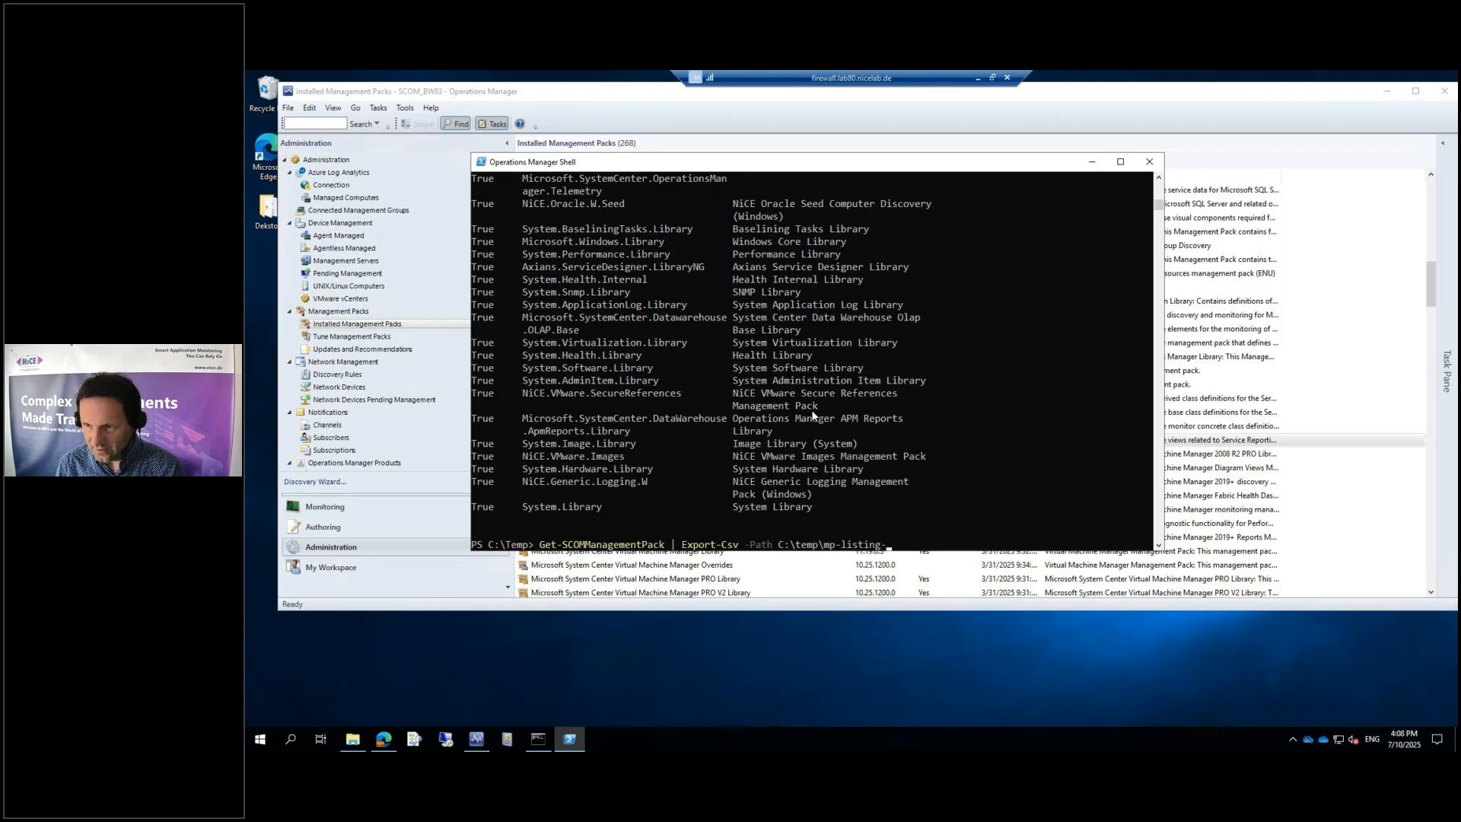
{"action": "type", "text": "2019."}
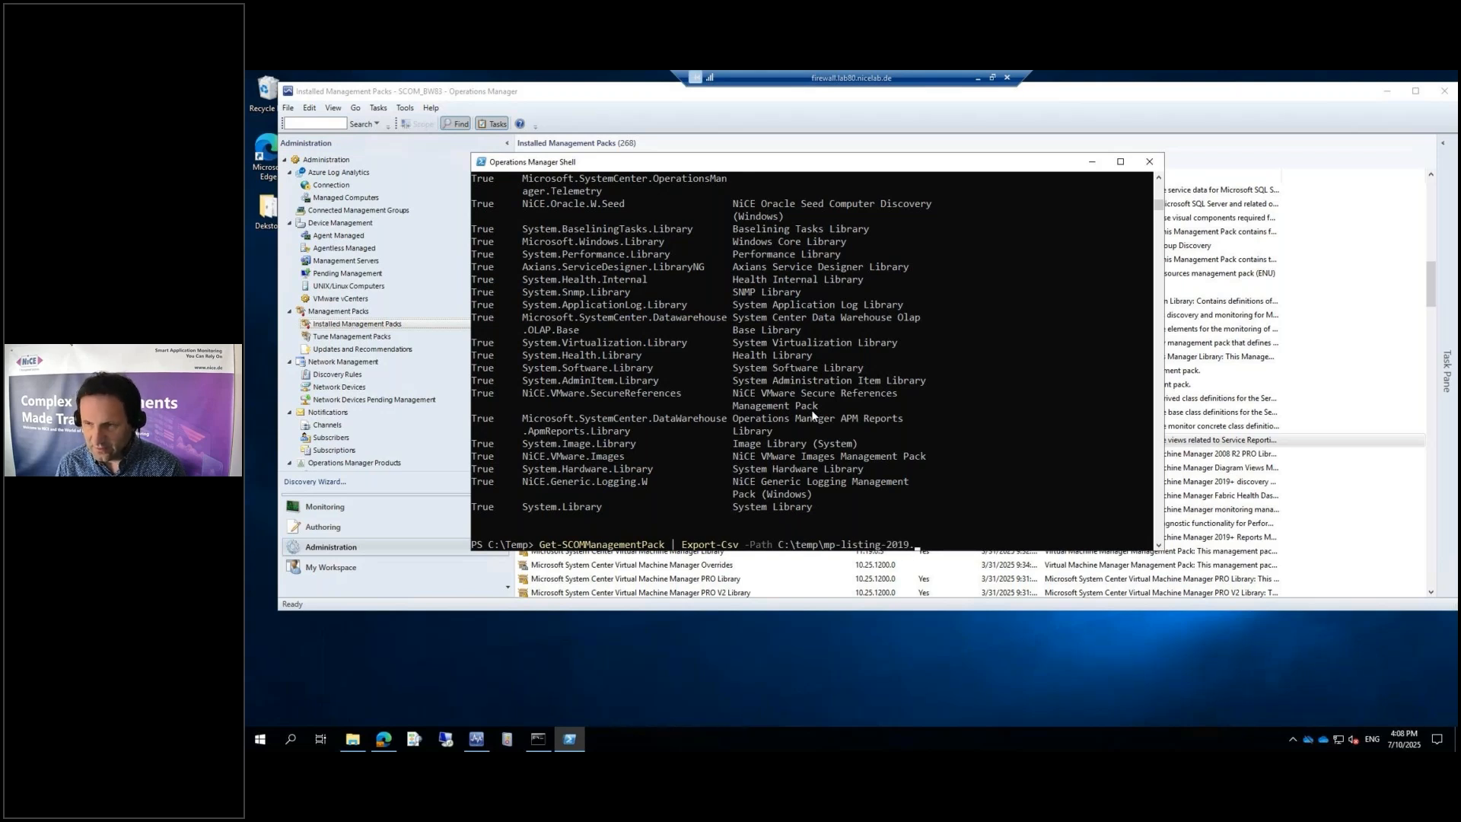
{"action": "type", "text": "csv"}
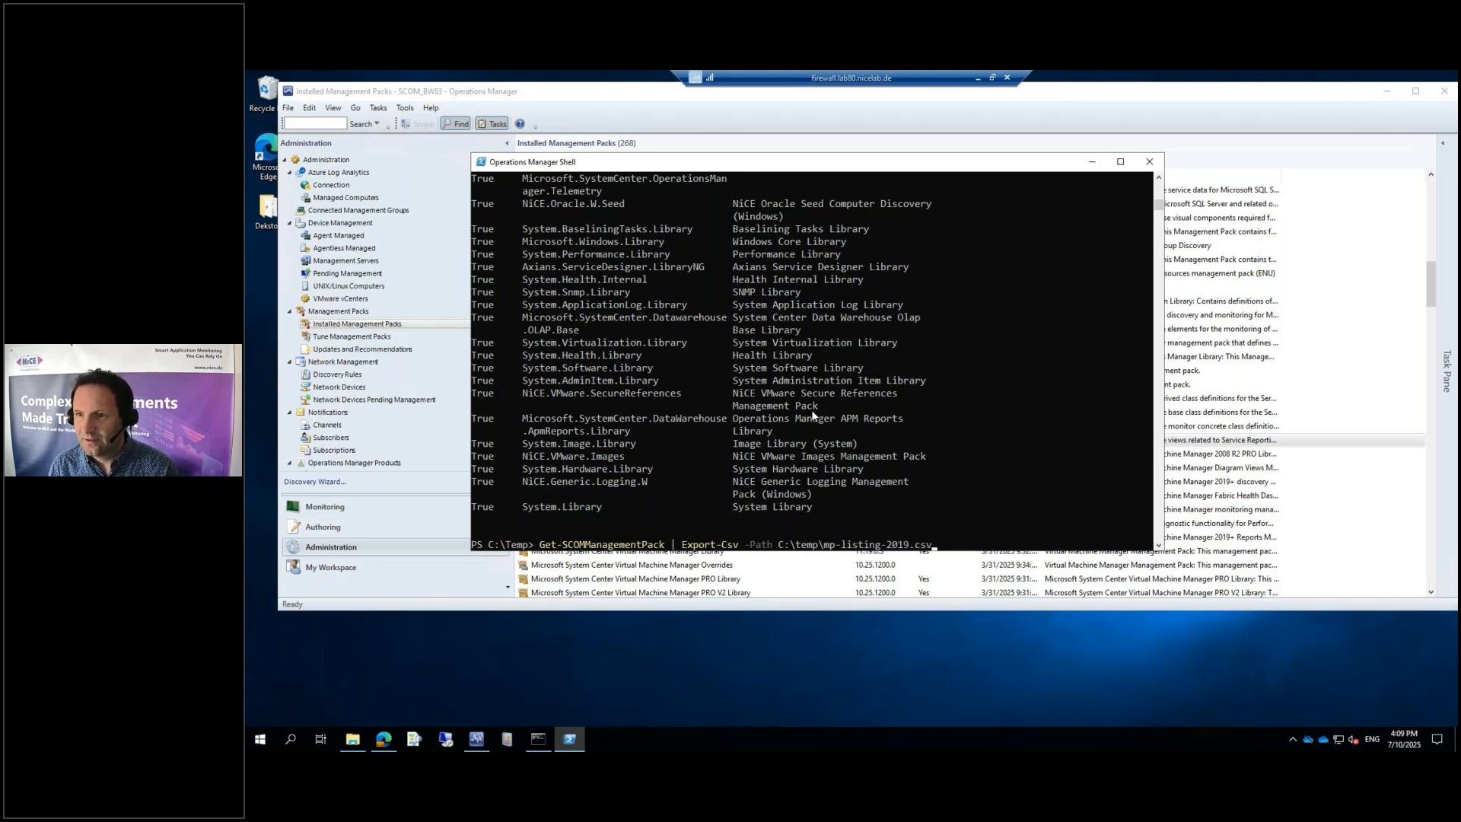
{"action": "key", "text": "Return"}
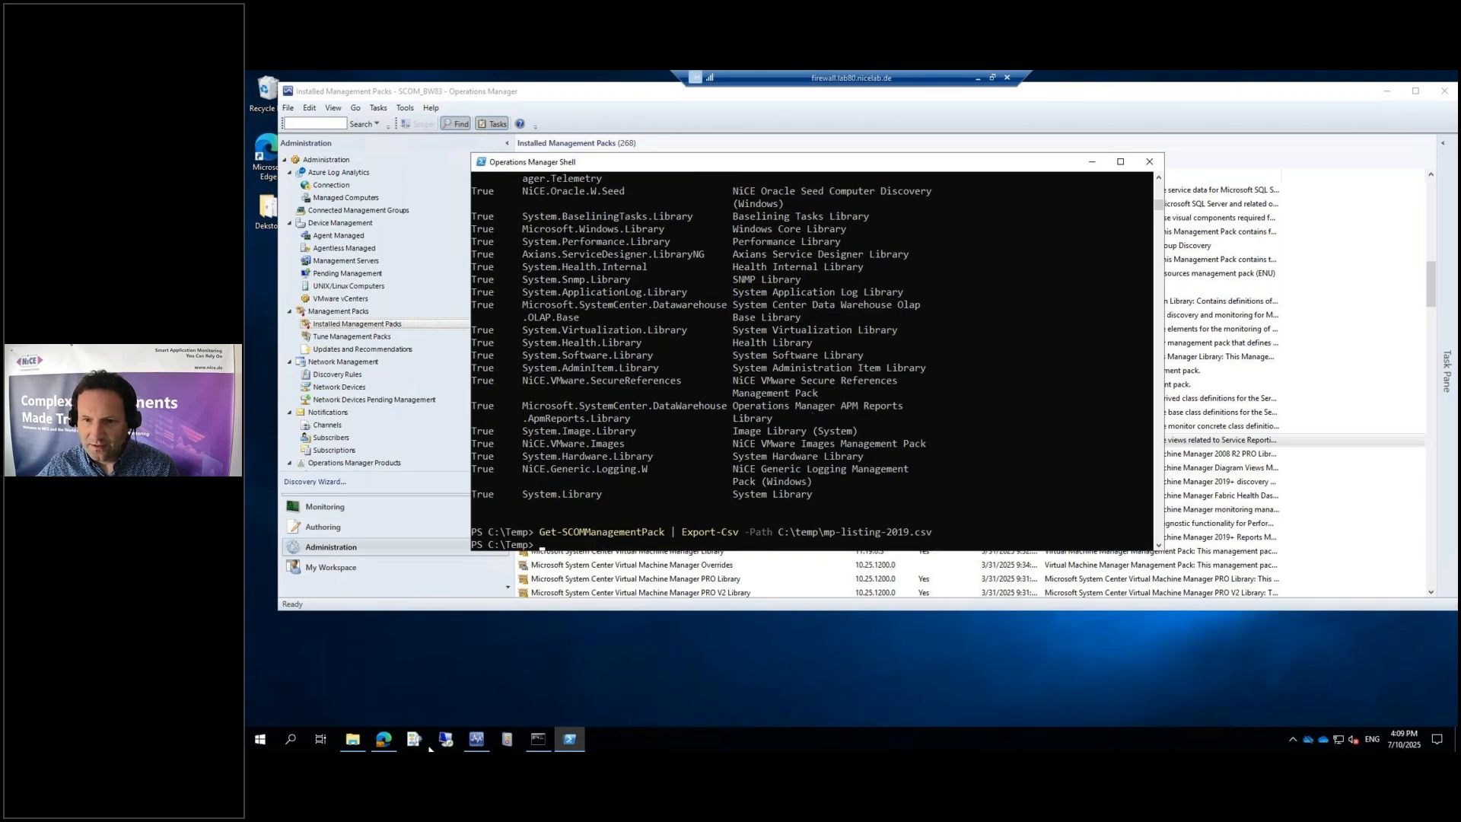
Copy mp-listing-2019.csv from the server's C:\Temp folder in File Explorer.
{"action": "mouse_move", "coordinate": [347, 743]}
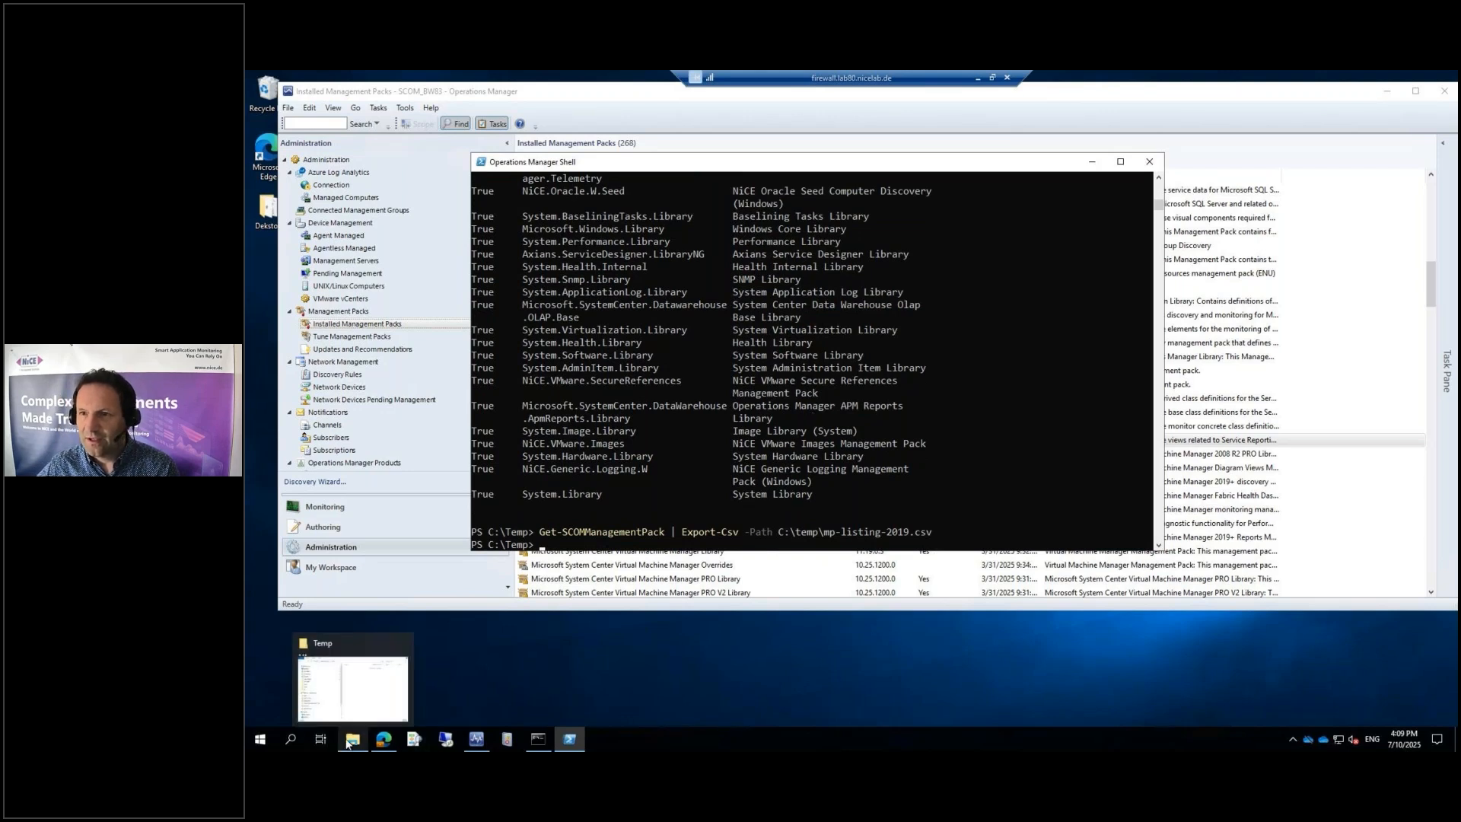
{"action": "left_click", "coordinate": [364, 674]}
{"action": "left_click", "coordinate": [639, 359]}
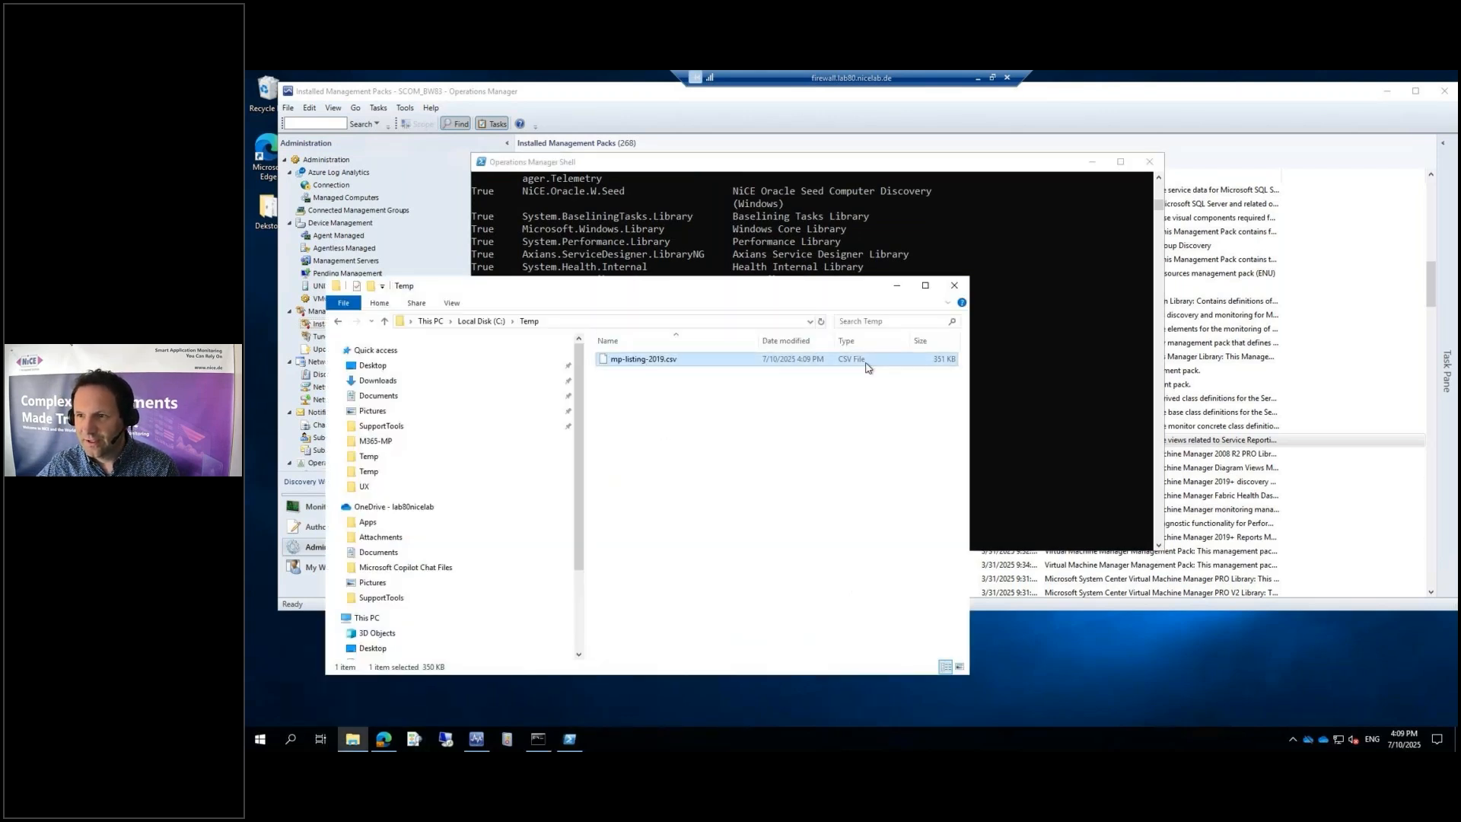
{"action": "right_click", "coordinate": [638, 362]}
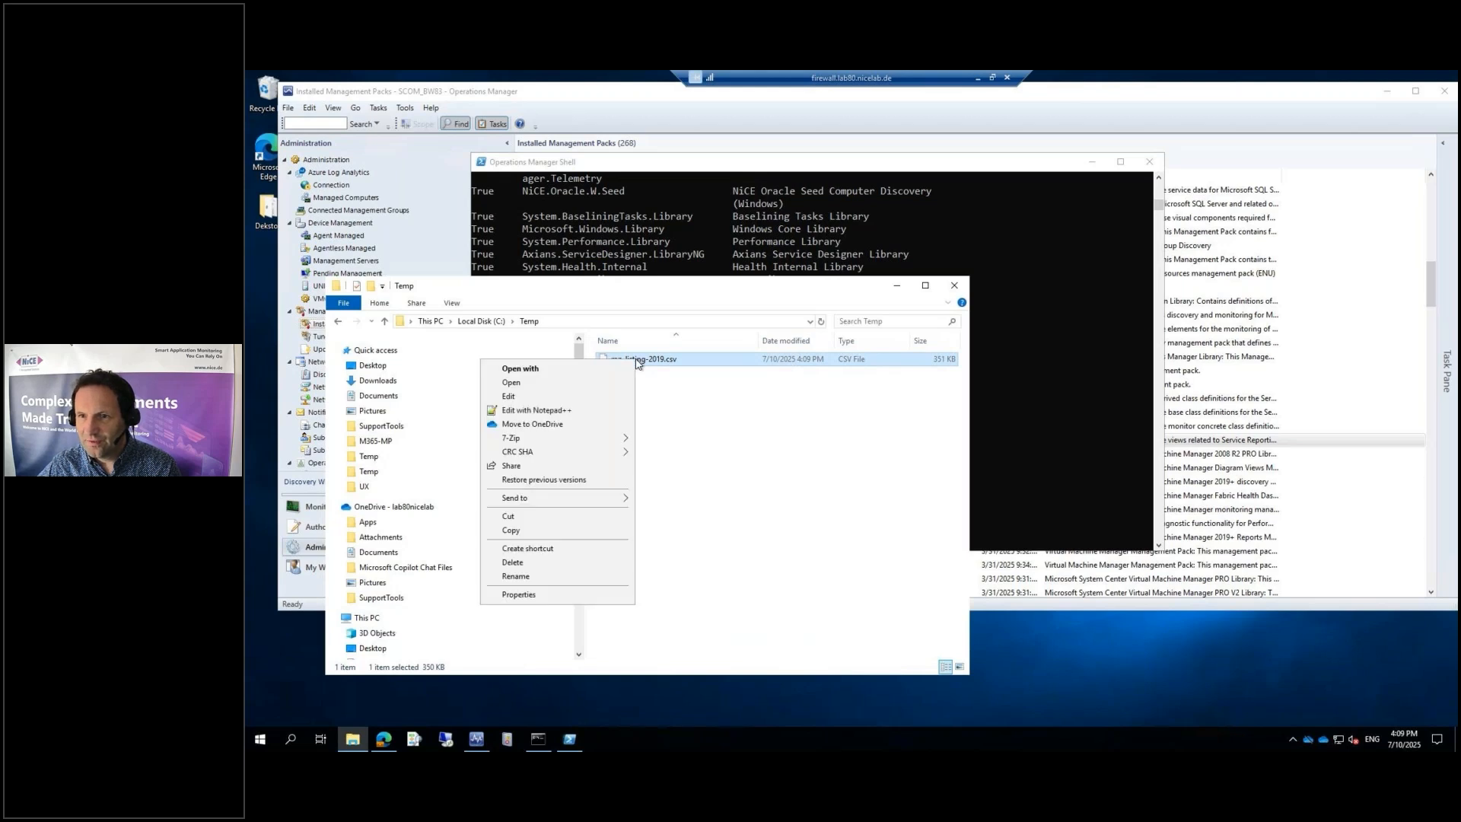
{"action": "left_click", "coordinate": [533, 530]}
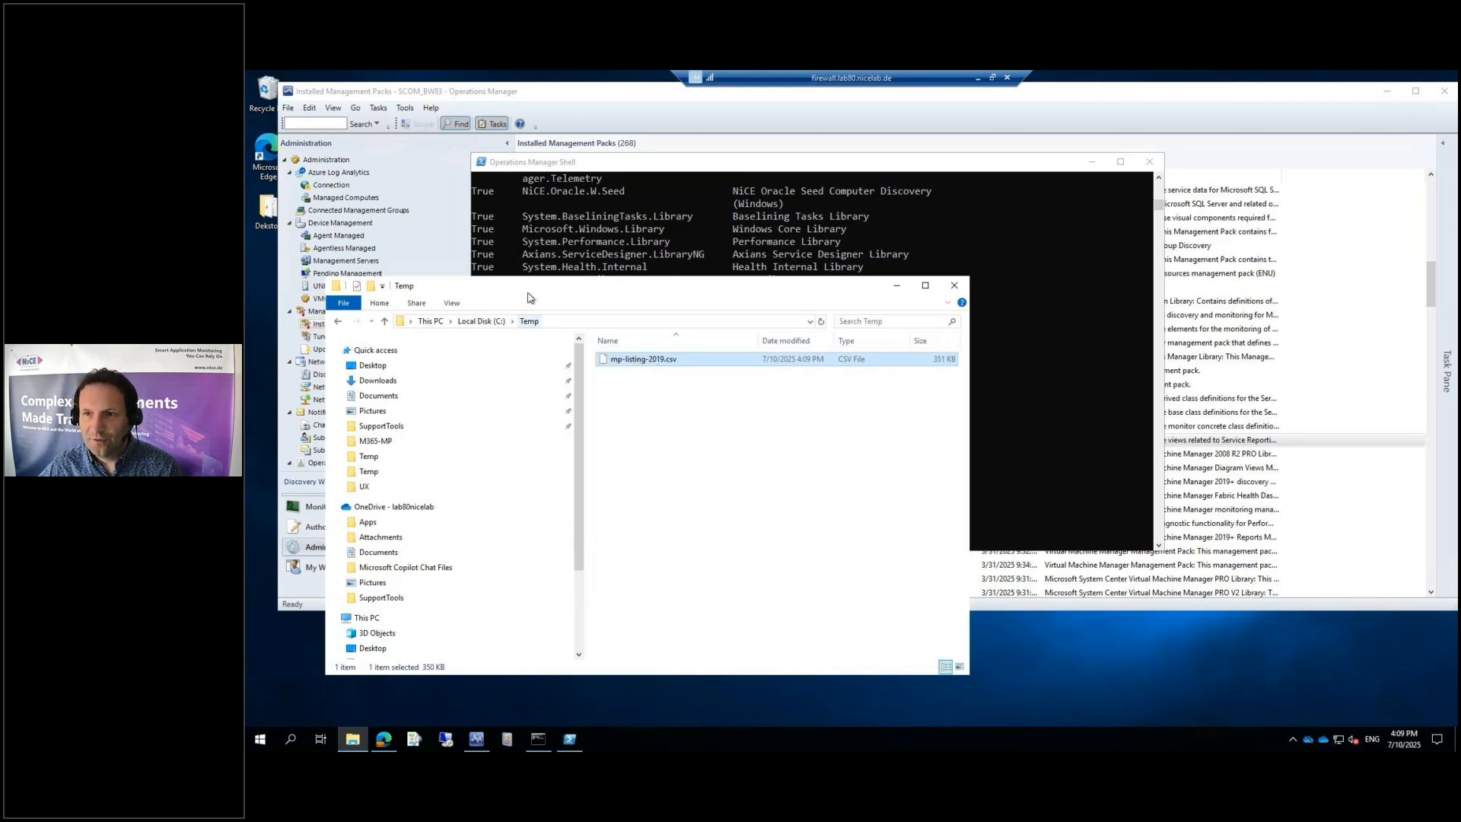
{"action": "left_click_drag", "start_coordinate": [547, 286], "coordinate": [597, 244]}
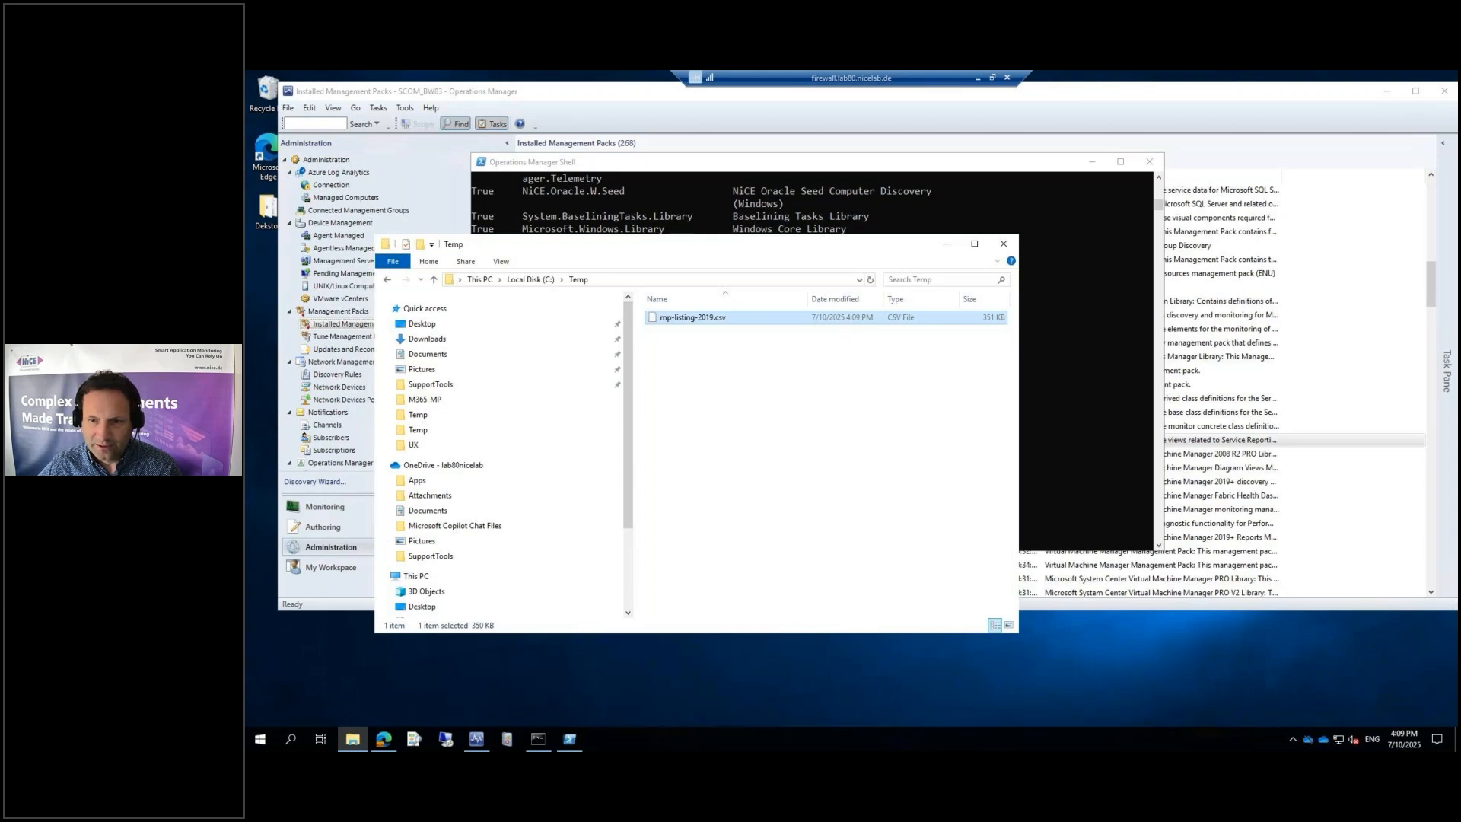
Switch to the local computer's C:\Temp folder and paste the copied mp-listing-2019.csv there.
{"action": "key", "text": "alt+Tab"}
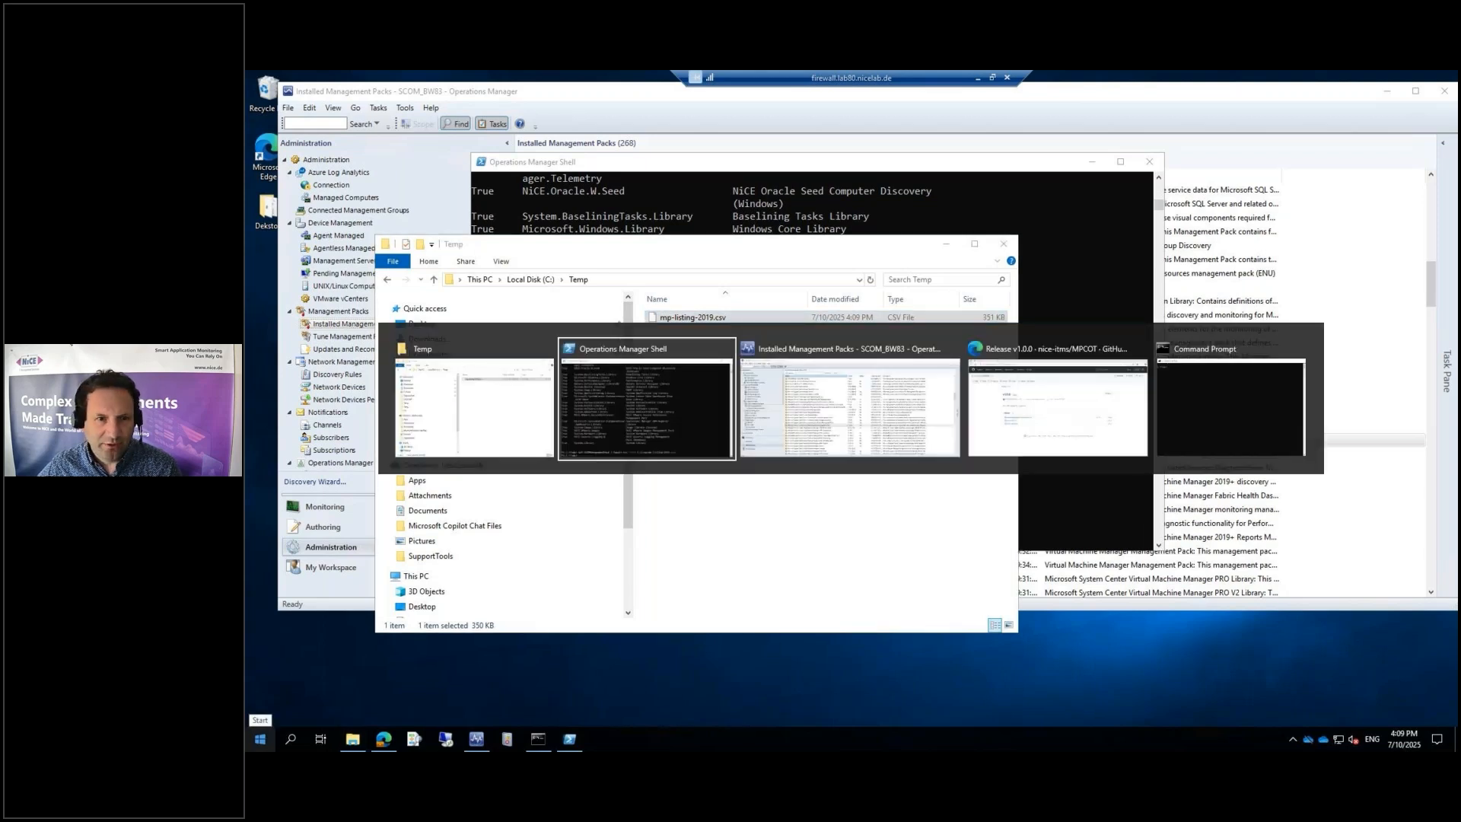
{"action": "key", "text": "alt+Tab"}
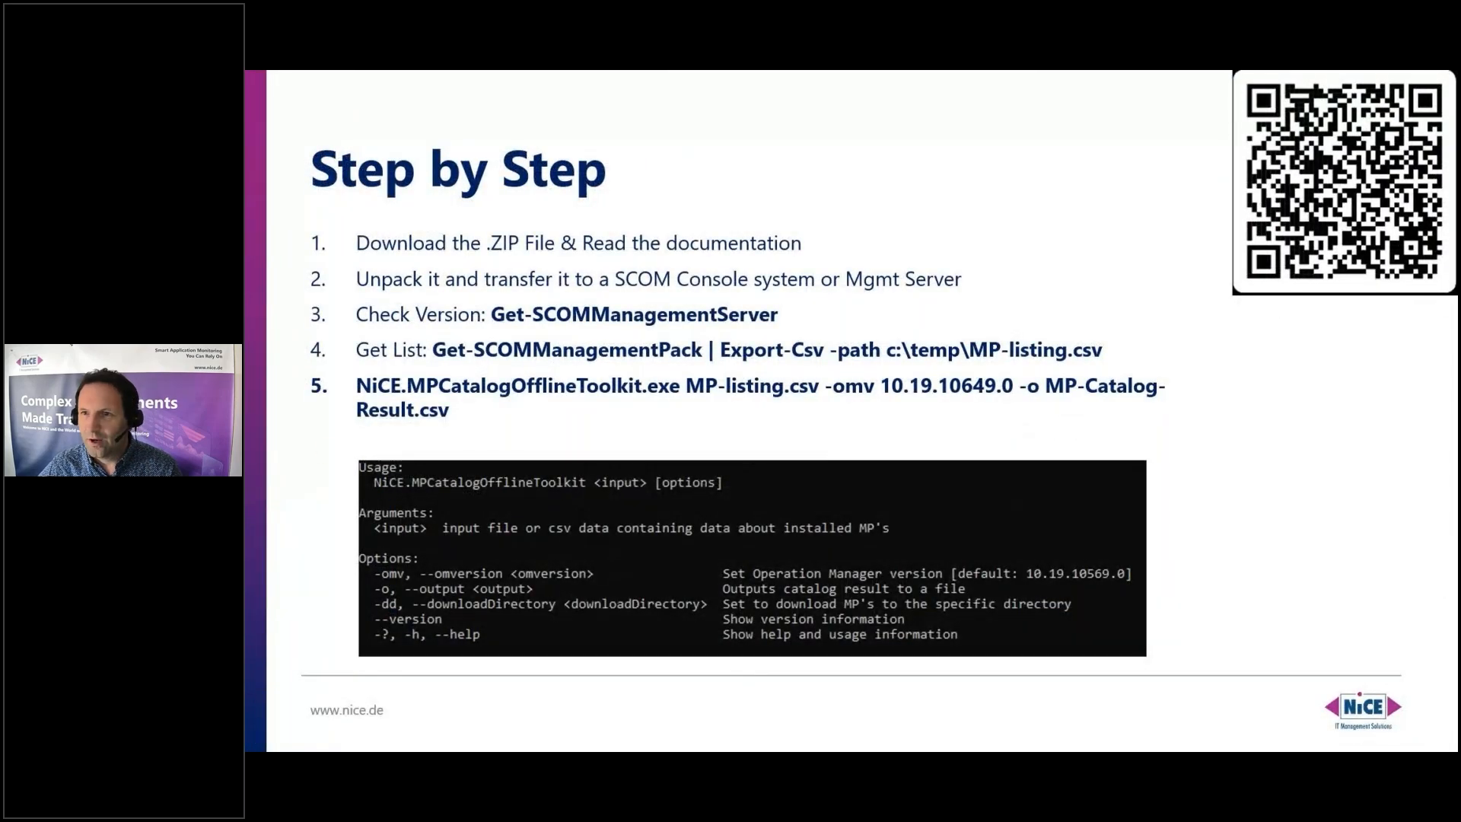
{"action": "left_click_drag", "start_coordinate": [0, 179], "coordinate": [779, 166]}
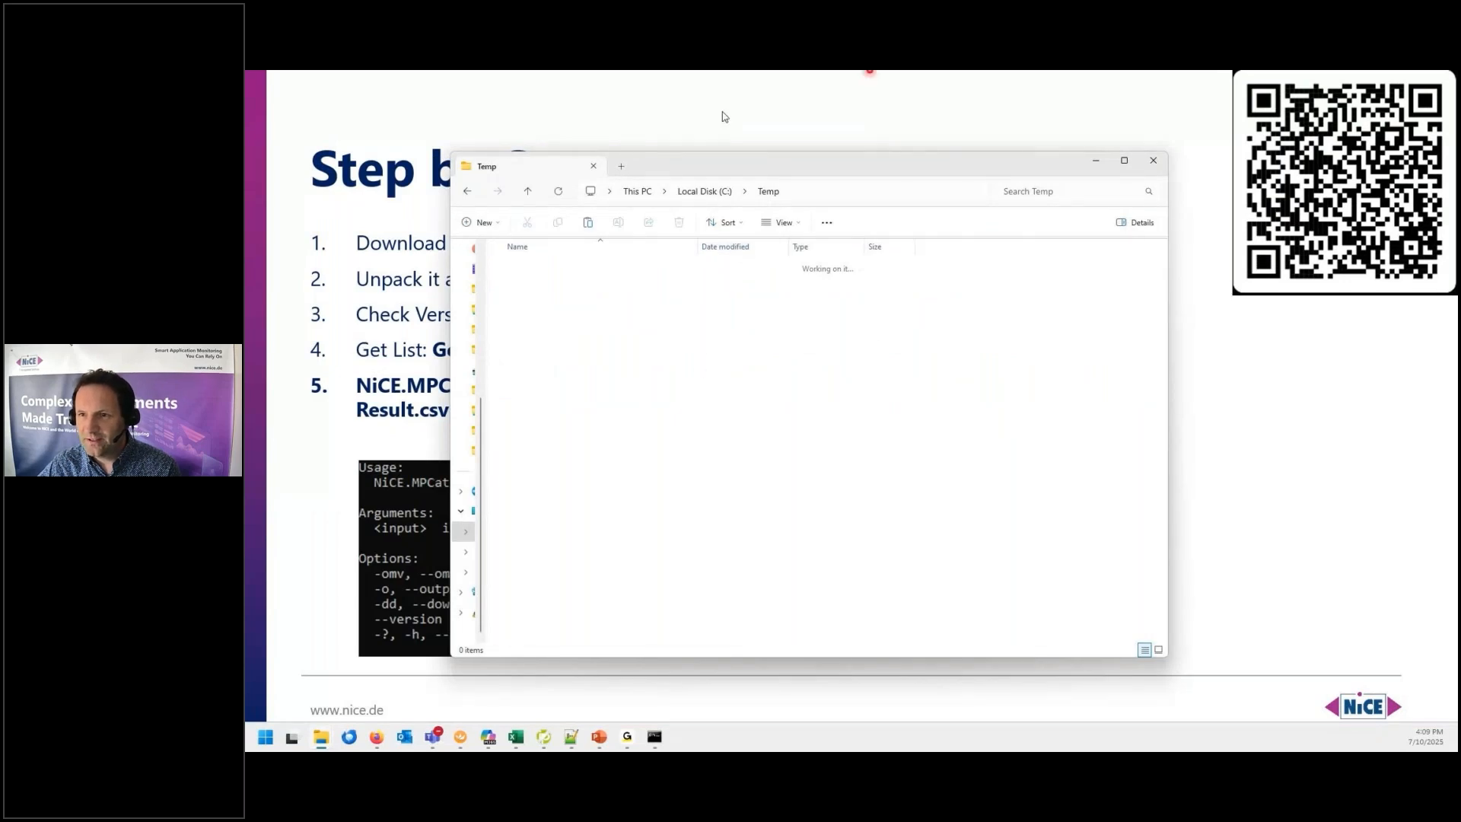
{"action": "right_click", "coordinate": [618, 346]}
{"action": "left_click", "coordinate": [622, 352]}
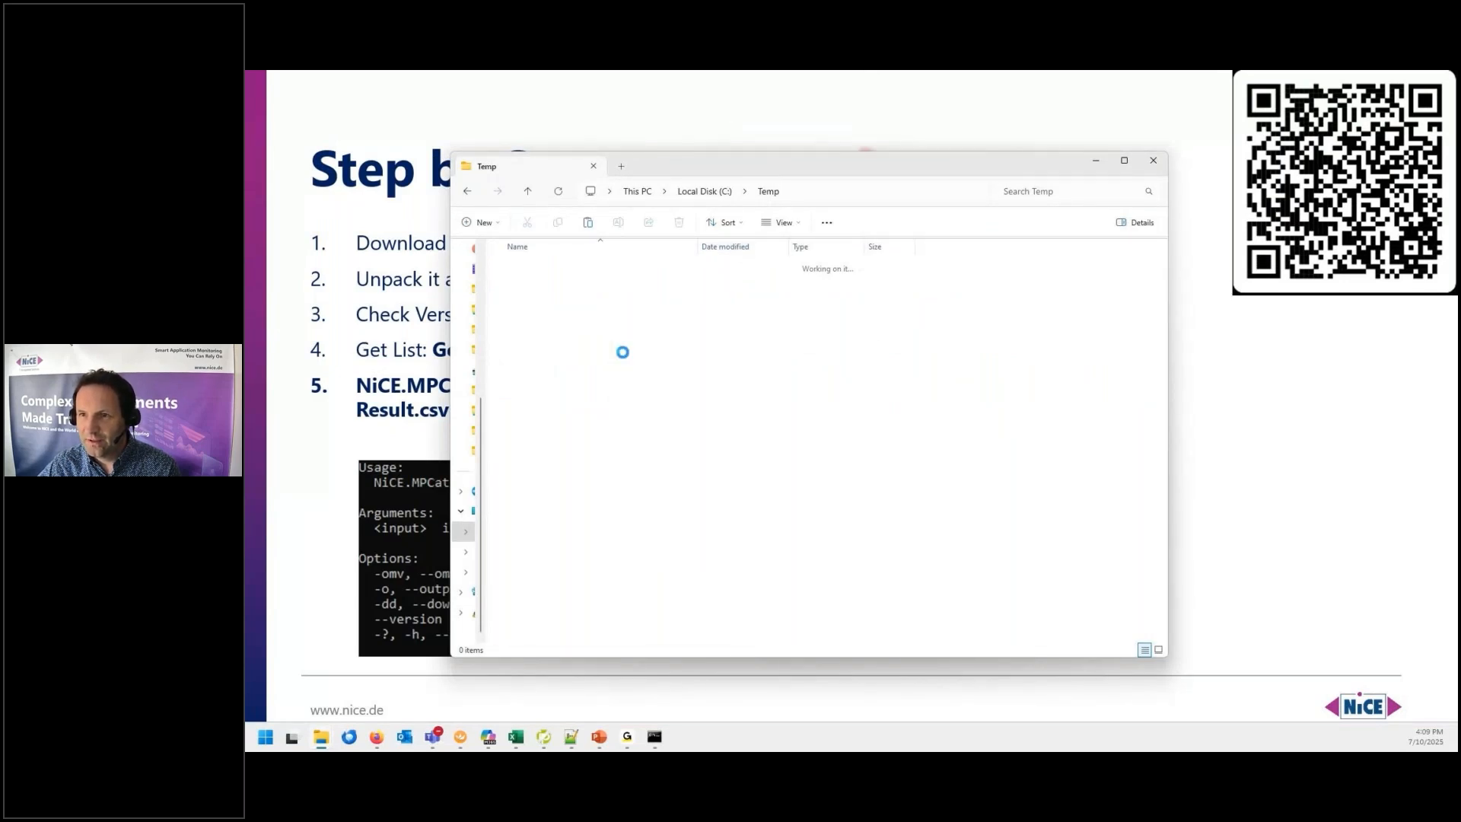
{"action": "left_click", "coordinate": [651, 289]}
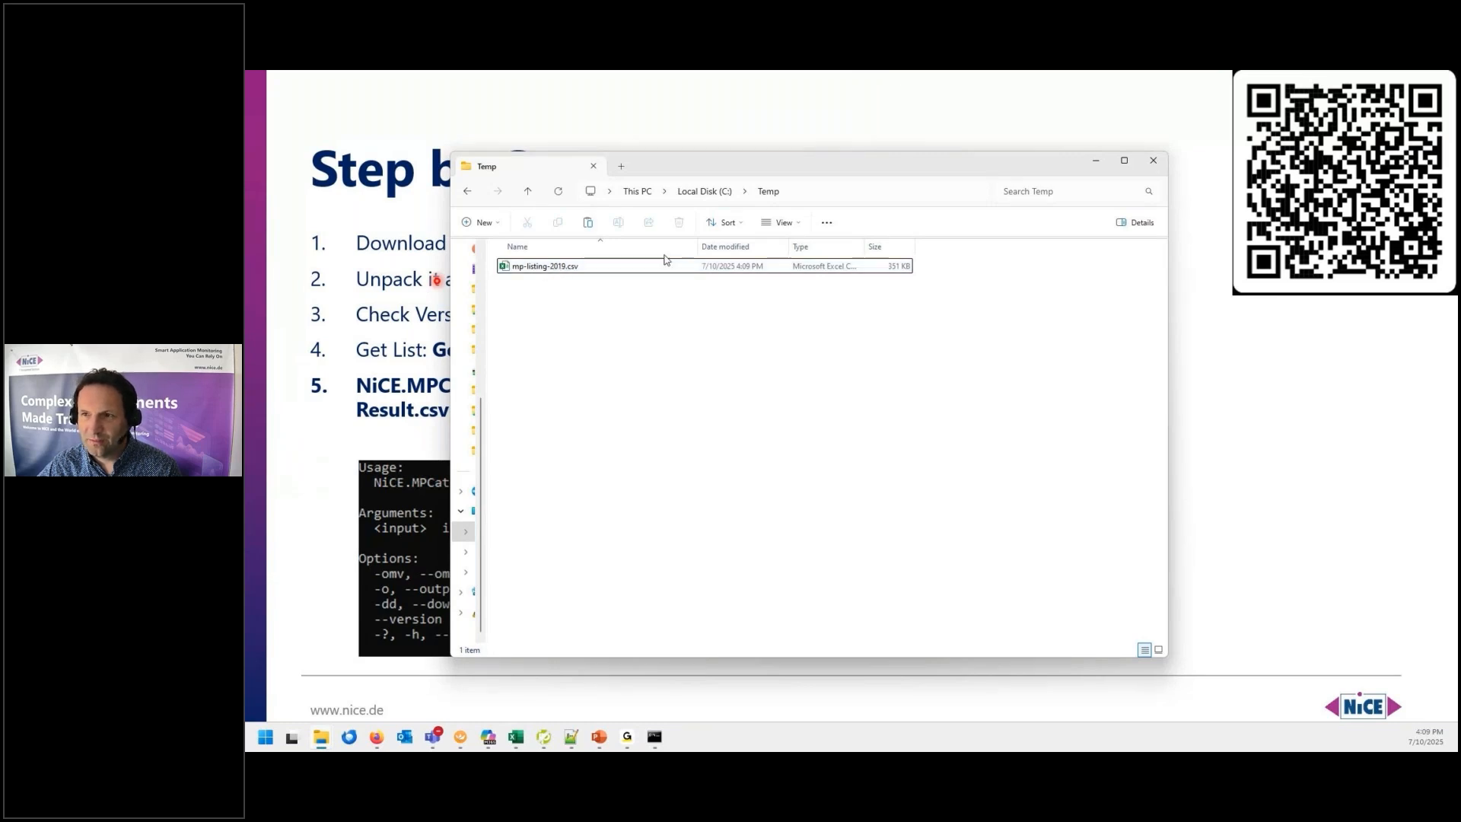
{"action": "left_click_drag", "start_coordinate": [692, 170], "coordinate": [670, 146]}
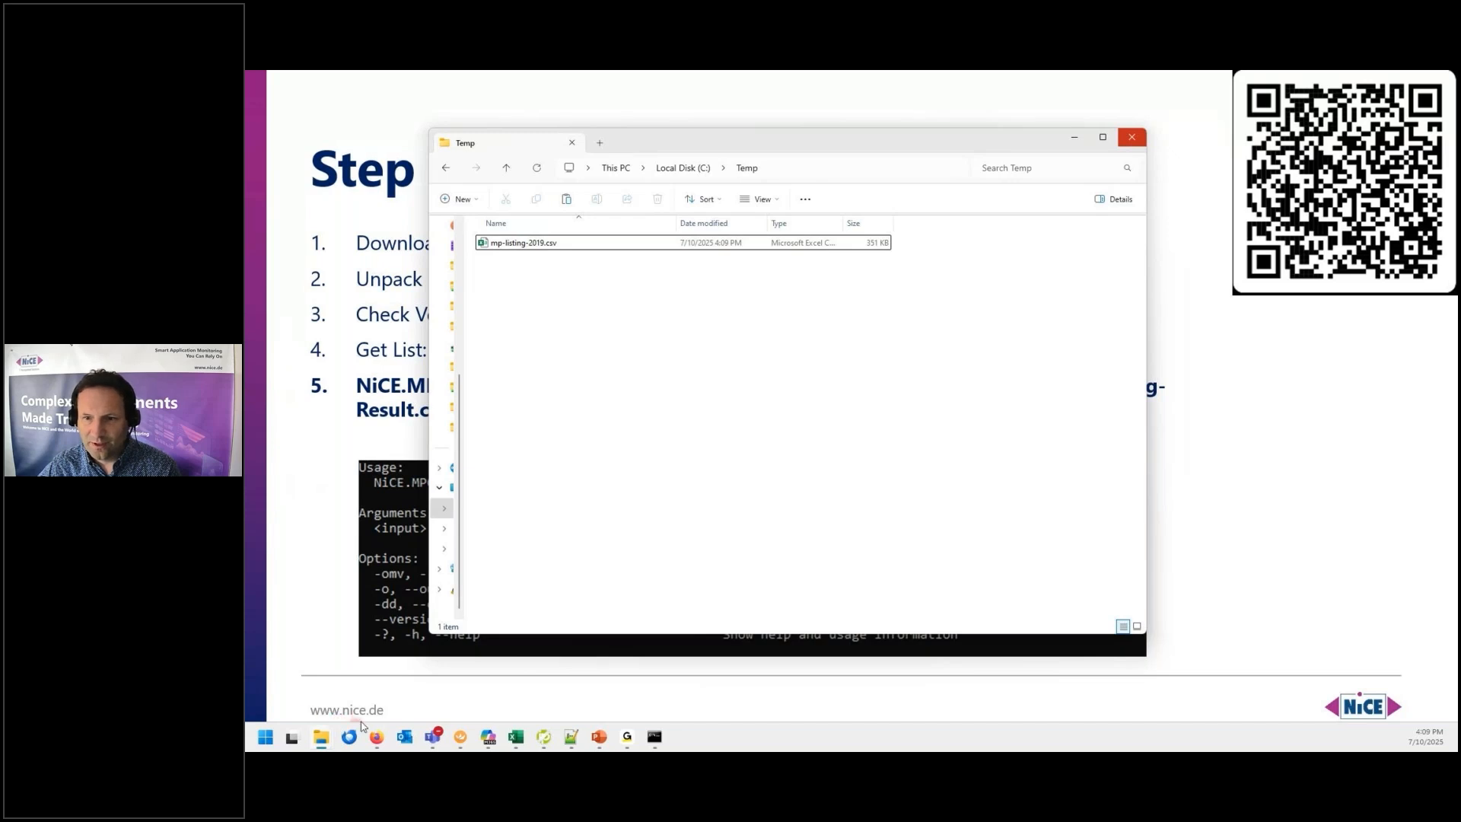
Switch to the MPCOT v1.0.0 release page in Firefox, download NiCE.MPCatalogOfflineToolkit-WithDoc.zip and show the download in its folder.
{"action": "mouse_move", "coordinate": [393, 744]}
{"action": "left_click", "coordinate": [581, 682]}
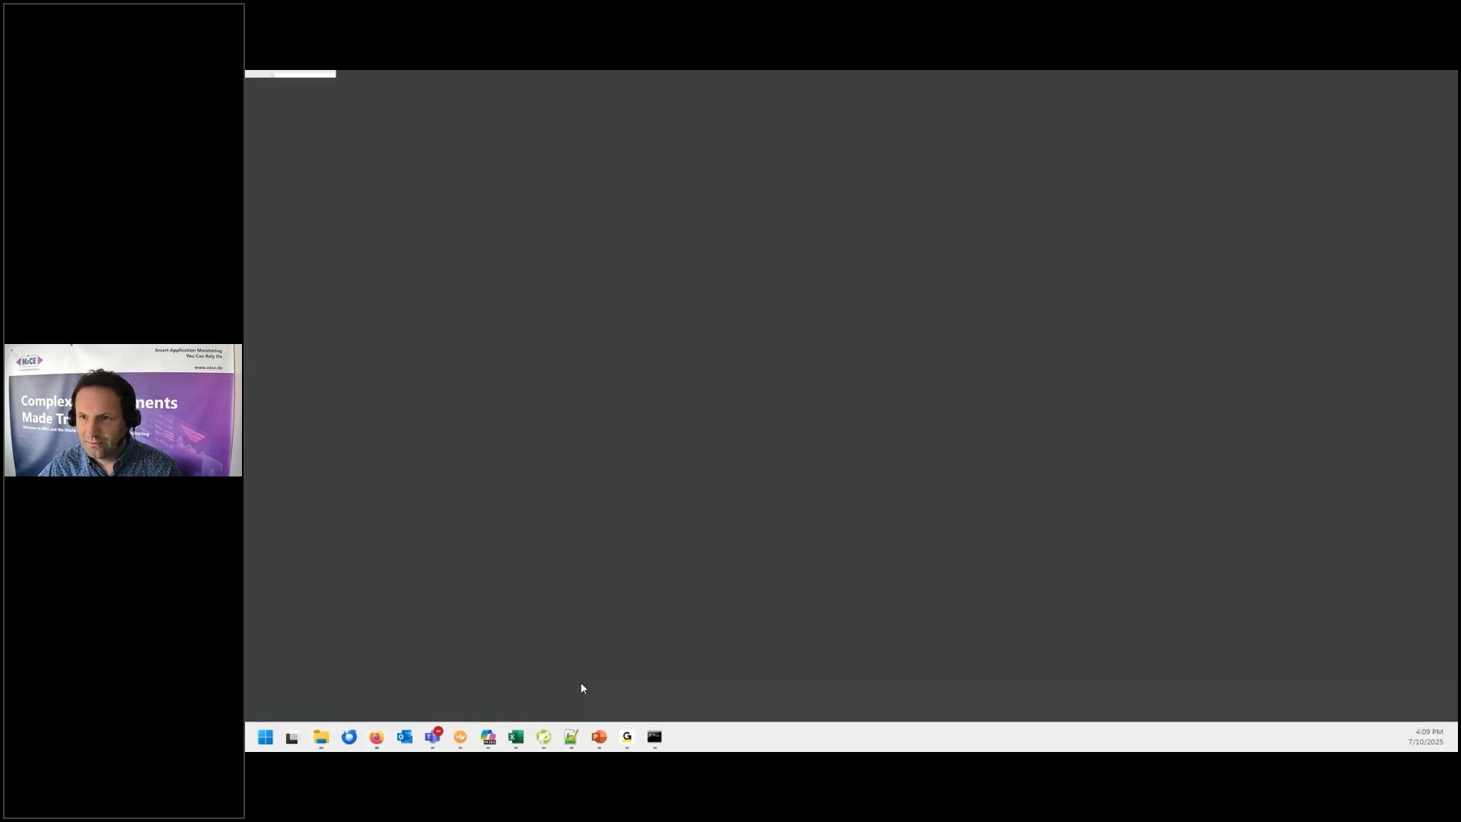
{"action": "left_click", "coordinate": [562, 111]}
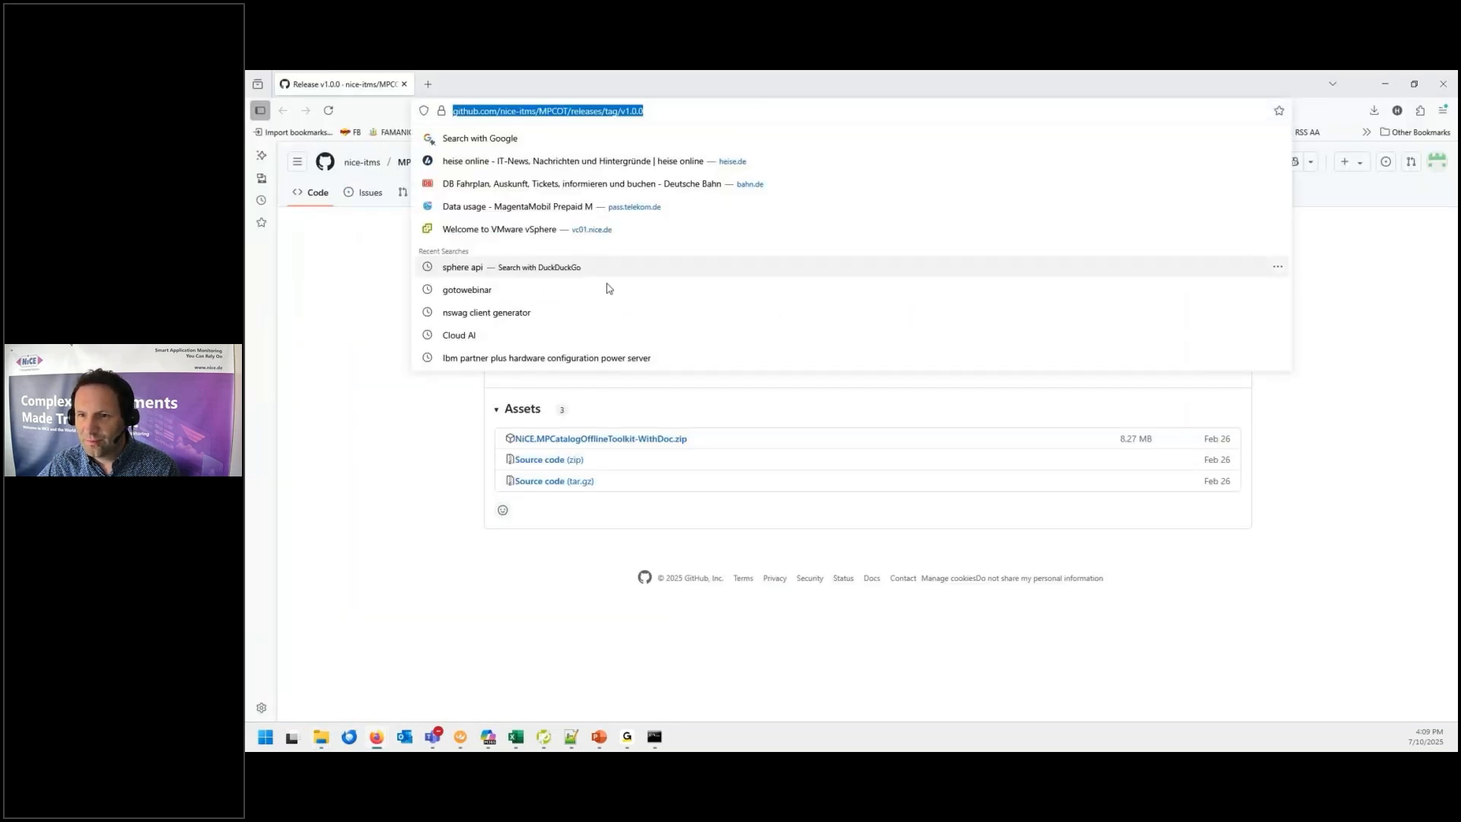
{"action": "left_click", "coordinate": [289, 473]}
{"action": "left_click", "coordinate": [627, 440]}
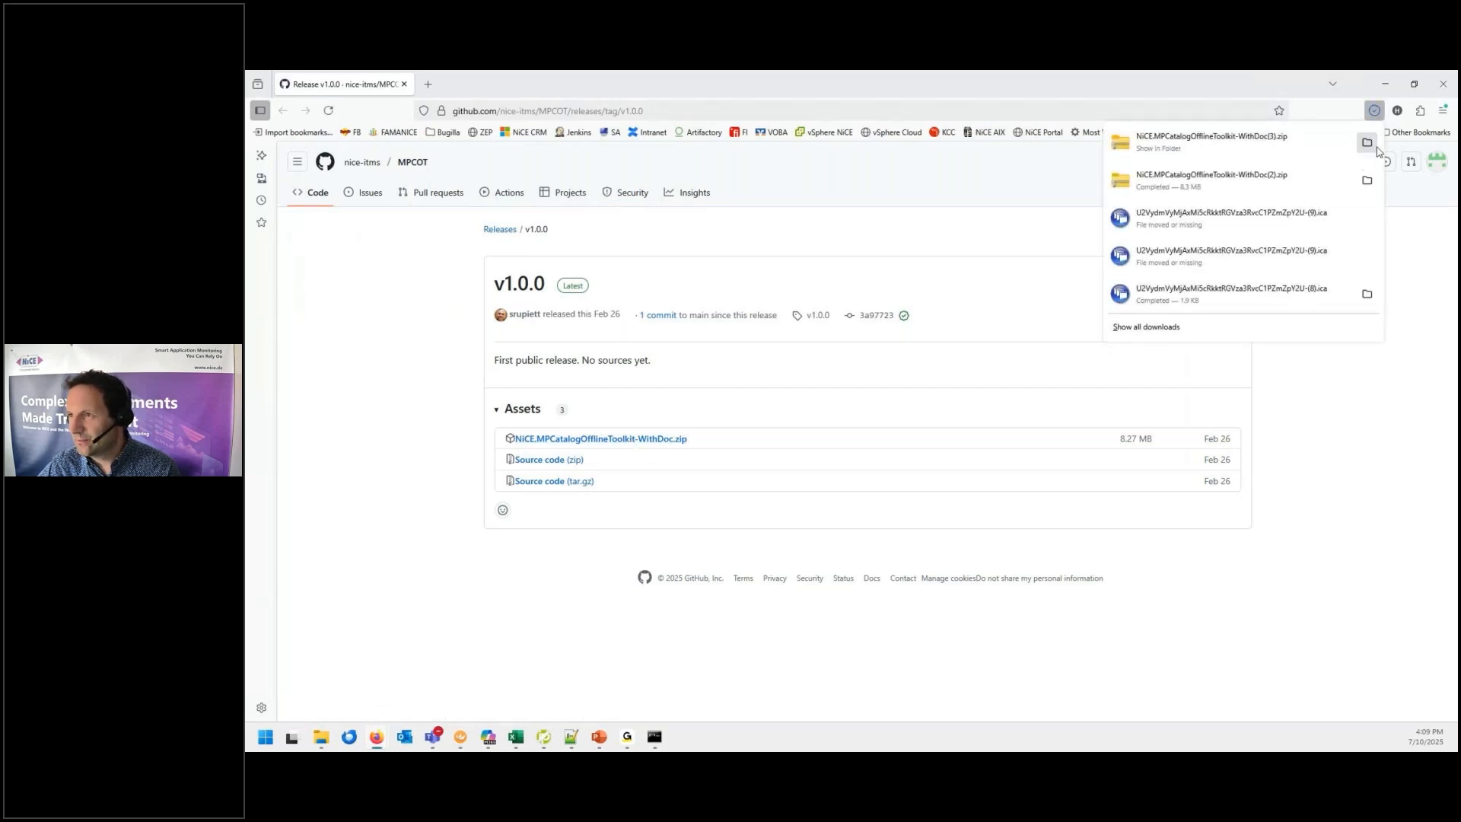
{"action": "left_click", "coordinate": [1367, 144]}
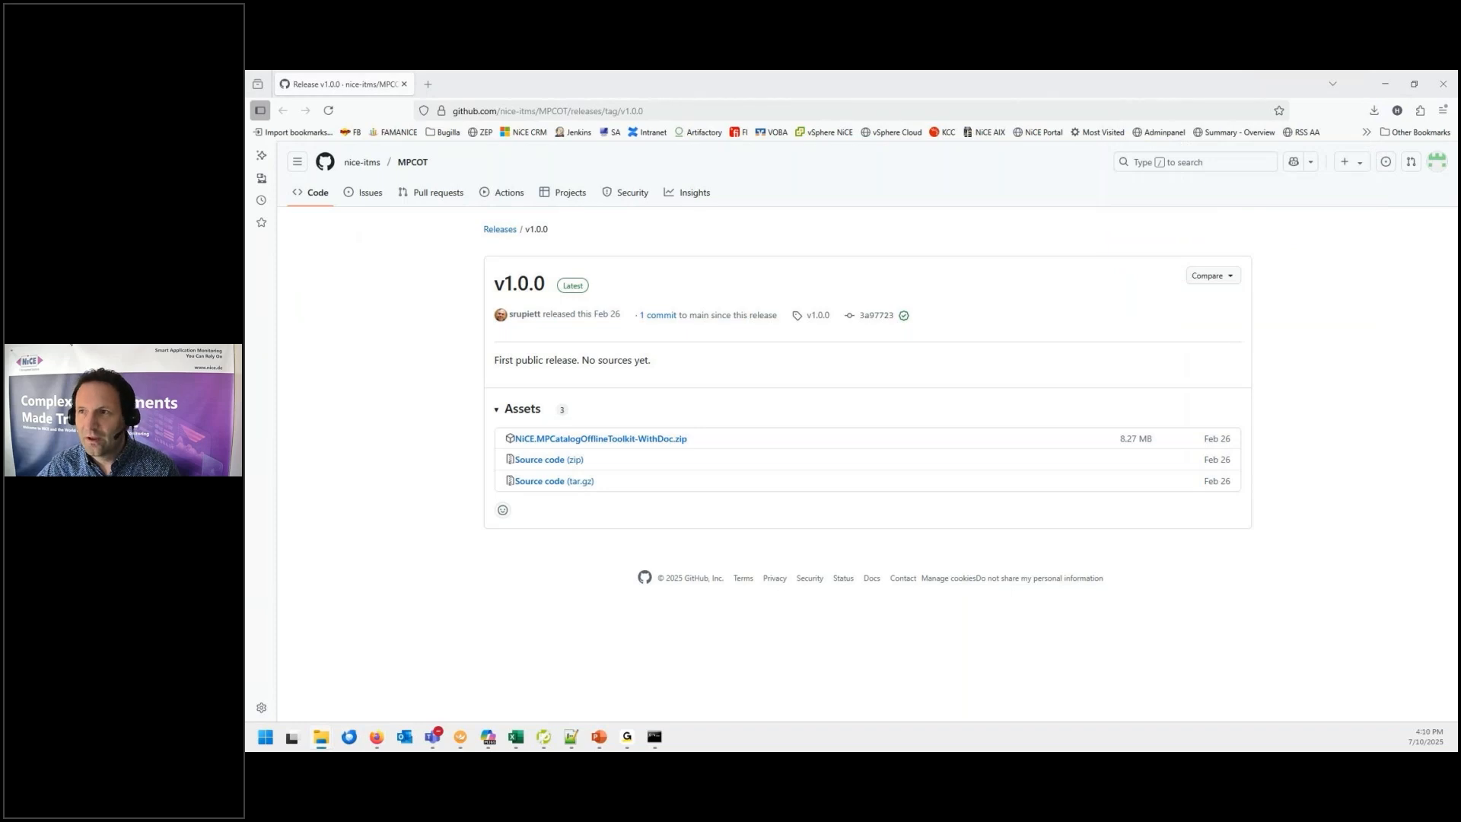
Return to the local C:\Temp folder and paste NiCE.MPCatalogOfflineToolkit-WithDoc(2).zip into it.
{"action": "left_click", "coordinate": [1384, 85]}
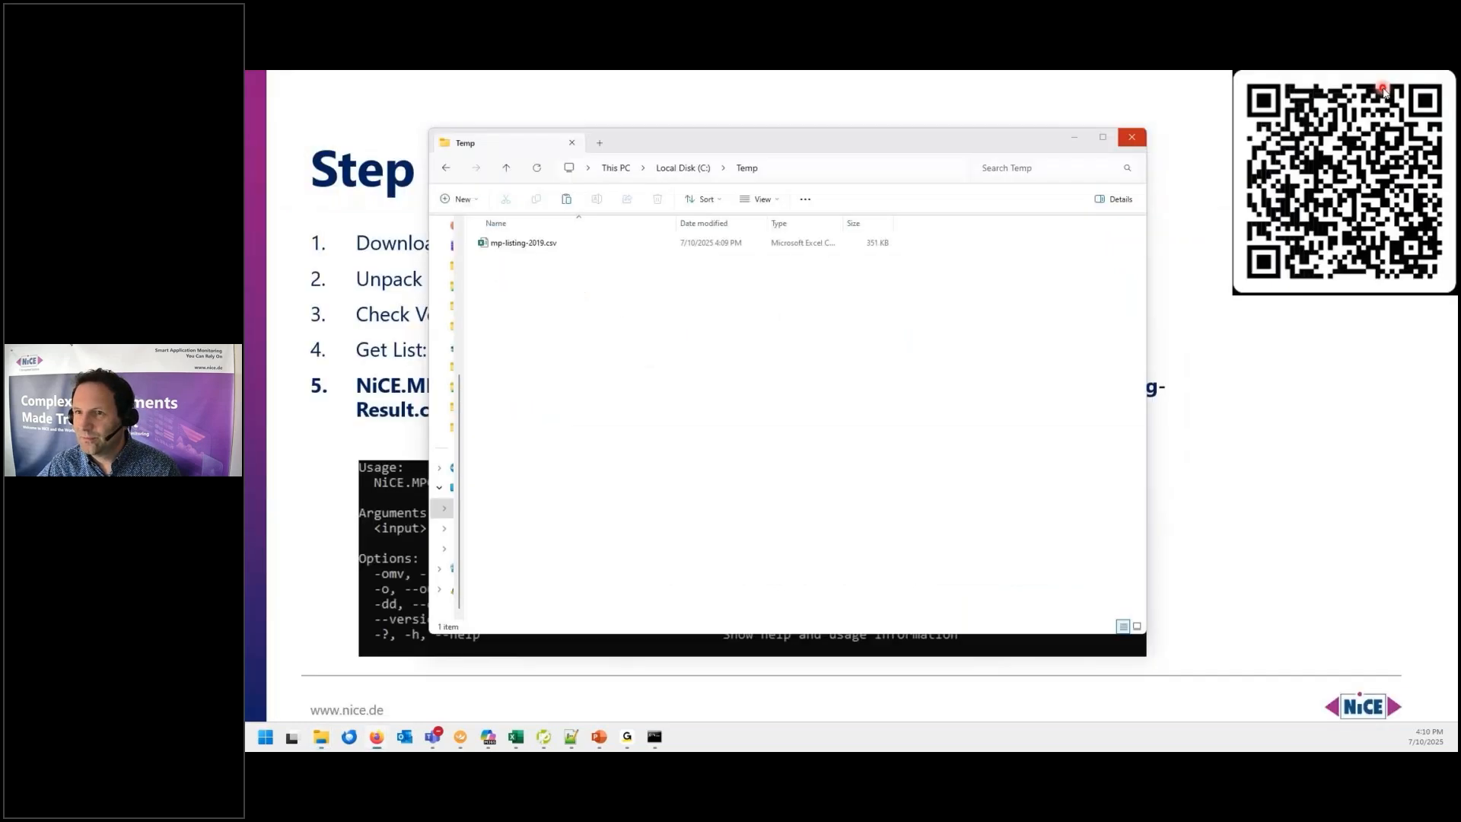
{"action": "right_click", "coordinate": [550, 296]}
{"action": "left_click", "coordinate": [561, 309]}
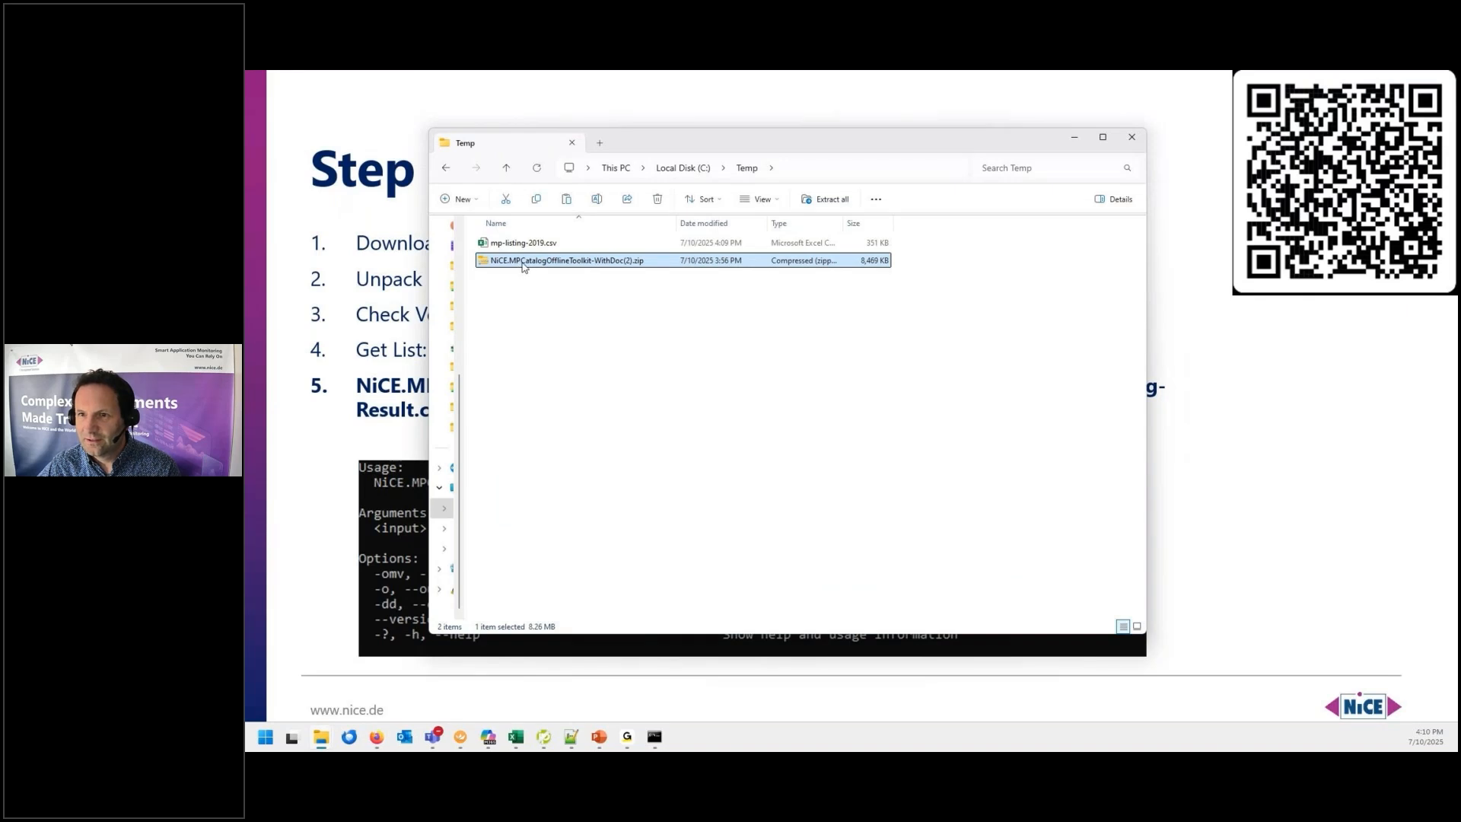
Extract NiCE.MPCatalogOfflineToolkit-WithDoc(2).zip into a folder of the same name in C:\Temp and select that folder.
{"action": "right_click", "coordinate": [523, 265]}
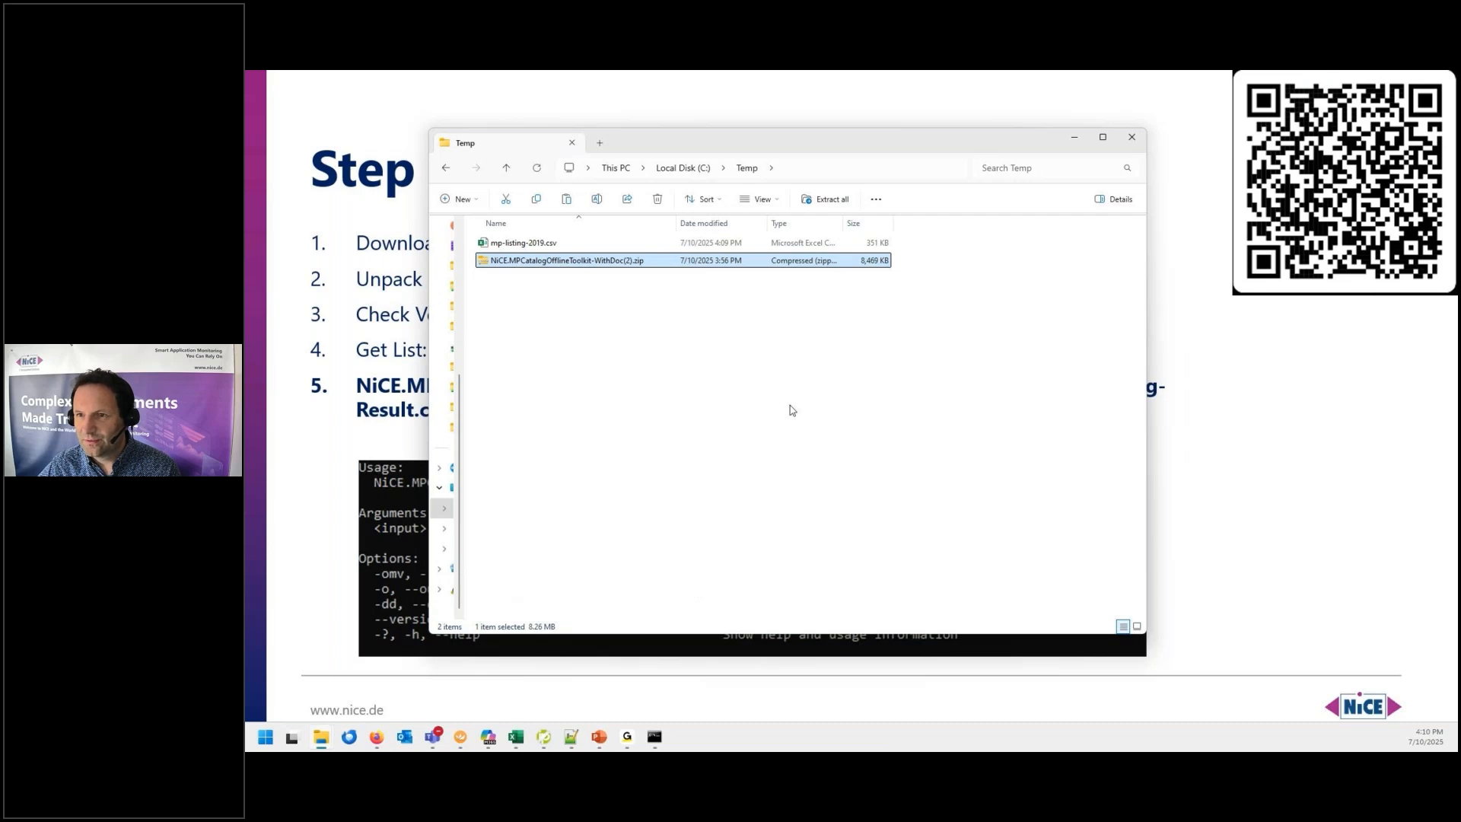
{"action": "left_click", "coordinate": [294, 302]}
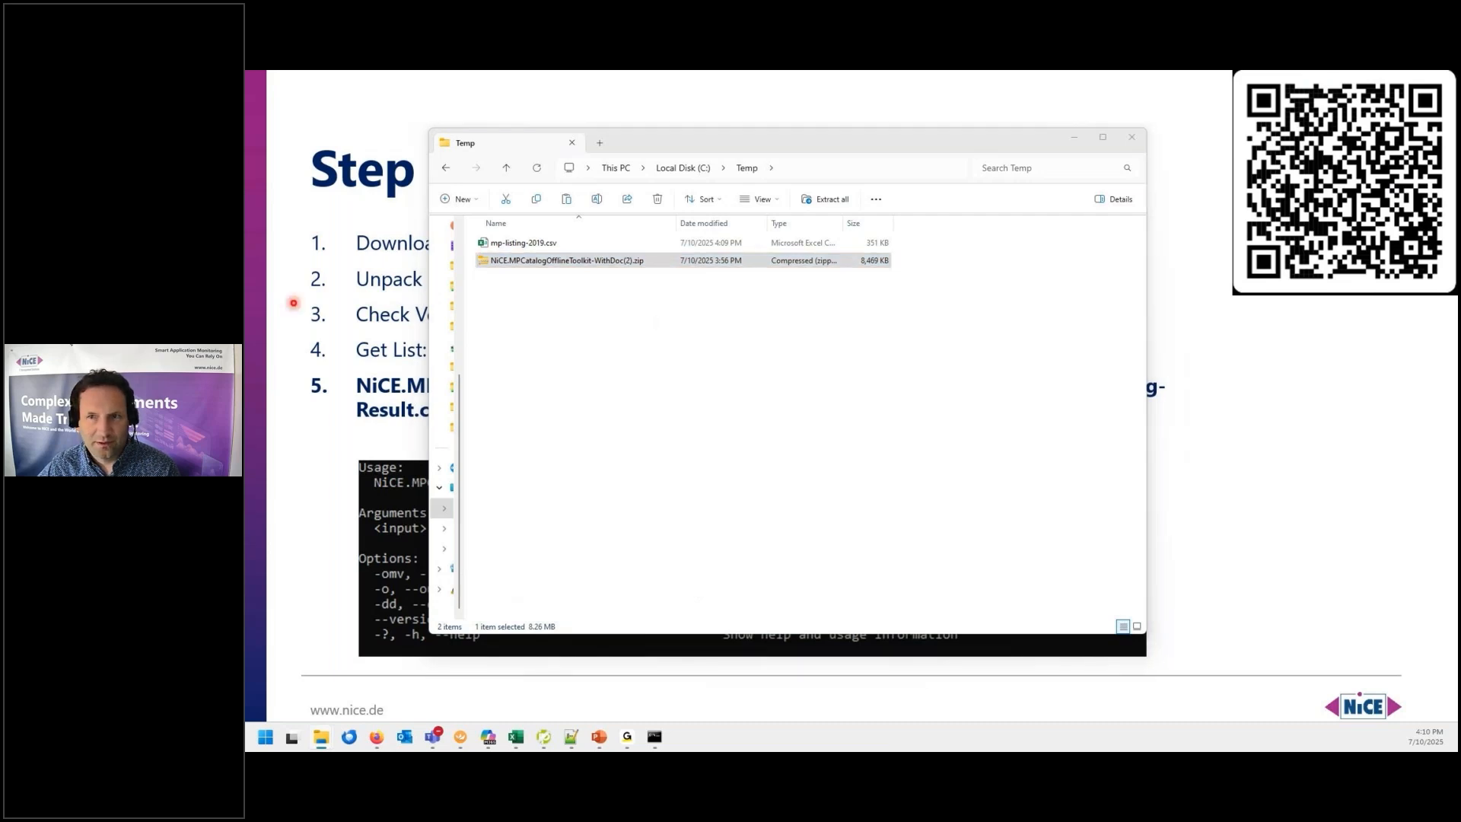
{"action": "left_click", "coordinate": [627, 335]}
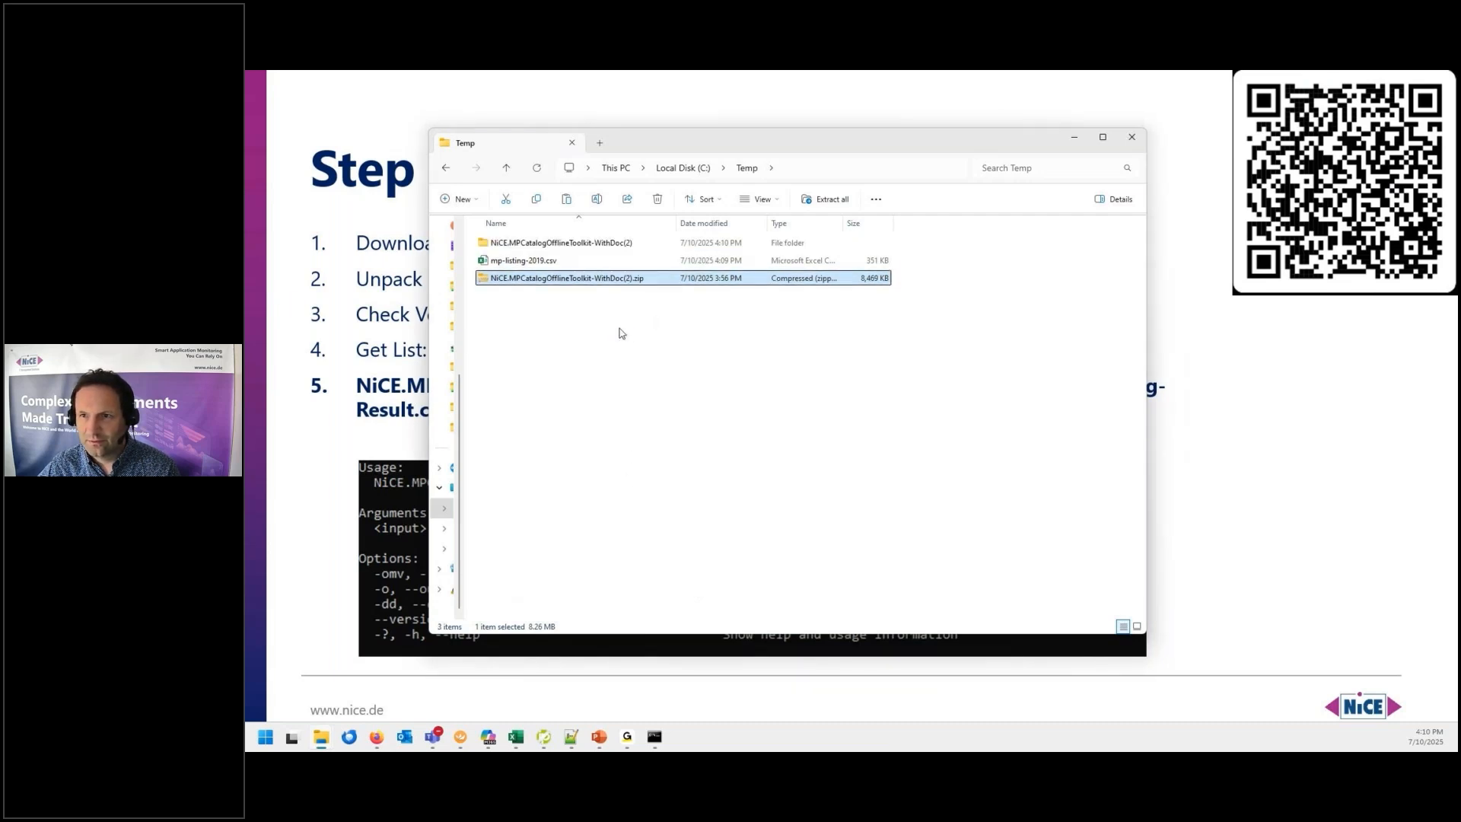
{"action": "left_click", "coordinate": [554, 245]}
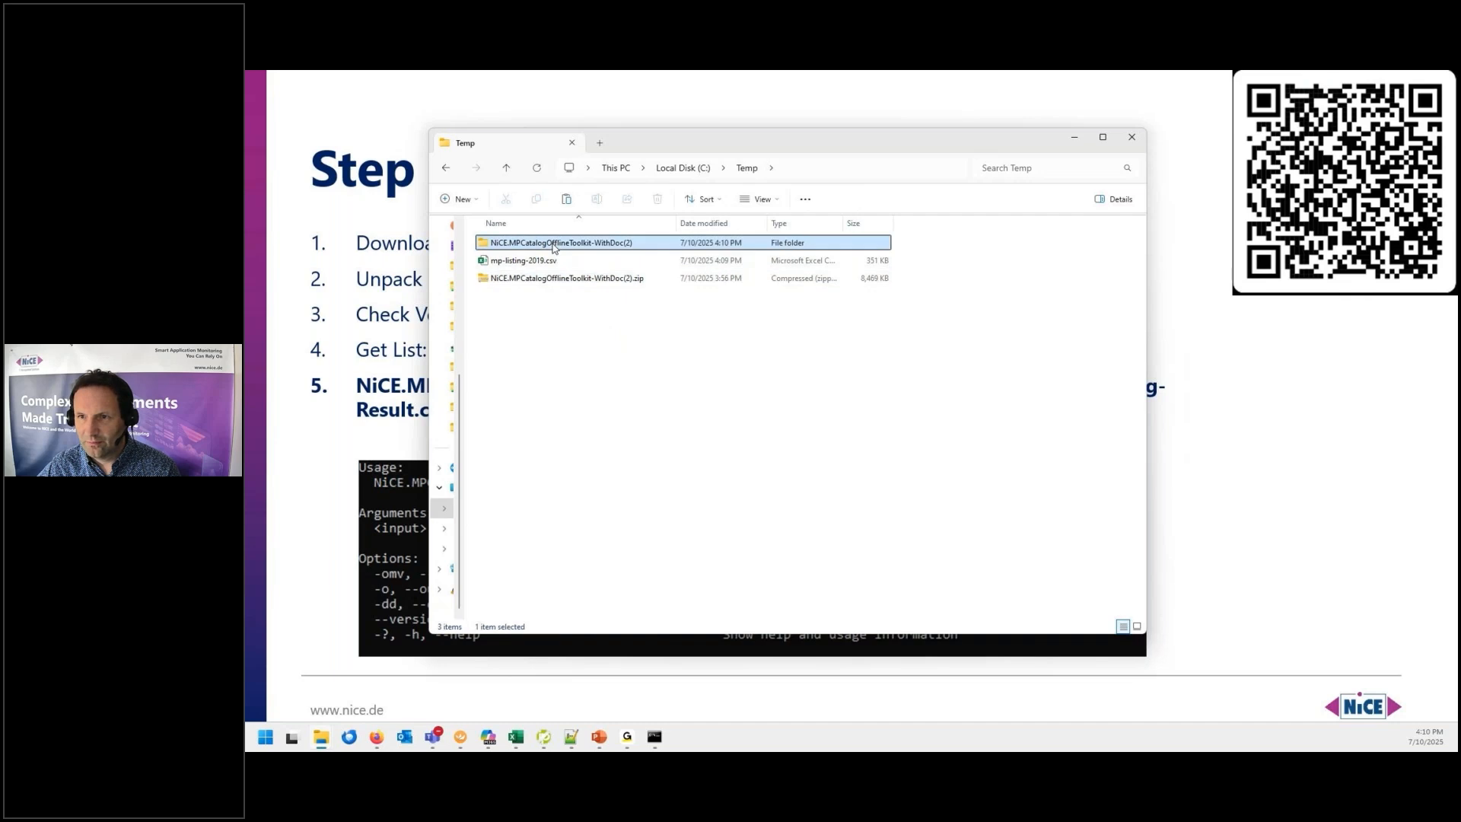
Move the toolkit's exe and Readme PDF out of the extracted NiCE.MPCatalogOfflineToolkit-WithDoc(2) folder into C:\Temp.
{"action": "double_click", "coordinate": [555, 245]}
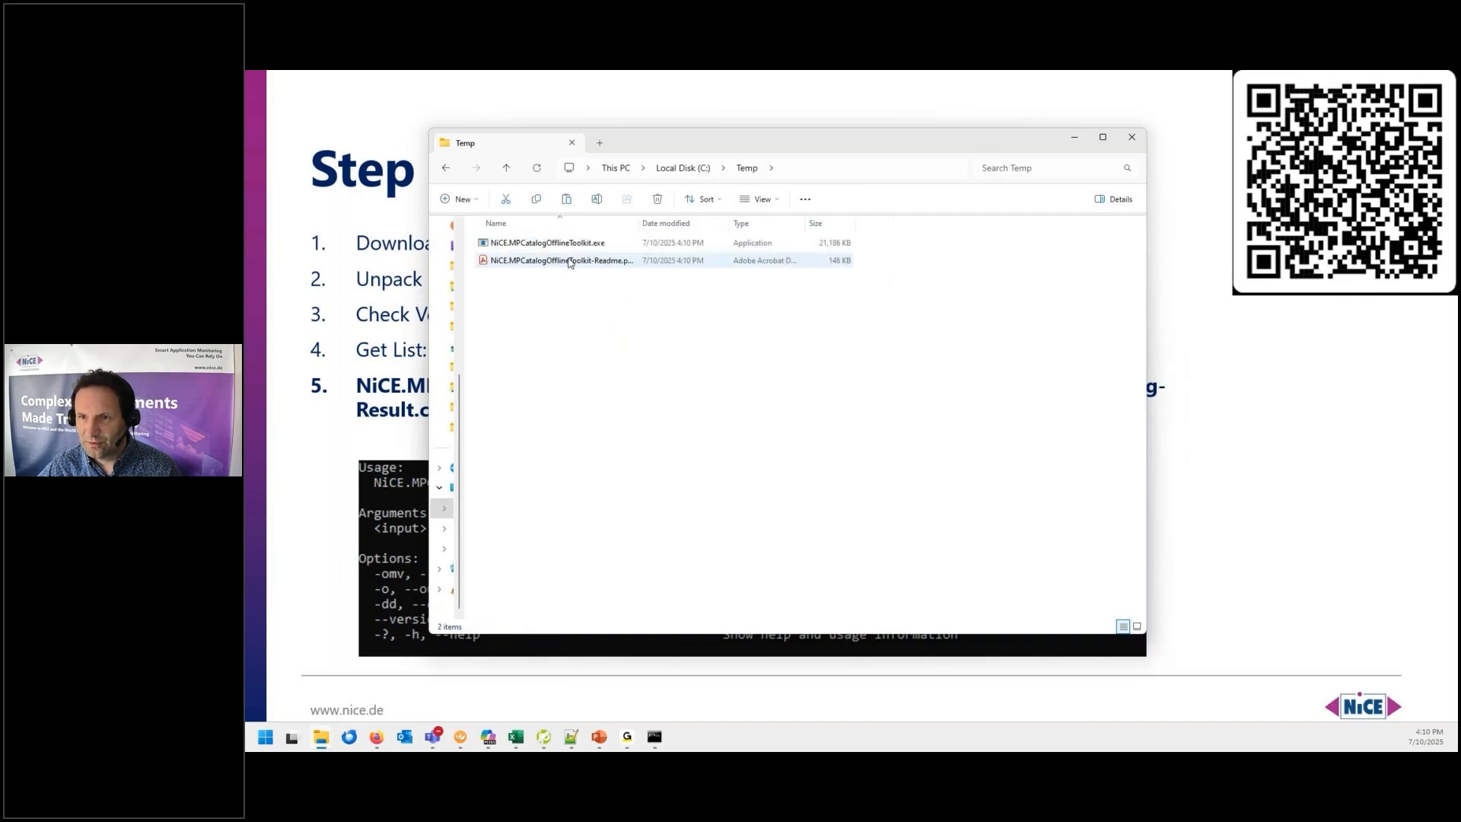
{"action": "left_click", "coordinate": [548, 246]}
{"action": "left_click", "coordinate": [546, 264], "text": "shift"}
{"action": "key", "text": "ctrl+x"}
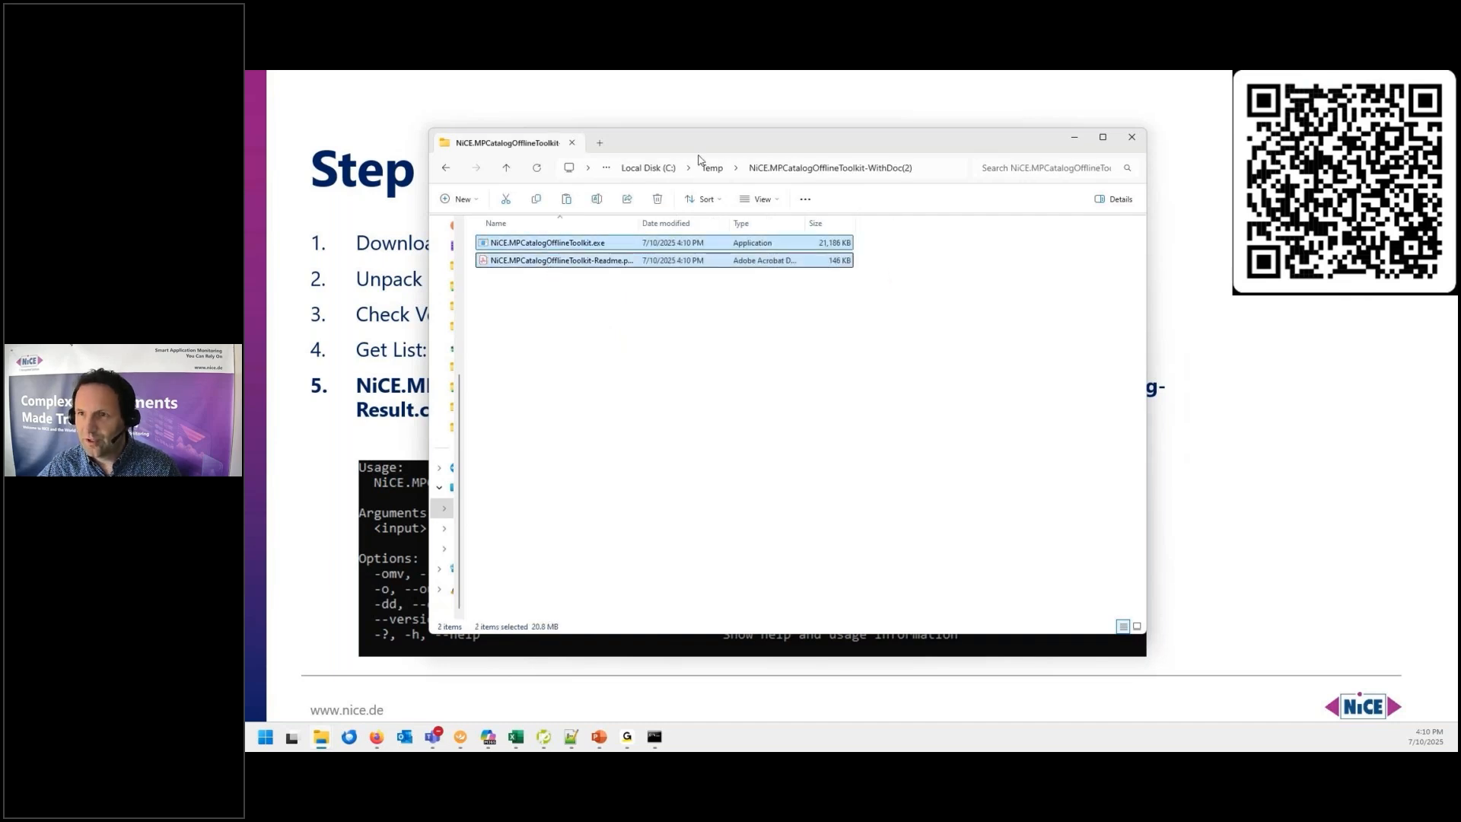
{"action": "left_click", "coordinate": [712, 168]}
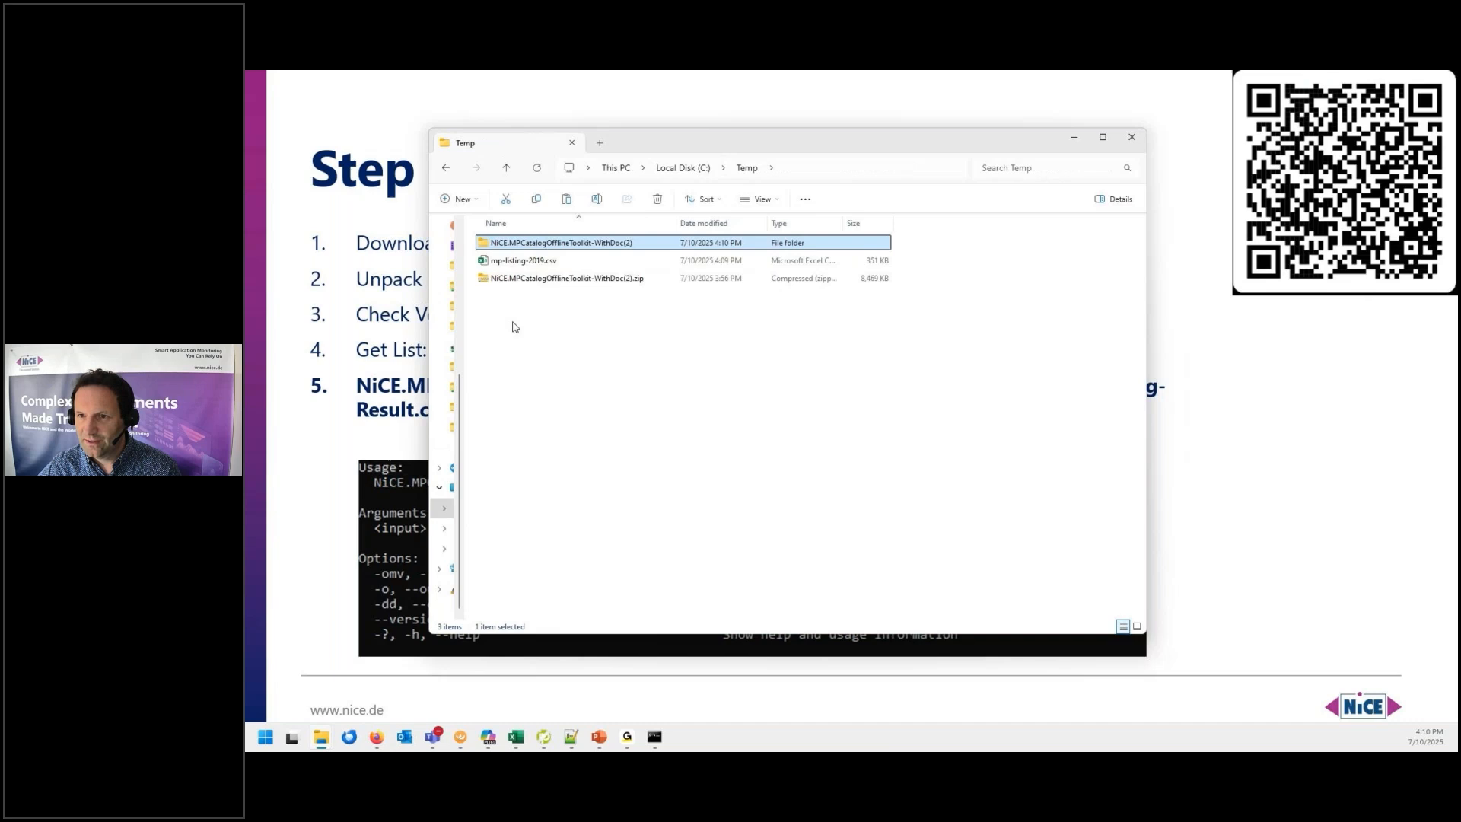
{"action": "right_click", "coordinate": [513, 323]}
{"action": "left_click", "coordinate": [541, 335]}
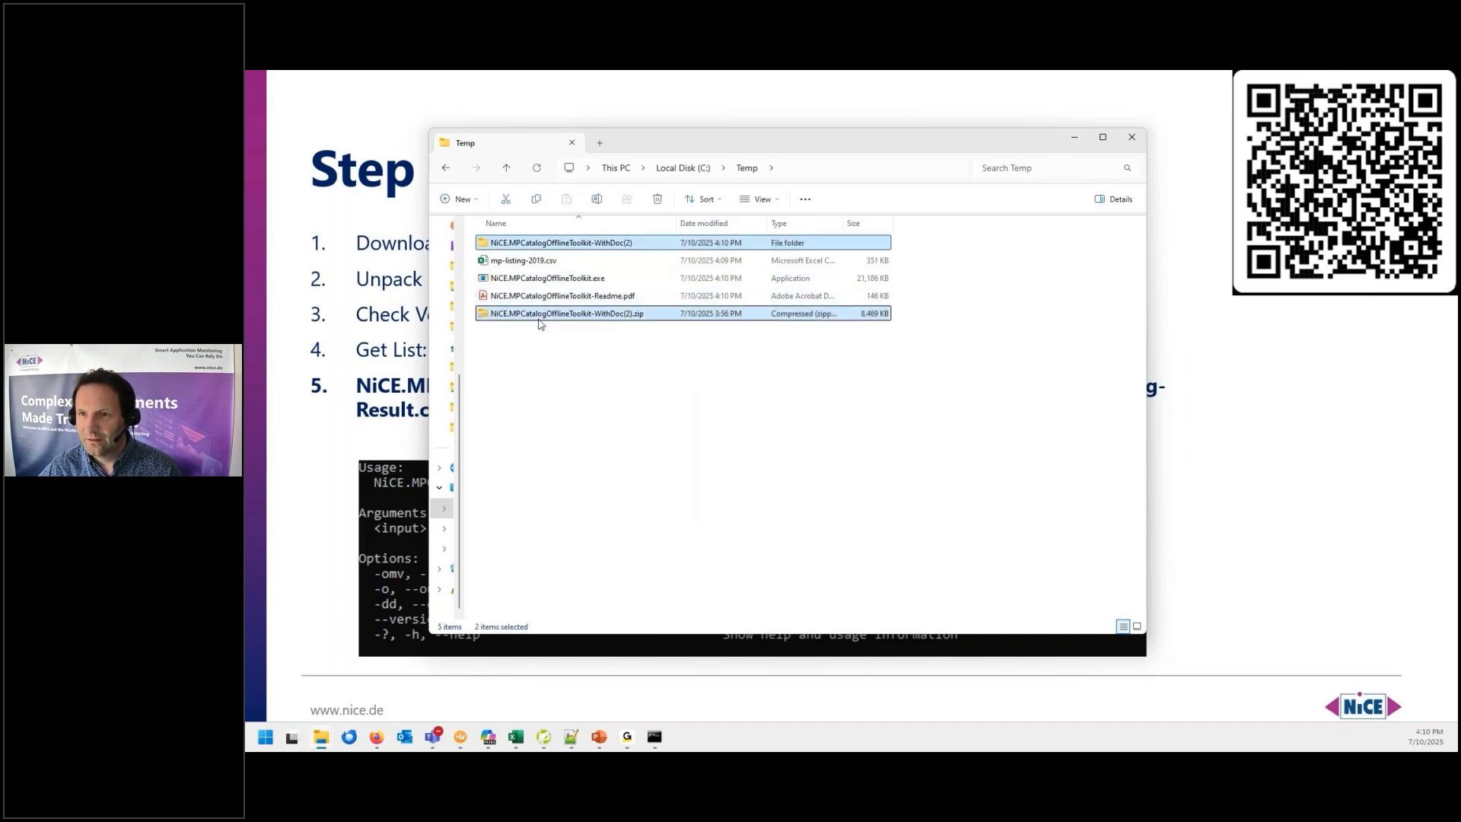
Delete the NiCE.MPCatalogOfflineToolkit-WithDoc(2) folder and its zip file from C:\Temp, keeping the exe and Readme PDF.
{"action": "key", "text": "Delete"}
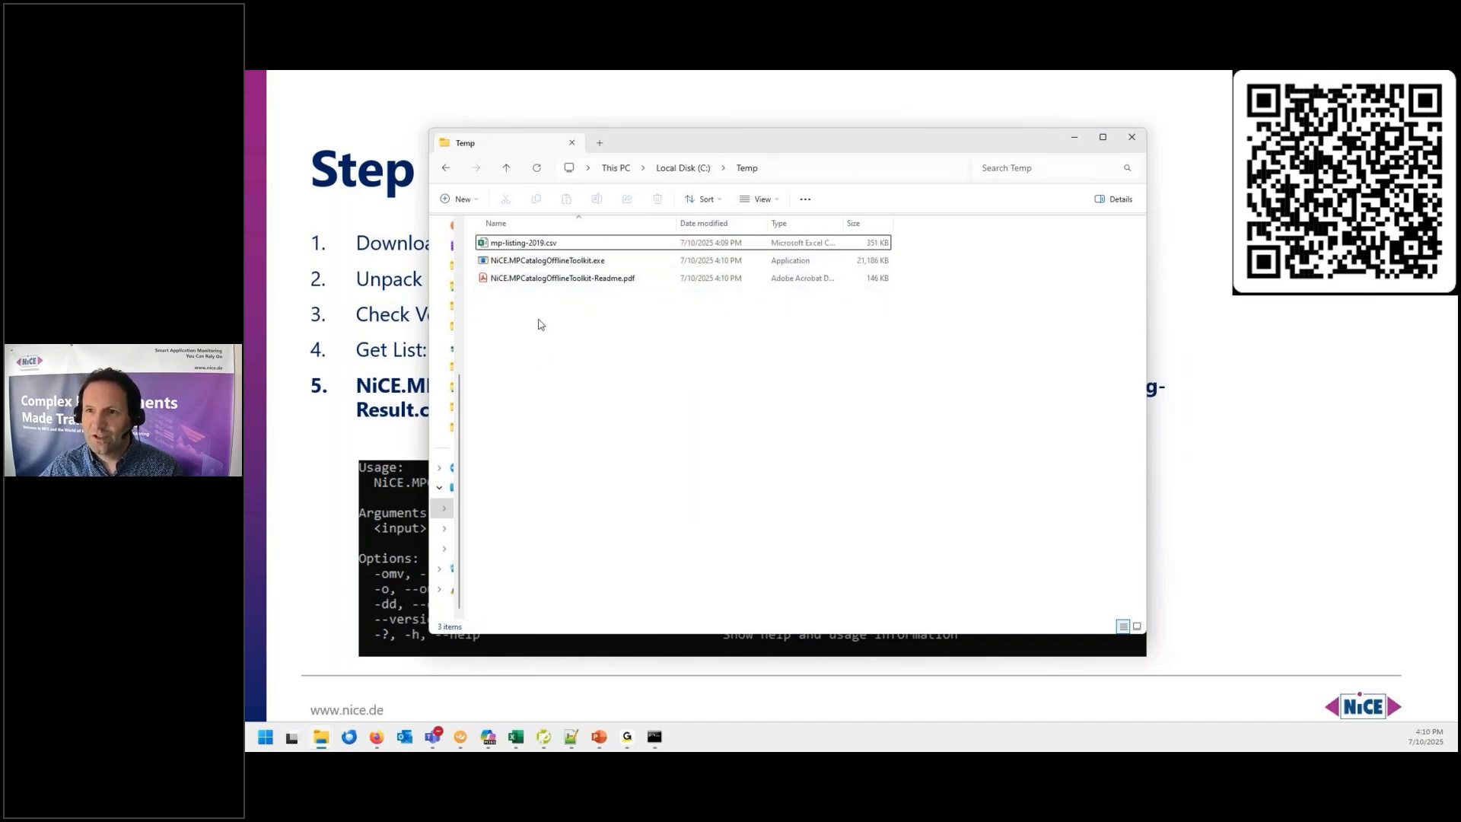
{"action": "left_click", "coordinate": [563, 263]}
{"action": "left_click", "coordinate": [560, 279]}
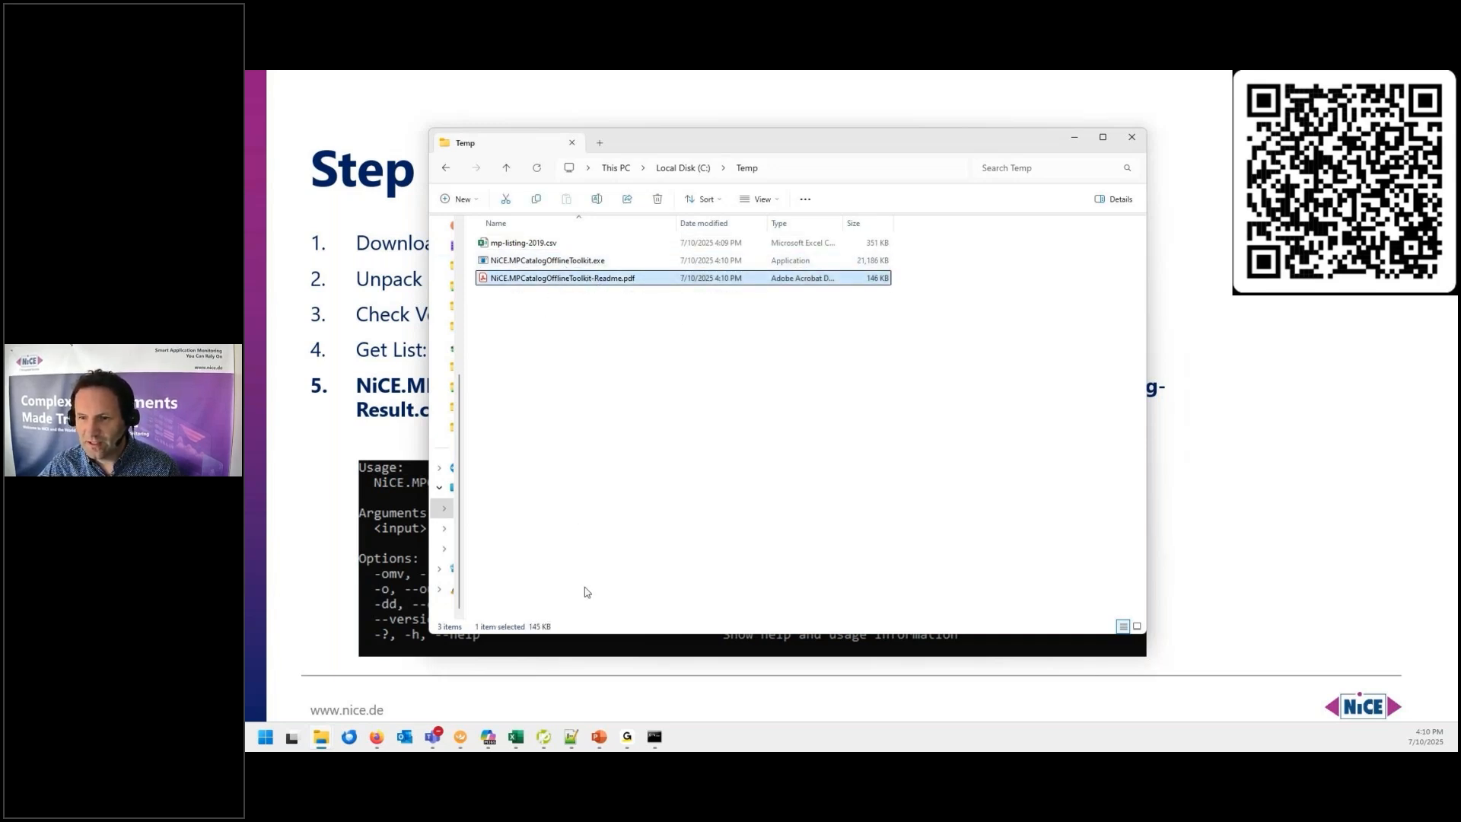
In the local Command Prompt, list C:\Temp and run NiCE.MPCatalogOfflineToolkit.exe without arguments to show its usage.
{"action": "left_click", "coordinate": [654, 737]}
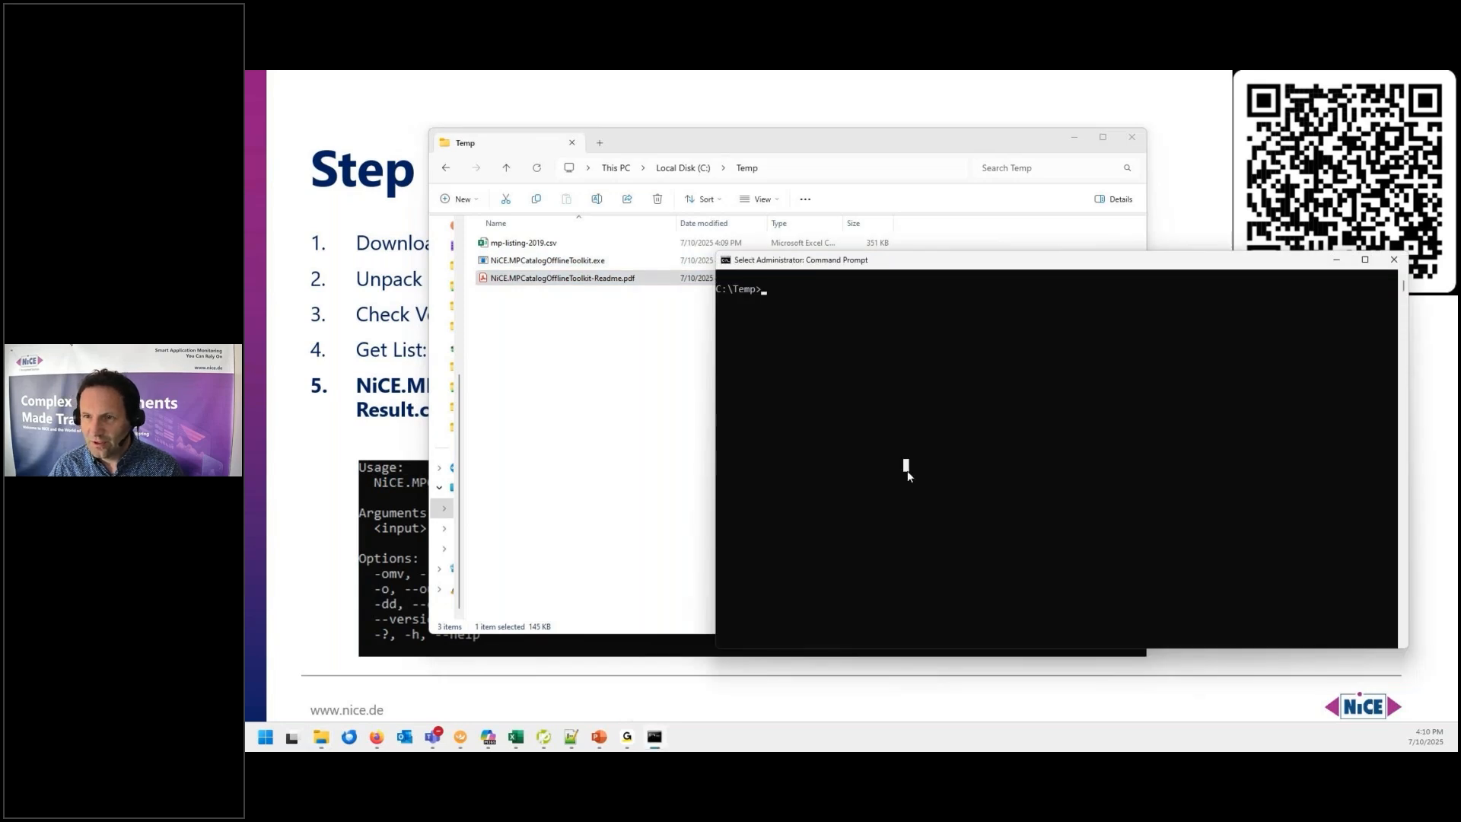
{"action": "type", "text": "dir"}
{"action": "key", "text": "Return"}
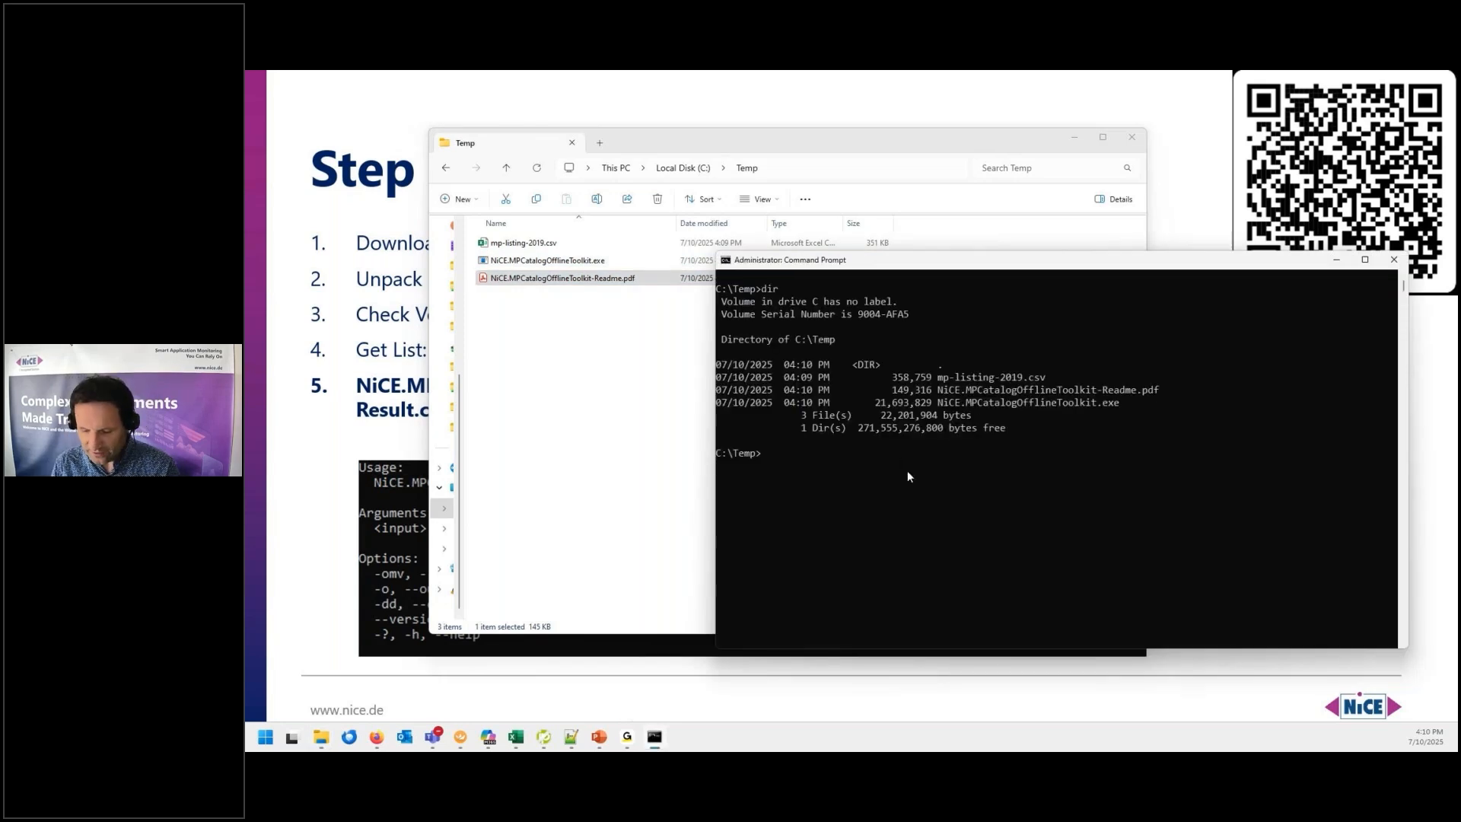
{"action": "type", "text": "NiCE.MPCatalogOfflineToolkit.exe"}
{"action": "key", "text": "Return"}
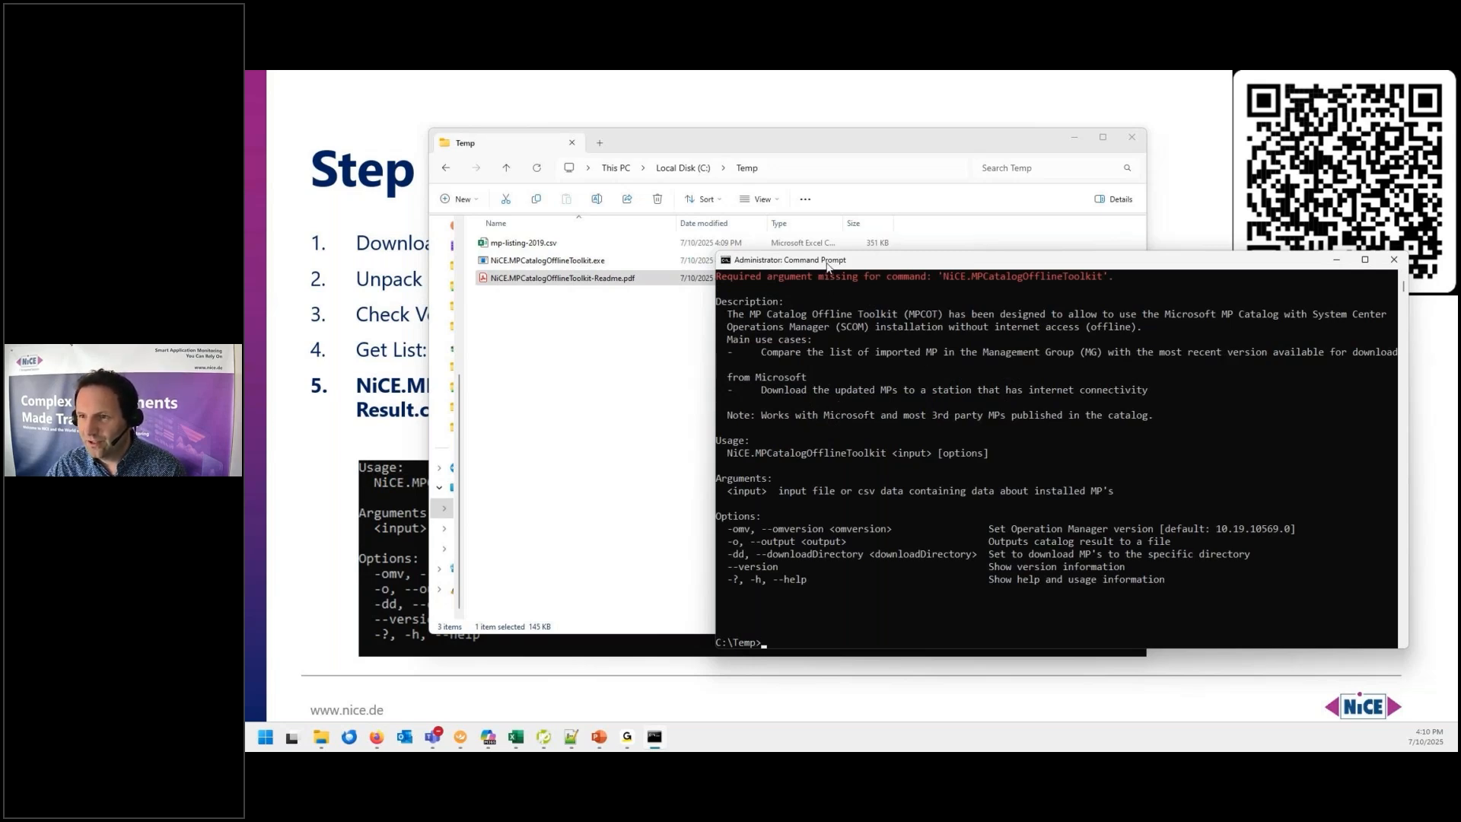
{"action": "left_click_drag", "start_coordinate": [828, 265], "coordinate": [760, 265]}
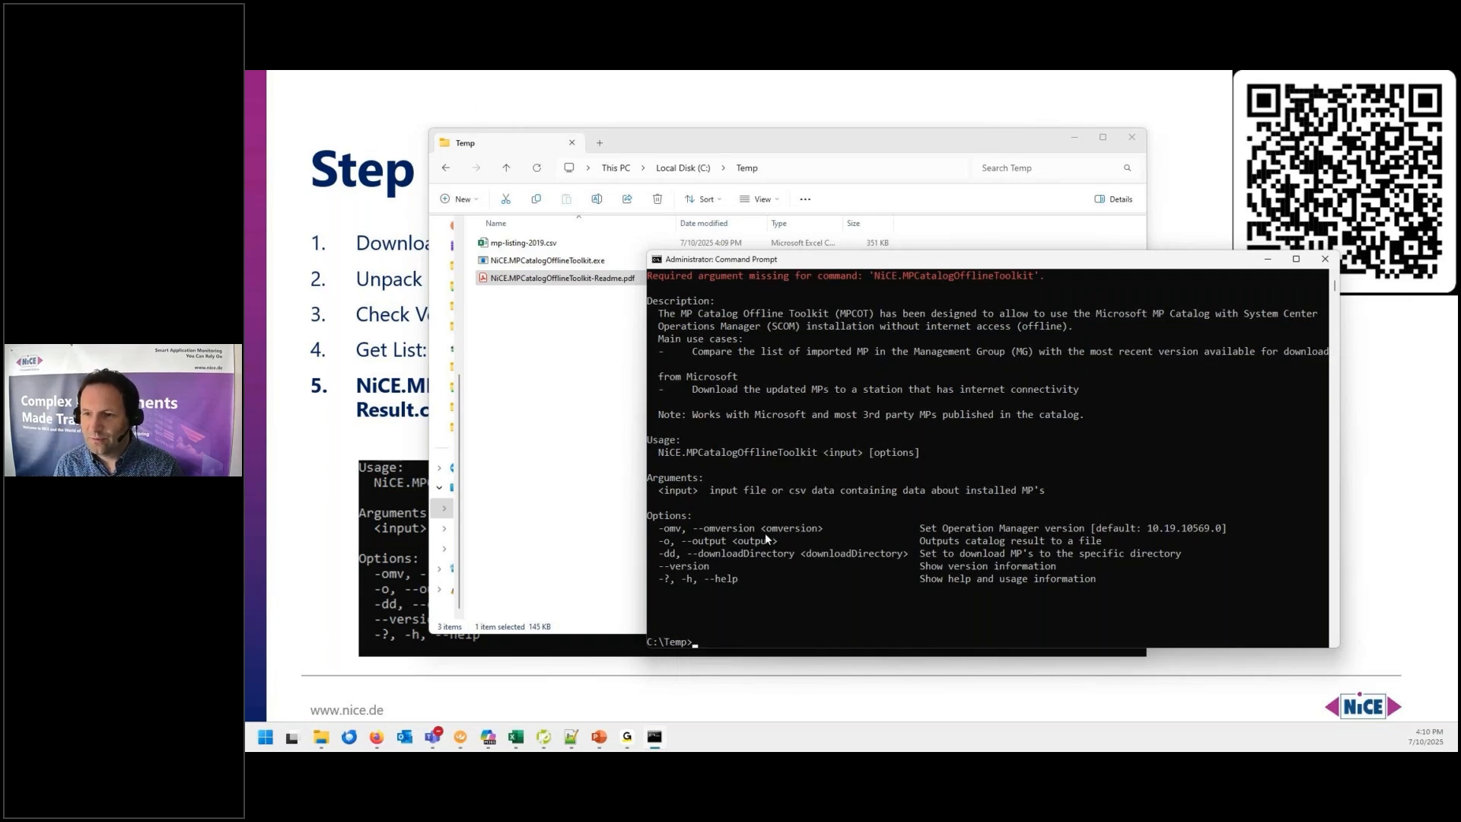
Enter the command NiCE.MPCatalogOfflineToolkit.exe mp-listing-2019.csv -omv at the prompt without running it.
{"action": "key", "text": "ctrl+v"}
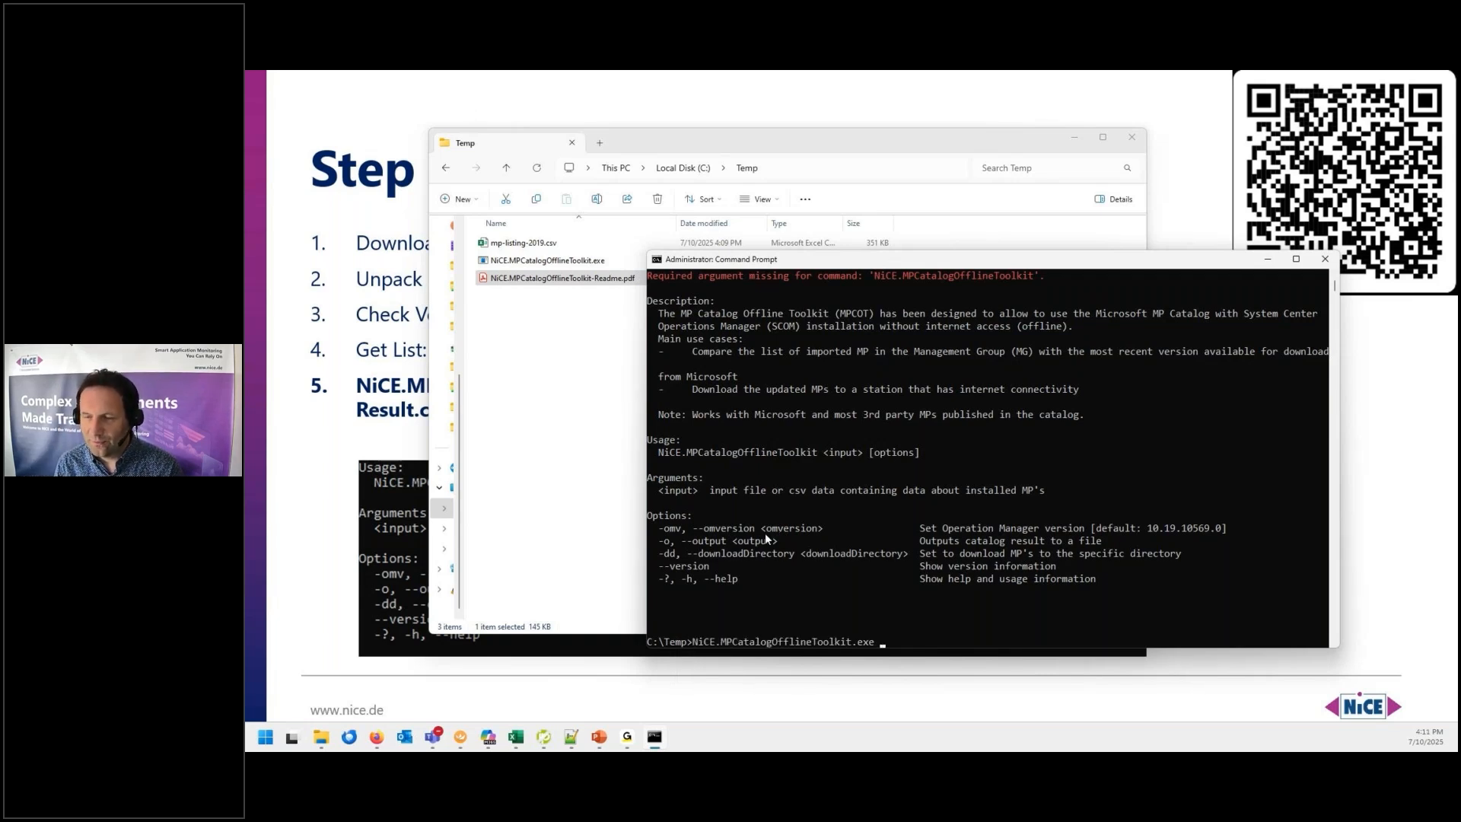
{"action": "type", "text": "mp"}
{"action": "key", "text": "Tab"}
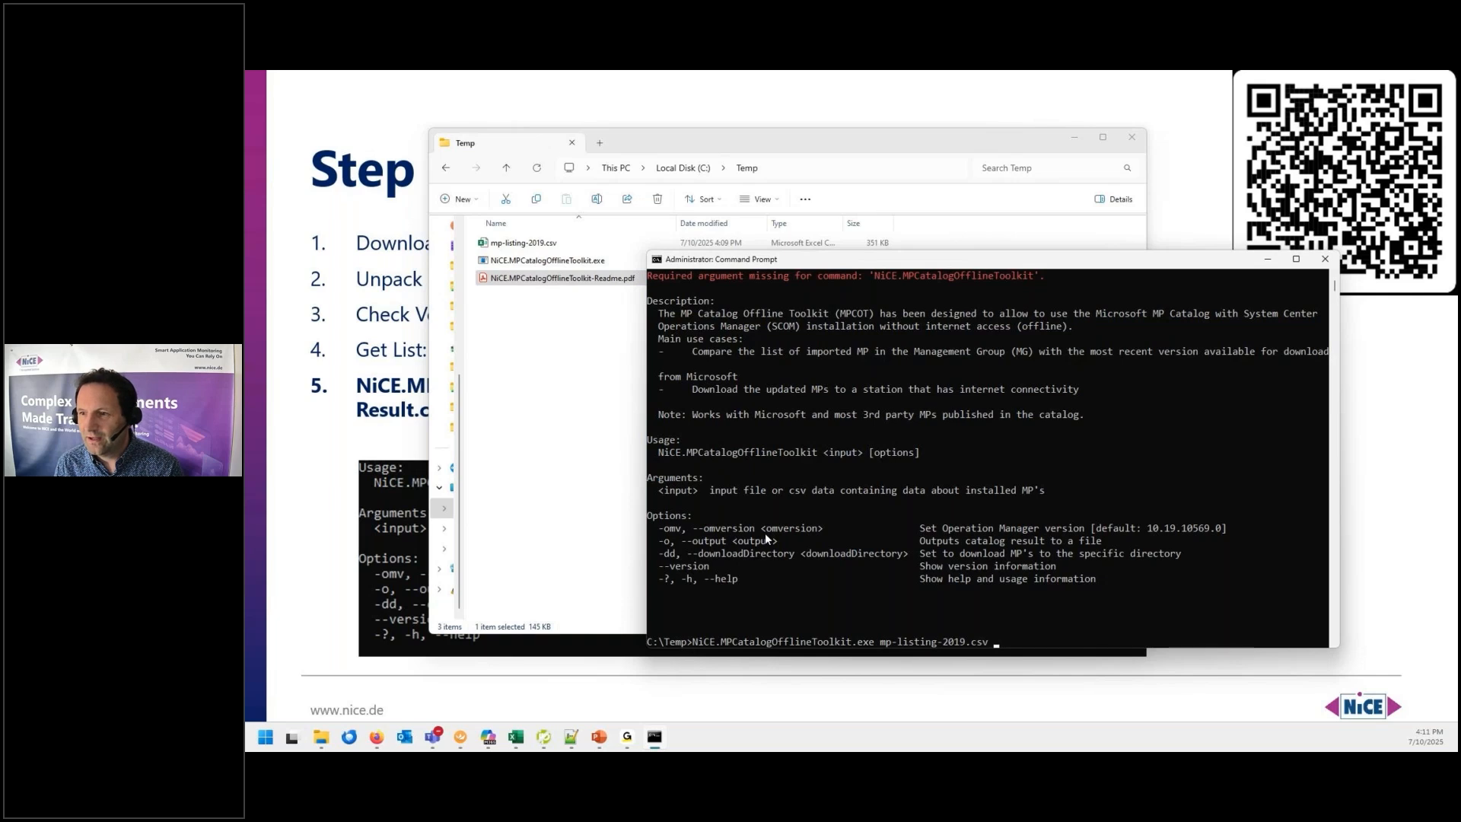
{"action": "type", "text": "-o"}
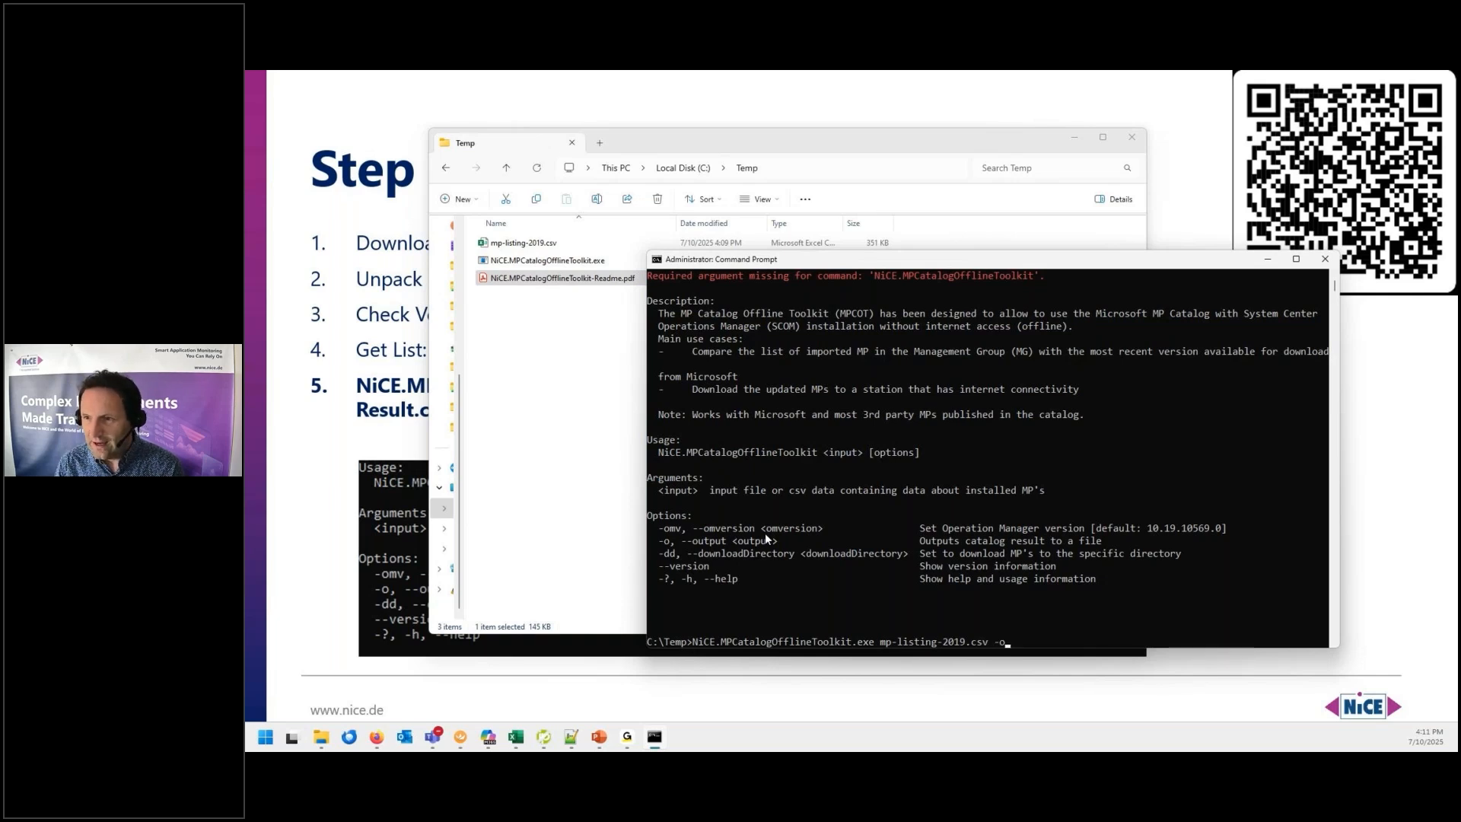
{"action": "type", "text": "mv"}
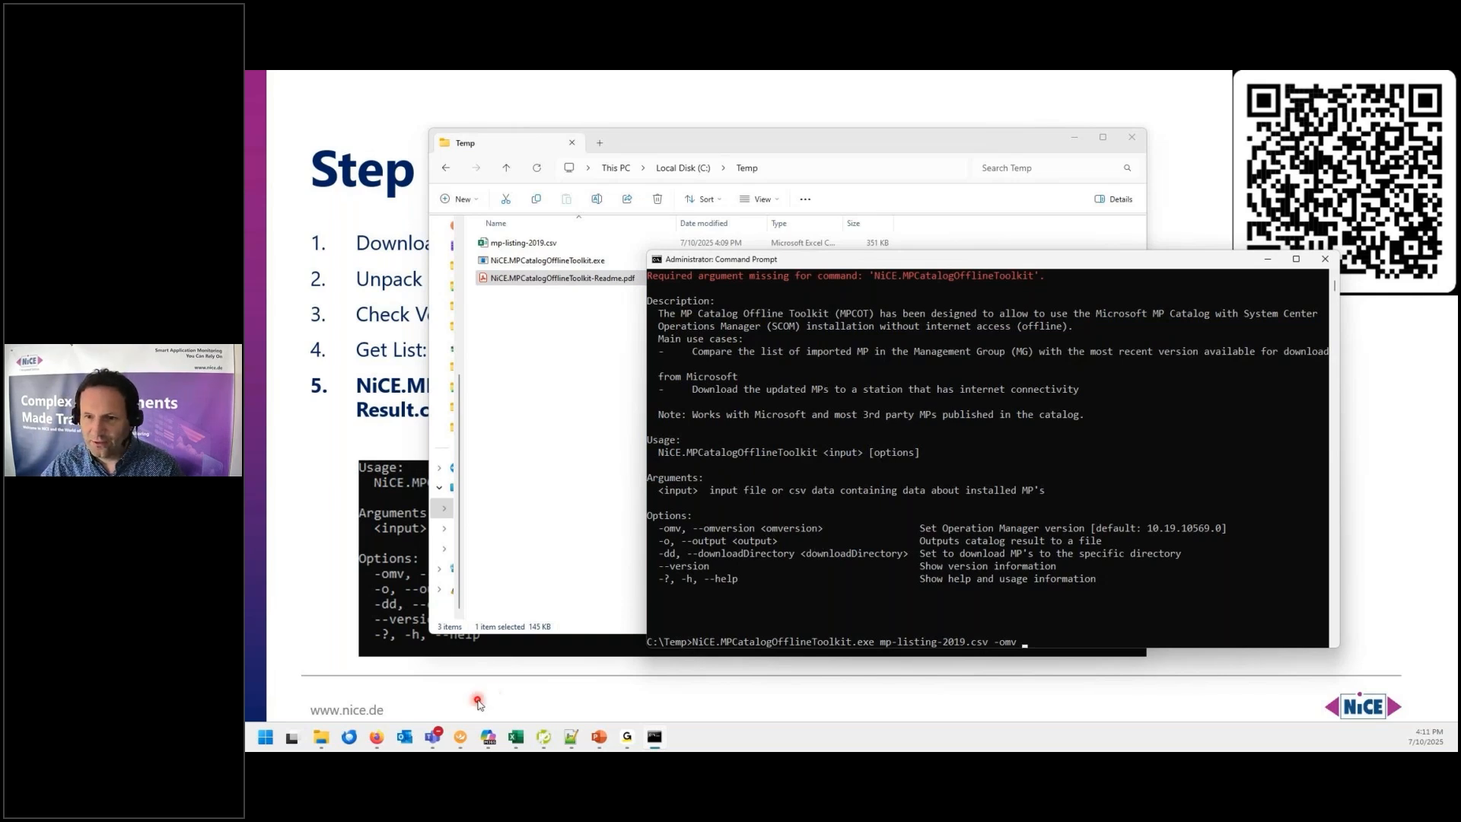
Switch to the remote SCOM session, run Get-SCOMManagementServer in the Operations Manager Shell and copy the first server's version.
{"action": "mouse_move", "coordinate": [460, 737]}
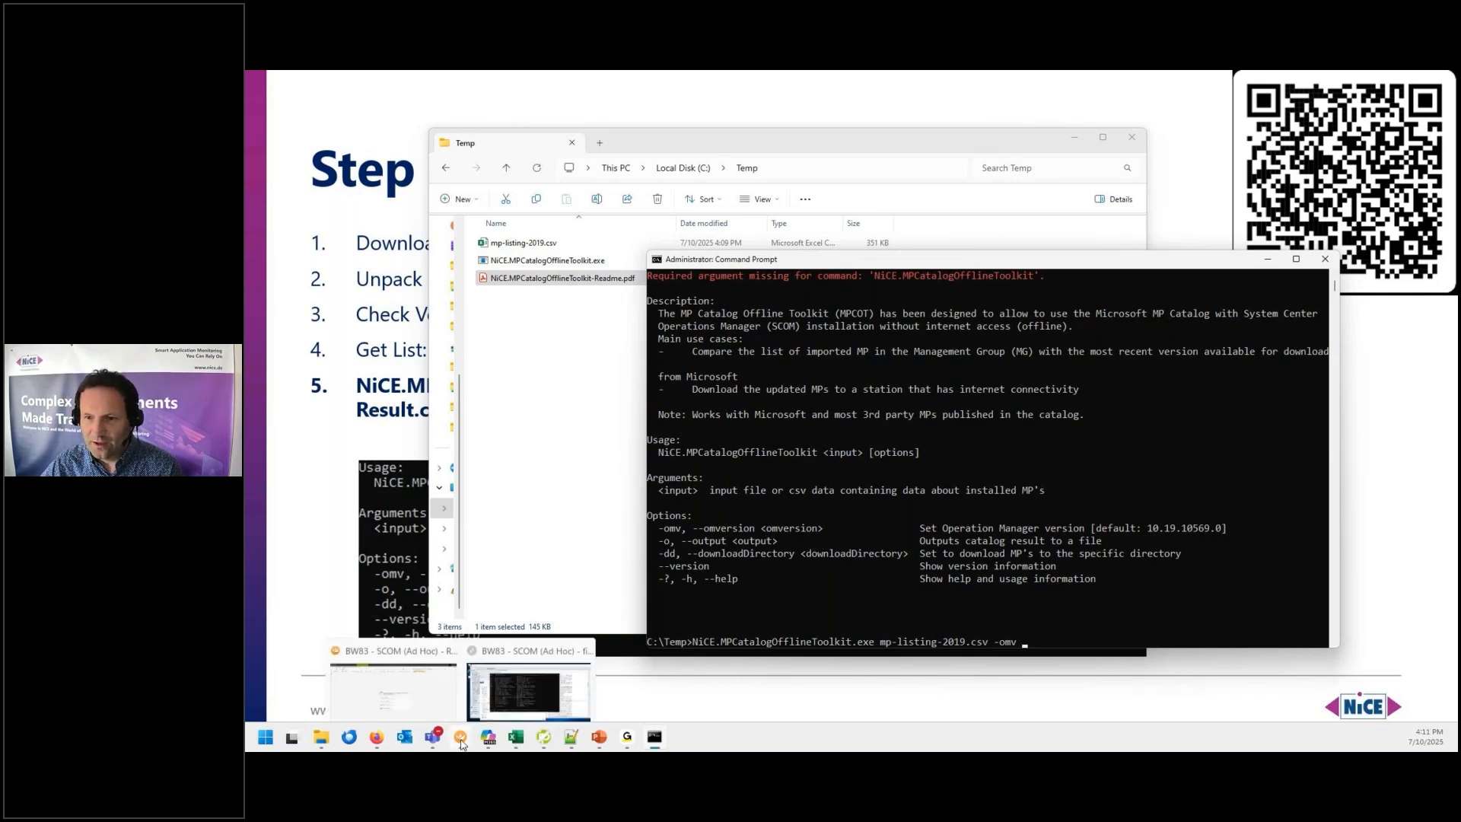
{"action": "left_click", "coordinate": [496, 689]}
{"action": "type", "text": "g"}
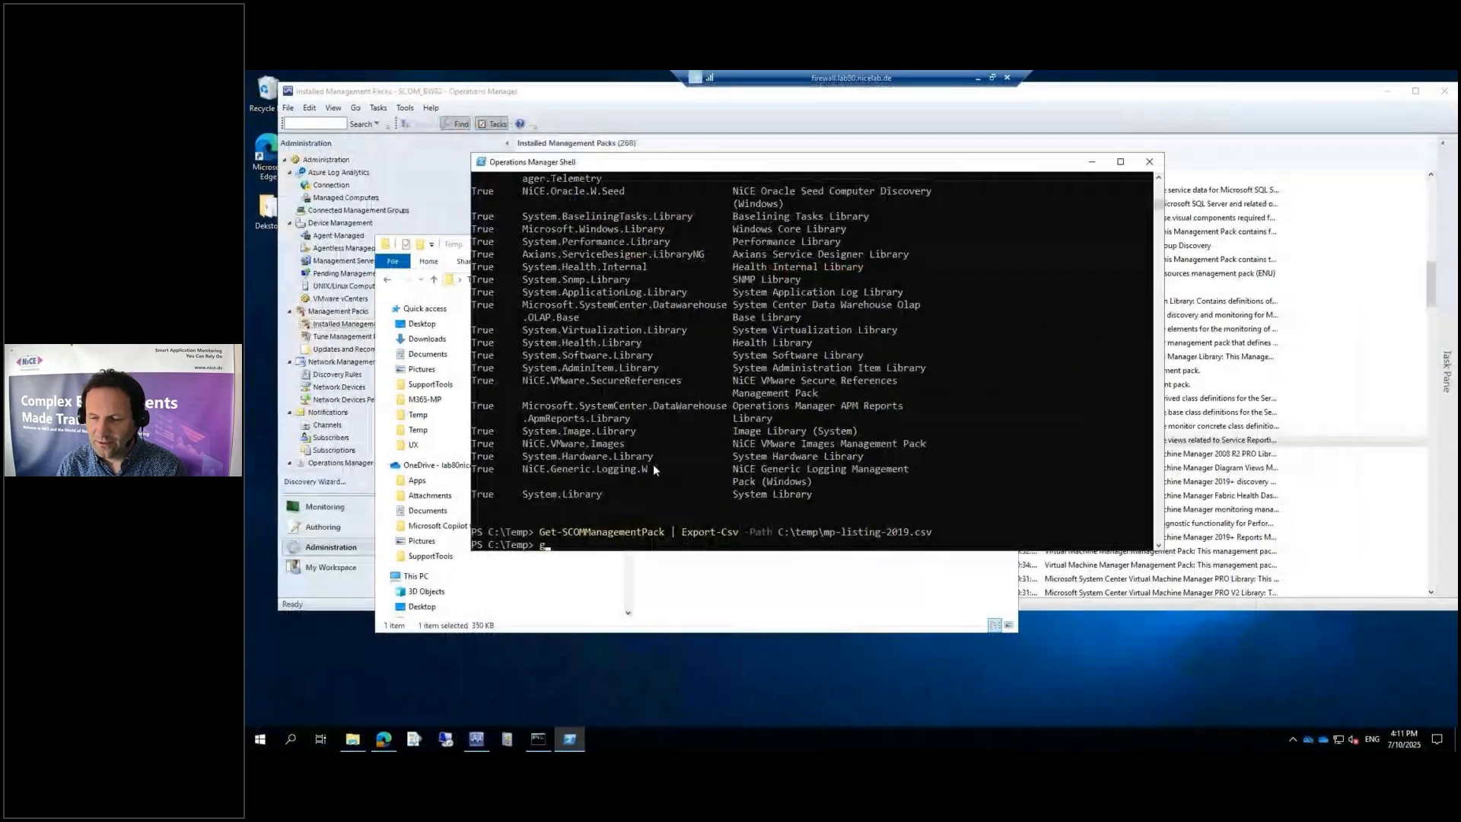
{"action": "type", "text": "et-scomm"}
{"action": "key", "text": "Tab"}
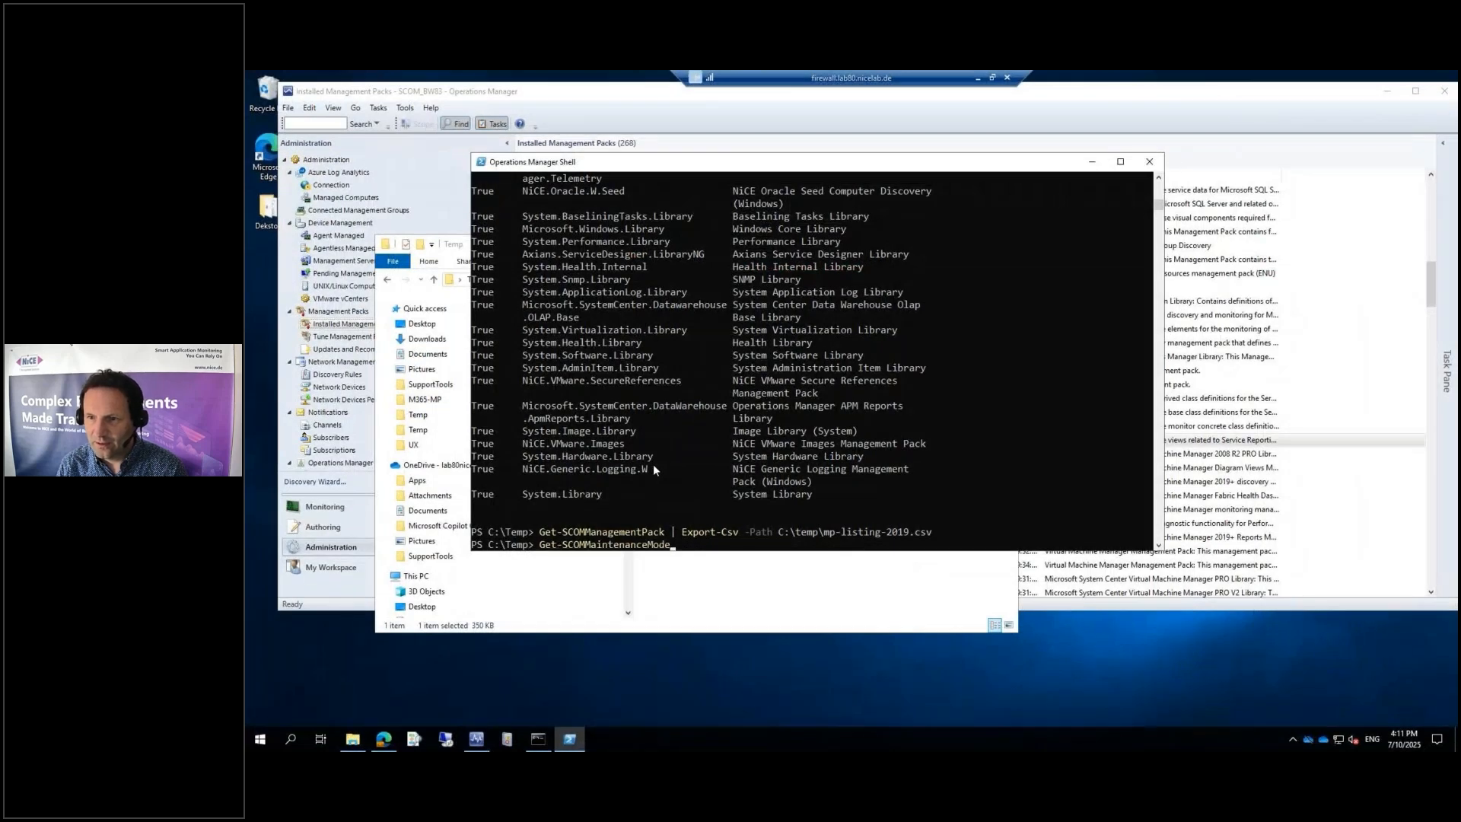
{"action": "key", "text": "Tab"}
{"action": "key", "text": "Tab"}
{"action": "key", "text": "Tab"}
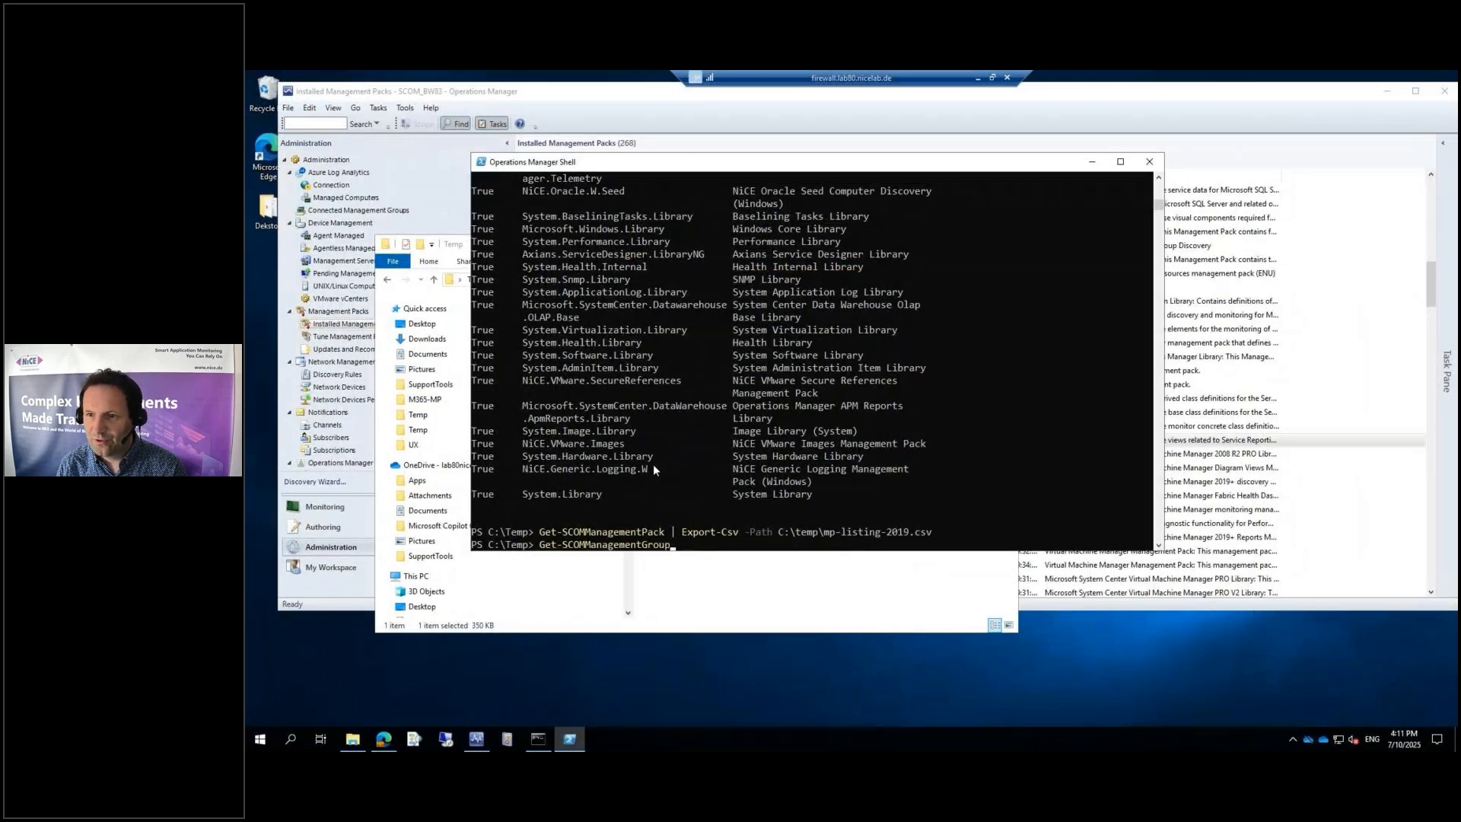
{"action": "key", "text": "Tab"}
{"action": "key", "text": "Tab"}
{"action": "key", "text": "Tab"}
{"action": "key", "text": "Return"}
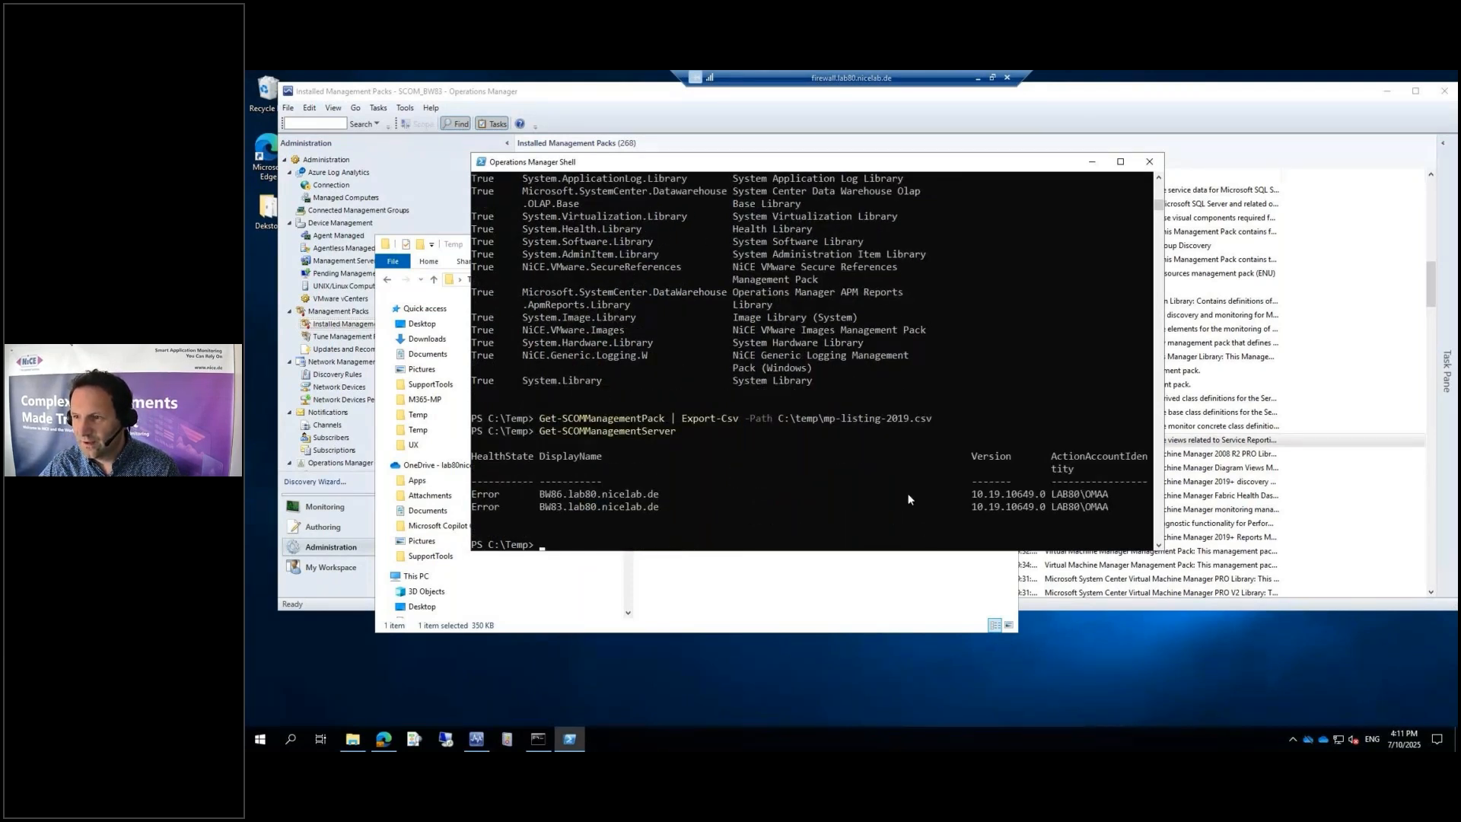
{"action": "left_click_drag", "start_coordinate": [972, 493], "coordinate": [1045, 496]}
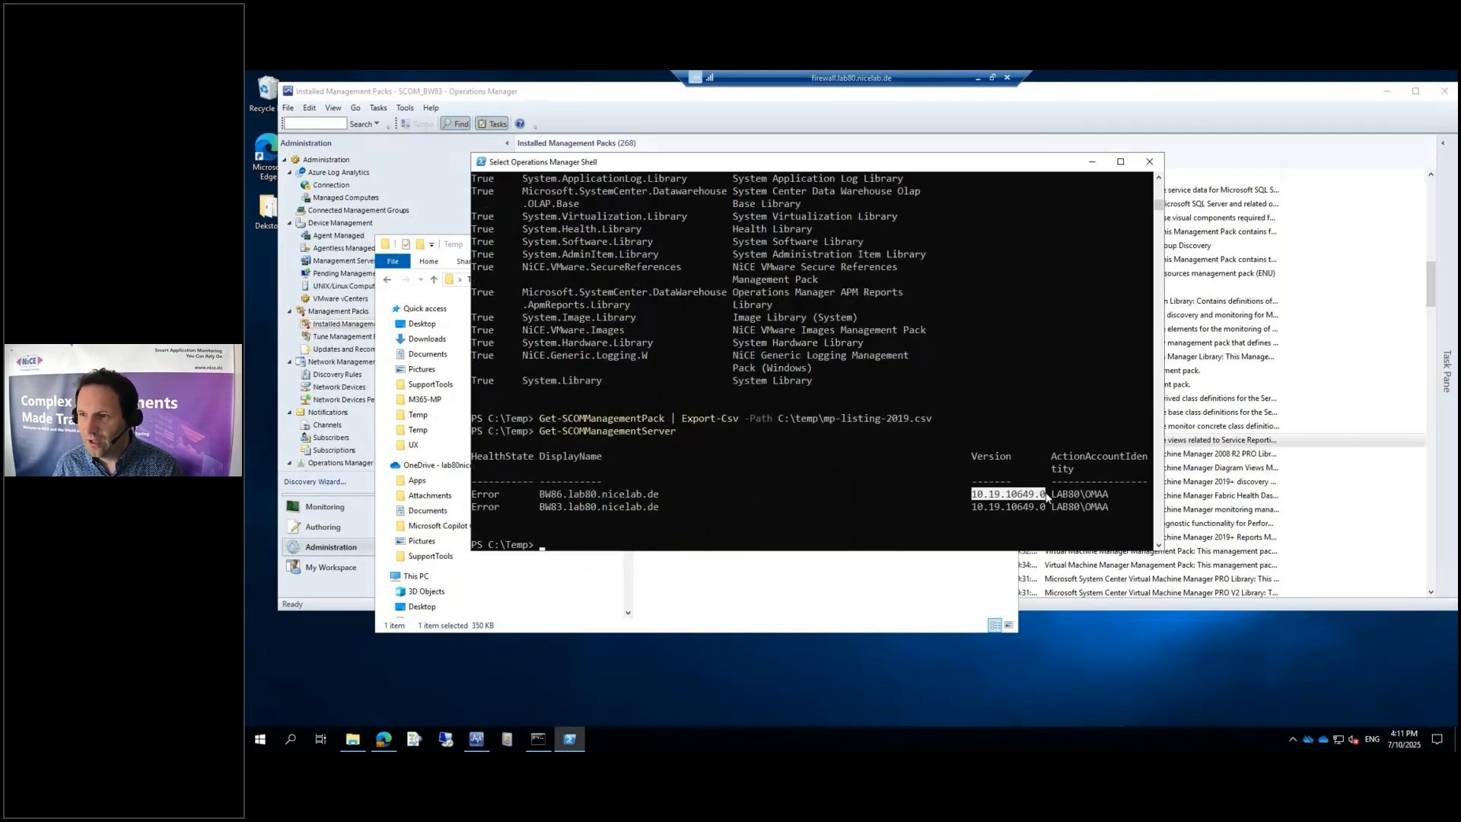
{"action": "right_click", "coordinate": [1045, 496]}
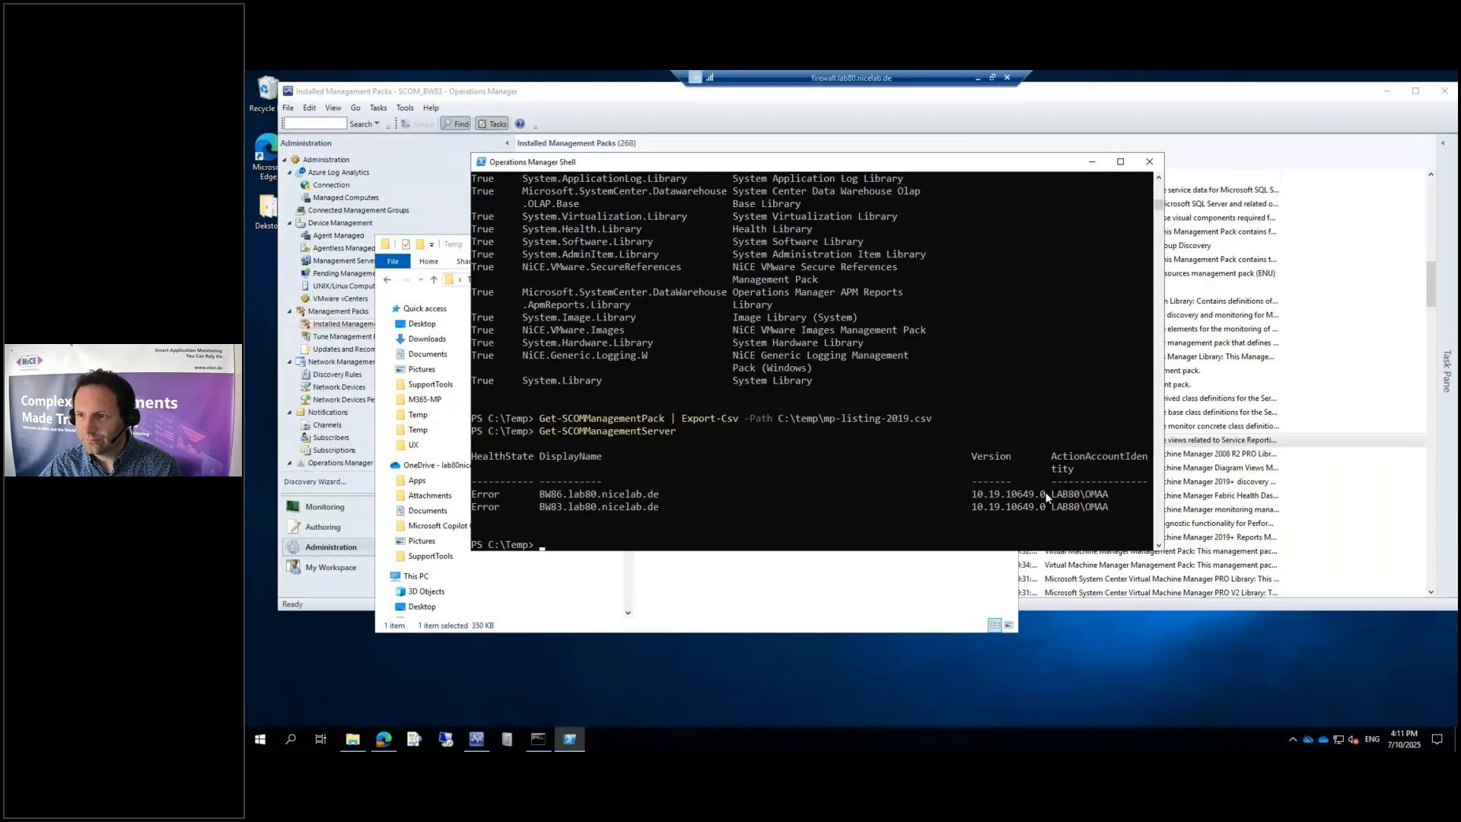
Return to the local Command Prompt, complete the -omv option with the copied version 10.19.10649.0 and run the toolkit command.
{"action": "left_click", "coordinate": [978, 78]}
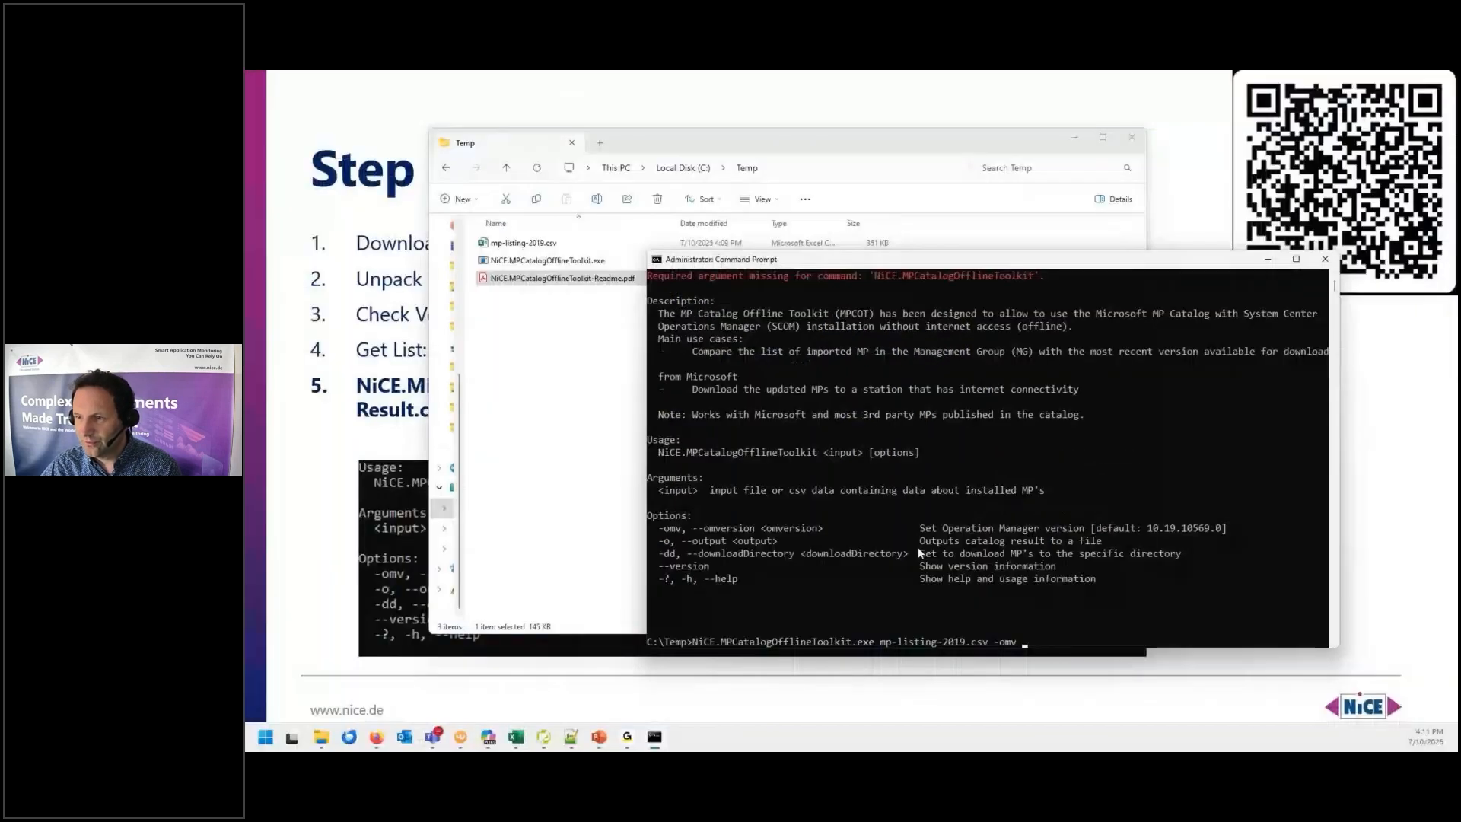
{"action": "right_click", "coordinate": [917, 546]}
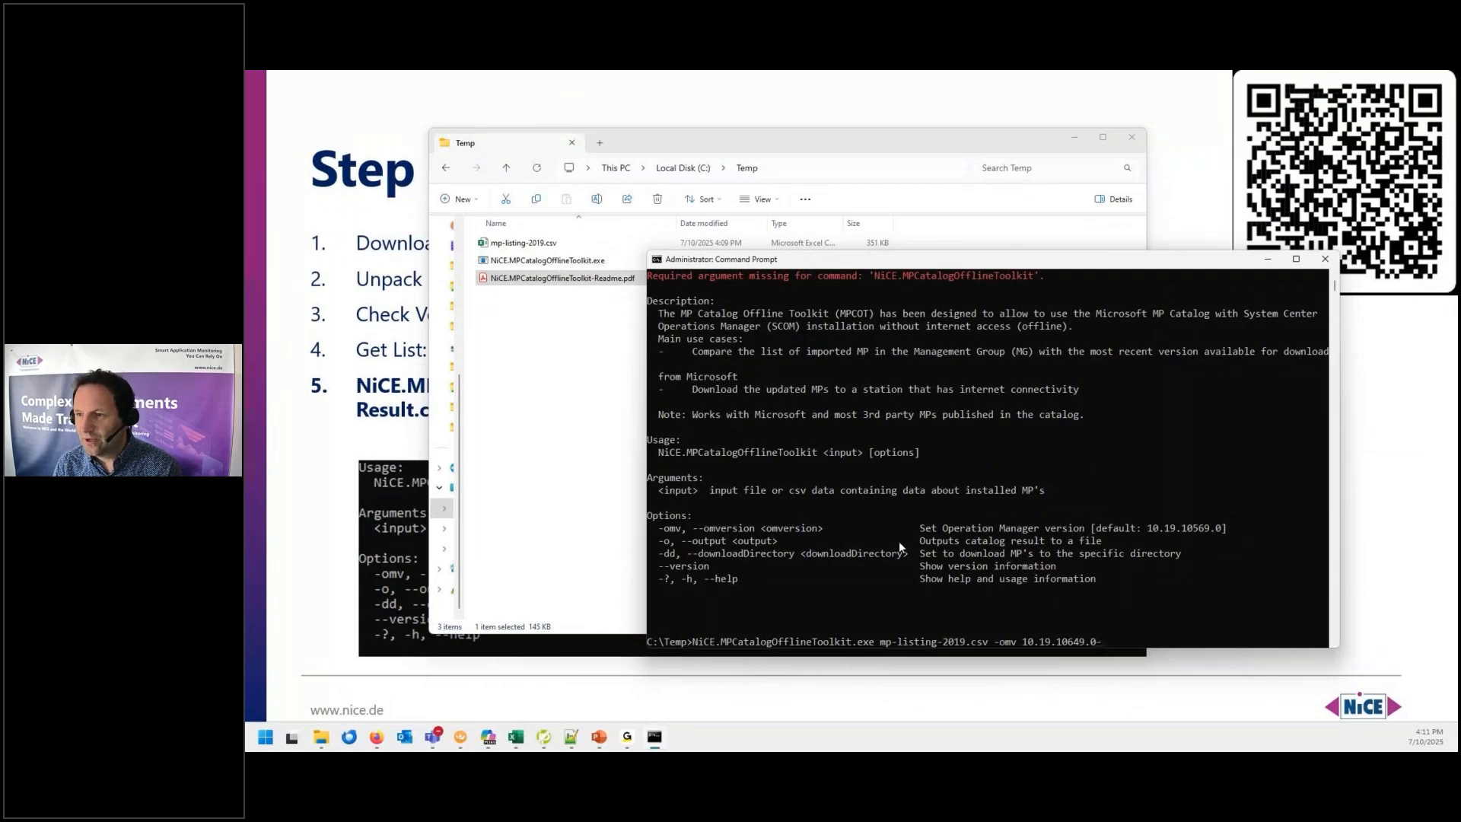
{"action": "key", "text": "Return"}
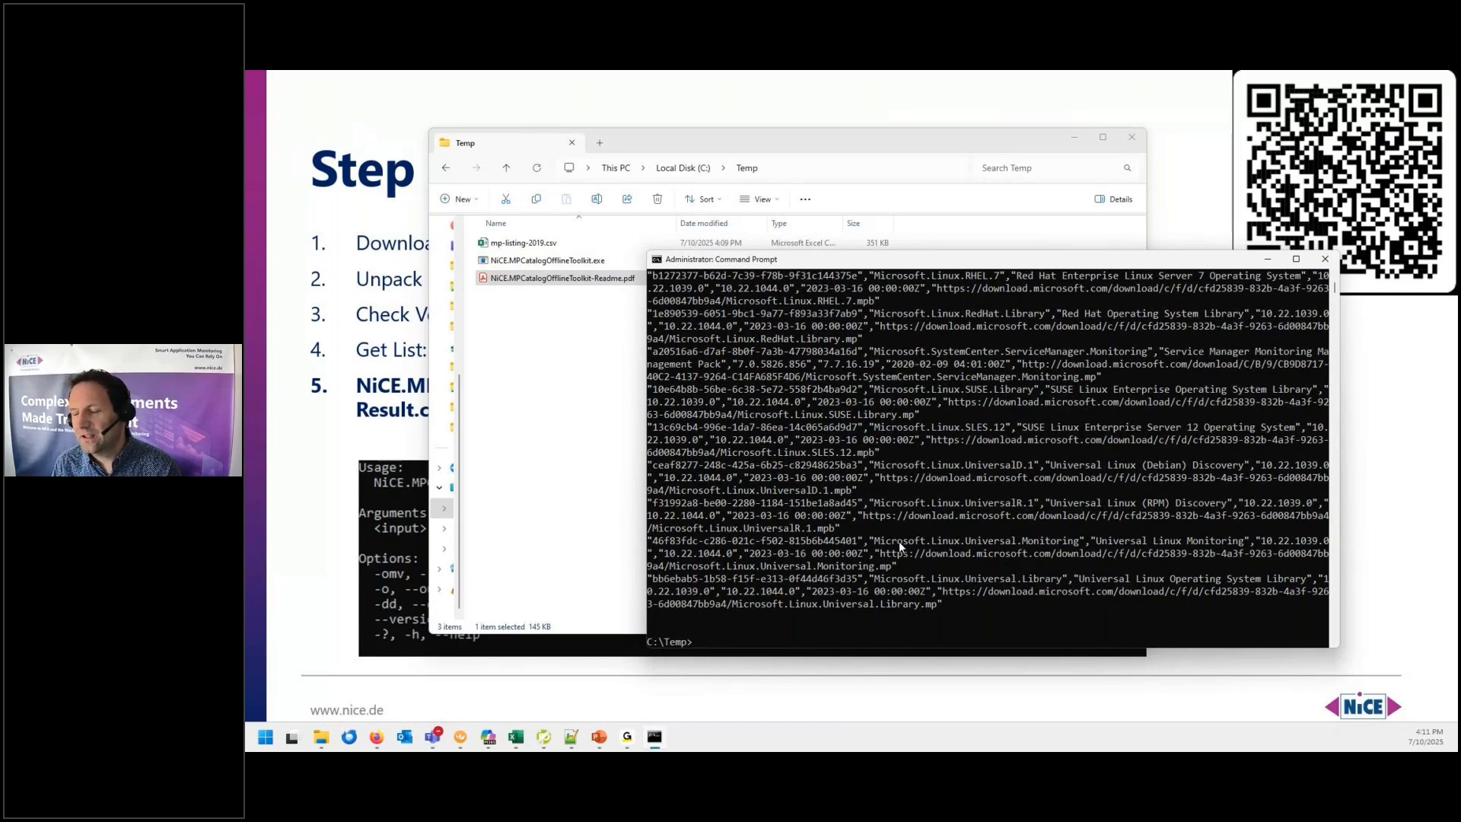
Rerun the toolkit command for mp-listing-2019.csv with -omv 10.19.10649.0, adding the output option -o mp-updates-required.csv.
{"action": "key", "text": "Up"}
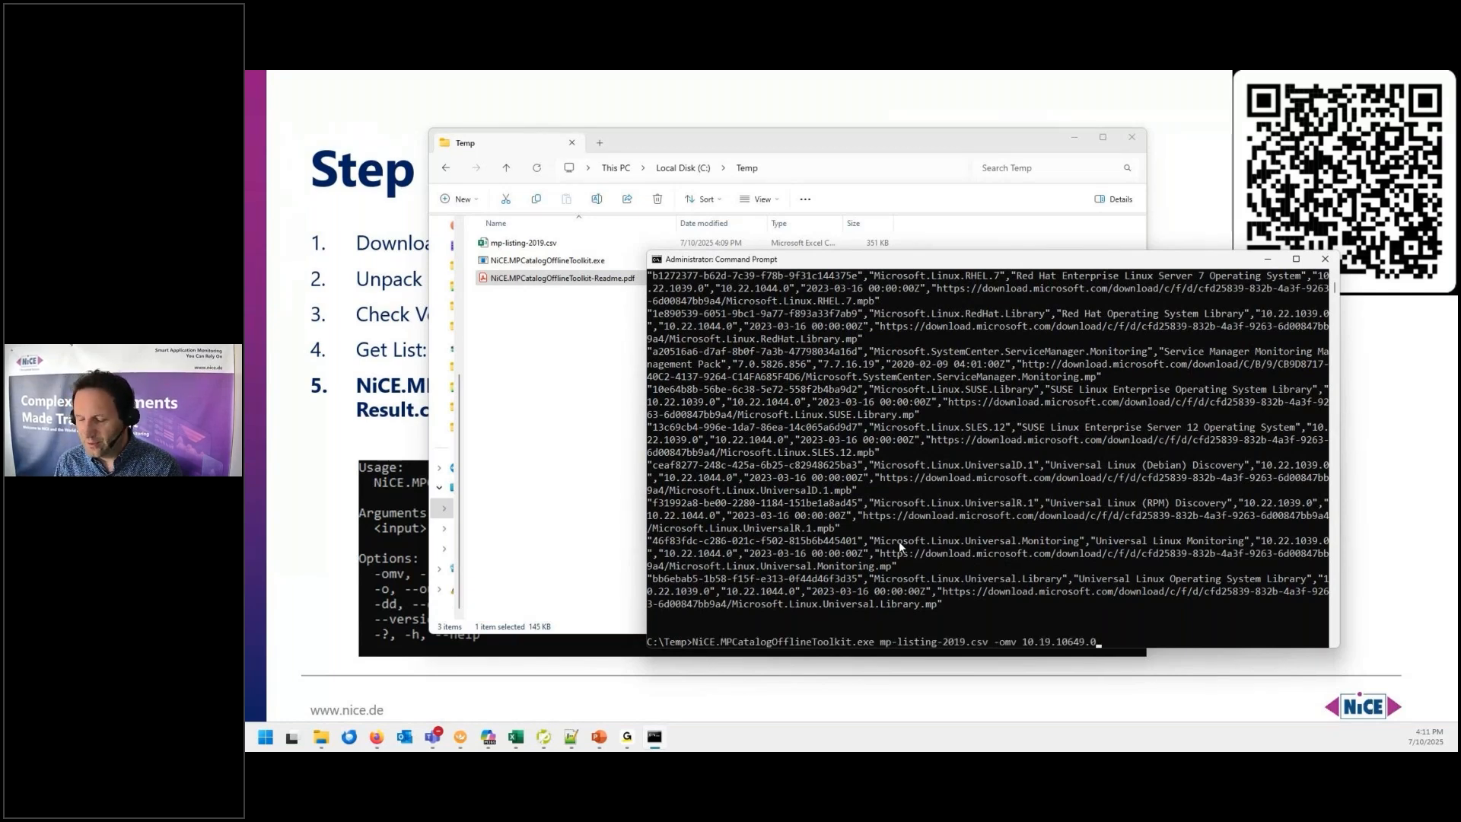
{"action": "type", "text": "-"}
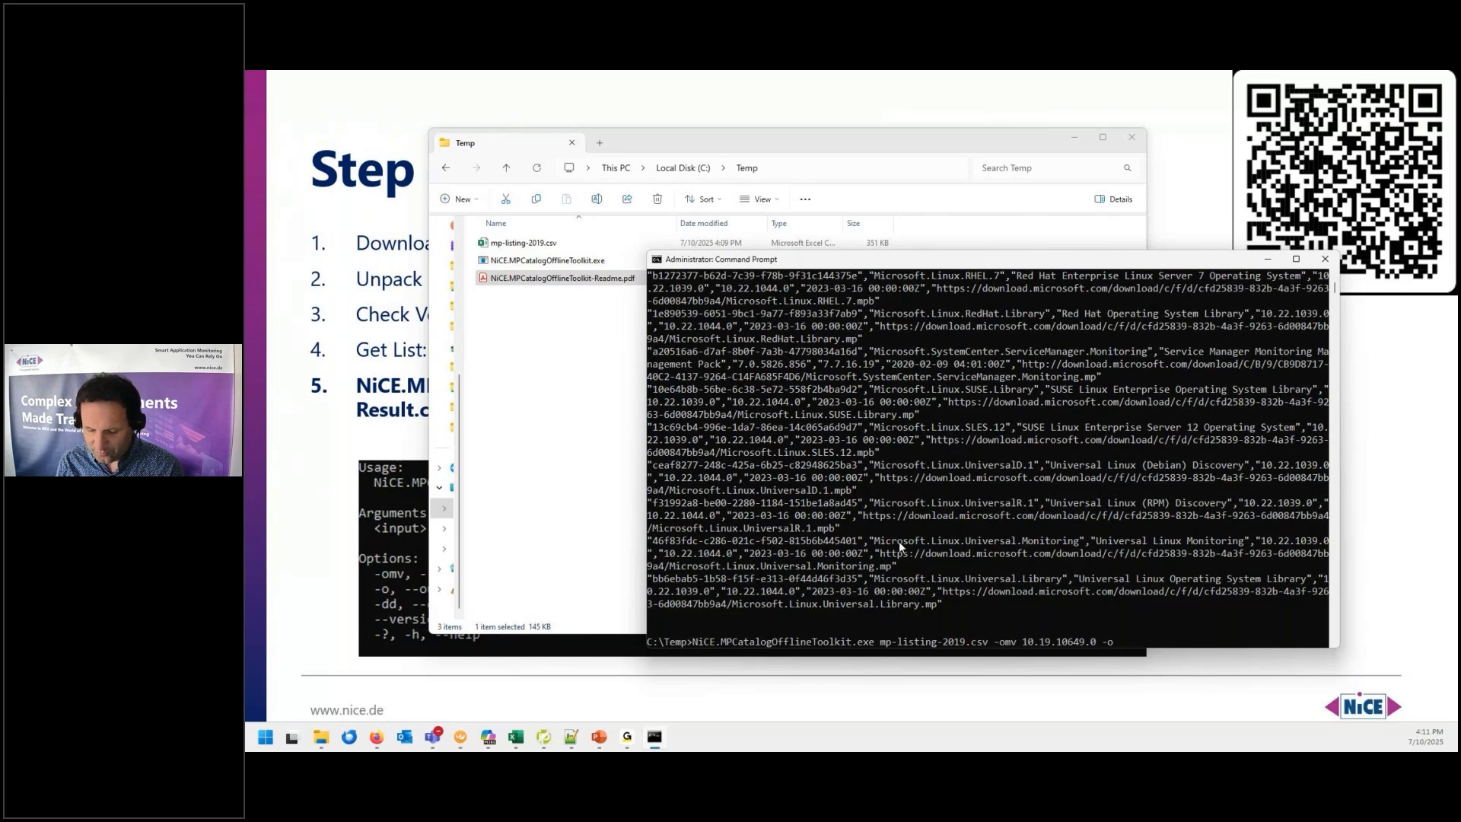
{"action": "type", "text": "o mp/"}
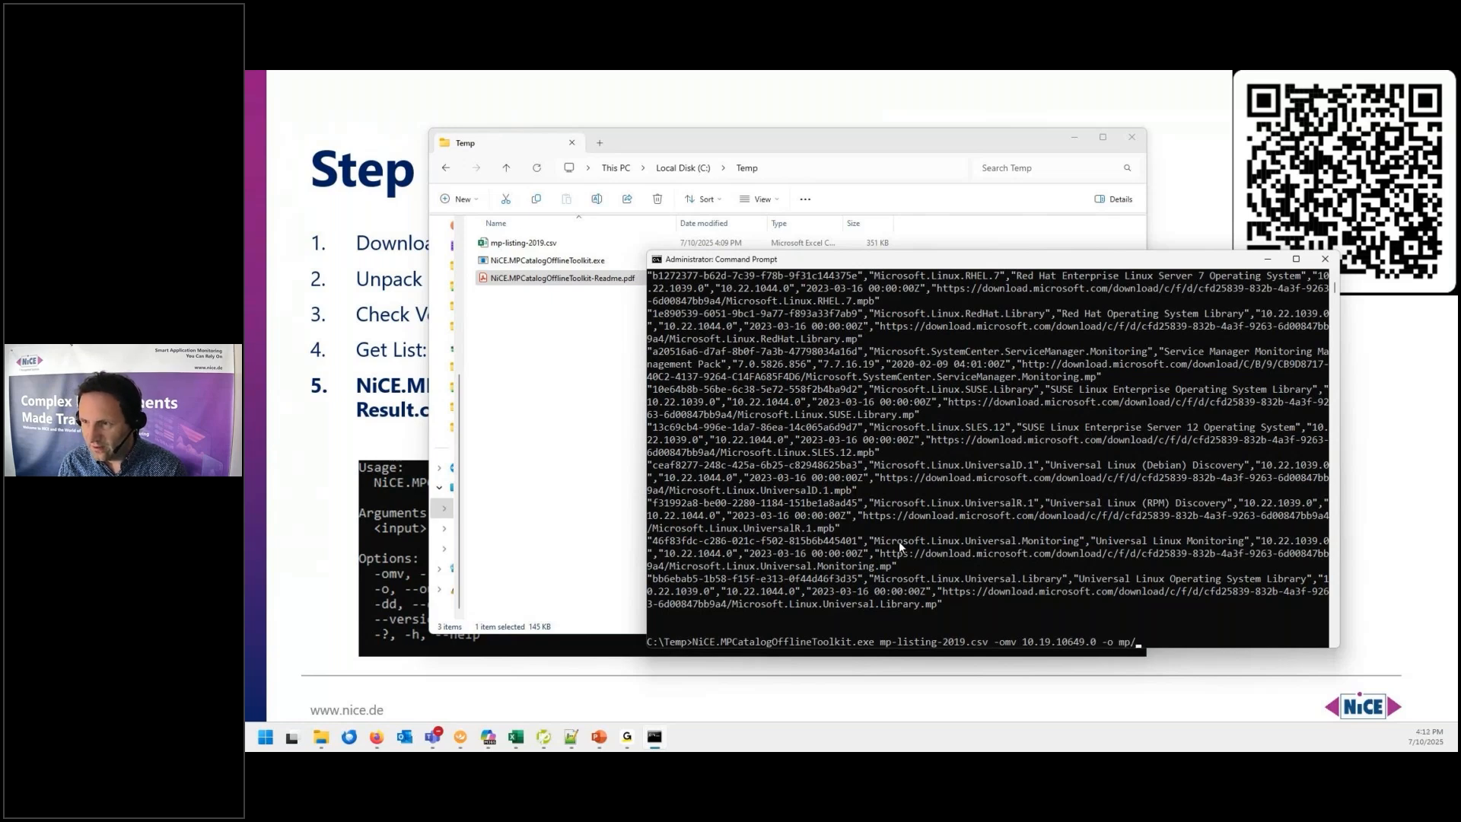
{"action": "key", "text": "BackSpace"}
{"action": "type", "text": "-update"}
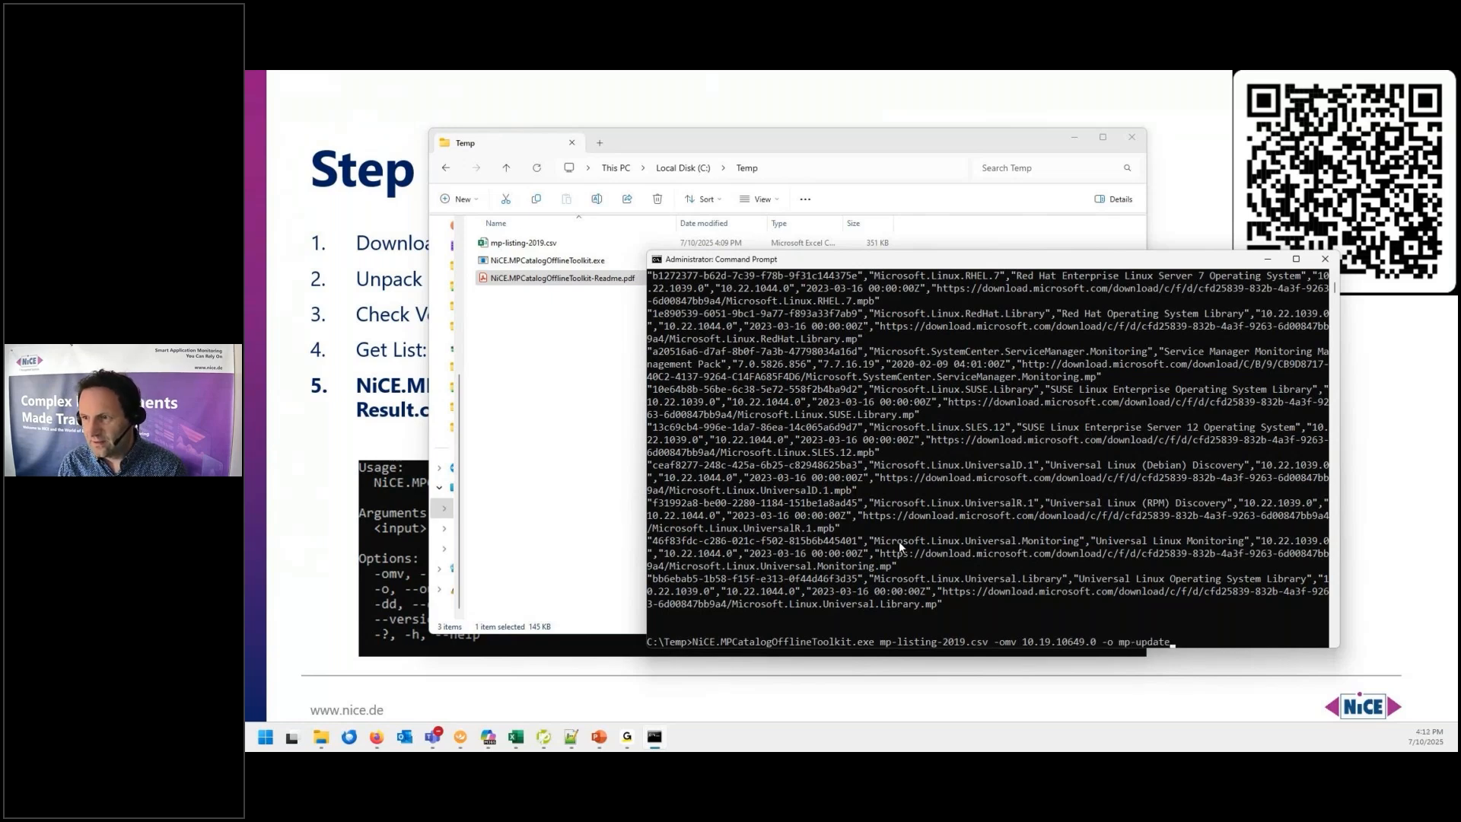
{"action": "type", "text": "s-requir"}
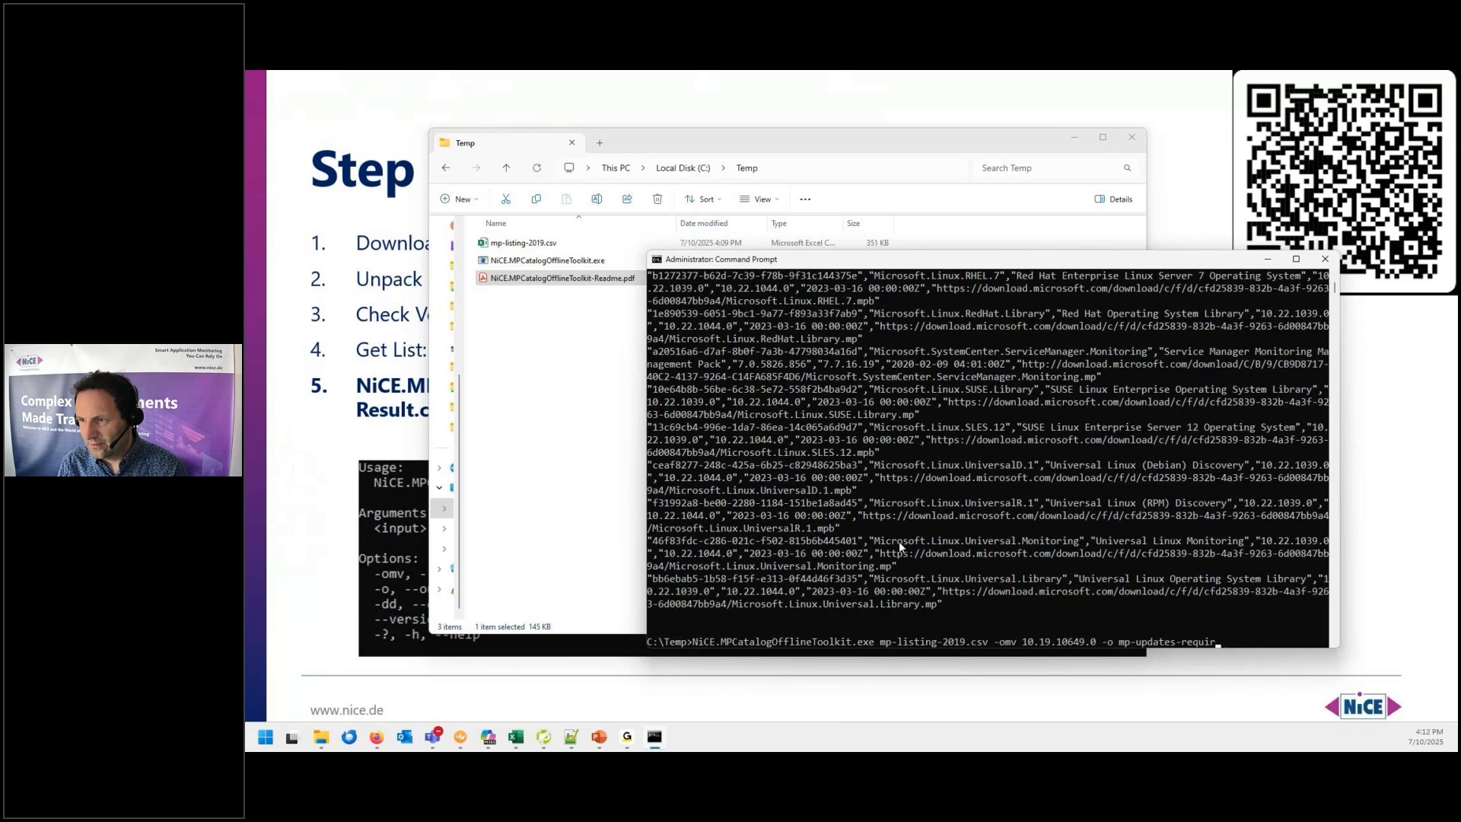
{"action": "type", "text": "ed.csv"}
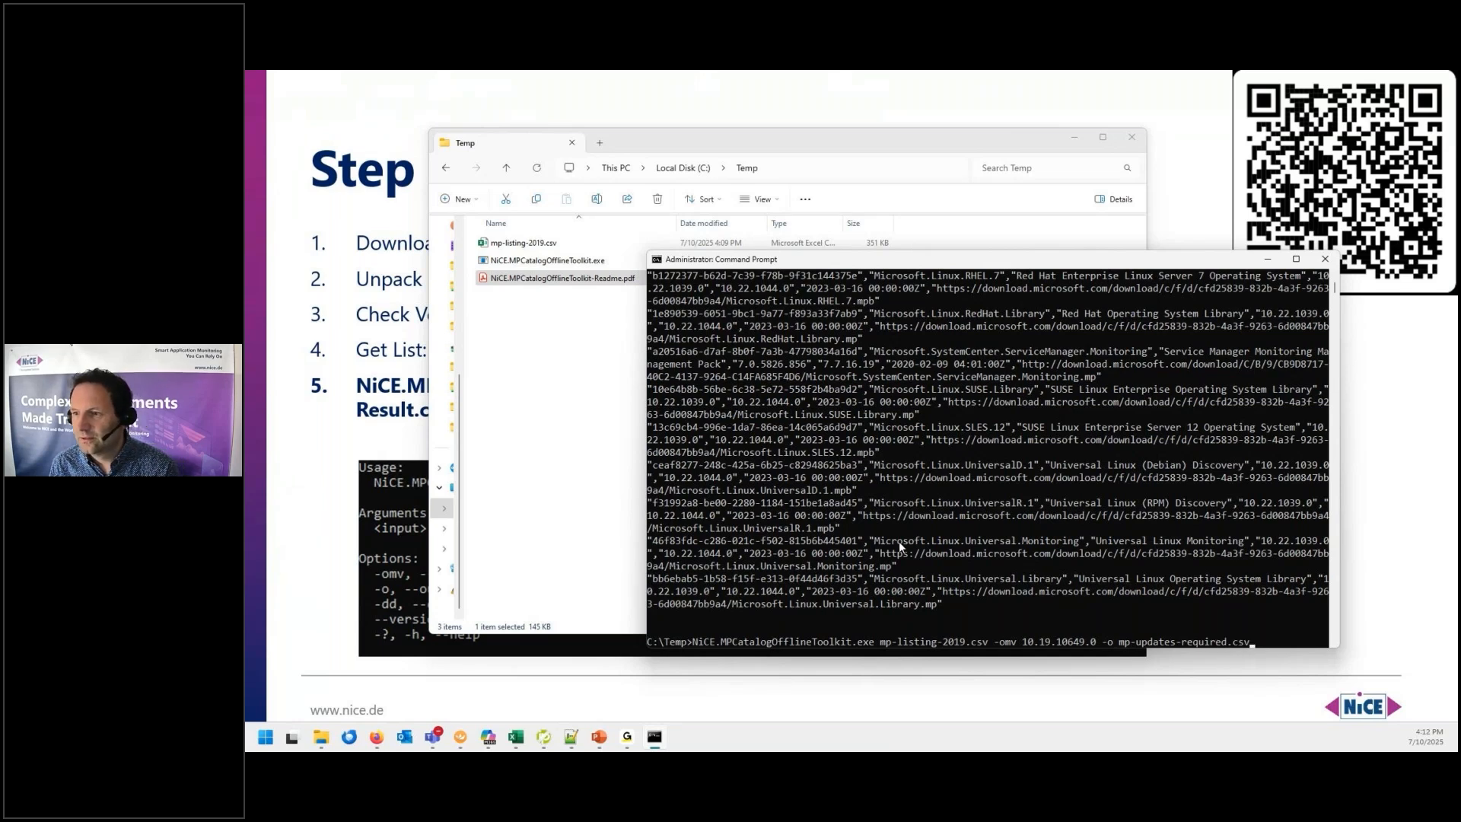
{"action": "key", "text": "Return"}
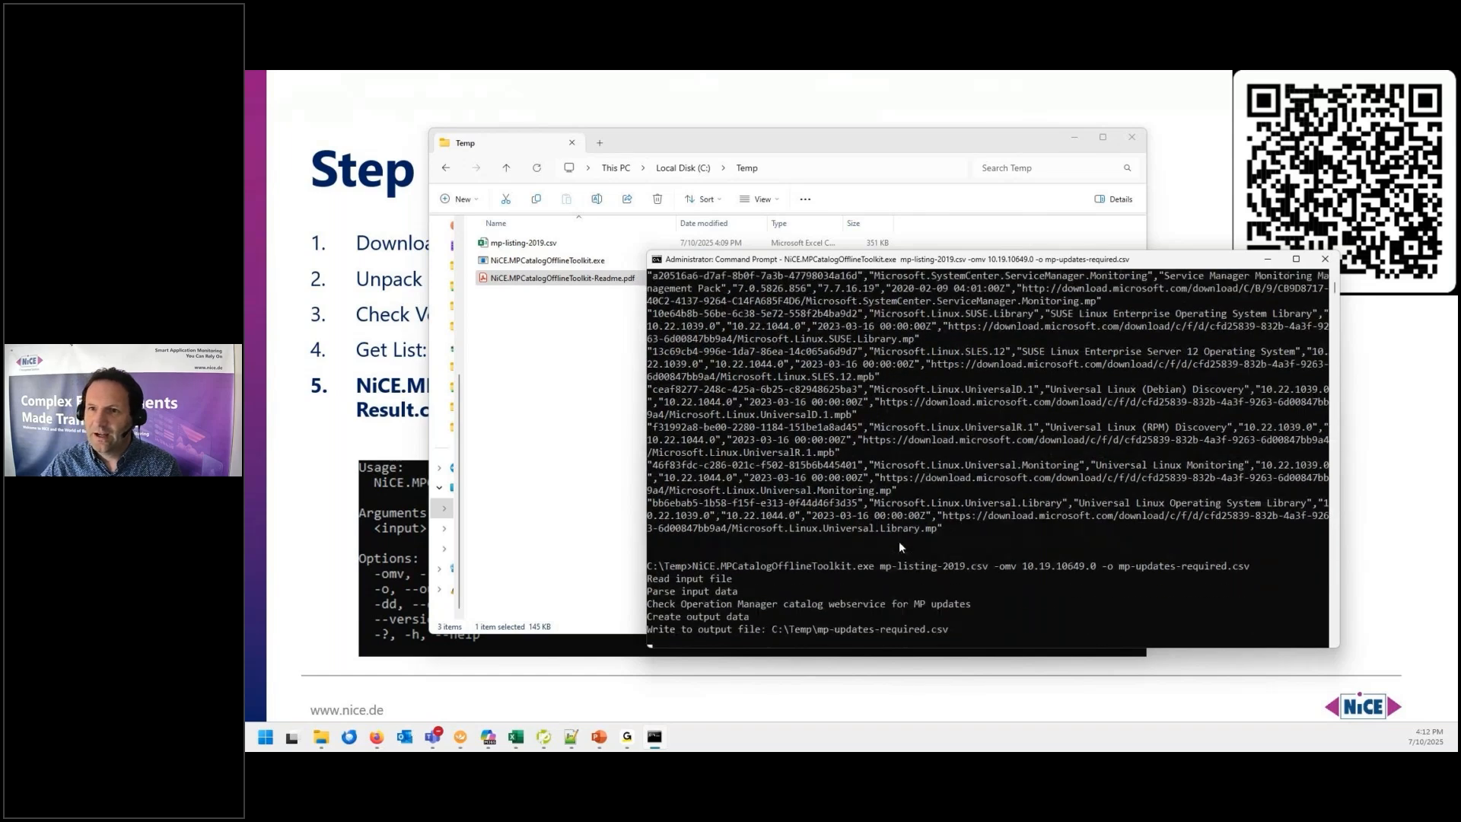
Open mp-updates-required.csv from C:\Temp in Excel and widen the Id, SystemName and DisplayName columns to read through the listed packs.
{"action": "left_click", "coordinate": [555, 352]}
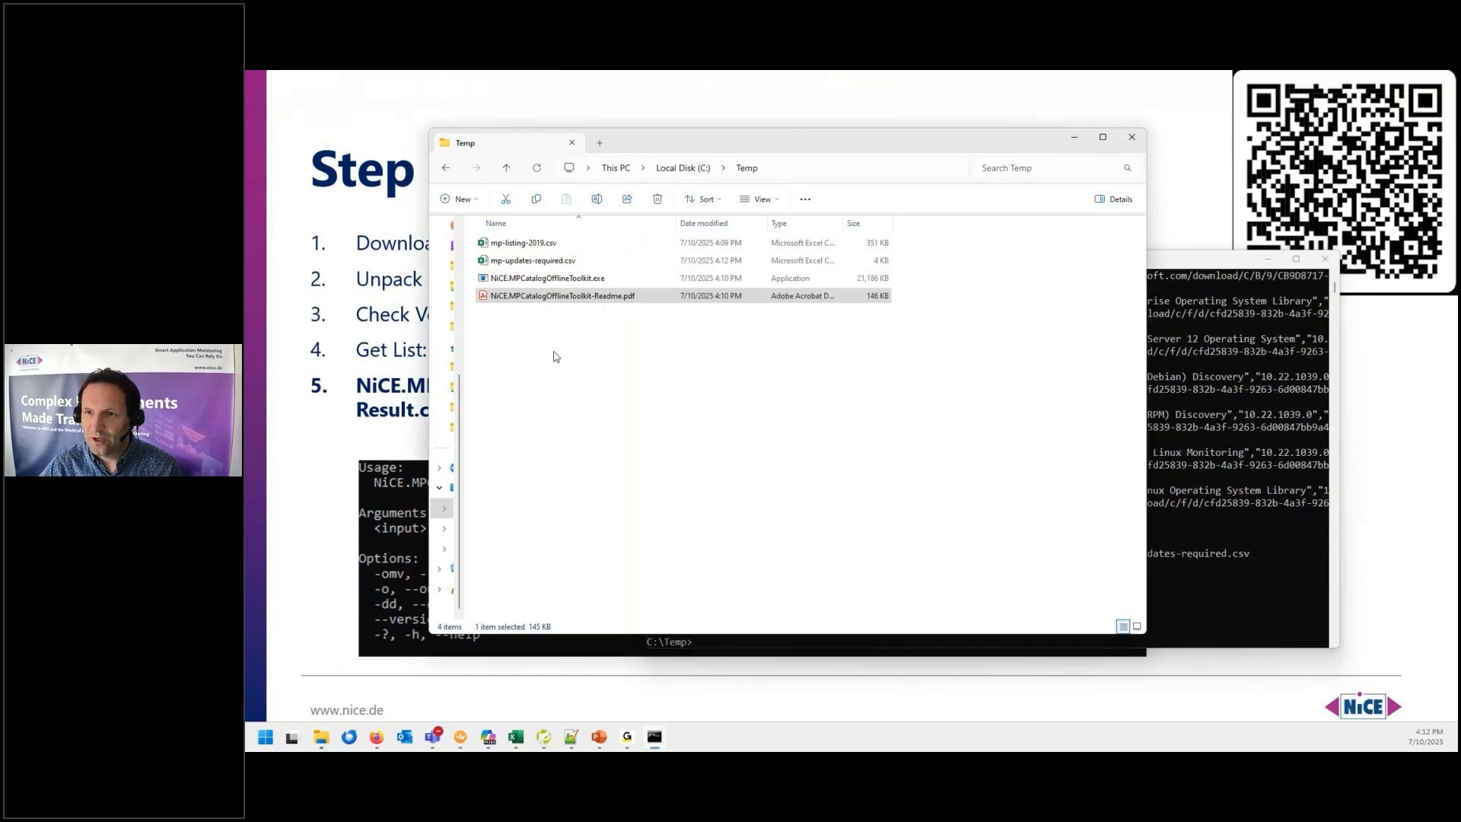
{"action": "double_click", "coordinate": [530, 260]}
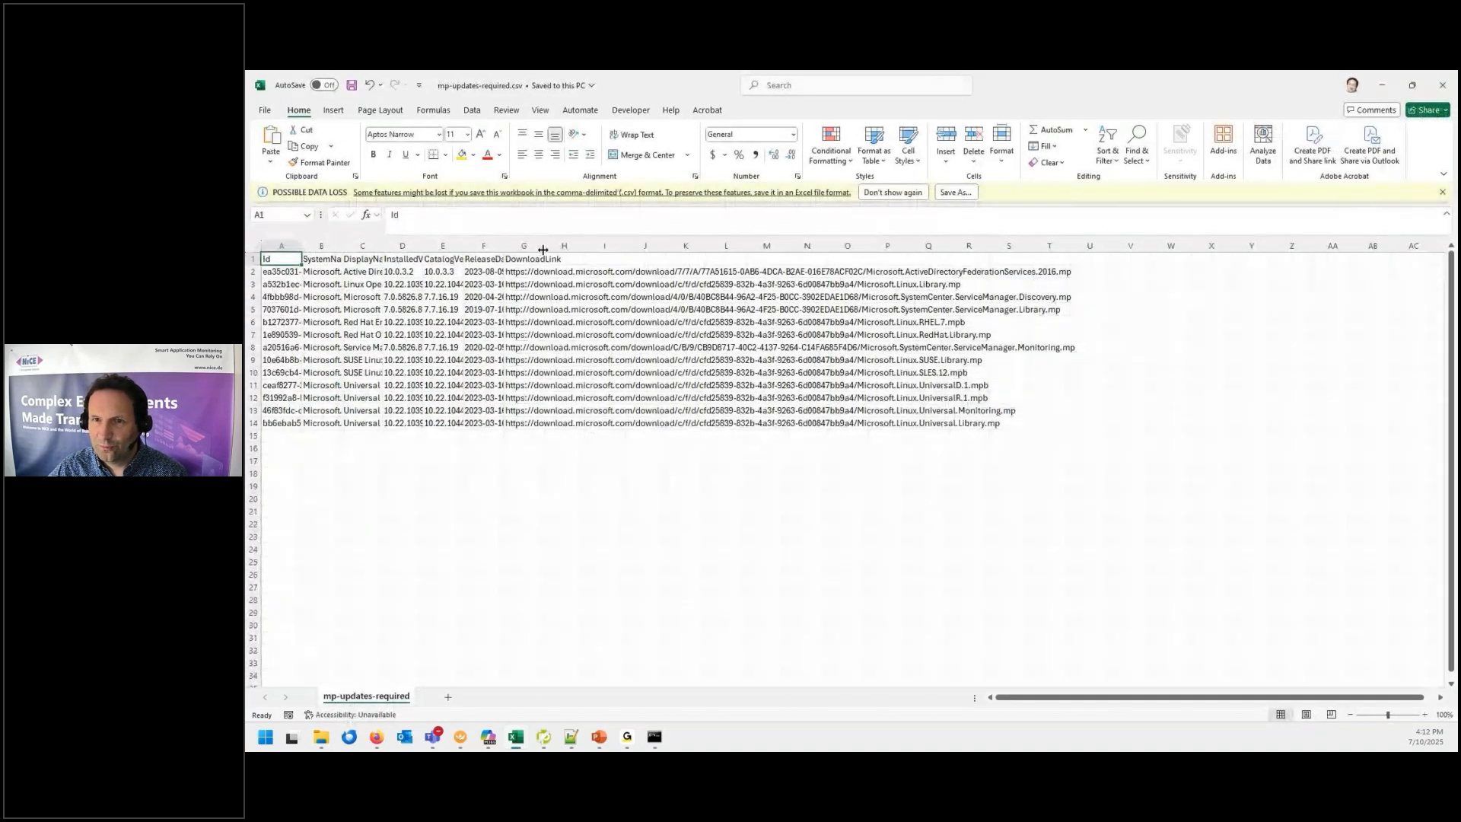
{"action": "left_click_drag", "start_coordinate": [301, 246], "coordinate": [726, 248]}
{"action": "left_click", "coordinate": [377, 271]}
{"action": "left_click", "coordinate": [454, 269]}
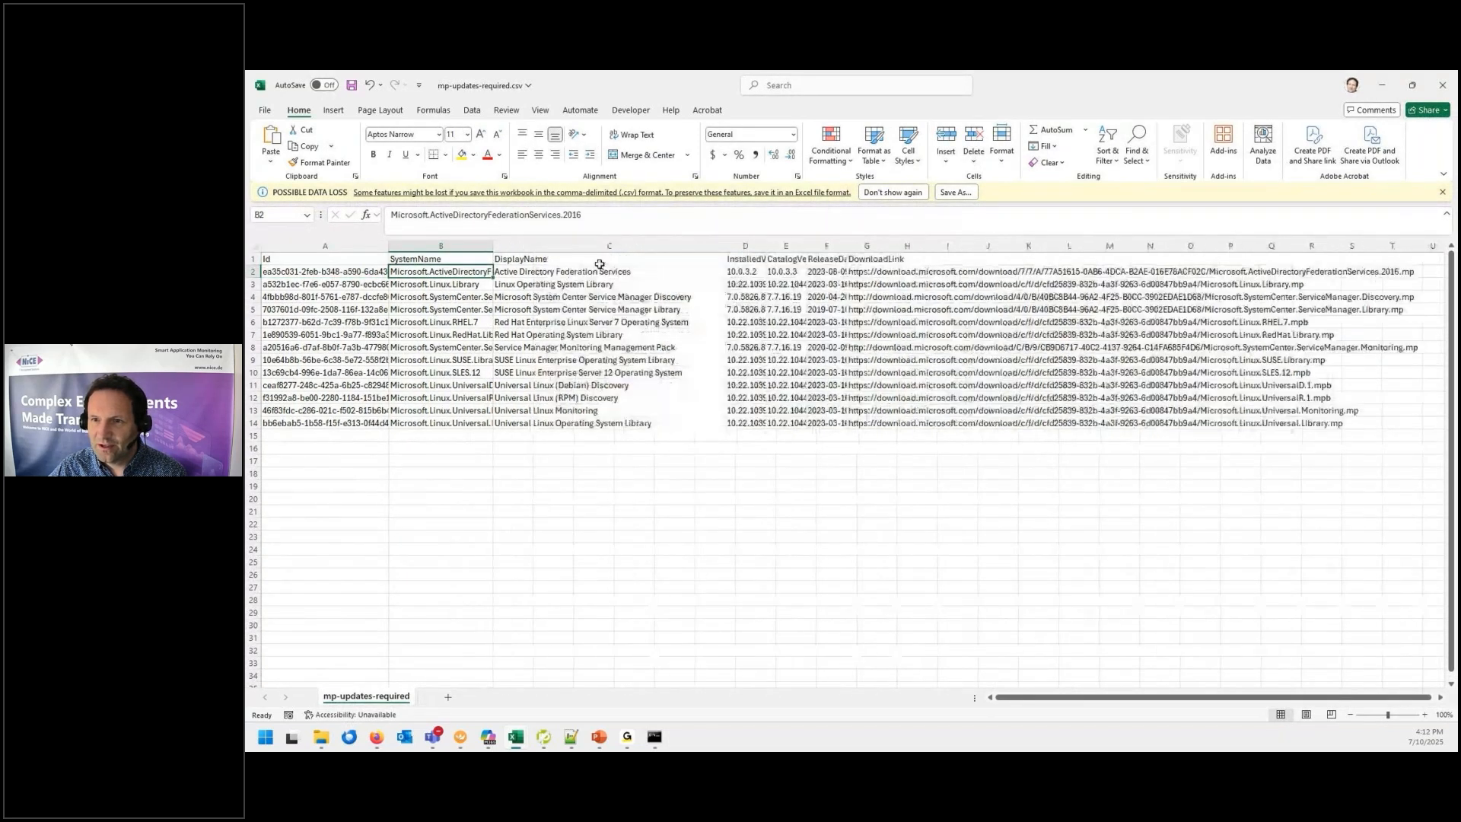
{"action": "left_click", "coordinate": [605, 348]}
{"action": "key", "text": "ctrl+Down"}
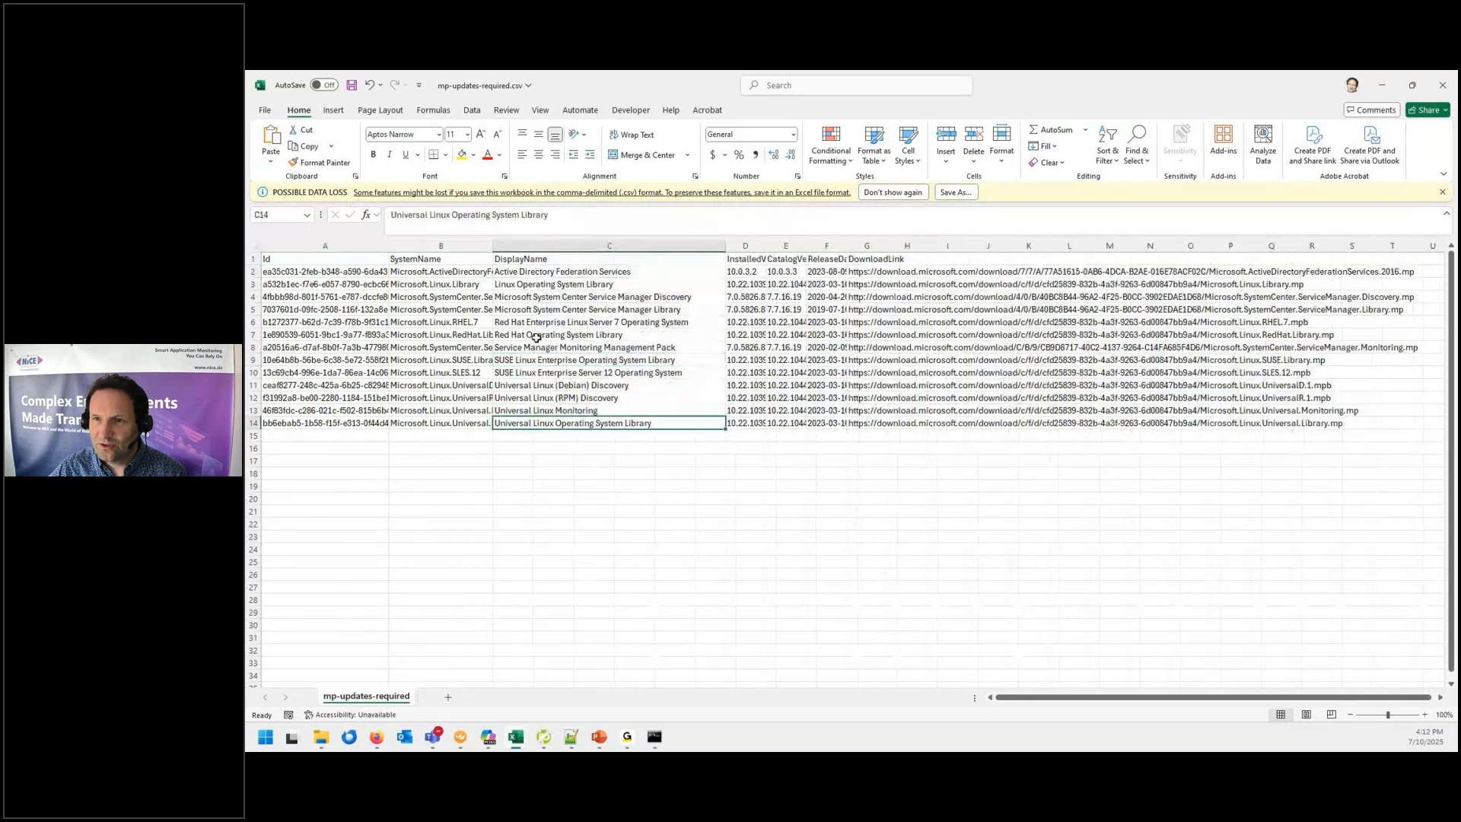
Check the first listed packs and select their DownloadLink entries in G2:G14, and minimise the mp-updates-required.csv workbook.
{"action": "left_click", "coordinate": [539, 283]}
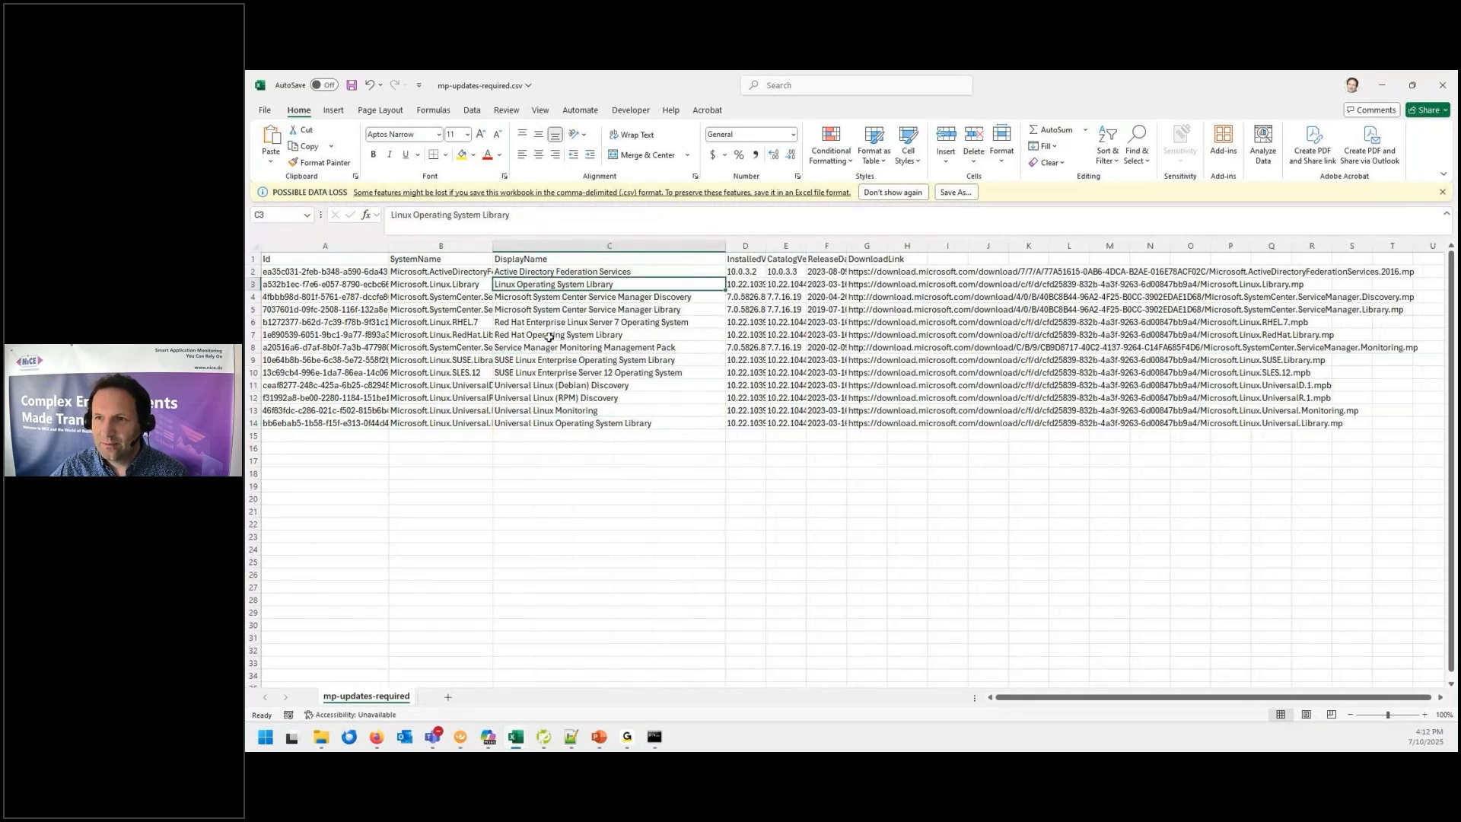
{"action": "left_click", "coordinate": [553, 270]}
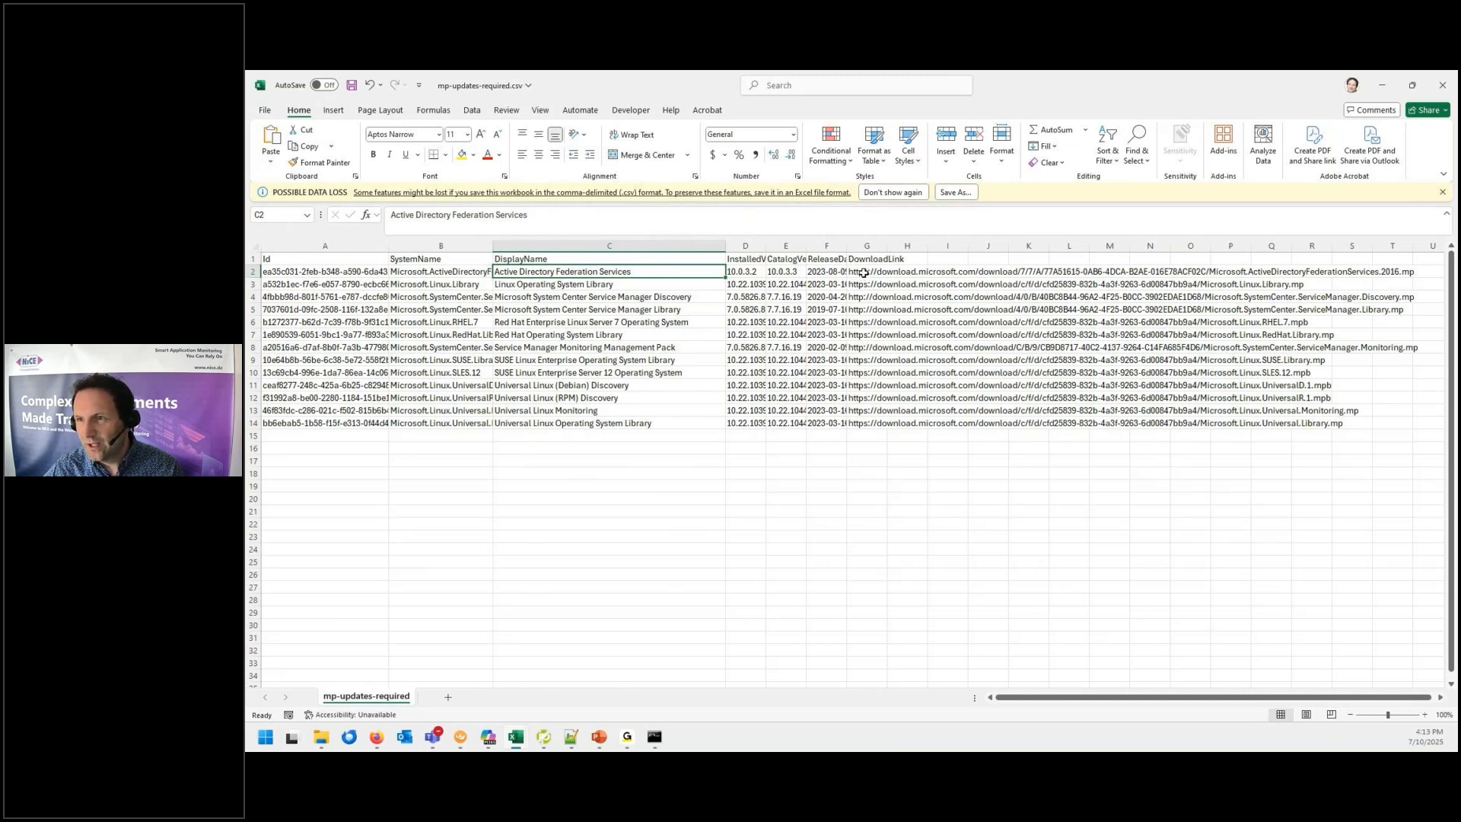
{"action": "left_click_drag", "start_coordinate": [864, 272], "coordinate": [868, 423]}
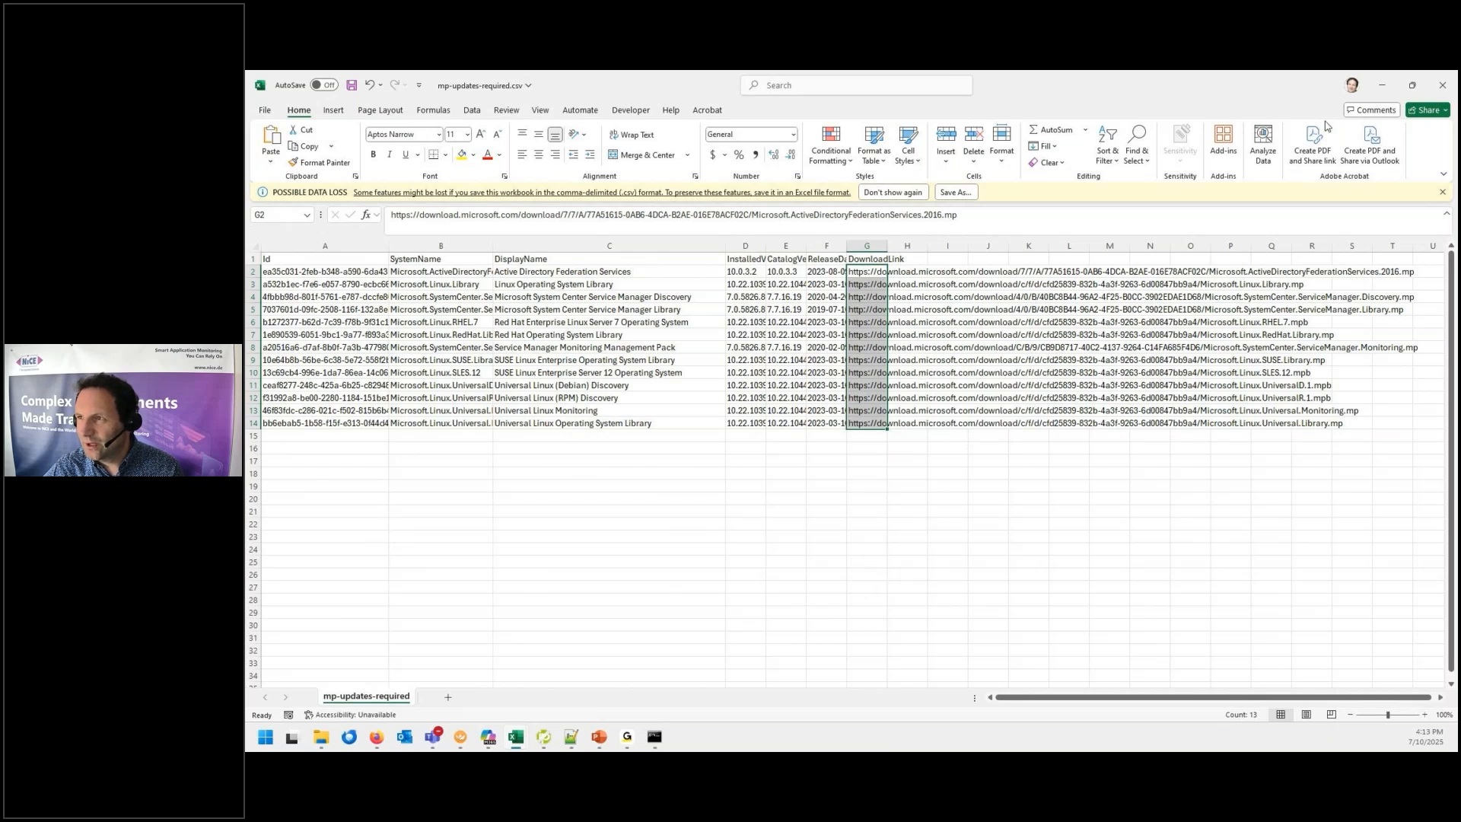
{"action": "left_click", "coordinate": [1382, 84]}
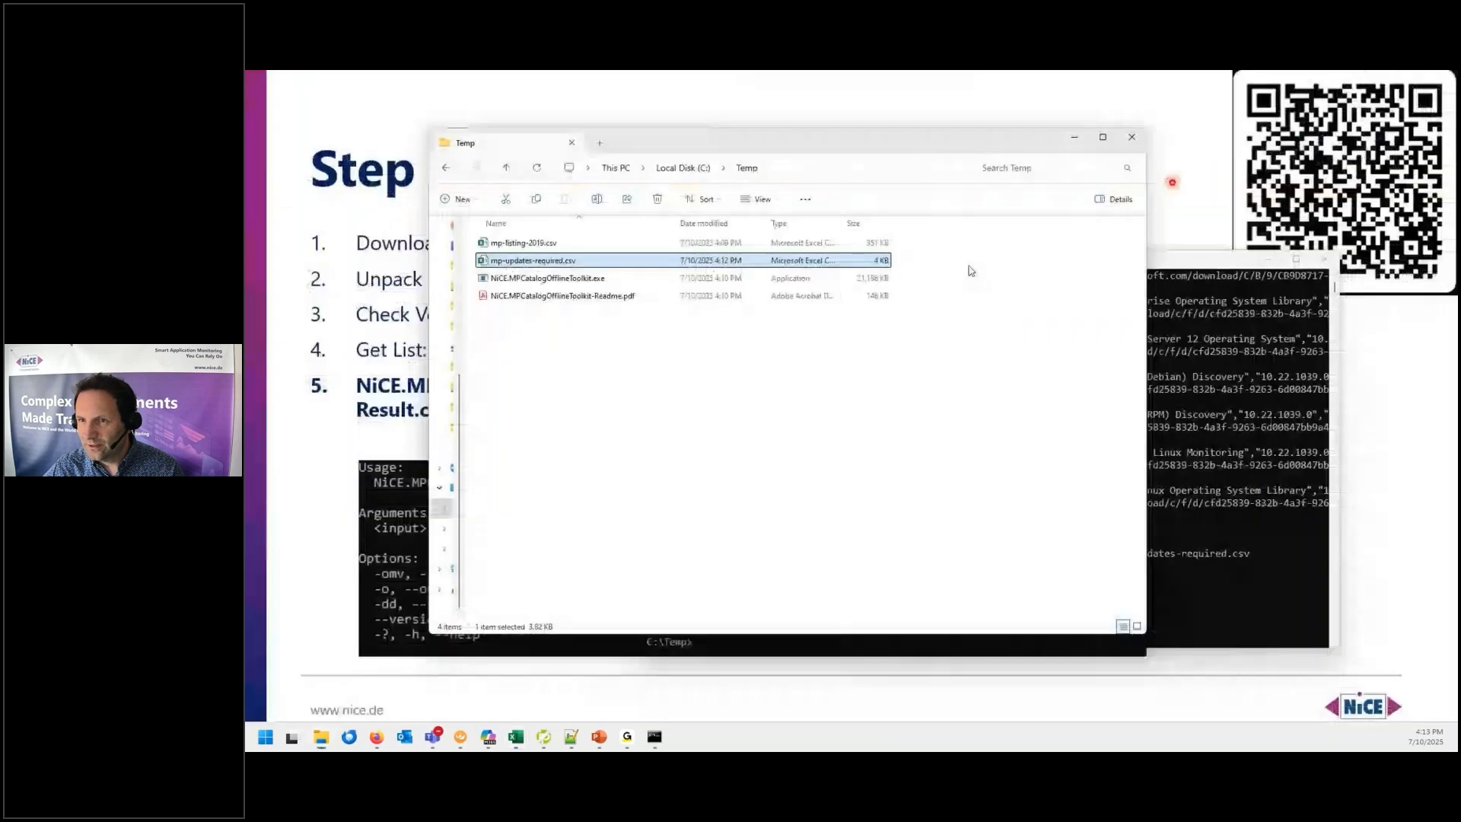
In the Command Prompt, rerun the toolkit command with -omv 10.19.10649.0, replacing the output option with -dd c:\temp\mp-download-updates.
{"action": "left_click", "coordinate": [1171, 409]}
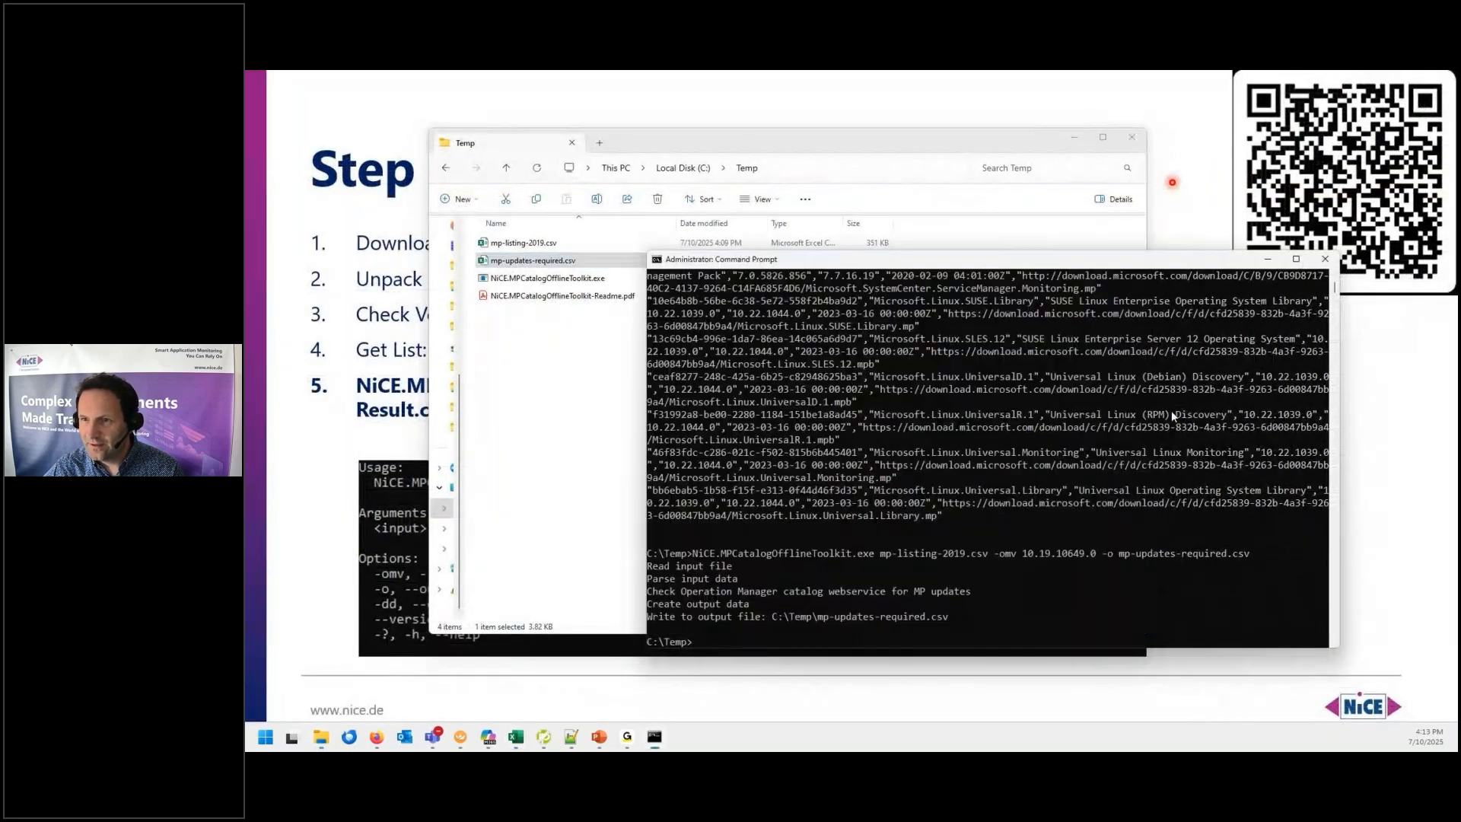
{"action": "left_click_drag", "start_coordinate": [773, 268], "coordinate": [656, 243]}
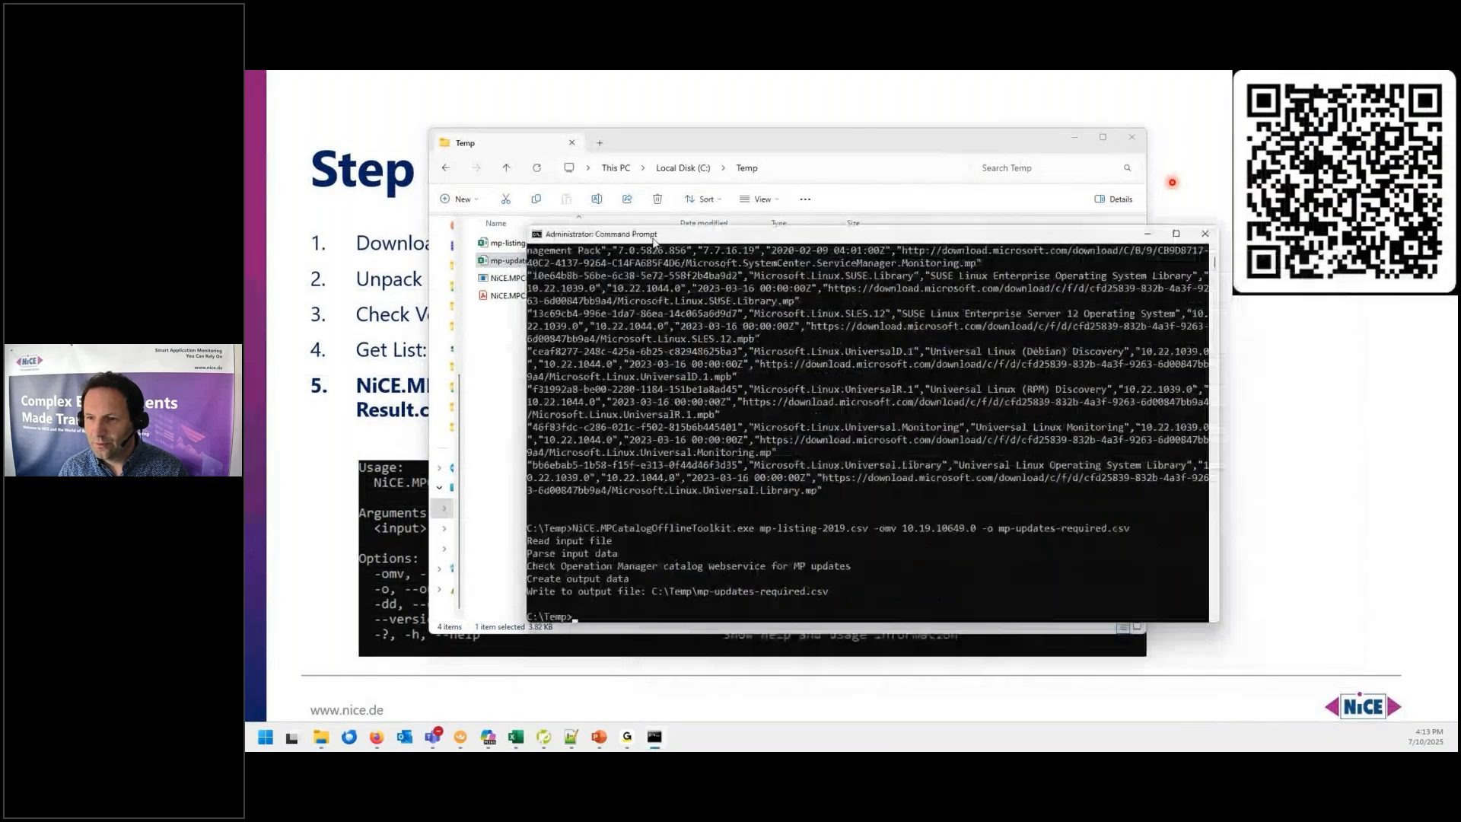
{"action": "key", "text": "Up"}
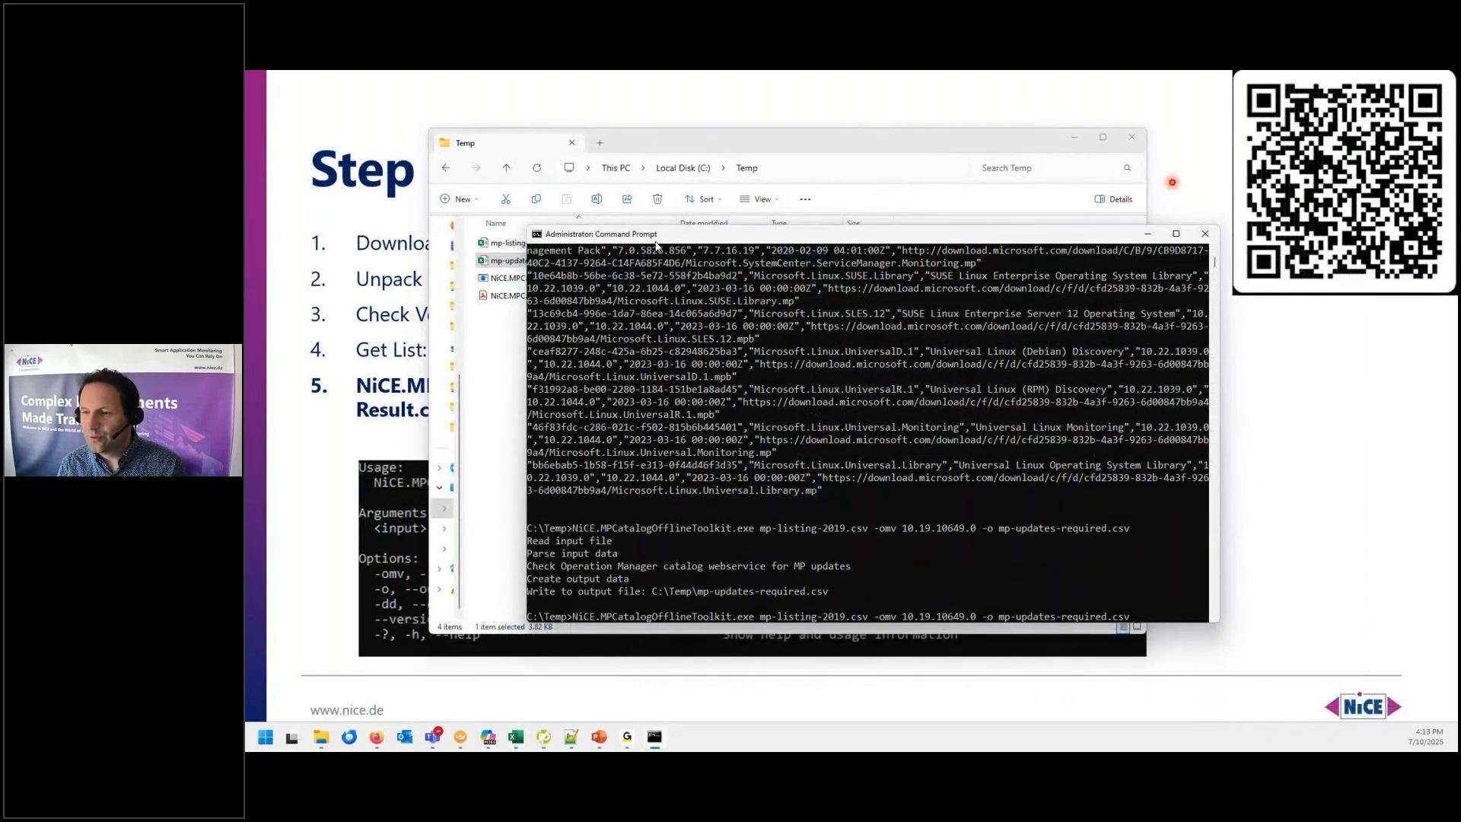
{"action": "key", "text": "BackSpace"}
{"action": "key", "text": "BackSpace"}
{"action": "key", "text": "BackSpace"}
{"action": "key", "text": "BackSpace"}
{"action": "key", "text": "BackSpace"}
{"action": "key", "text": "BackSpace"}
{"action": "key", "text": "BackSpace"}
{"action": "key", "text": "BackSpace"}
{"action": "key", "text": "BackSpace"}
{"action": "key", "text": "BackSpace"}
{"action": "key", "text": "BackSpace"}
{"action": "key", "text": "BackSpace"}
{"action": "key", "text": "BackSpace"}
{"action": "key", "text": "BackSpace"}
{"action": "key", "text": "BackSpace"}
{"action": "key", "text": "BackSpace"}
{"action": "key", "text": "BackSpace"}
{"action": "key", "text": "BackSpace"}
{"action": "key", "text": "BackSpace"}
{"action": "key", "text": "BackSpace"}
{"action": "key", "text": "BackSpace"}
{"action": "key", "text": "BackSpace"}
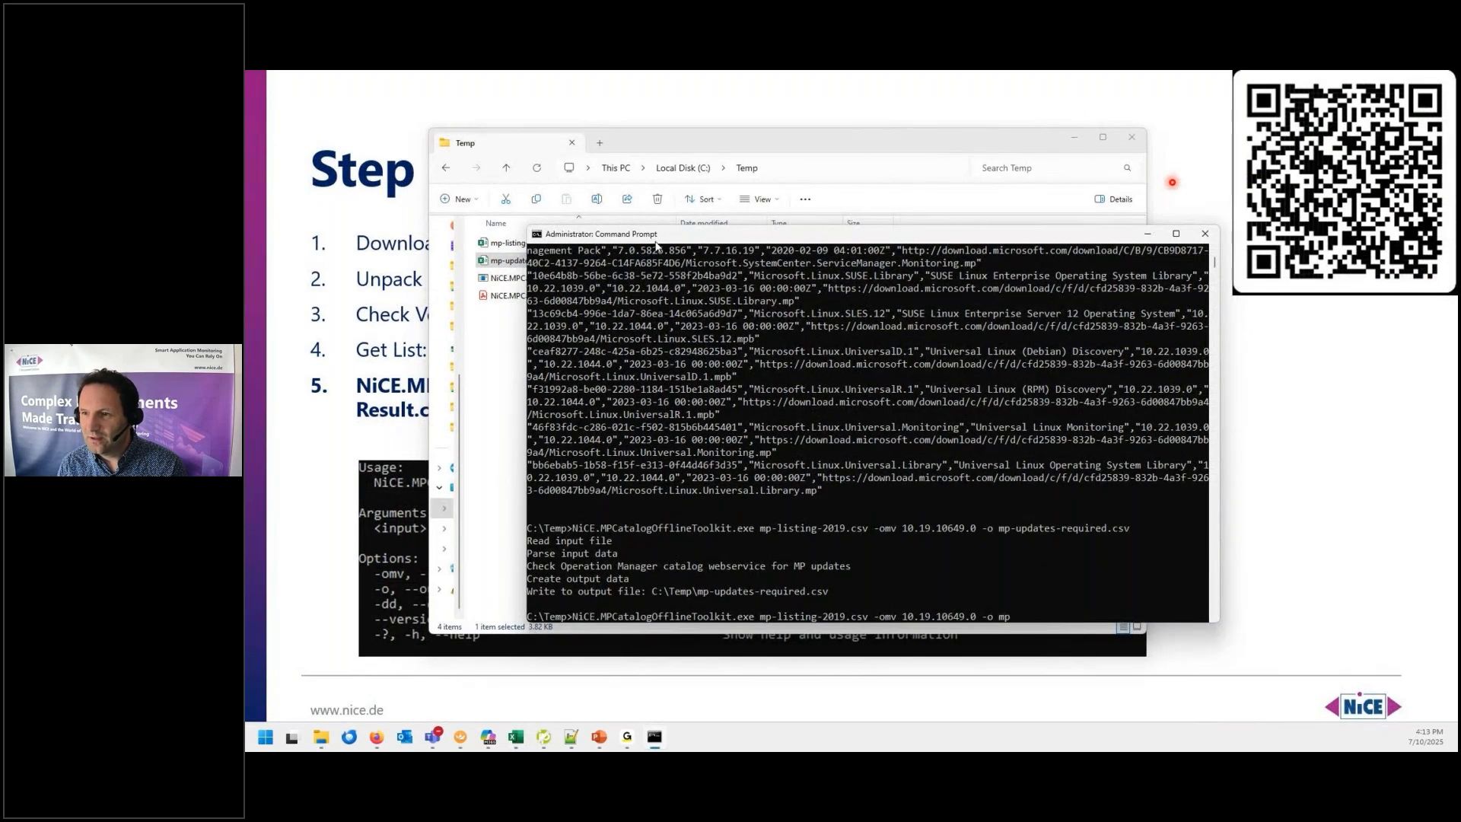
{"action": "type", "text": "dd"}
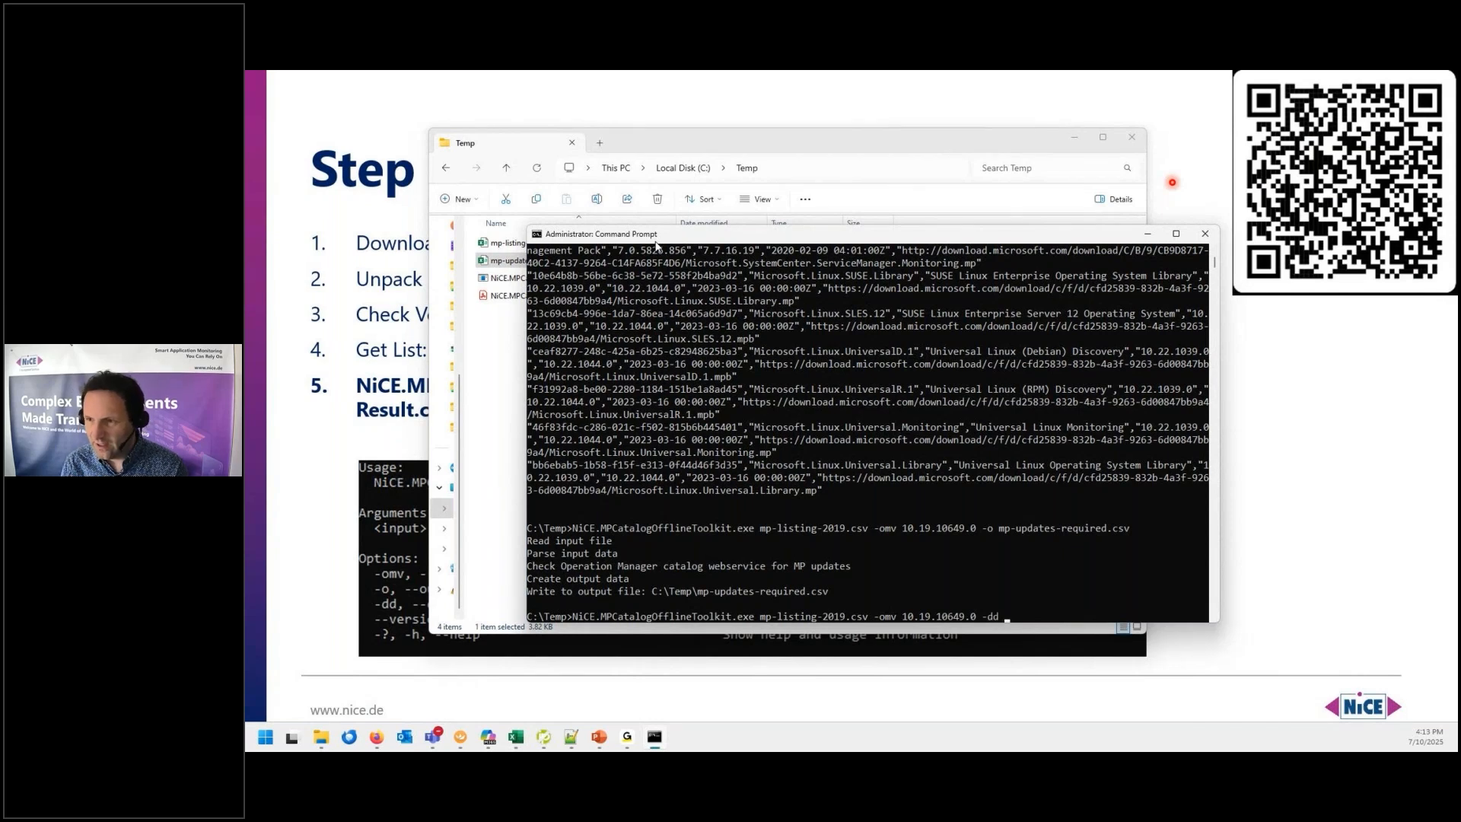
{"action": "type", "text": " c"}
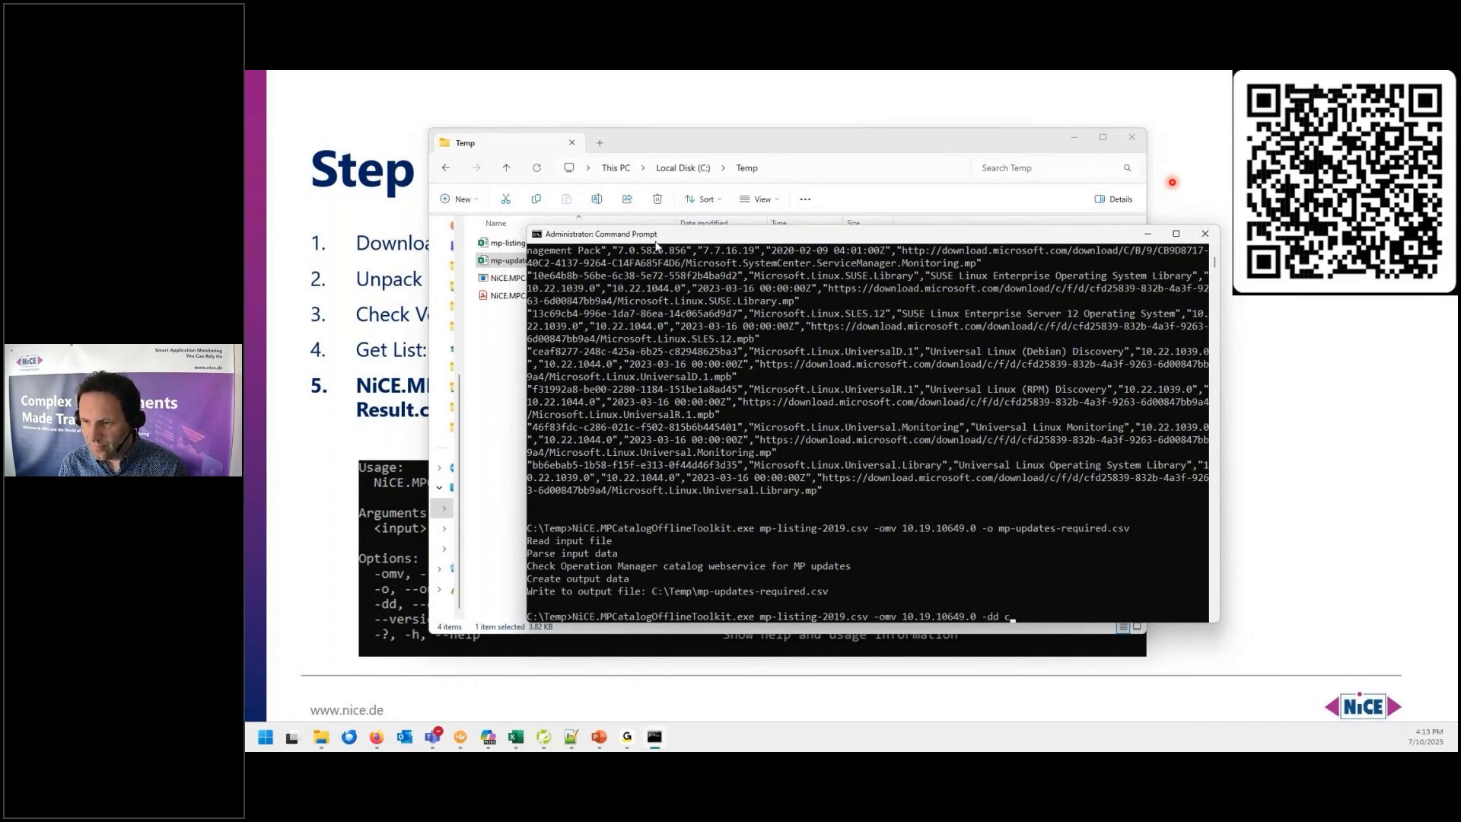
{"action": "type", "text": ":\\"}
{"action": "type", "text": "temp"}
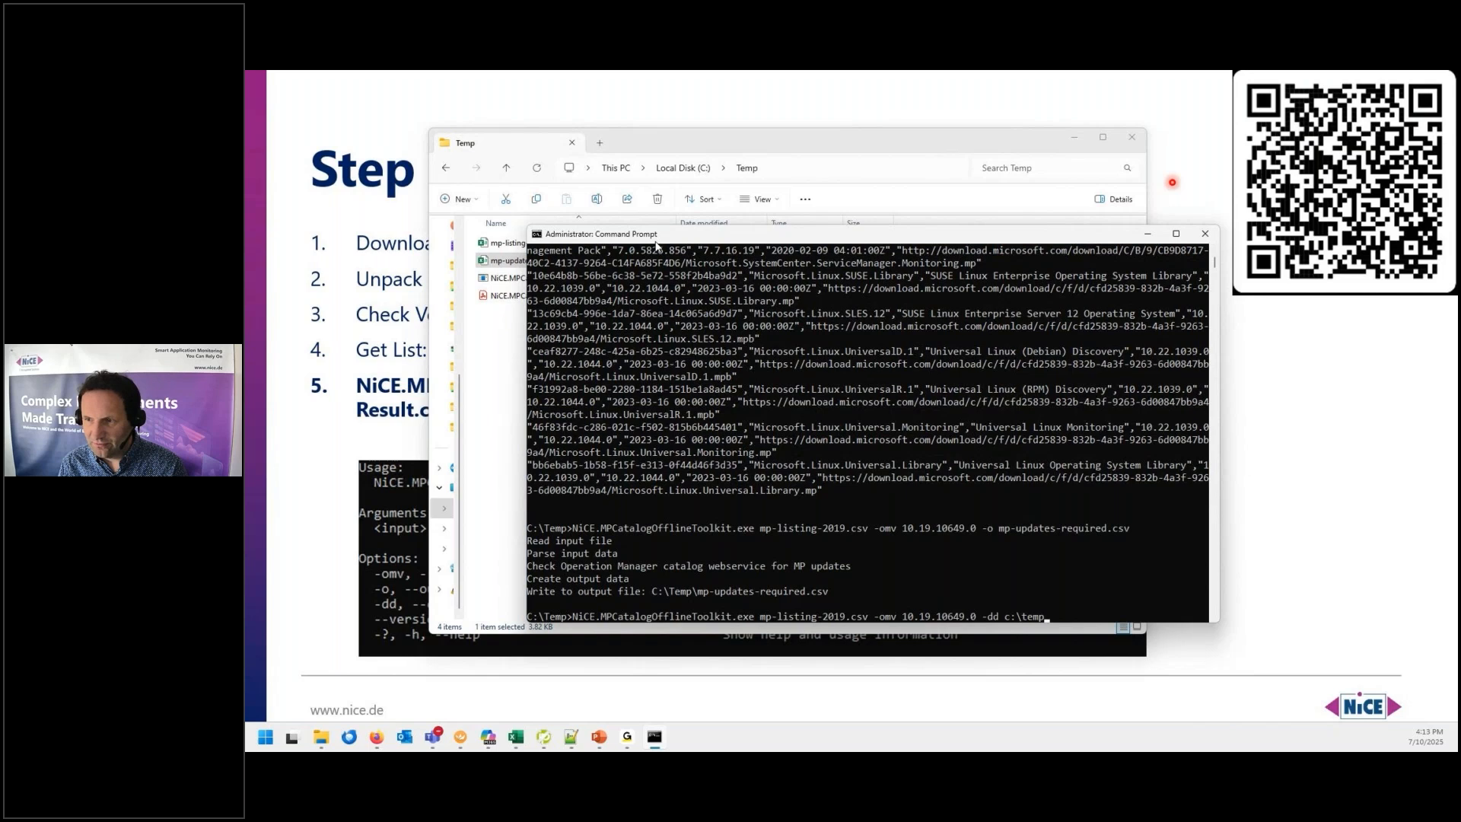
{"action": "type", "text": "\\mp"}
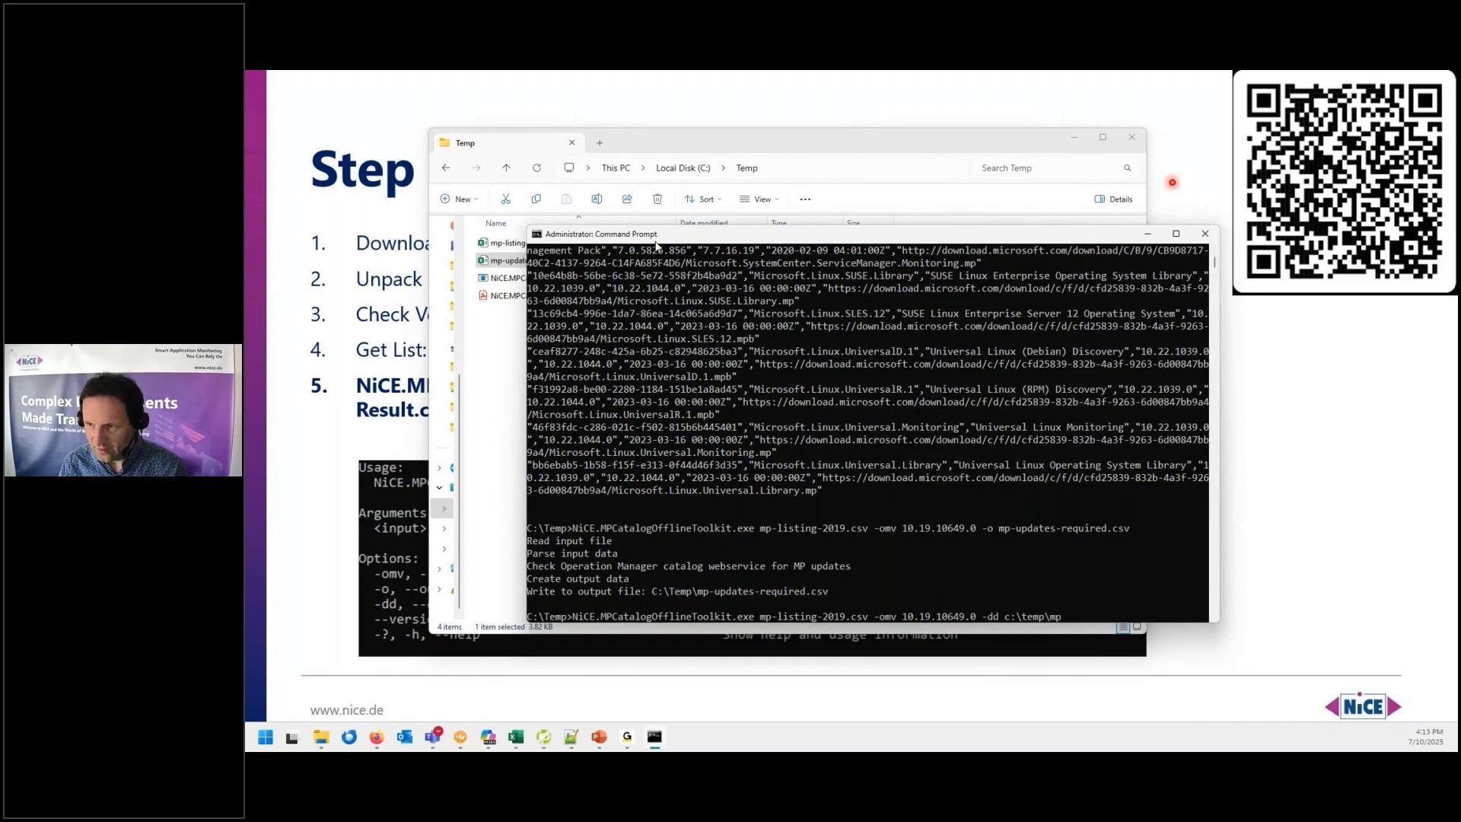
{"action": "type", "text": "/dow"}
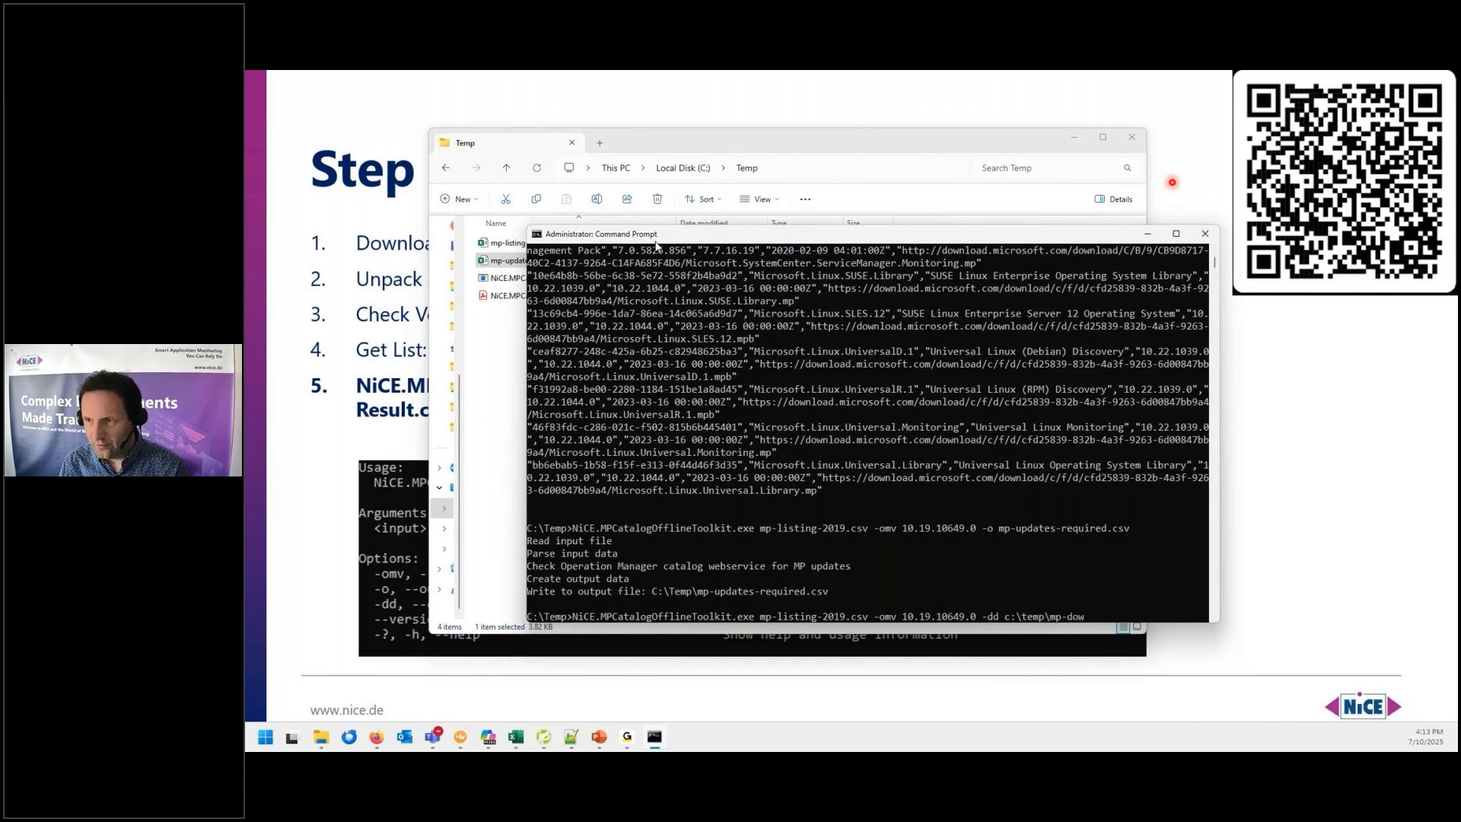
{"action": "type", "text": "nload-updates"}
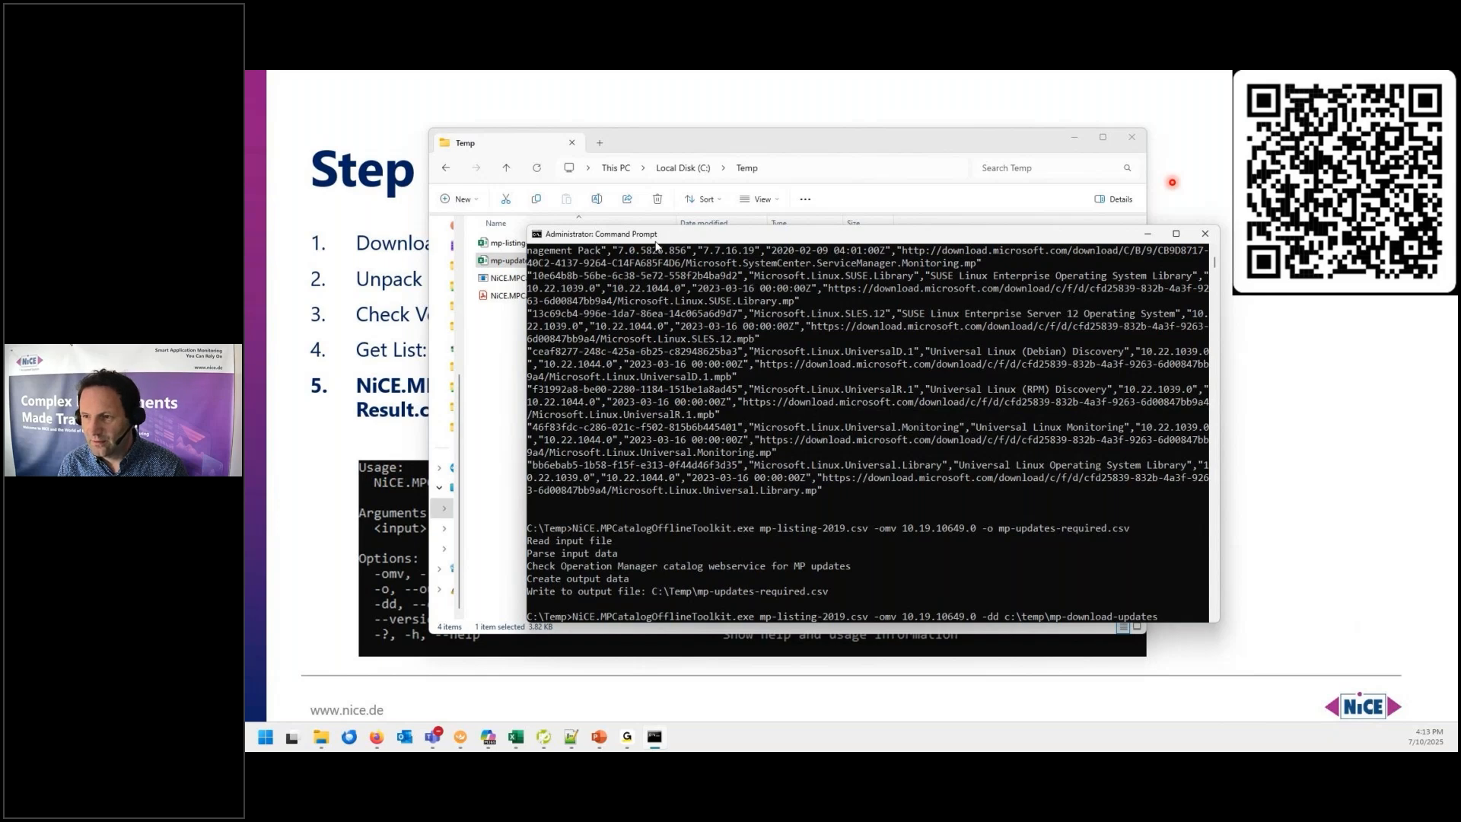
{"action": "key", "text": "Return"}
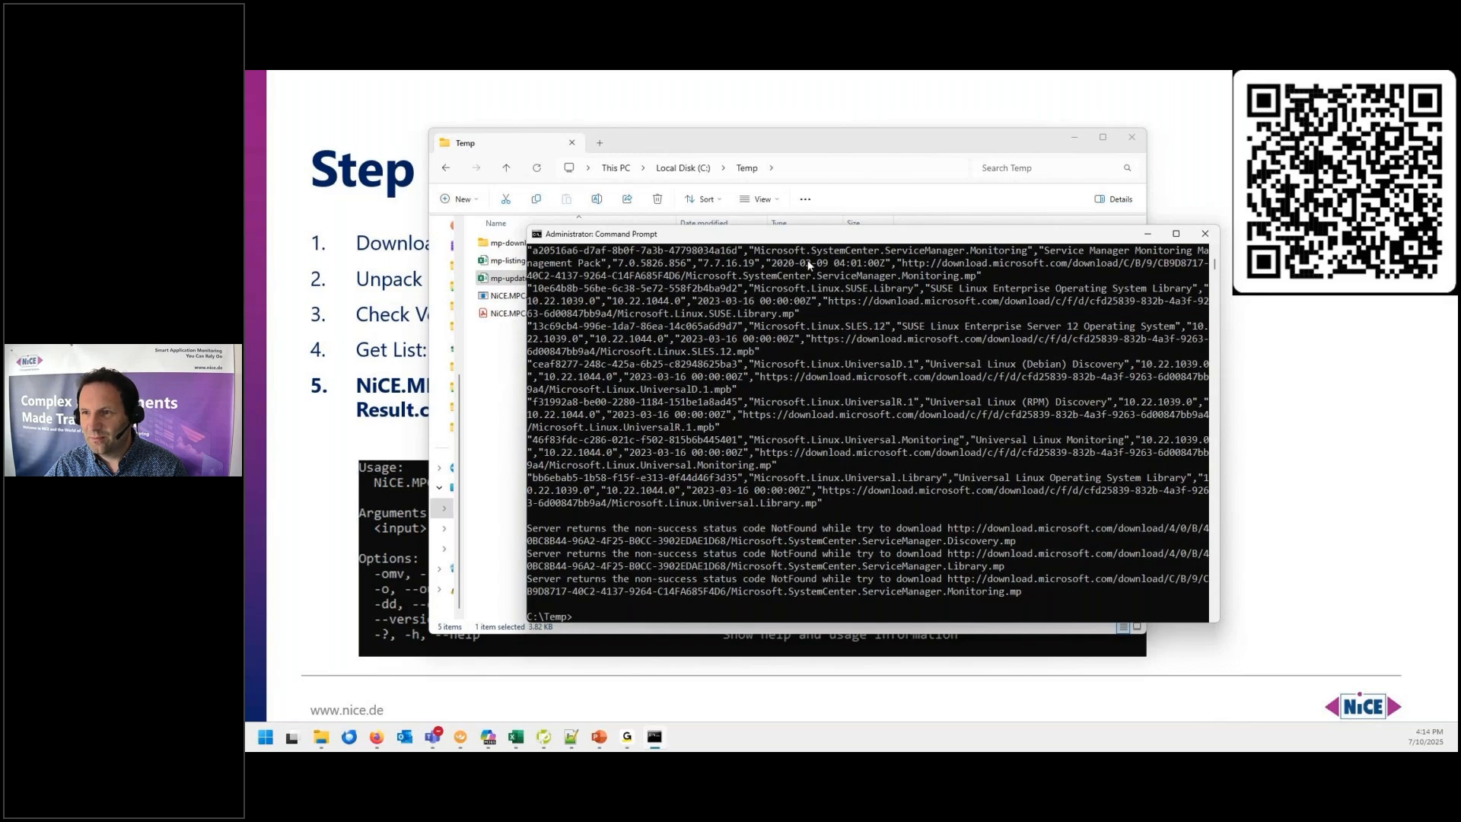
Open the mp-download-updates folder in C:\Temp and widen the Name column to read the full names of the downloaded management packs.
{"action": "left_click_drag", "start_coordinate": [804, 238], "coordinate": [818, 228]}
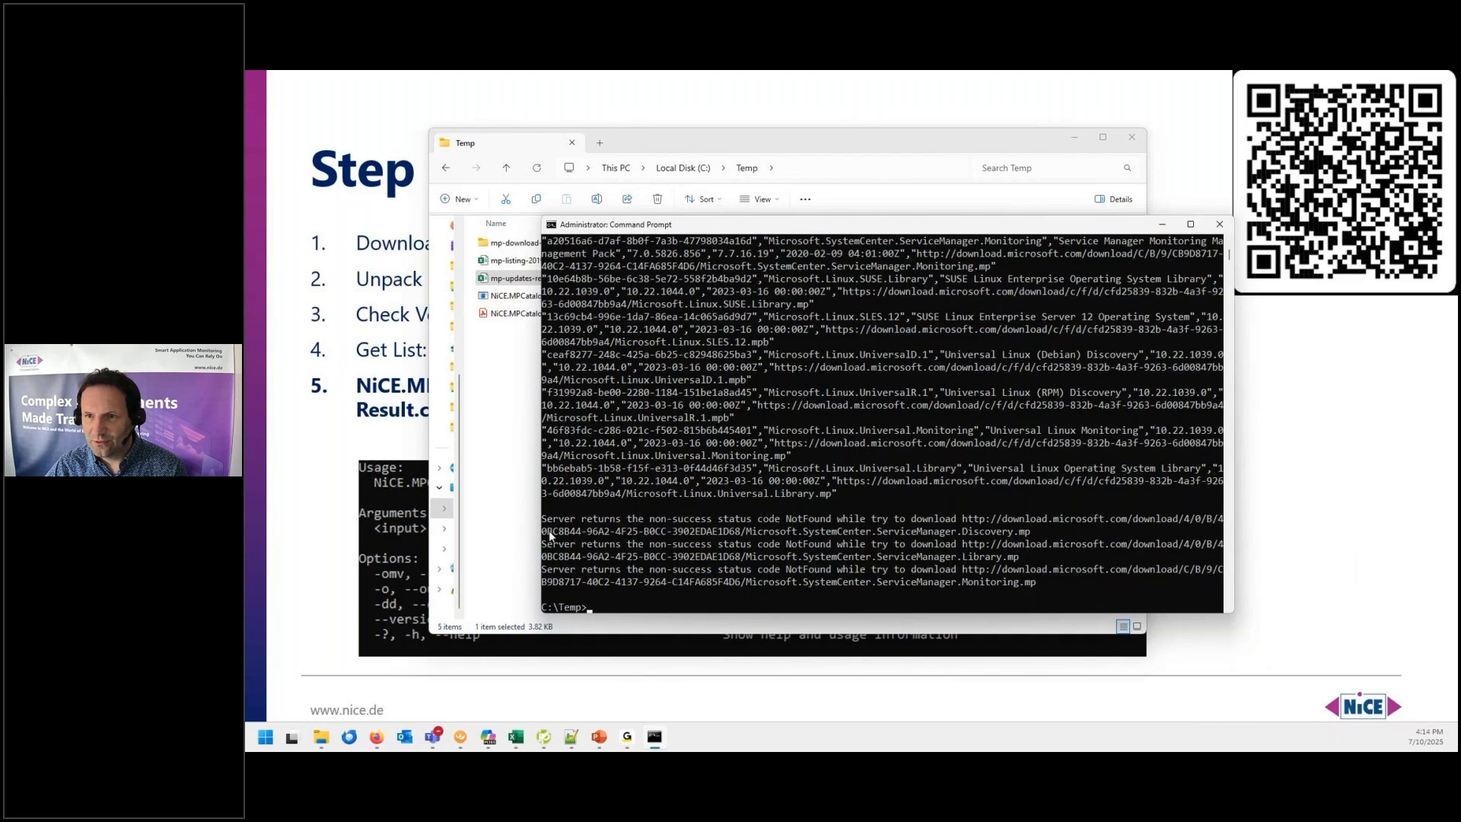
{"action": "left_click", "coordinate": [517, 435]}
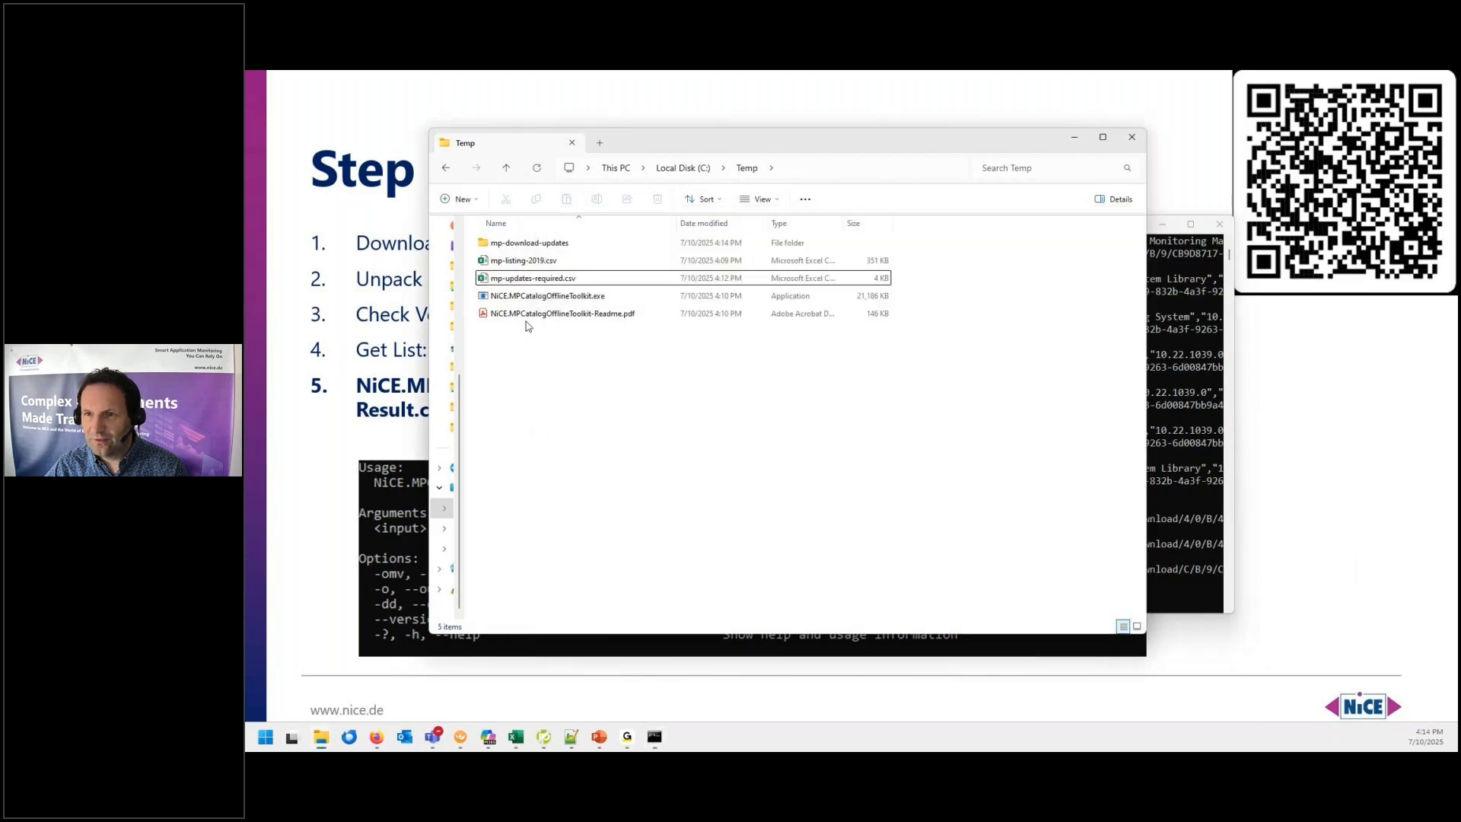
{"action": "double_click", "coordinate": [519, 244]}
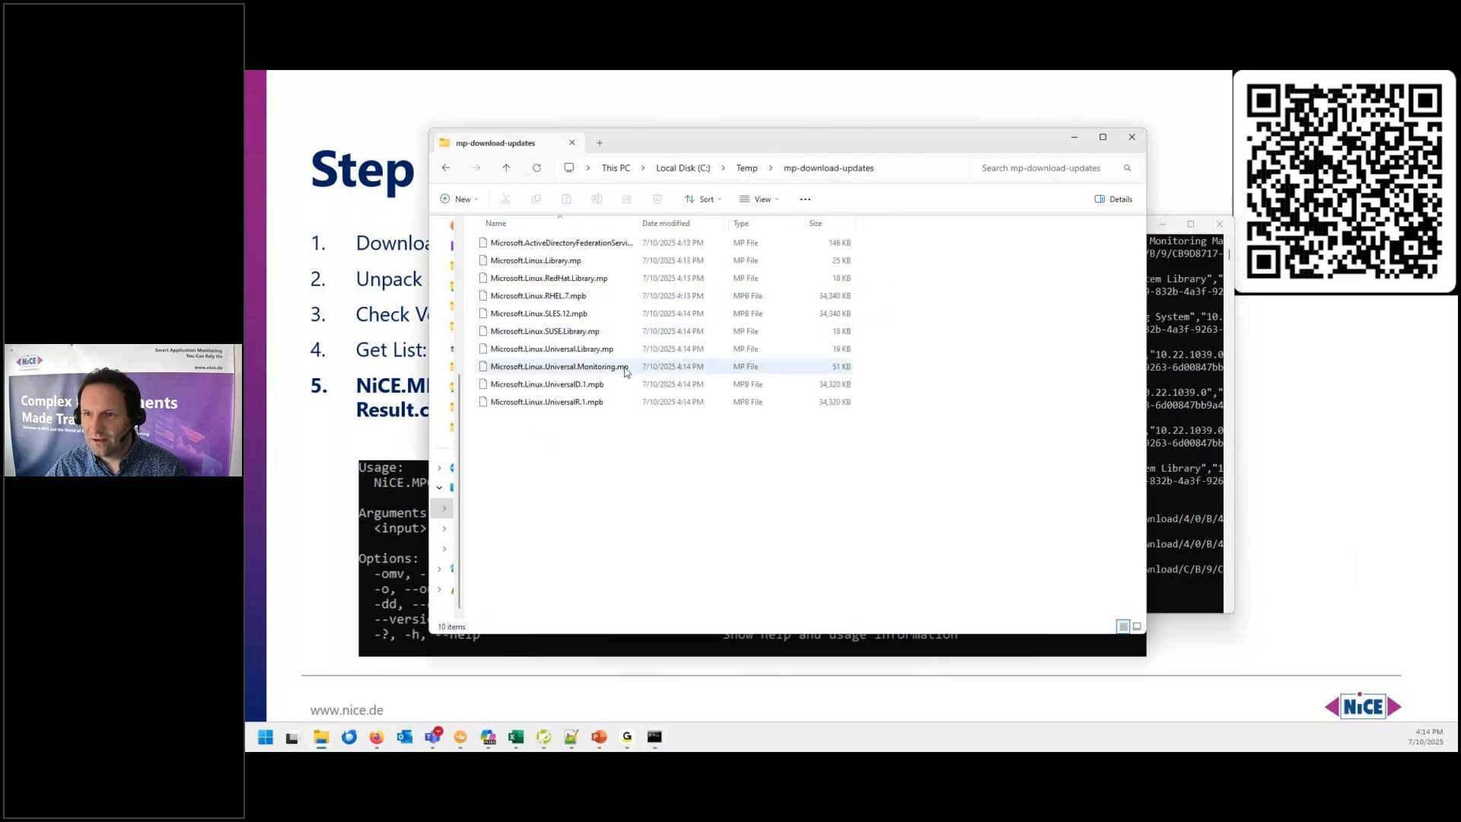
{"action": "left_click_drag", "start_coordinate": [637, 222], "coordinate": [824, 223]}
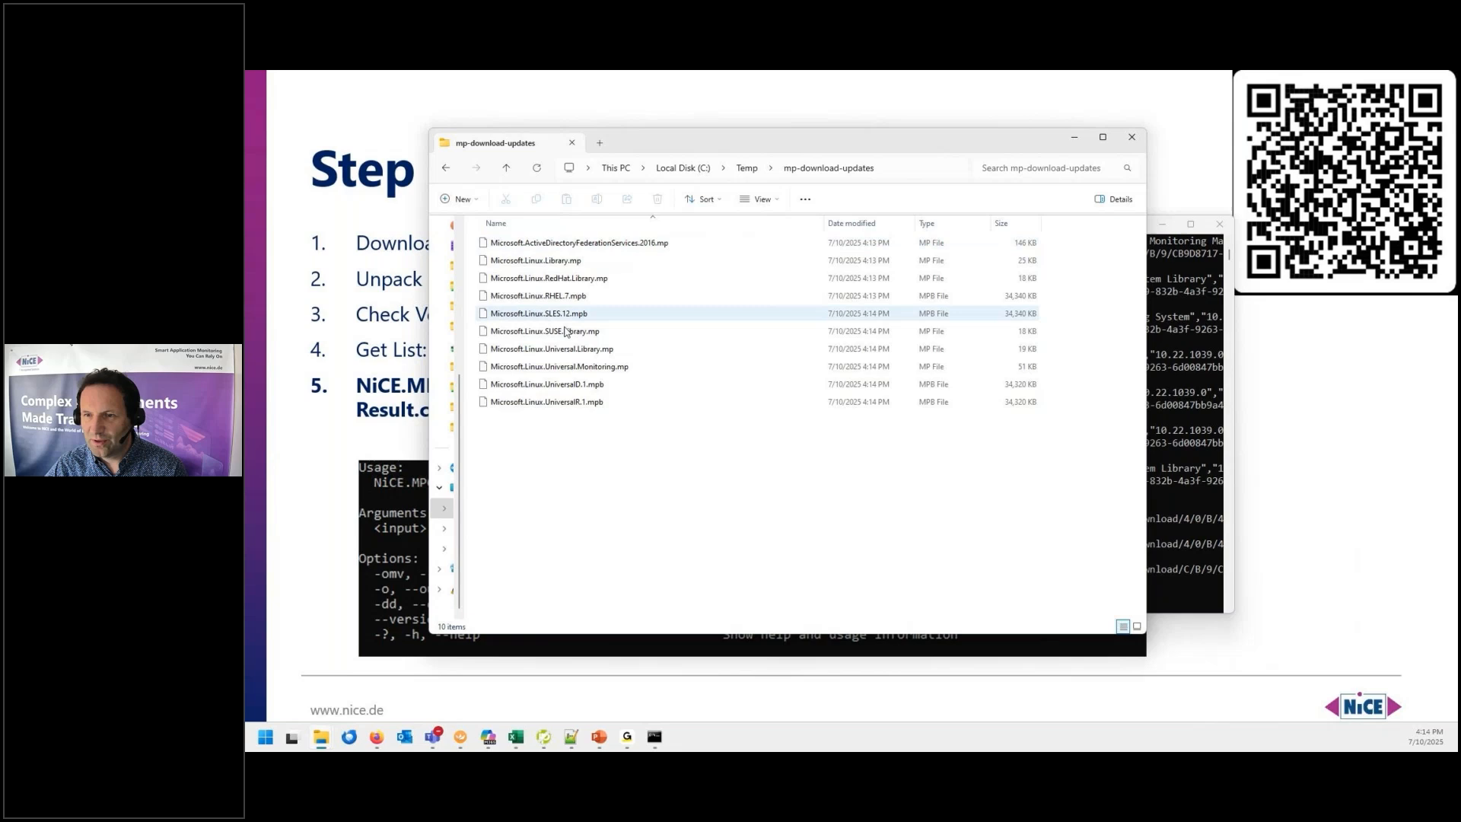
Copy the mp-download-updates folder from the local C:\Temp into C:\Temp on the remote SCOM server.
{"action": "left_click", "coordinate": [749, 168]}
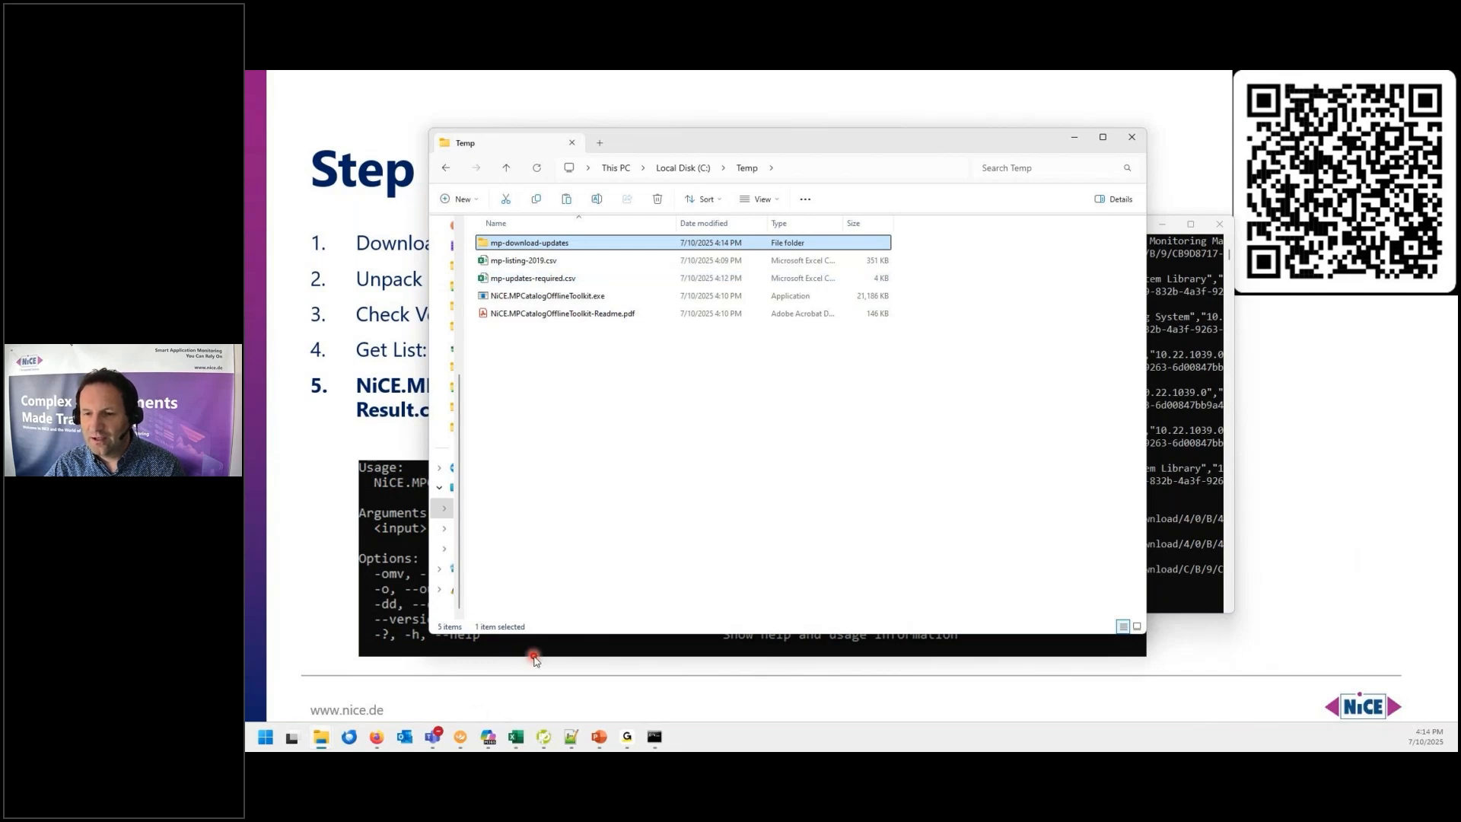
{"action": "mouse_move", "coordinate": [460, 737]}
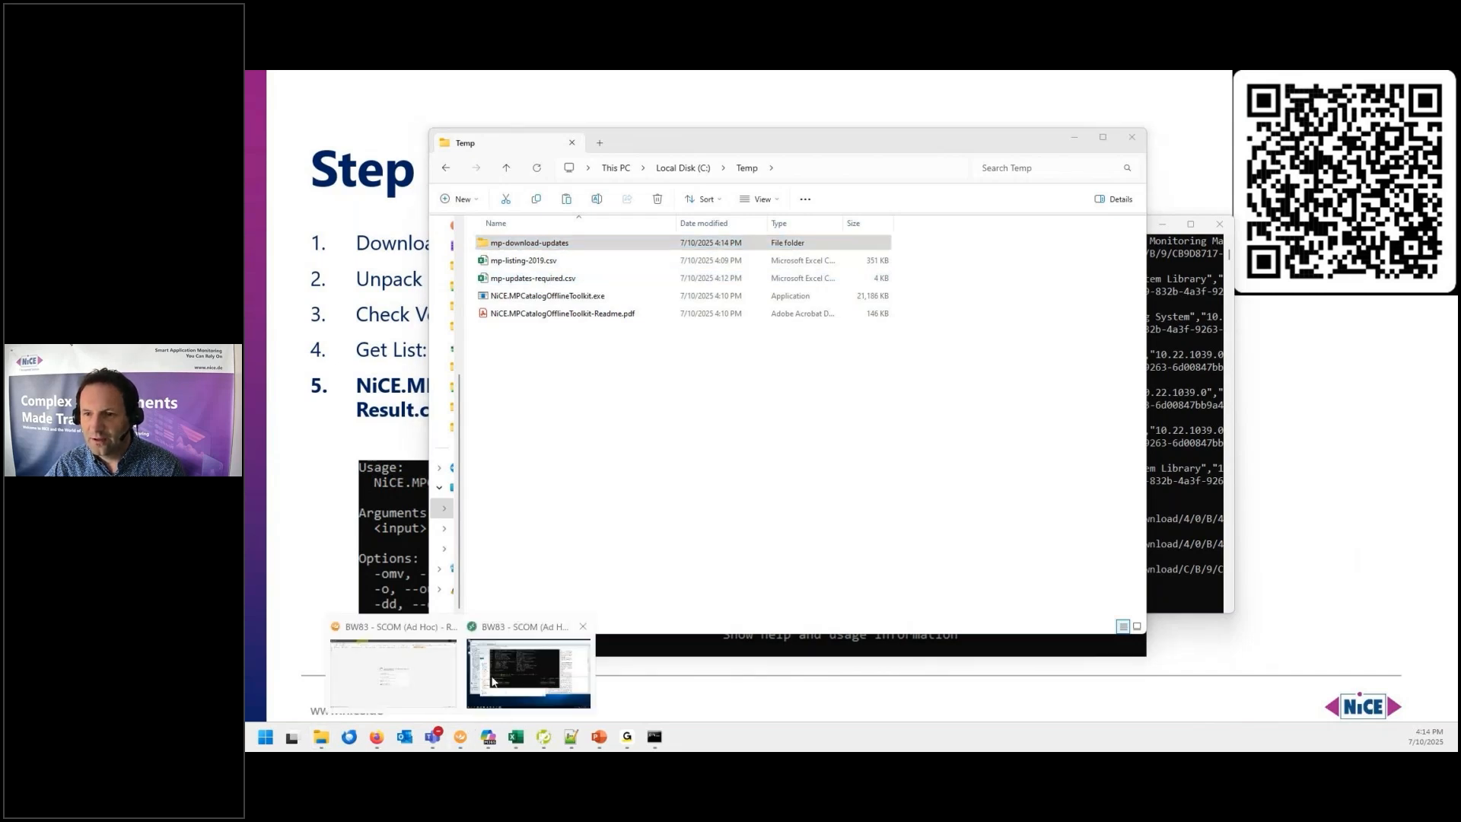
{"action": "left_click", "coordinate": [551, 665]}
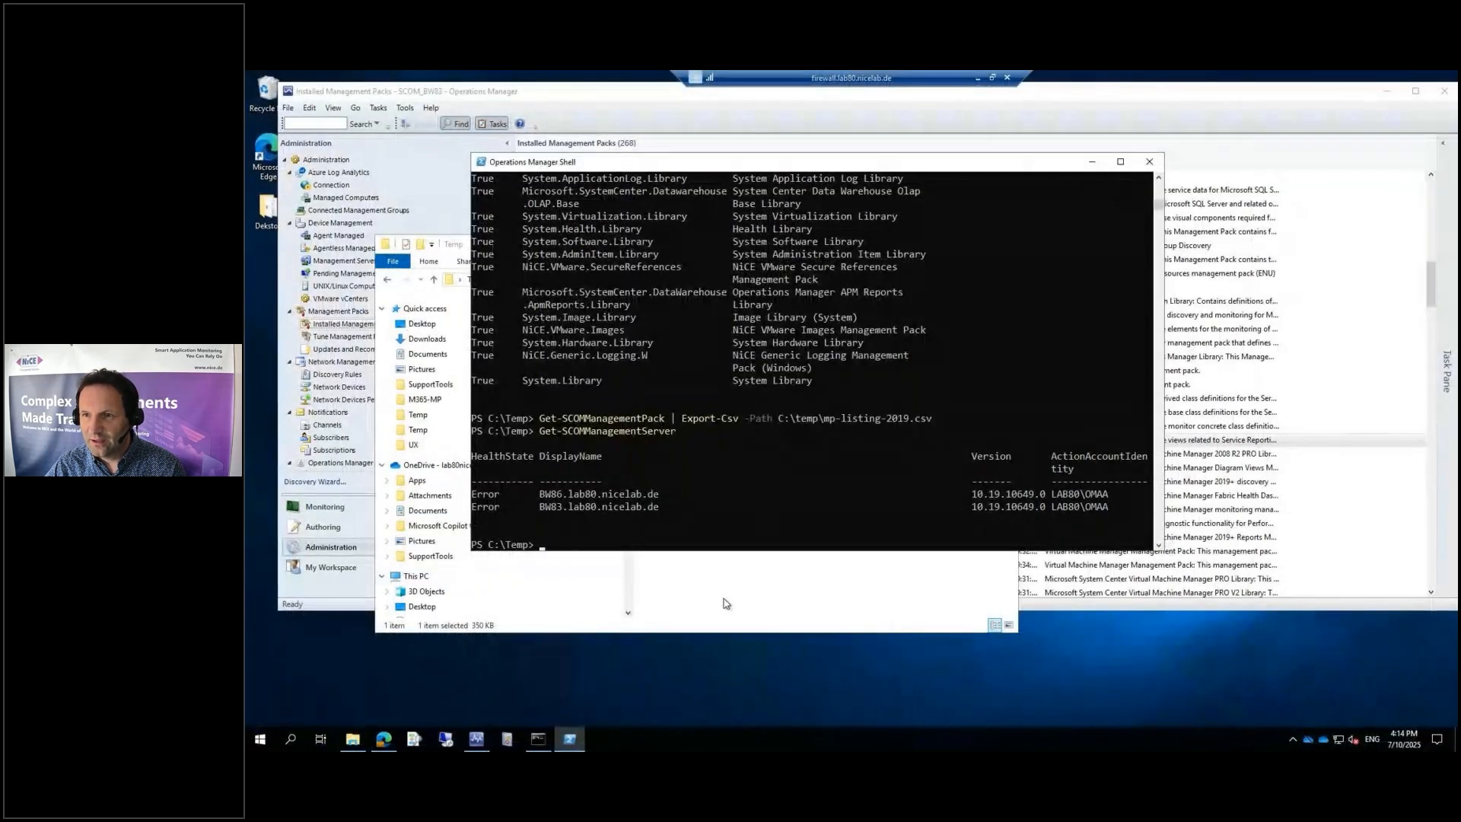
{"action": "left_click", "coordinate": [724, 598]}
{"action": "right_click", "coordinate": [678, 362]}
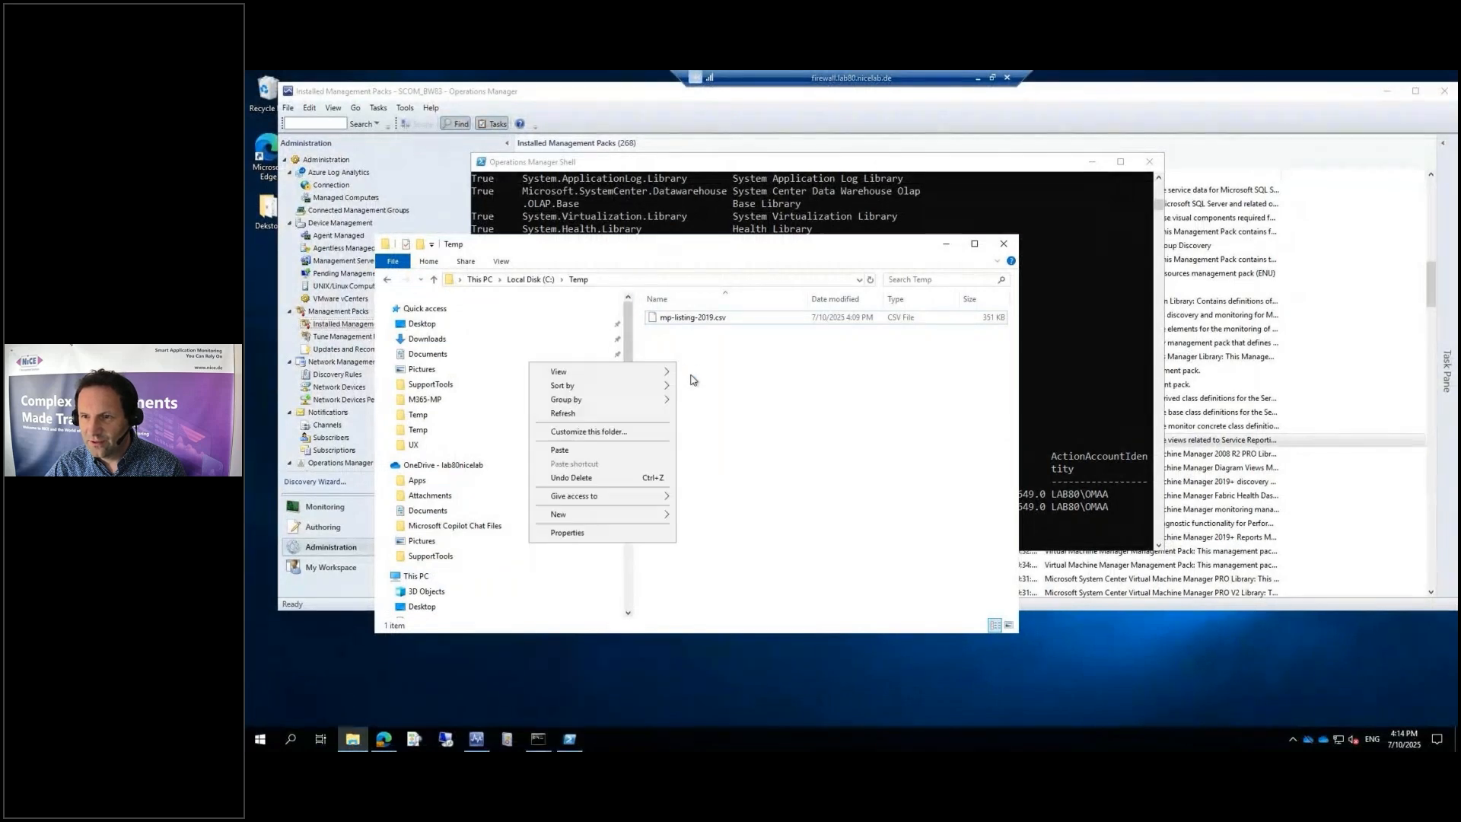
{"action": "left_click", "coordinate": [587, 451]}
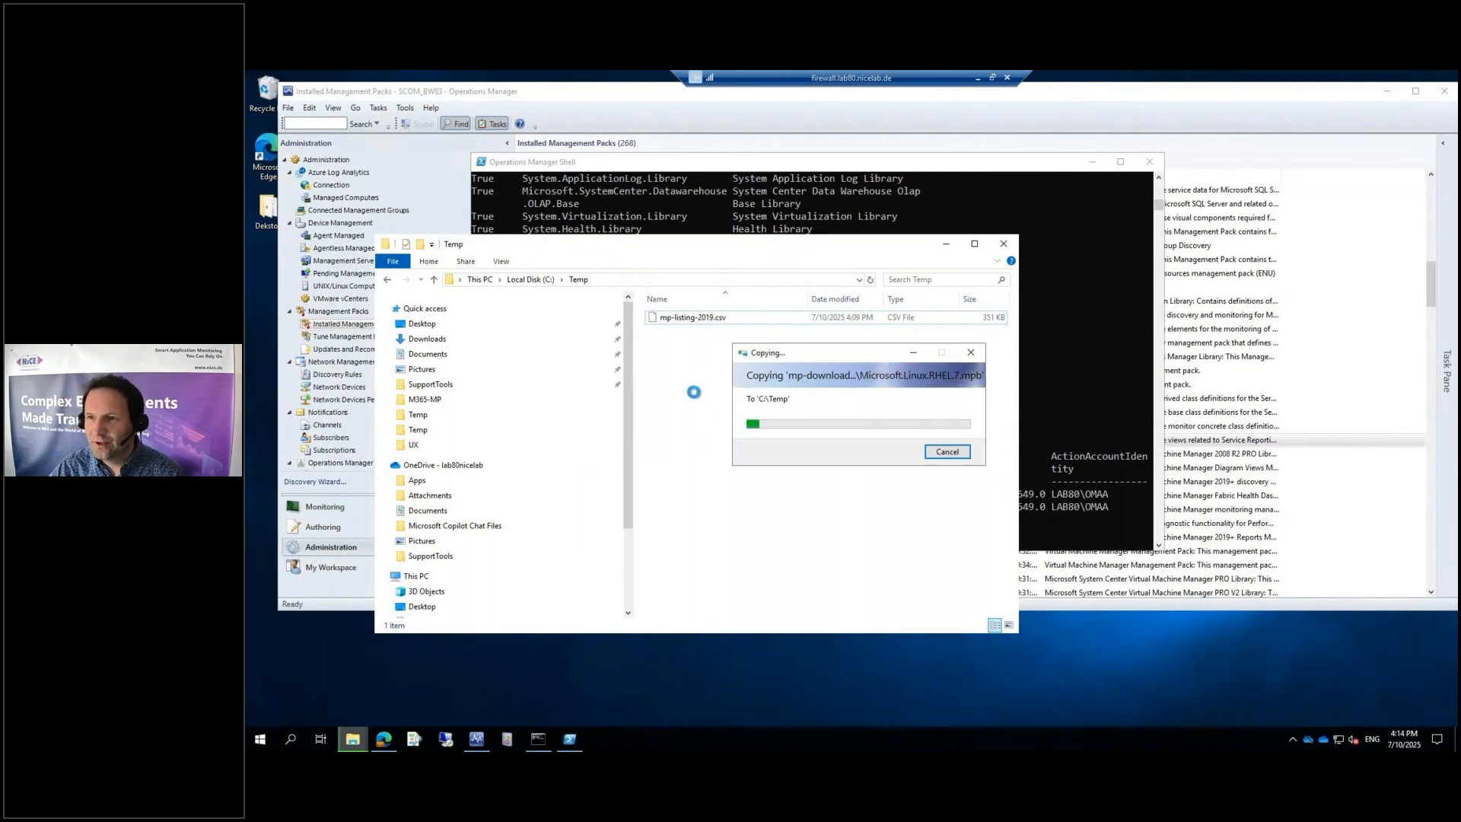
{"action": "left_click_drag", "start_coordinate": [806, 358], "coordinate": [858, 302]}
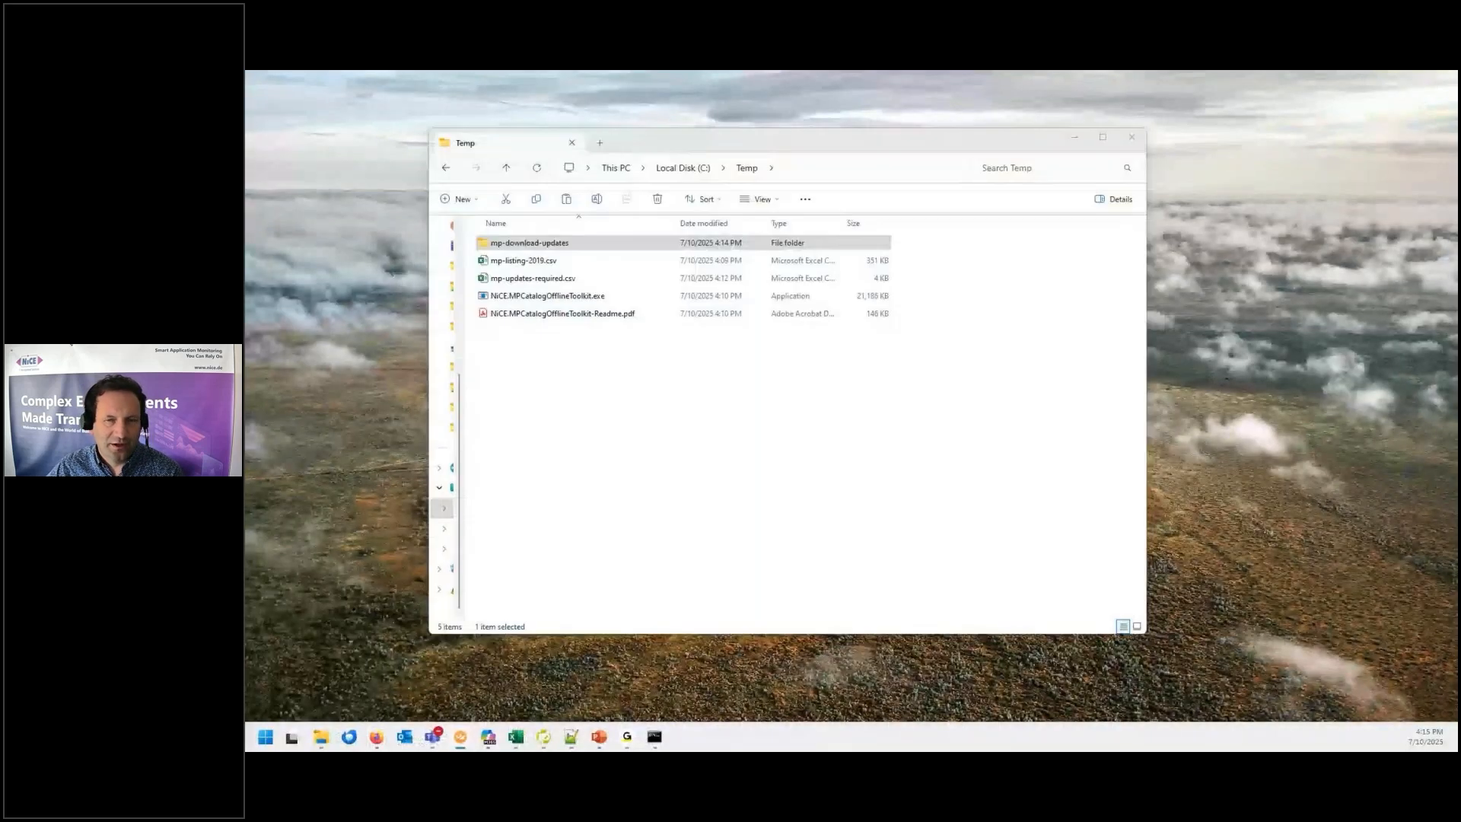
Check the sizes of the RHEL.7 and SLES.12 .mpb files in the local mp-download-updates folder, and return to the remote session.
{"action": "left_click", "coordinate": [321, 736]}
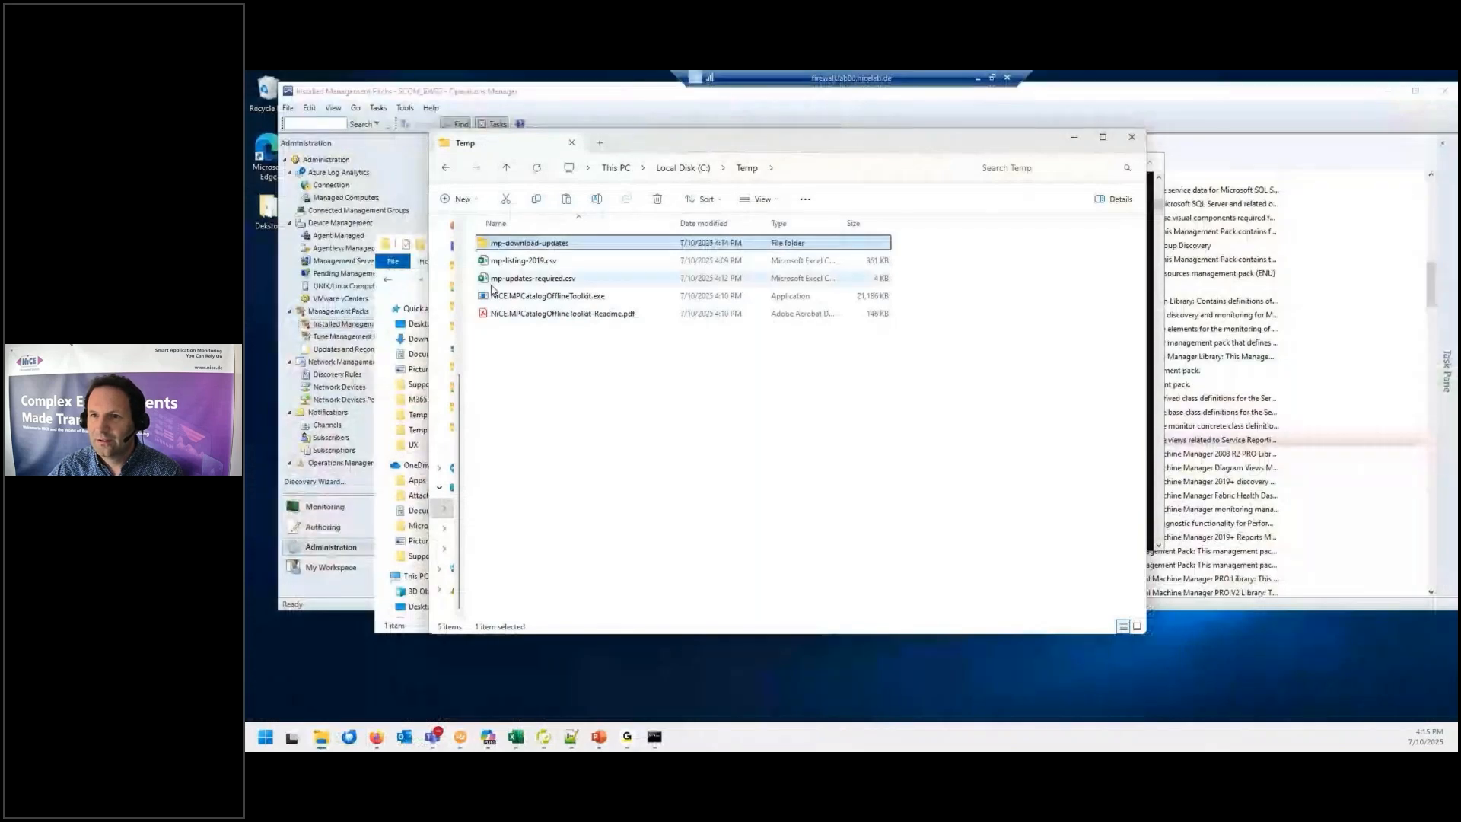
{"action": "double_click", "coordinate": [513, 243]}
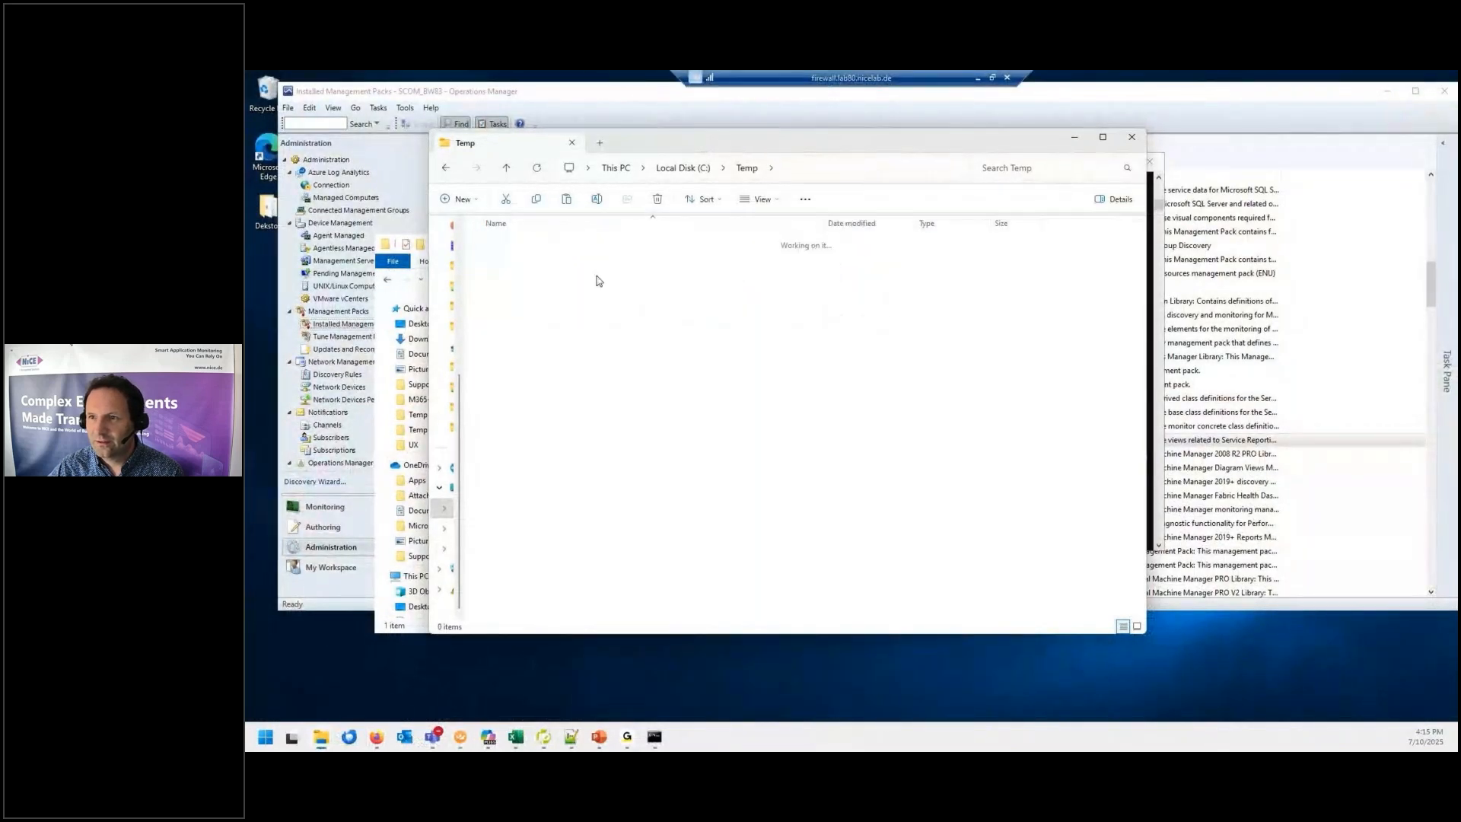
{"action": "left_click", "coordinate": [1008, 298]}
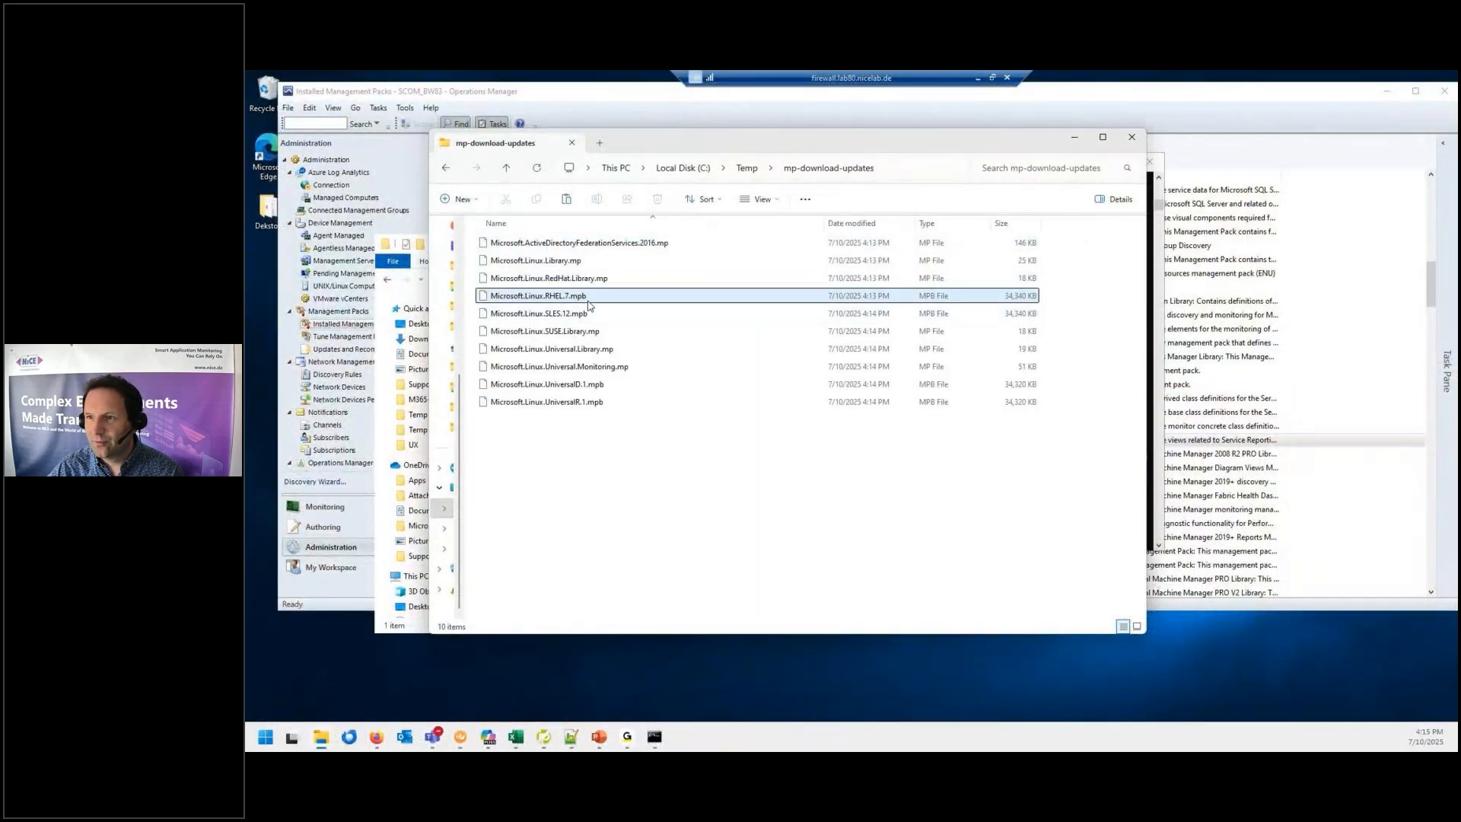
{"action": "left_click", "coordinate": [1009, 313]}
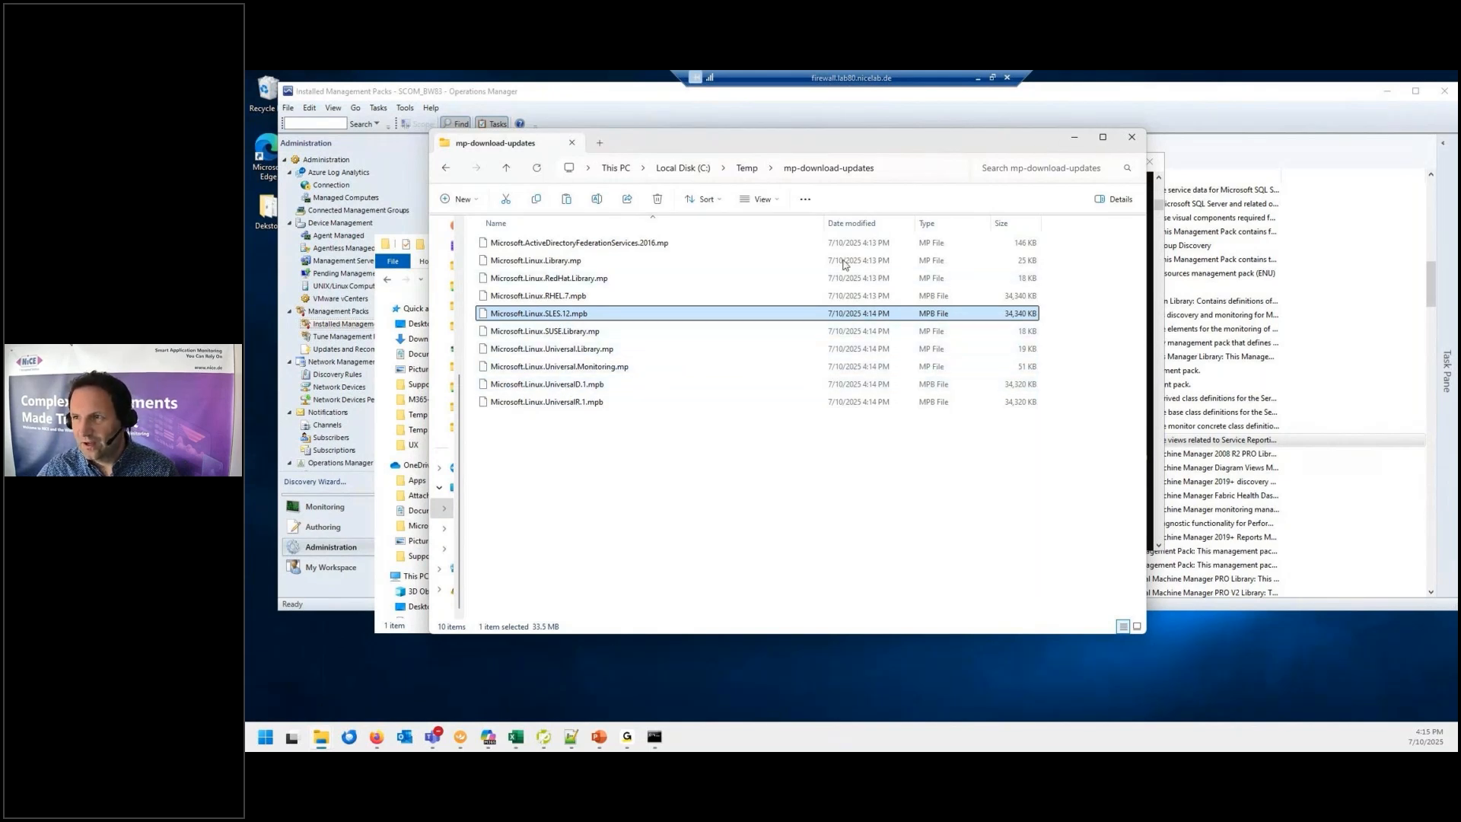
{"action": "left_click", "coordinate": [1074, 144]}
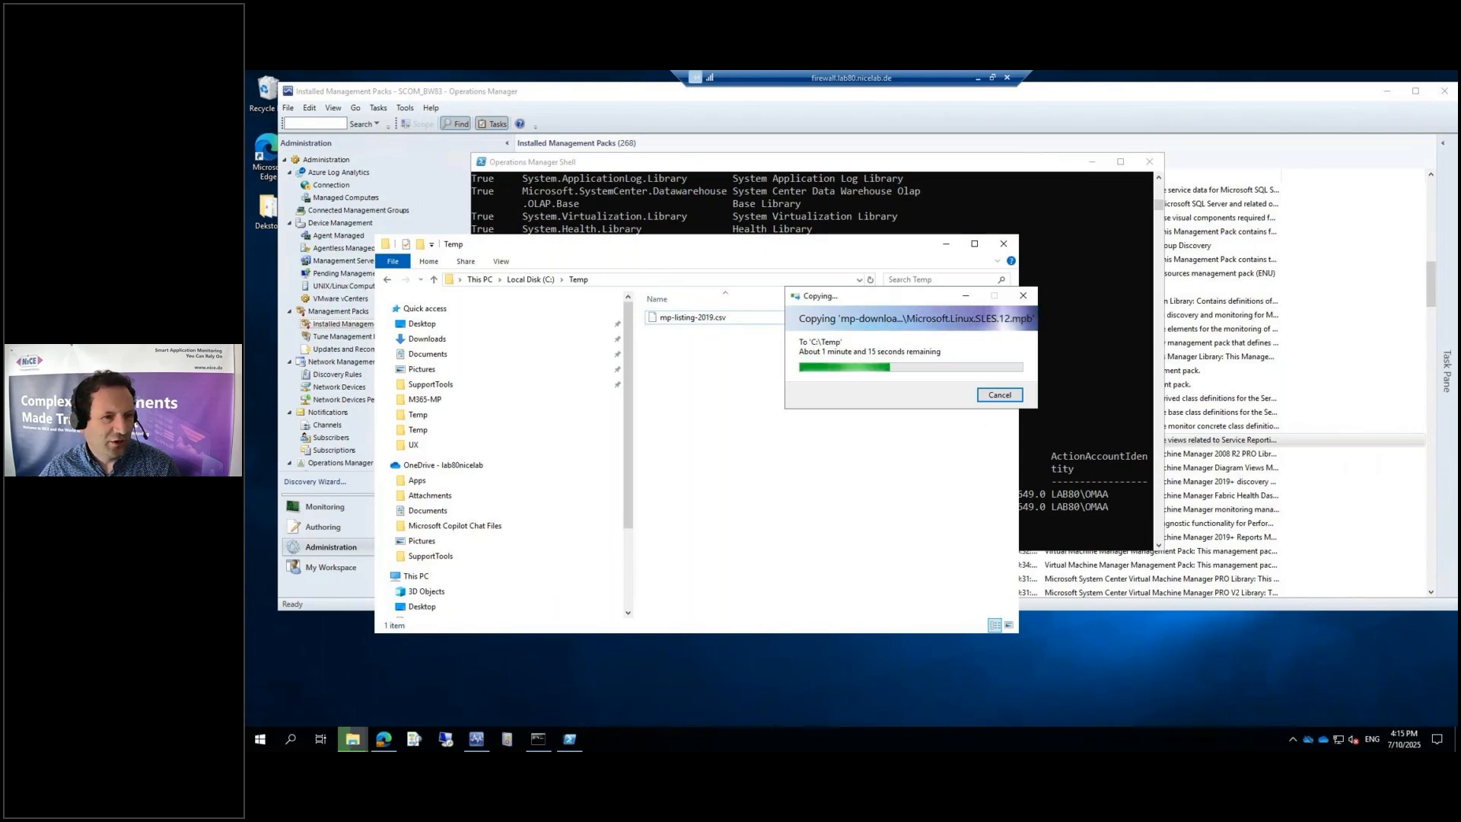
In the local Command Prompt, try to rerun the toolkit for mp-listing-2019.csv with -omv 10.19.10500.0 and output file mp-updates-required.csv.
{"action": "key", "text": "alt+Tab"}
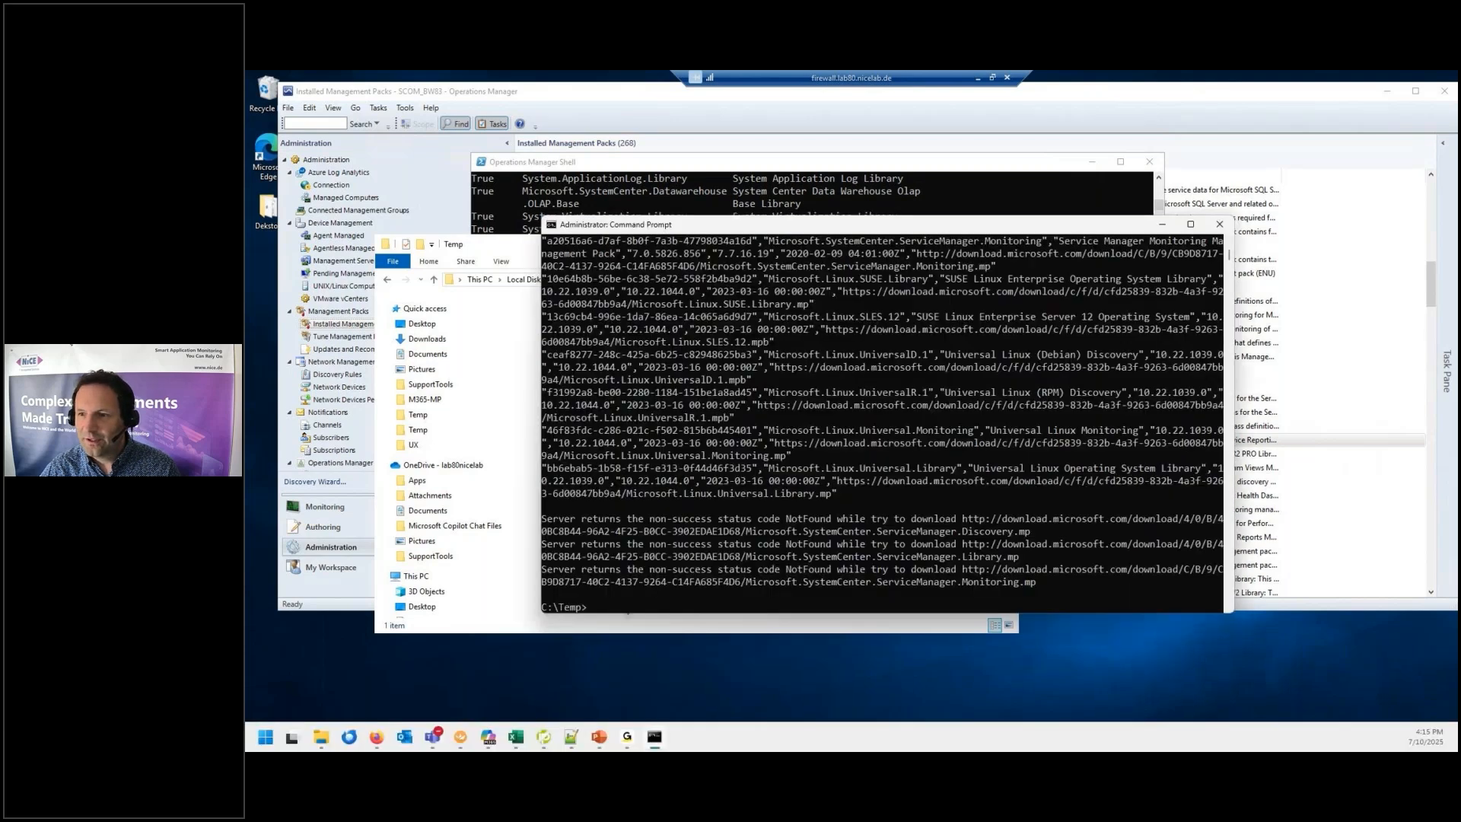
{"action": "left_click", "coordinate": [861, 545]}
{"action": "key", "text": "Up"}
{"action": "key", "text": "Up"}
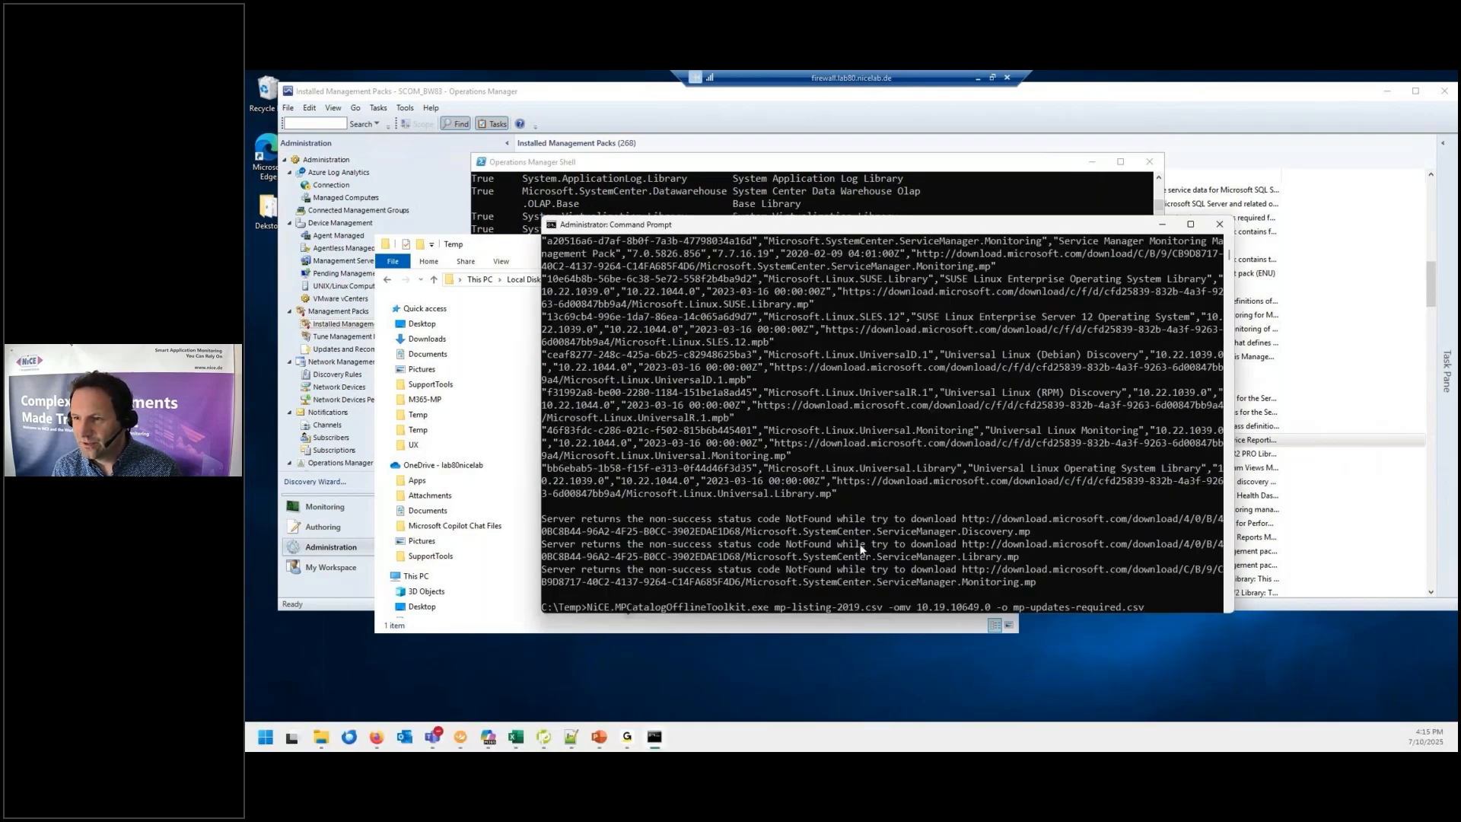
{"action": "key", "text": "Left"}
{"action": "key", "text": "Left"}
{"action": "key", "text": "Left"}
{"action": "key", "text": "Left"}
{"action": "key", "text": "Left"}
{"action": "key", "text": "Left"}
{"action": "key", "text": "Left"}
{"action": "key", "text": "Left"}
{"action": "key", "text": "Left"}
{"action": "key", "text": "Left"}
{"action": "key", "text": "Left"}
{"action": "key", "text": "Left"}
{"action": "key", "text": "Left"}
{"action": "key", "text": "Left"}
{"action": "key", "text": "Left"}
{"action": "key", "text": "Left"}
{"action": "key", "text": "Left"}
{"action": "key", "text": "Left"}
{"action": "key", "text": "Left"}
{"action": "key", "text": "Left"}
{"action": "key", "text": "Delete"}
{"action": "key", "text": "Delete"}
{"action": "key", "text": "Delete"}
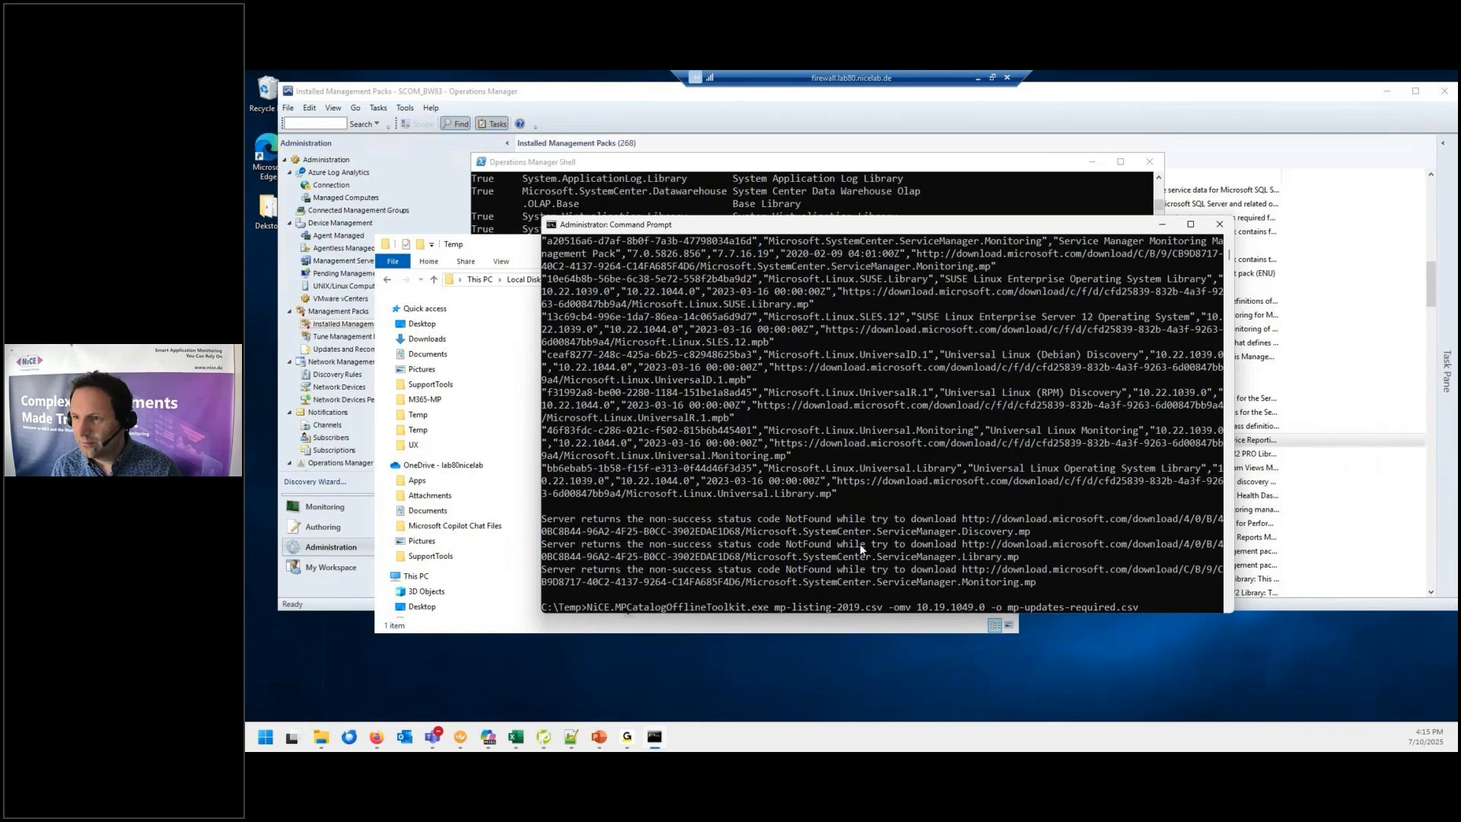
{"action": "type", "text": "500"}
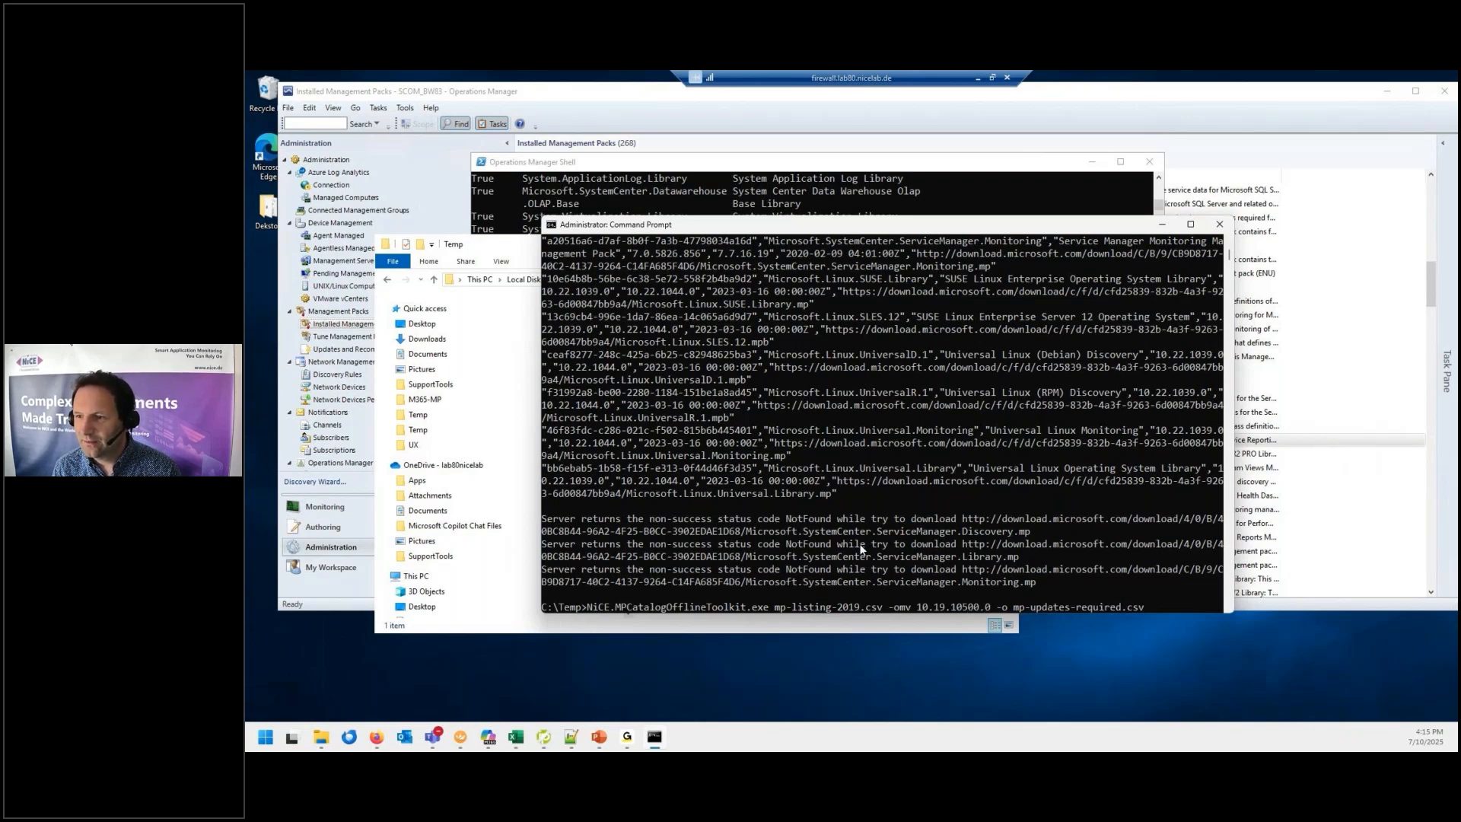
{"action": "key", "text": "Return"}
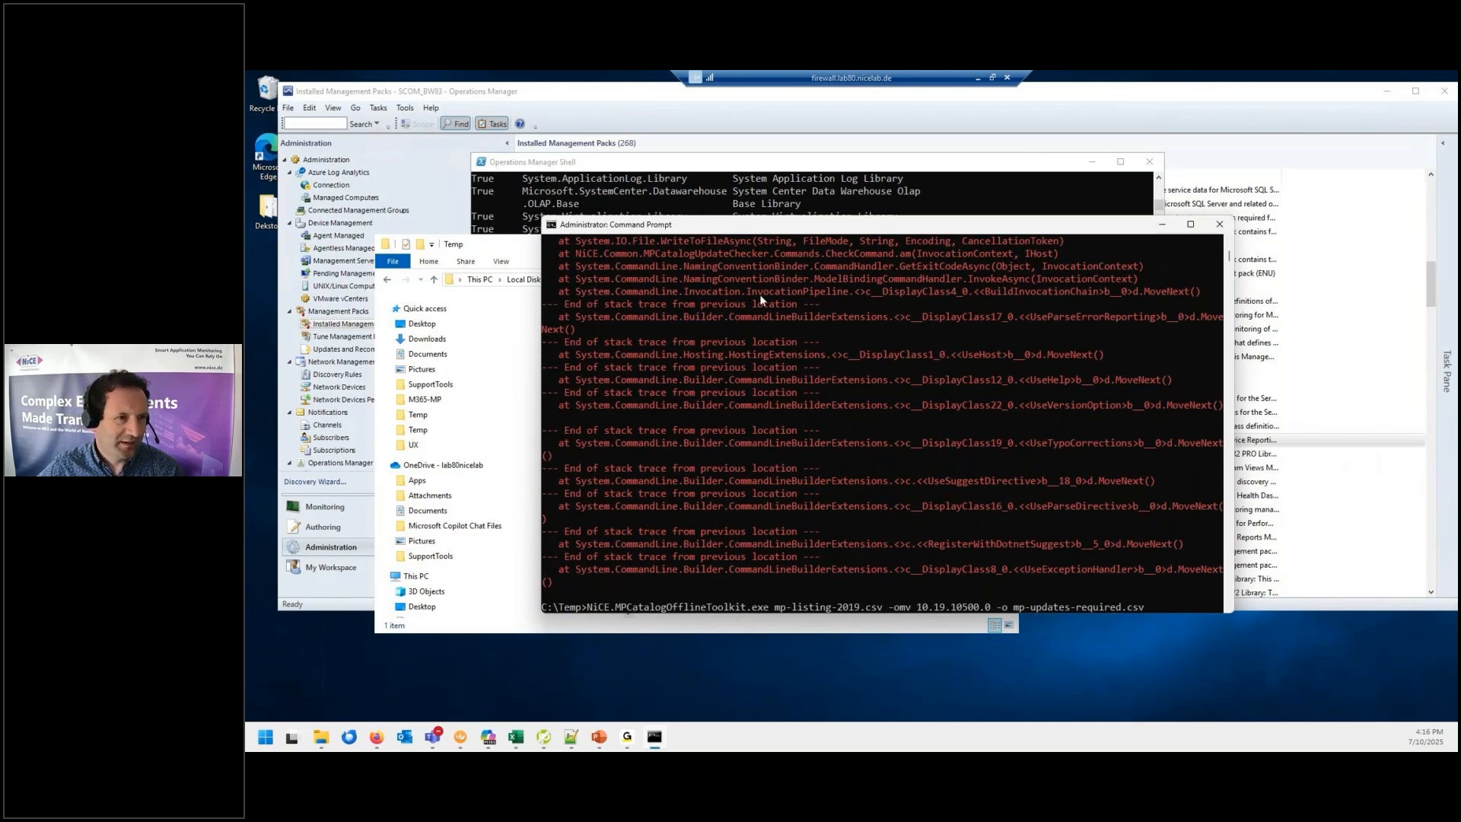
Switch to the presentation, check the toolkit's -omv option on the Step by Step slide, and return to the Command Prompt.
{"action": "left_click", "coordinate": [599, 736]}
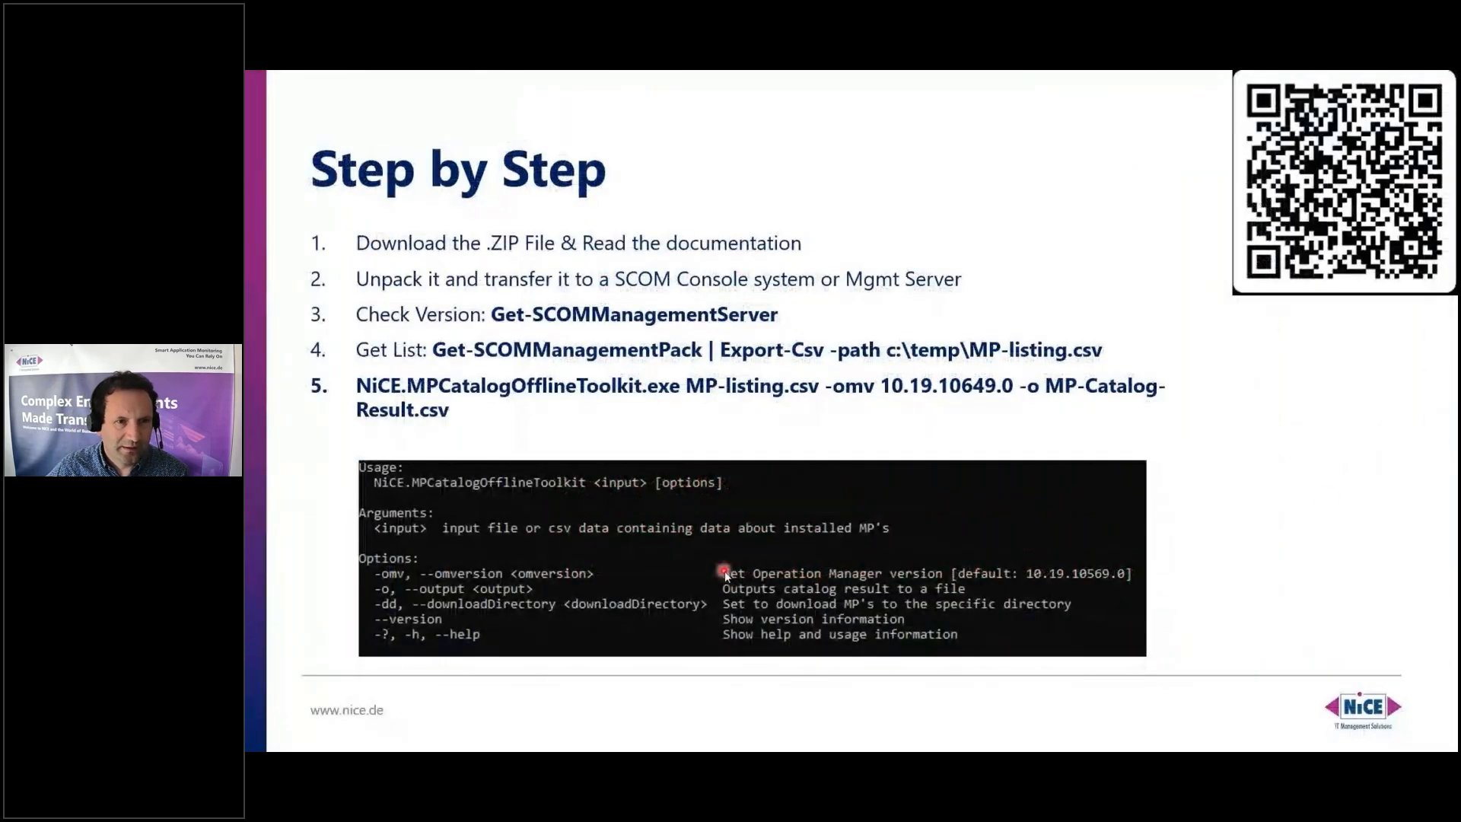
{"action": "key", "text": "Right"}
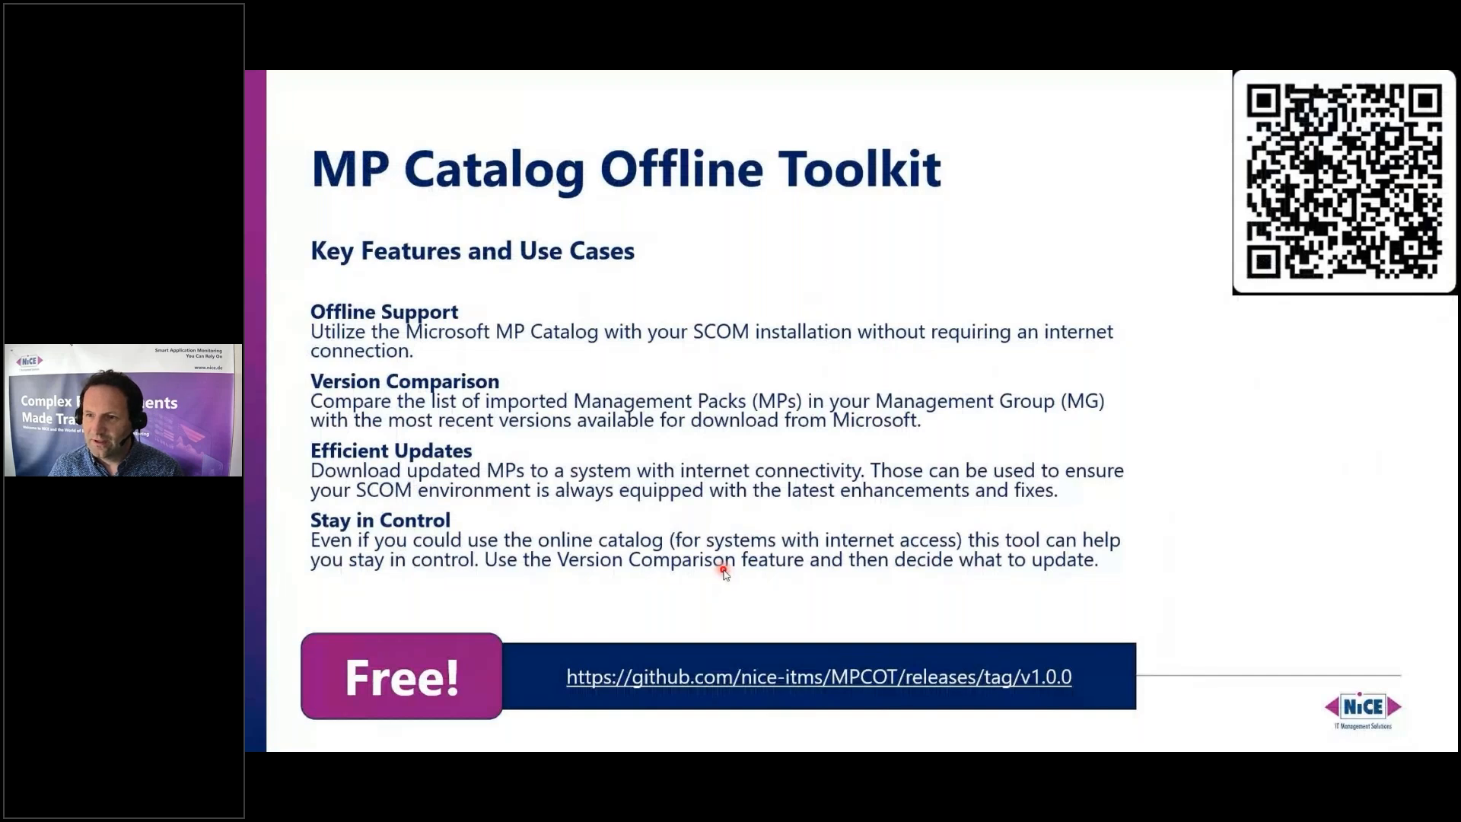
{"action": "key", "text": "Left"}
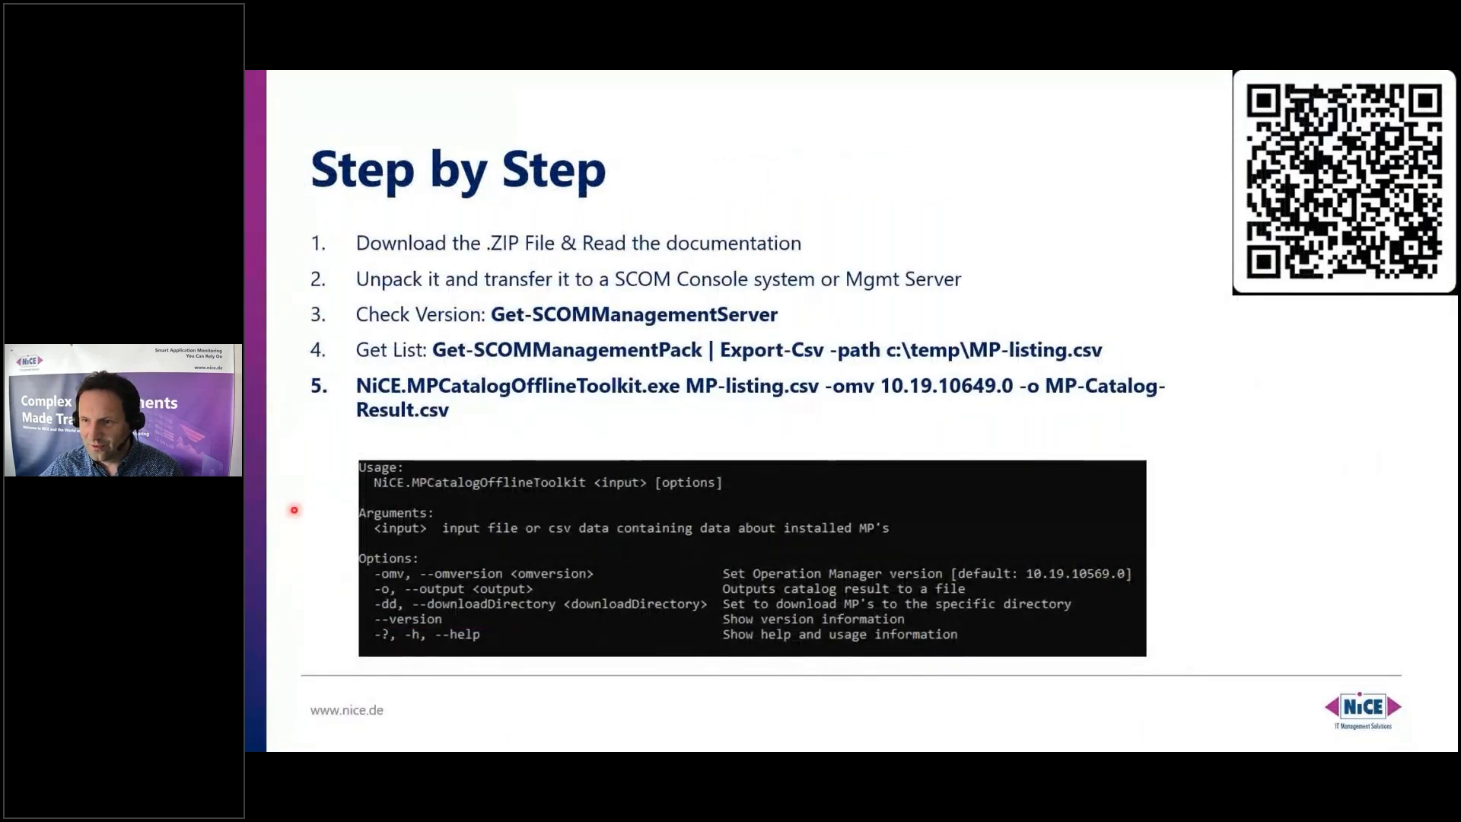
{"action": "key", "text": "alt+Tab"}
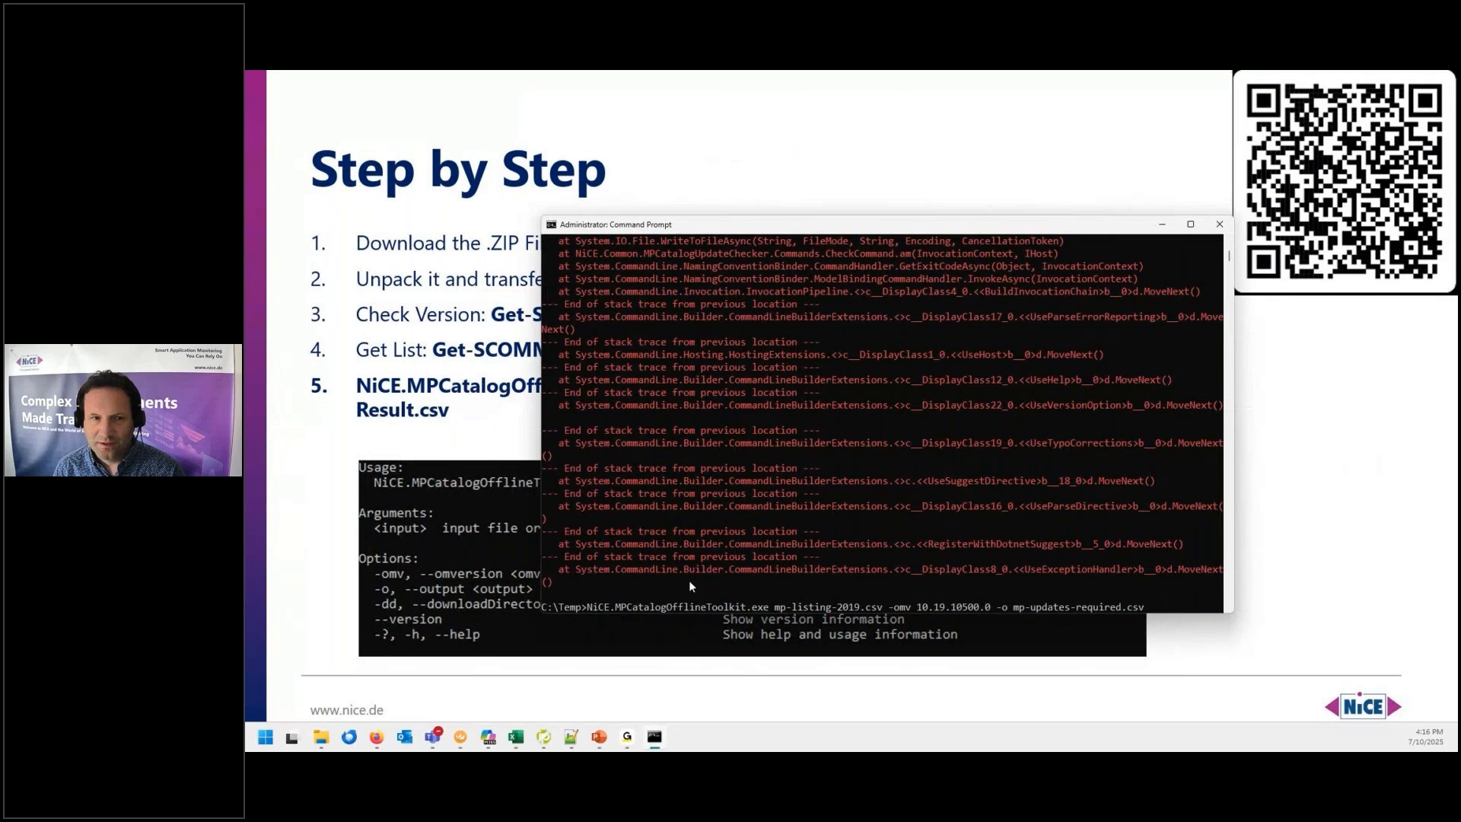
Try to rerun the toolkit for mp-listing-2019.csv with -omv 10.19.10569.0 and output file mp-updates-required.csv, and review the console output.
{"action": "key", "text": "BackSpace"}
{"action": "key", "text": "BackSpace"}
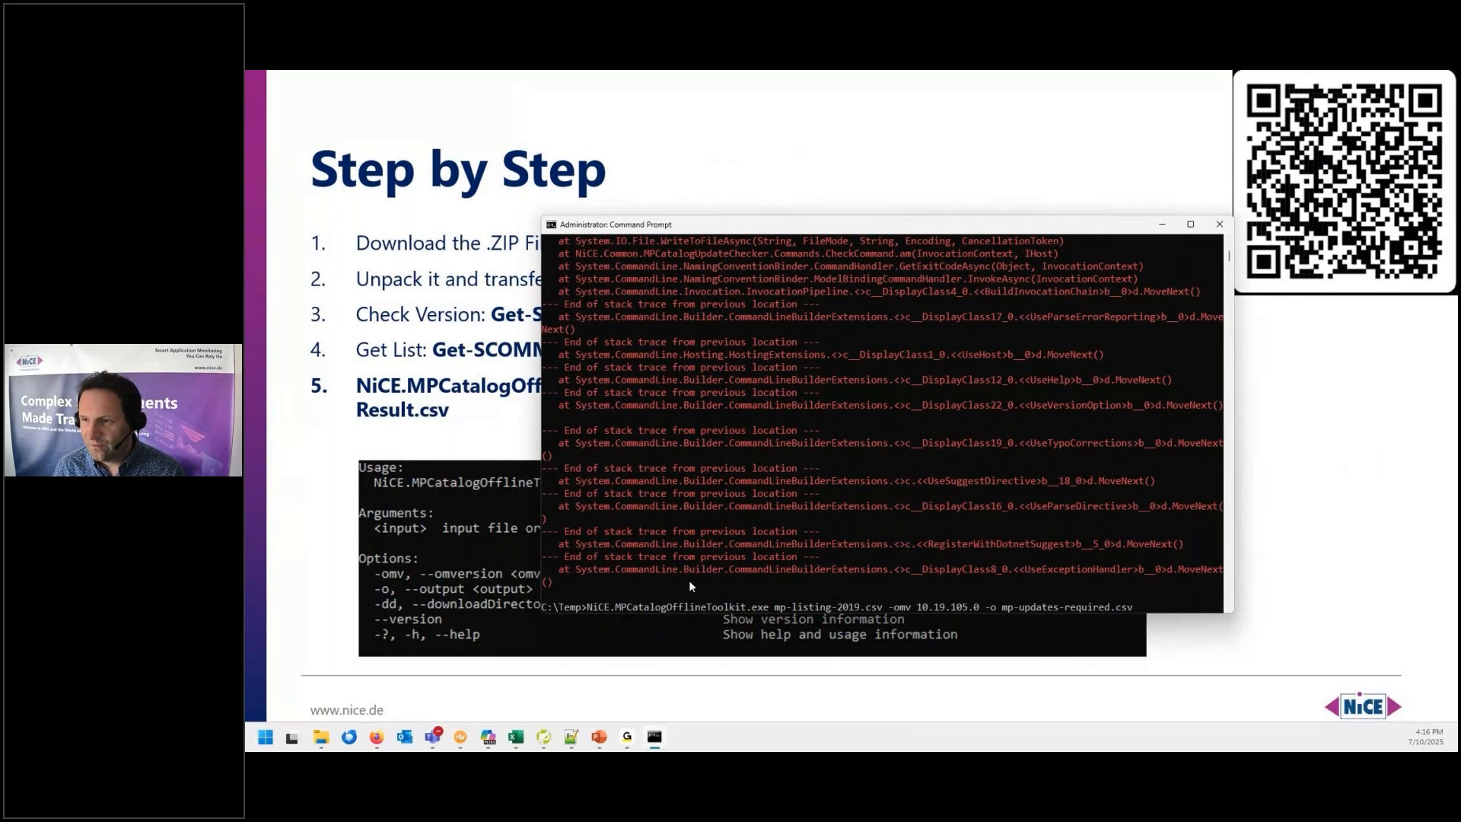
{"action": "type", "text": "69"}
{"action": "key", "text": "Return"}
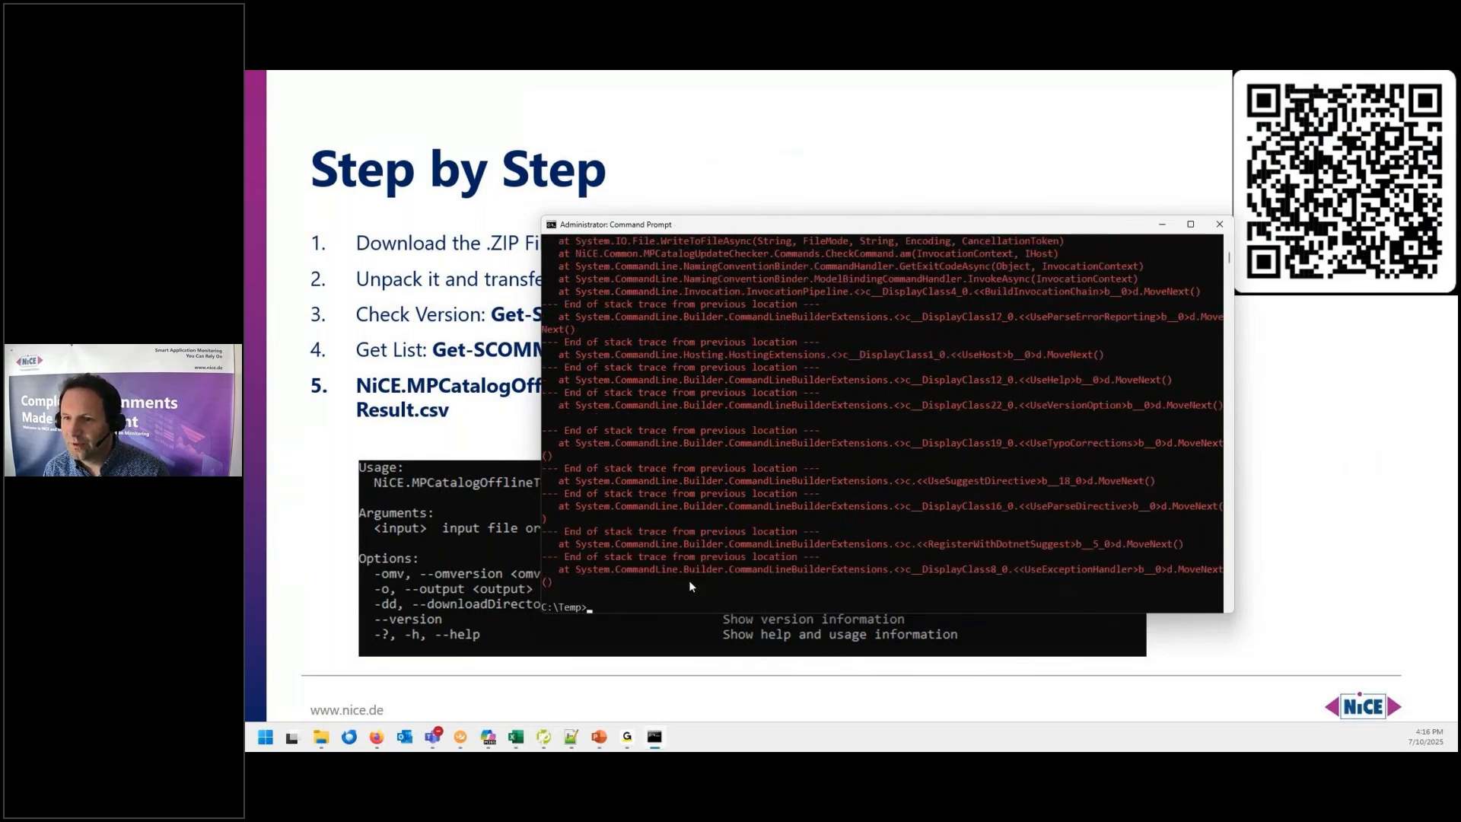
{"action": "scroll", "coordinate": [689, 586], "scroll_direction": "up", "scroll_amount": 5}
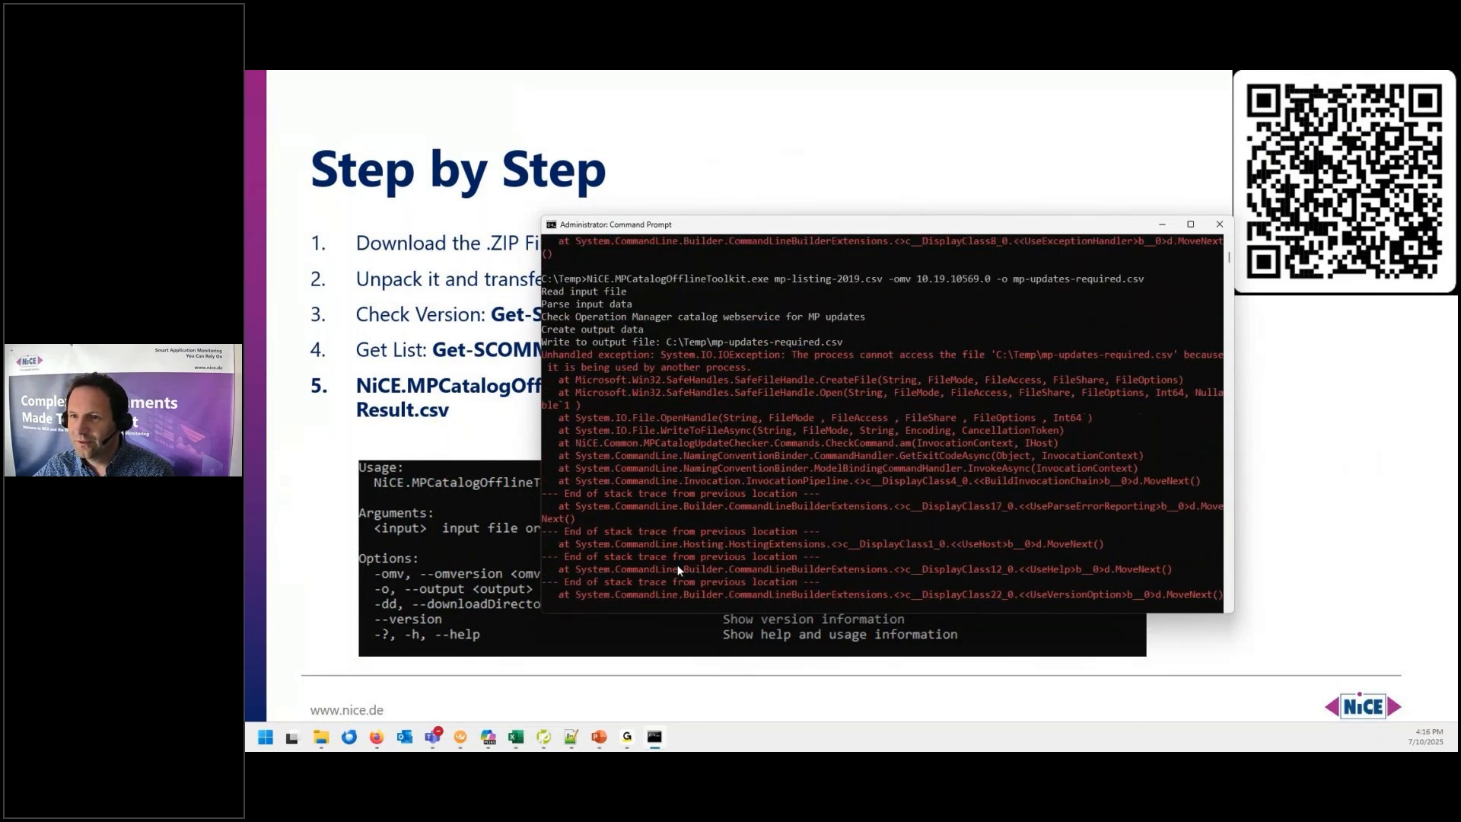
{"action": "scroll", "coordinate": [679, 453], "scroll_direction": "down", "scroll_amount": 6}
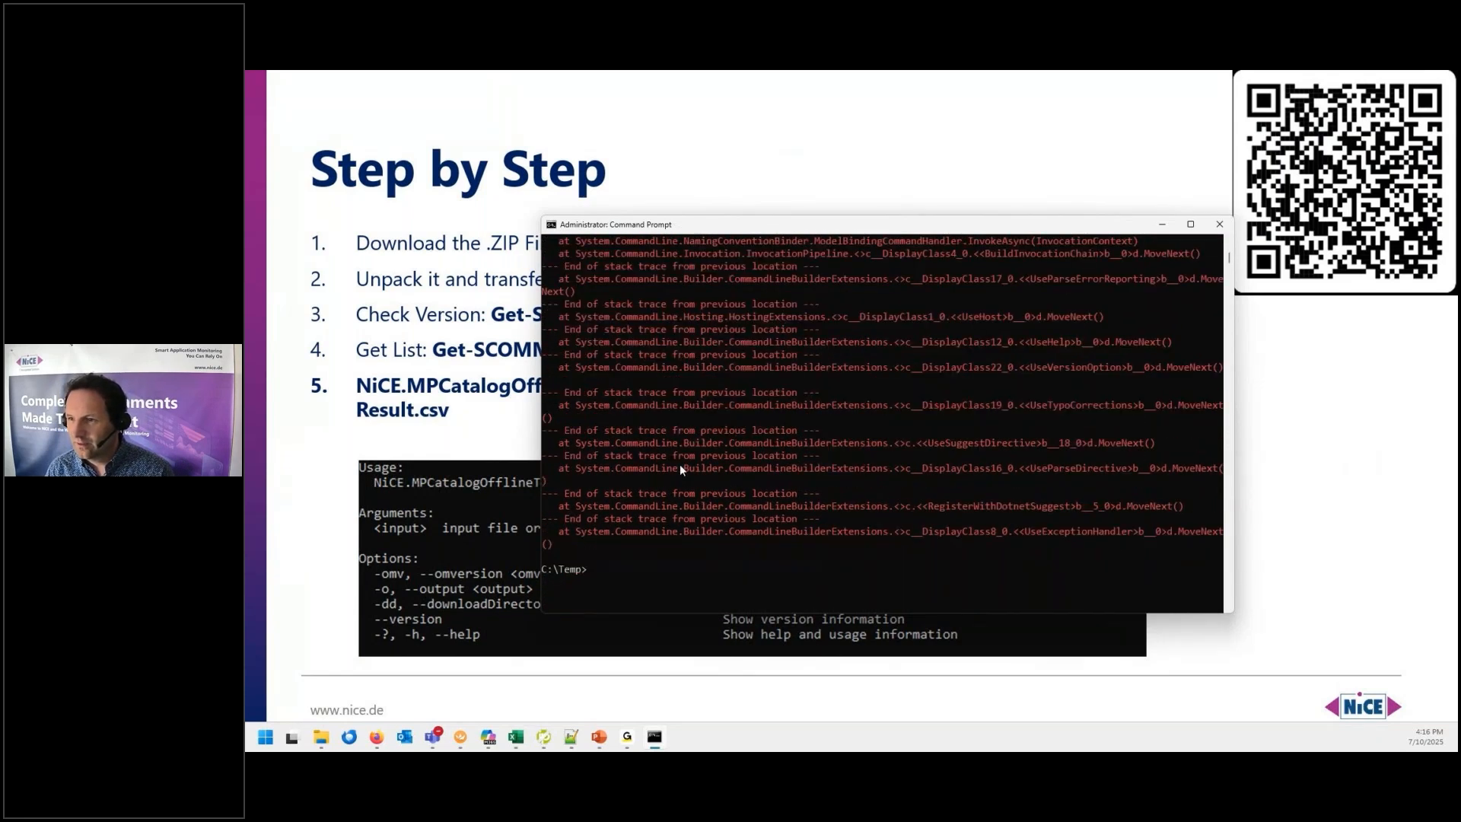
Rerun the toolkit for mp-listing-2019.csv with -omv 10.19.10569.0 and no output file, so the results are printed in the console.
{"action": "key", "text": "Up"}
{"action": "key", "text": "BackSpace"}
{"action": "key", "text": "BackSpace"}
{"action": "key", "text": "BackSpace"}
{"action": "key", "text": "BackSpace"}
{"action": "key", "text": "BackSpace"}
{"action": "key", "text": "BackSpace"}
{"action": "key", "text": "BackSpace"}
{"action": "key", "text": "BackSpace"}
{"action": "key", "text": "BackSpace"}
{"action": "key", "text": "BackSpace"}
{"action": "key", "text": "BackSpace"}
{"action": "key", "text": "BackSpace"}
{"action": "key", "text": "BackSpace"}
{"action": "key", "text": "BackSpace"}
{"action": "key", "text": "BackSpace"}
{"action": "key", "text": "BackSpace"}
{"action": "key", "text": "BackSpace"}
{"action": "key", "text": "BackSpace"}
{"action": "key", "text": "BackSpace"}
{"action": "key", "text": "BackSpace"}
{"action": "key", "text": "BackSpace"}
{"action": "key", "text": "BackSpace"}
{"action": "key", "text": "BackSpace"}
{"action": "key", "text": "BackSpace"}
{"action": "key", "text": "BackSpace"}
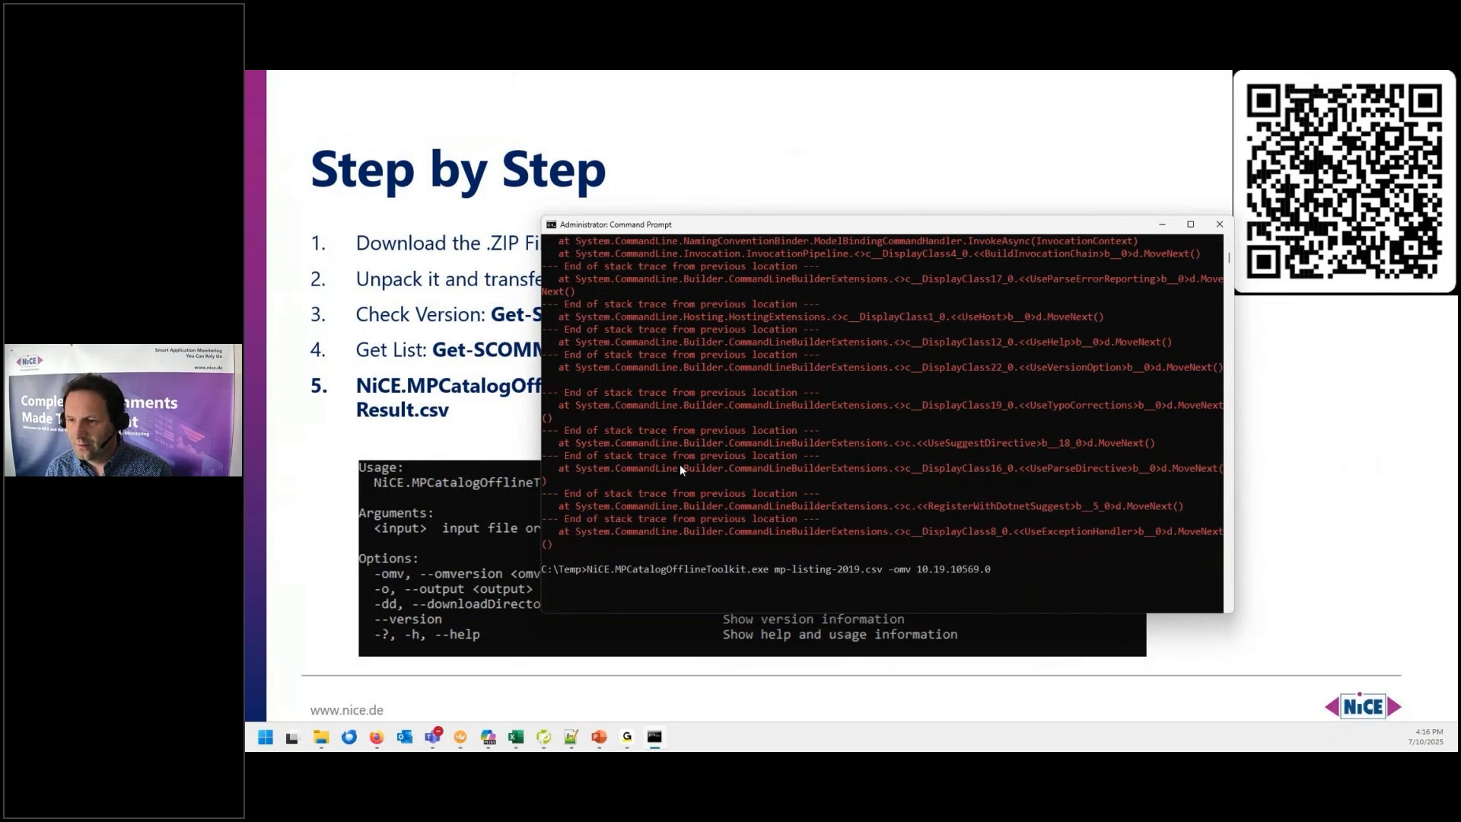
{"action": "key", "text": "Return"}
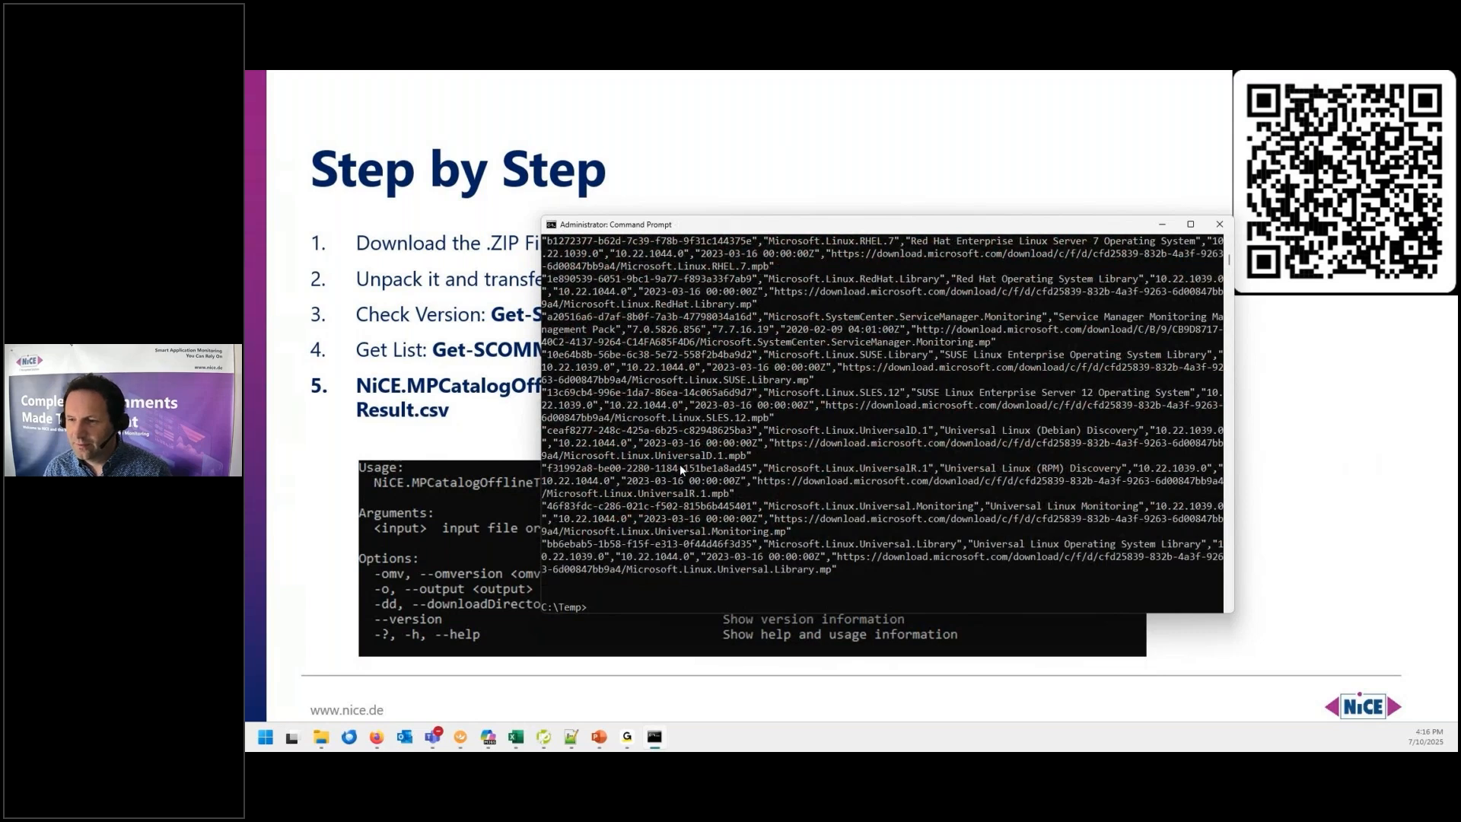
Run the toolkit for mp-listing-2019.csv with -omv 10.19.10569.0, writing the results to mp-updates-required-2.csv.
{"action": "key", "text": "Up"}
{"action": "key", "text": "Up"}
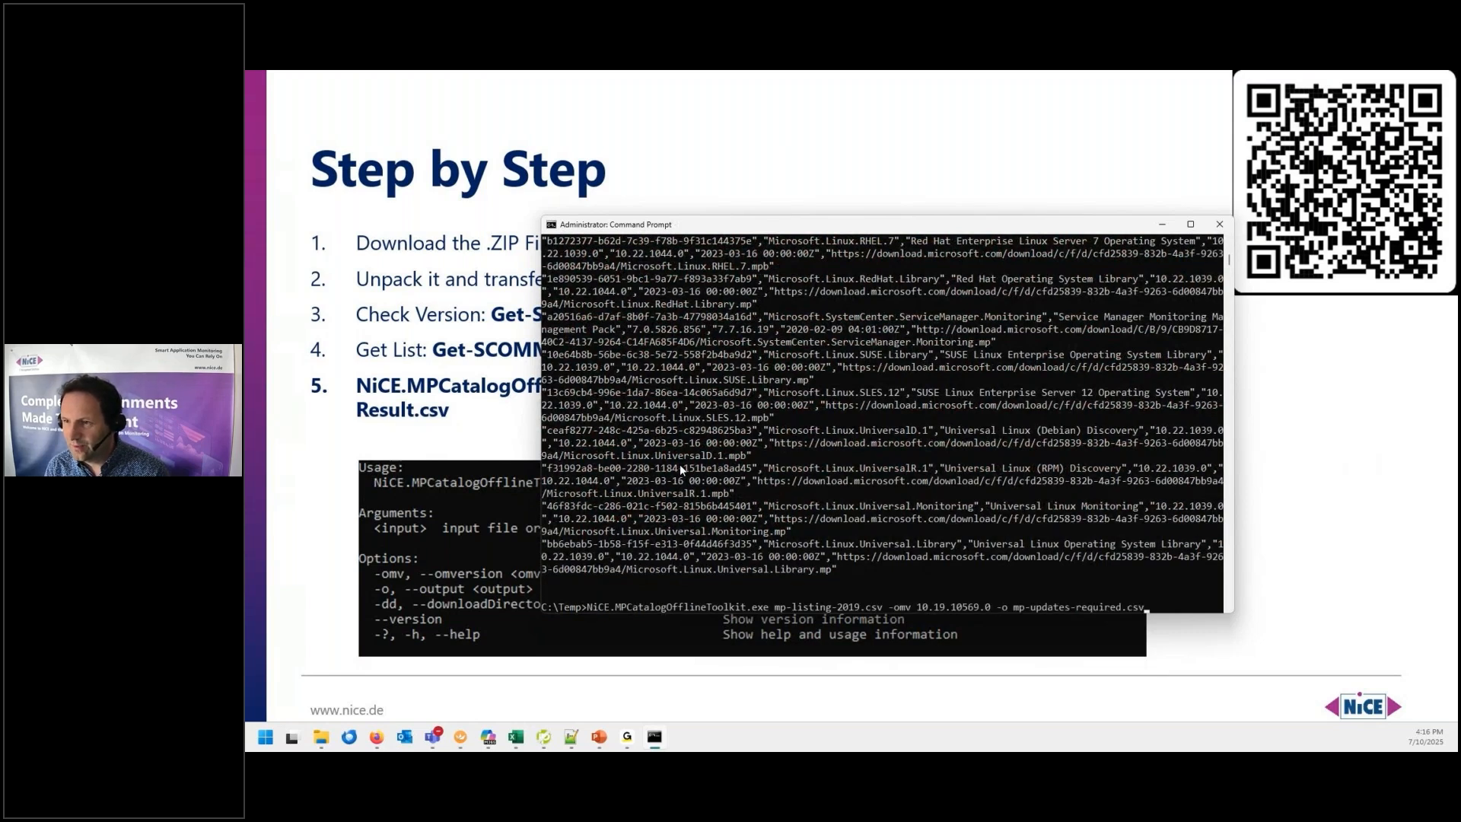
{"action": "key", "text": "Left"}
{"action": "key", "text": "Left"}
{"action": "key", "text": "Left"}
{"action": "key", "text": "Left"}
{"action": "type", "text": "-2"}
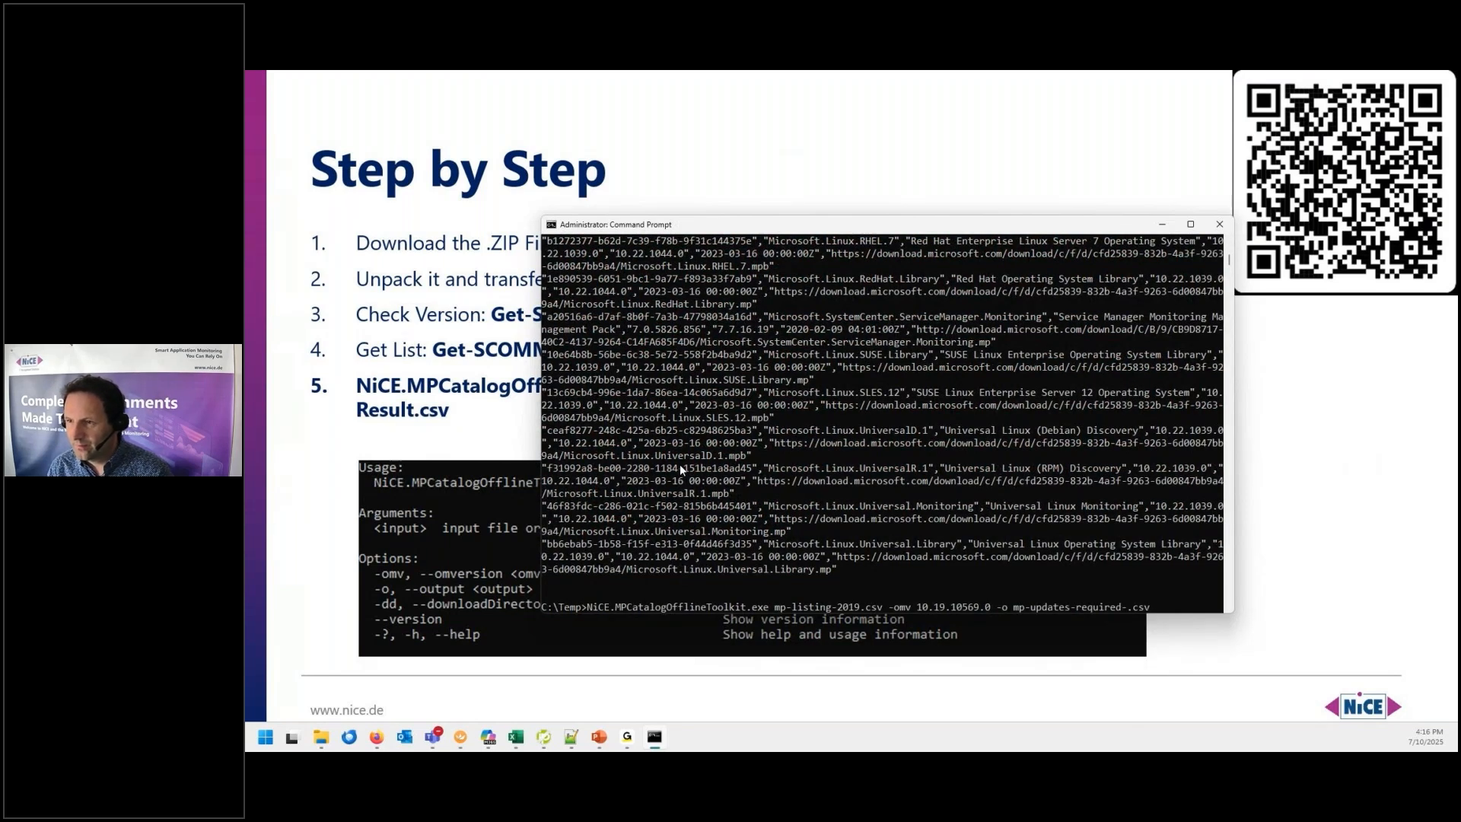
{"action": "key", "text": "Return"}
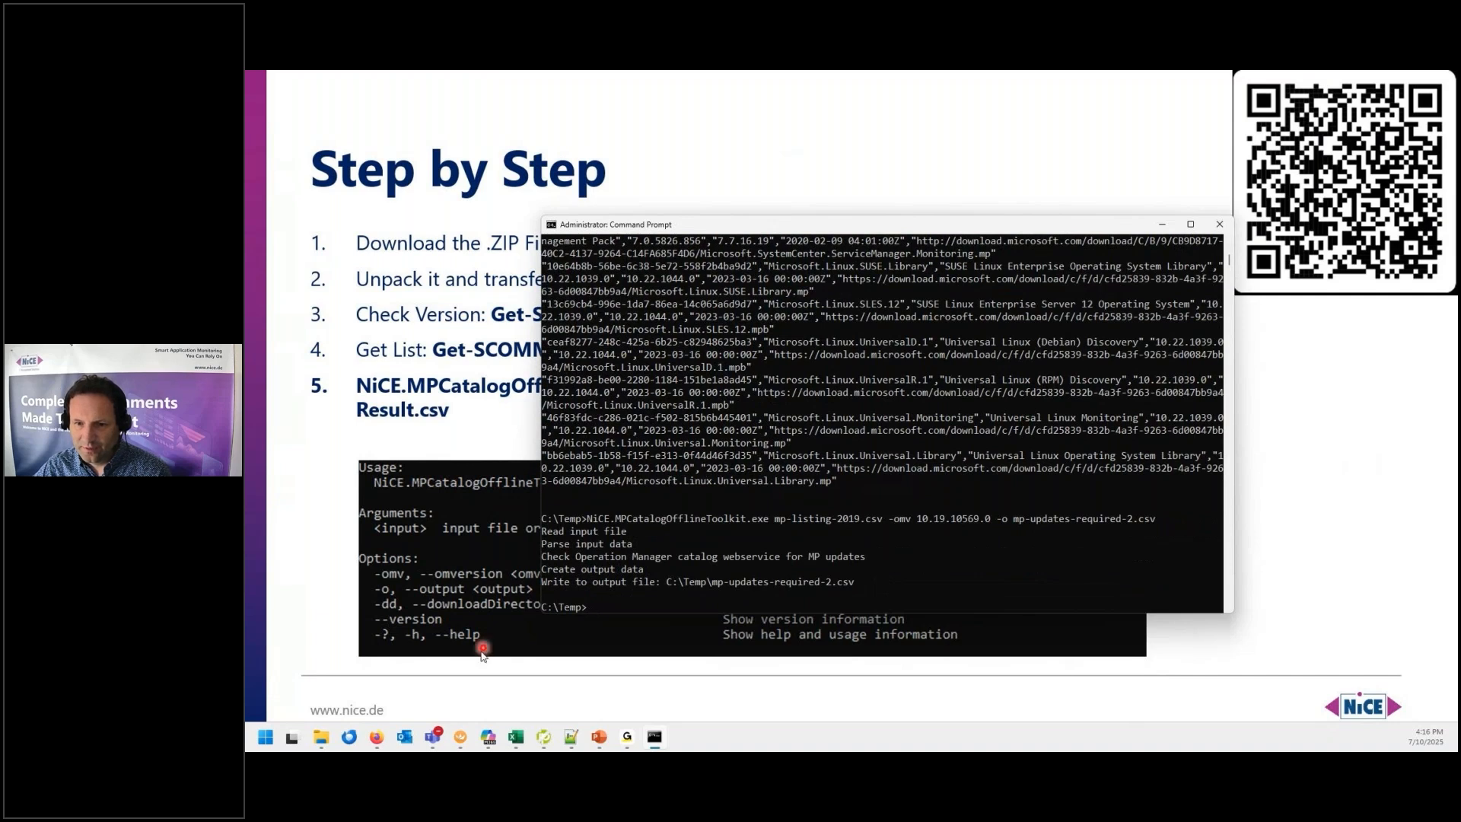
Open mp-updates-required-2.csv from the local C:\Temp in Excel and select all listed management pack IDs to count them.
{"action": "left_click", "coordinate": [334, 736]}
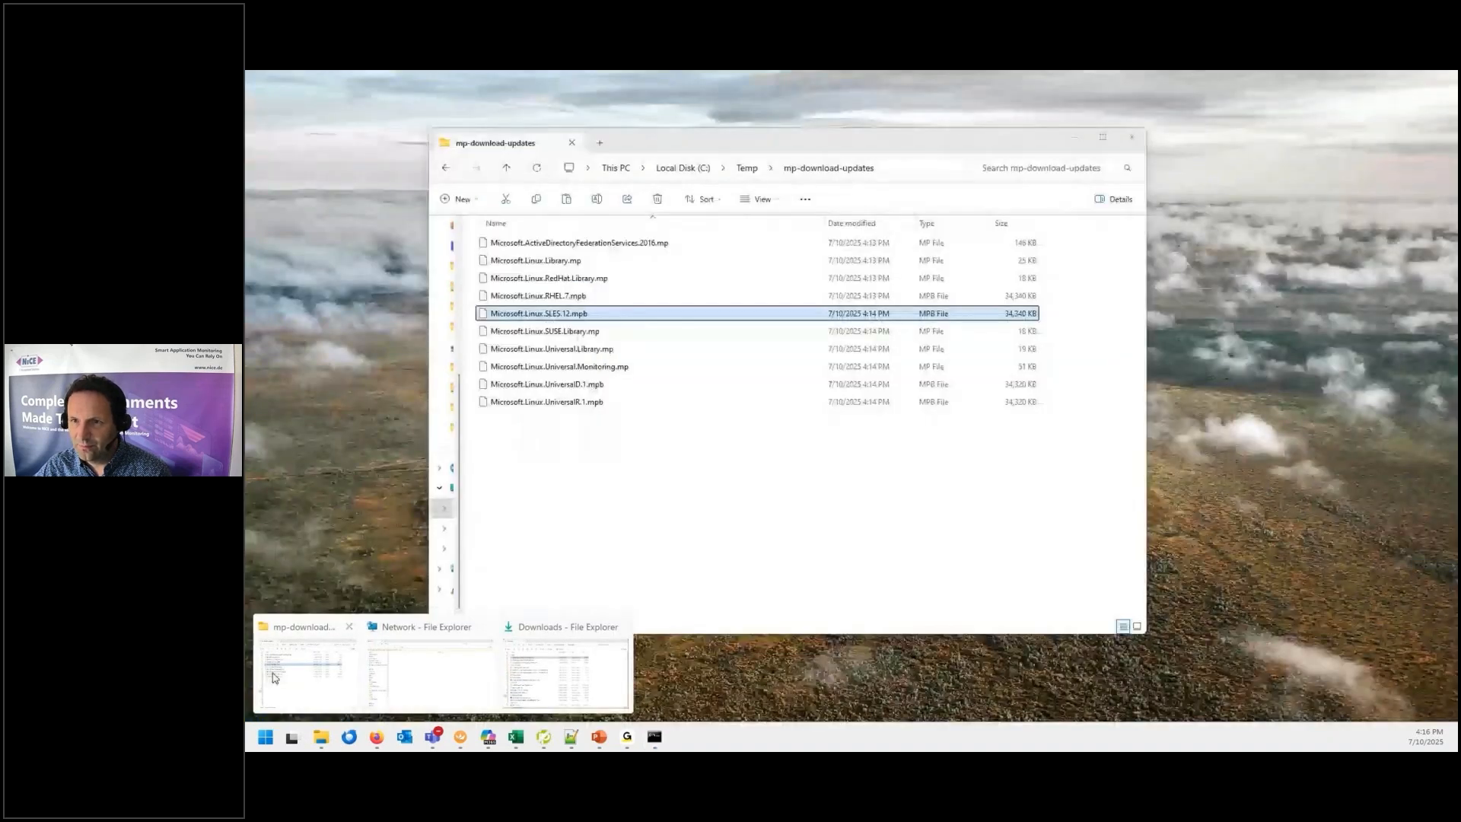
{"action": "left_click", "coordinate": [308, 669]}
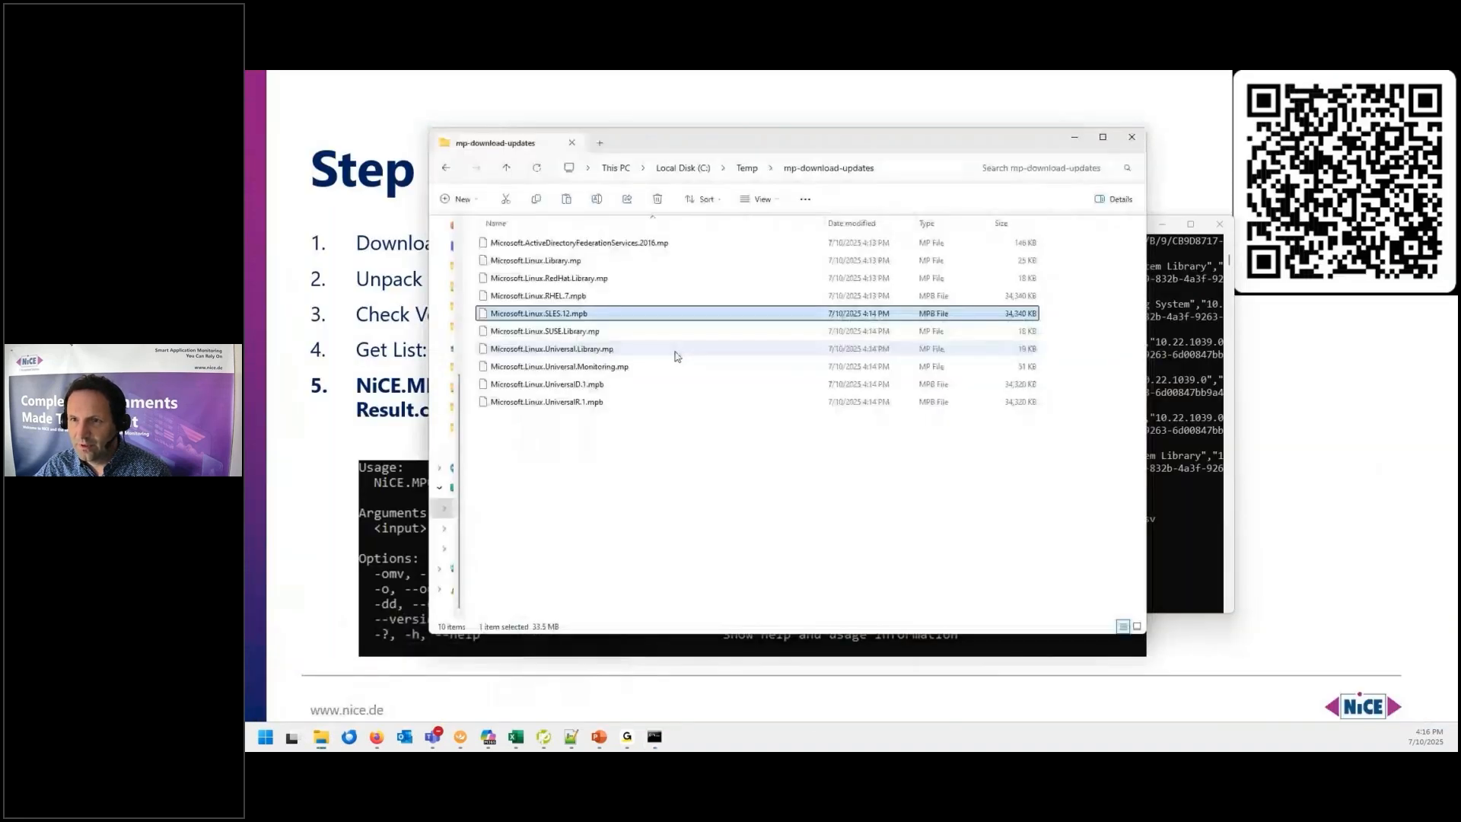
{"action": "left_click", "coordinate": [746, 168]}
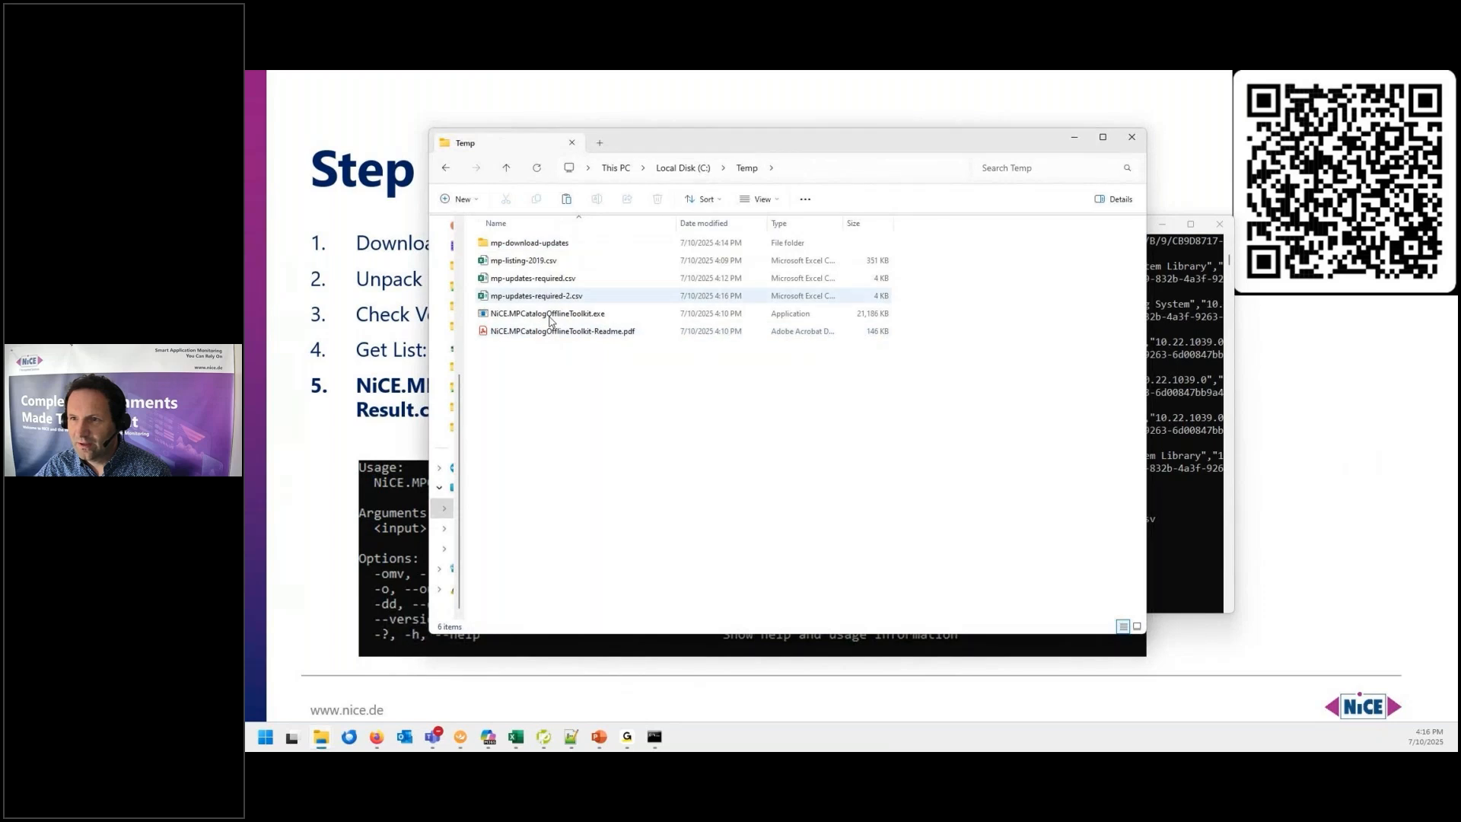
{"action": "left_click", "coordinate": [525, 261]}
{"action": "left_click", "coordinate": [535, 282]}
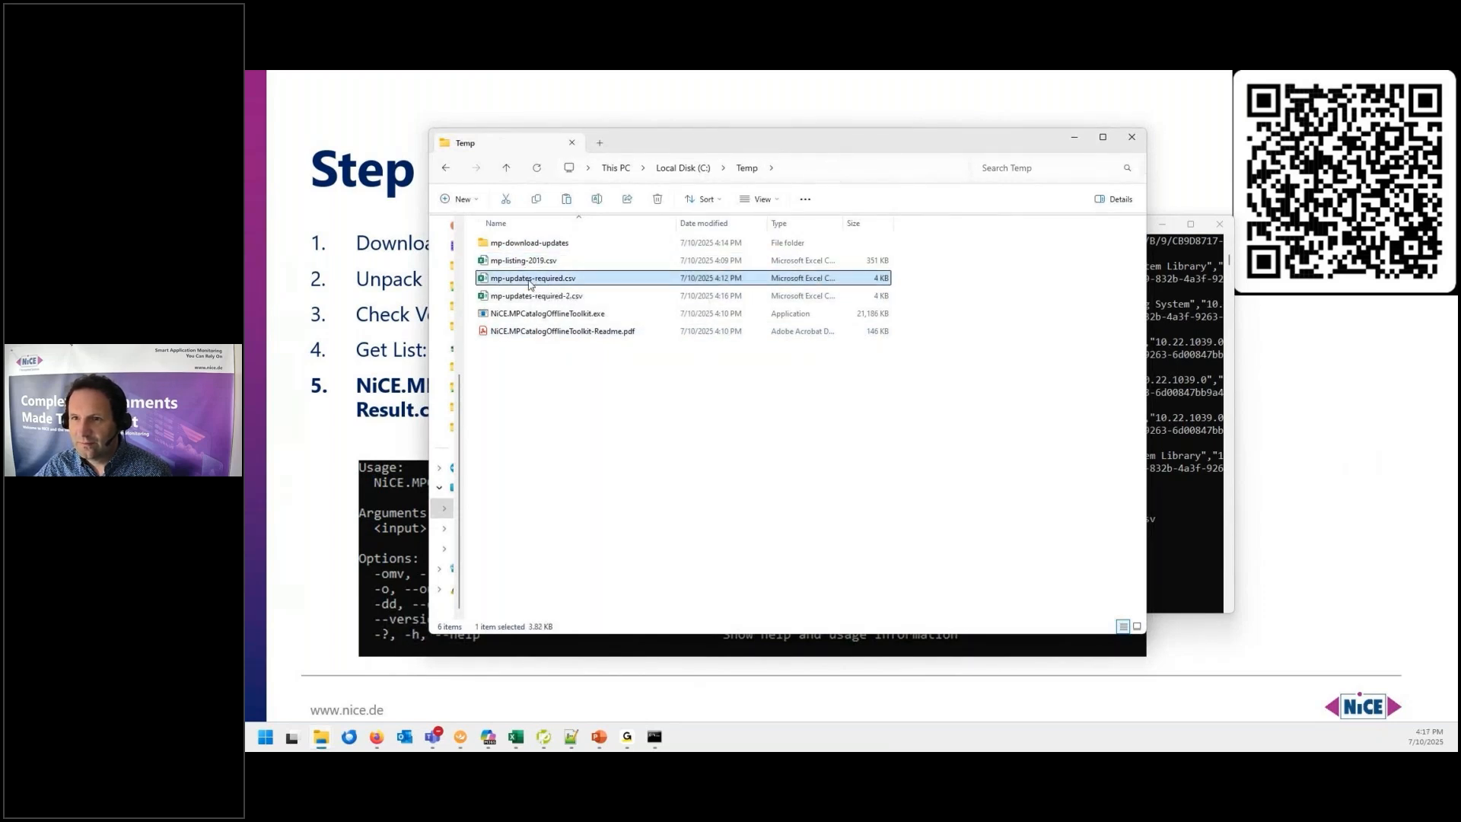
{"action": "left_click", "coordinate": [542, 299]}
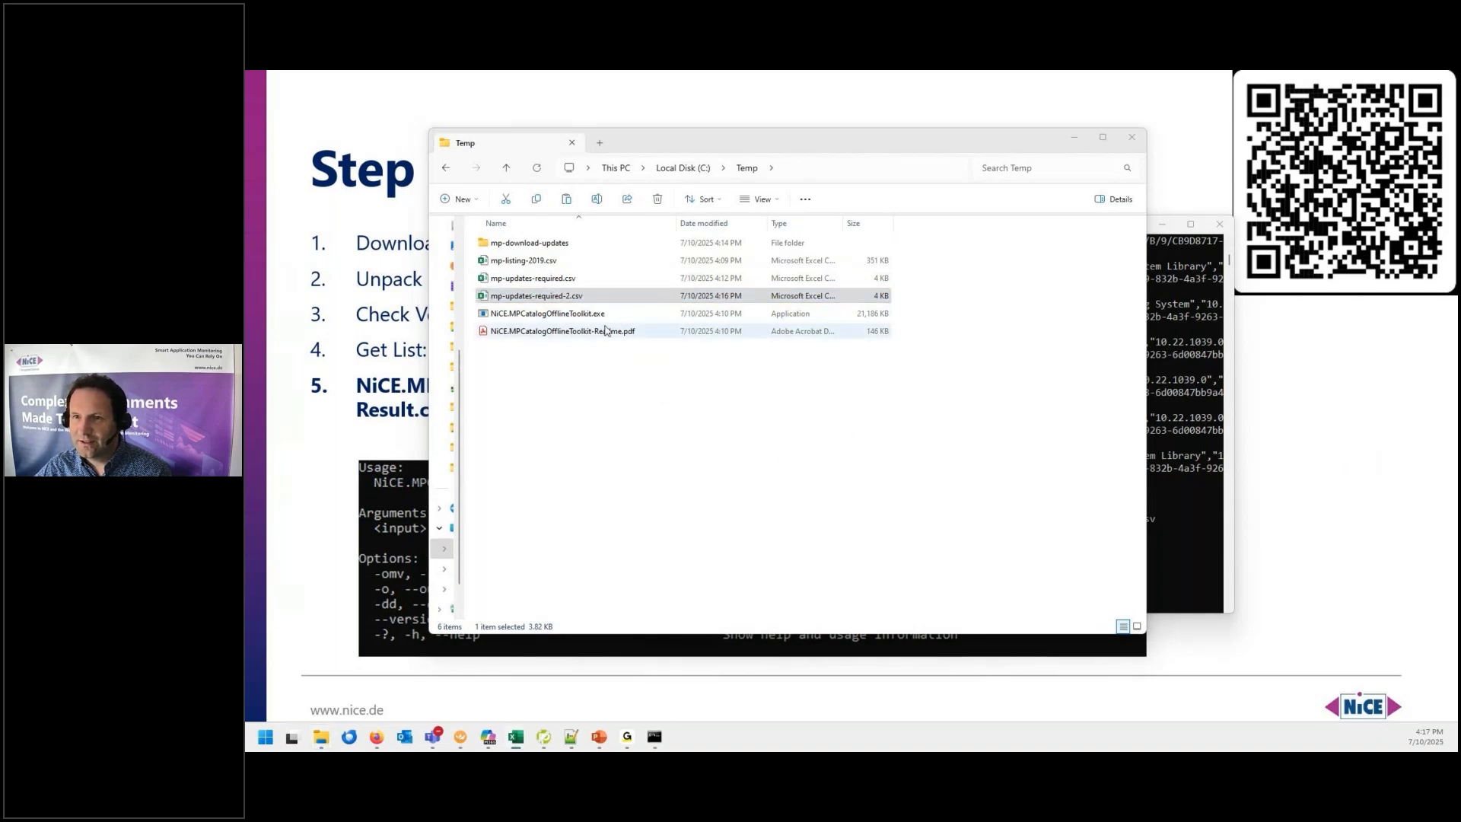
{"action": "left_click", "coordinate": [534, 296]}
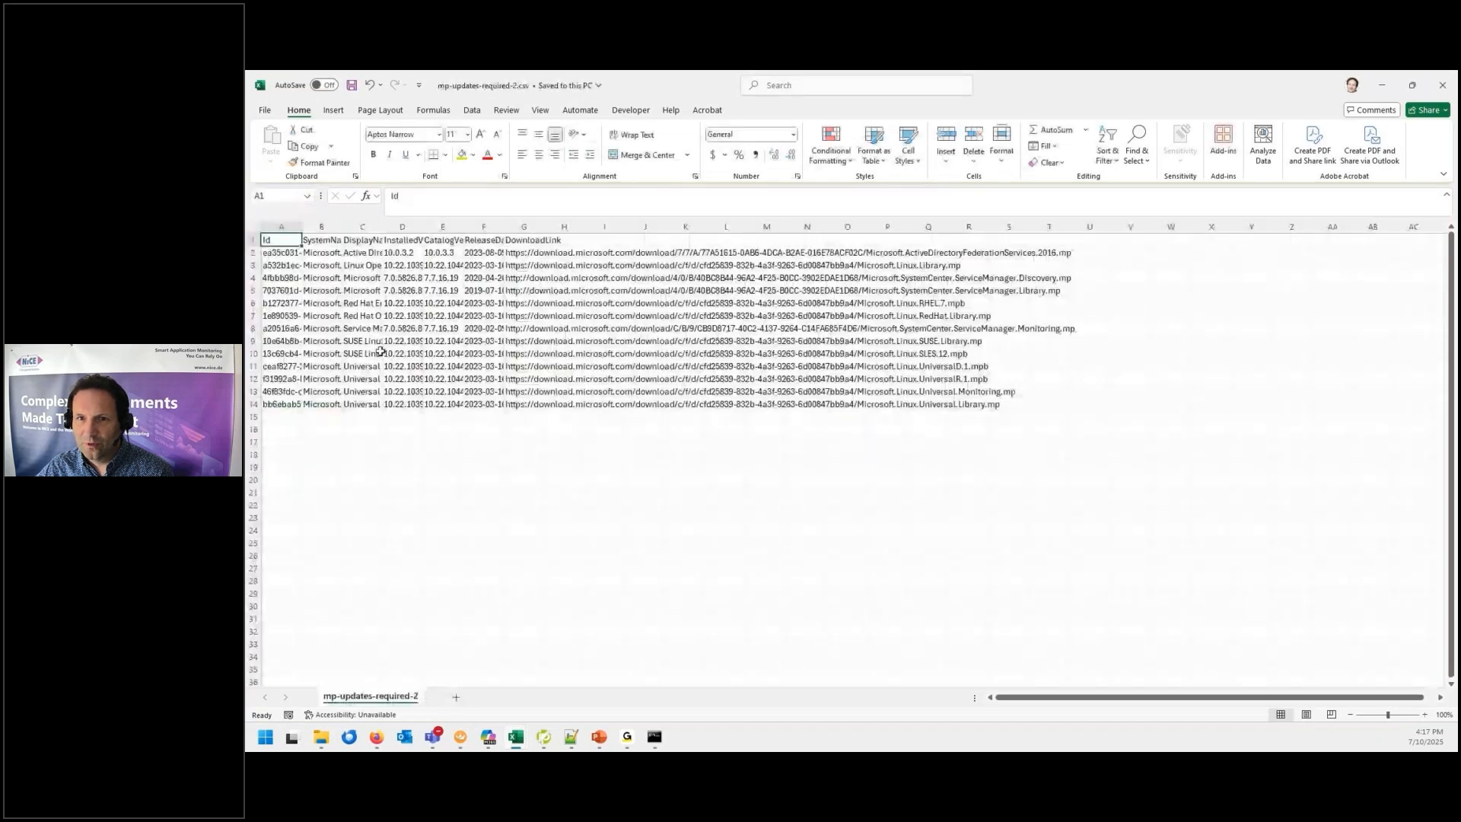
{"action": "left_click_drag", "start_coordinate": [287, 422], "coordinate": [289, 277]}
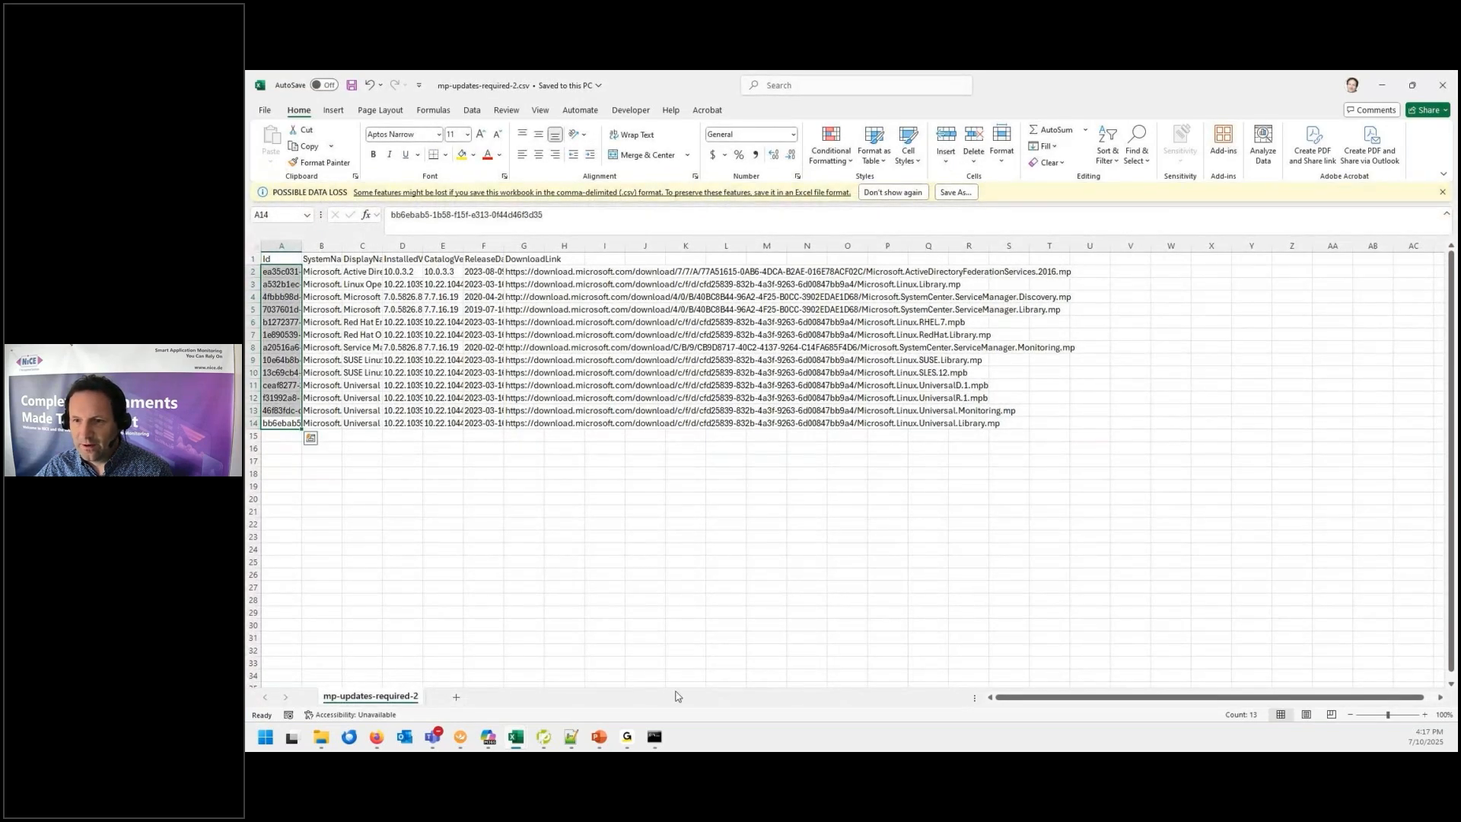
Switch to the remote SCOM server, open C:\Temp\mp-download-updates in File Explorer and copy the folder path.
{"action": "left_click", "coordinate": [488, 736]}
{"action": "left_click", "coordinate": [490, 701]}
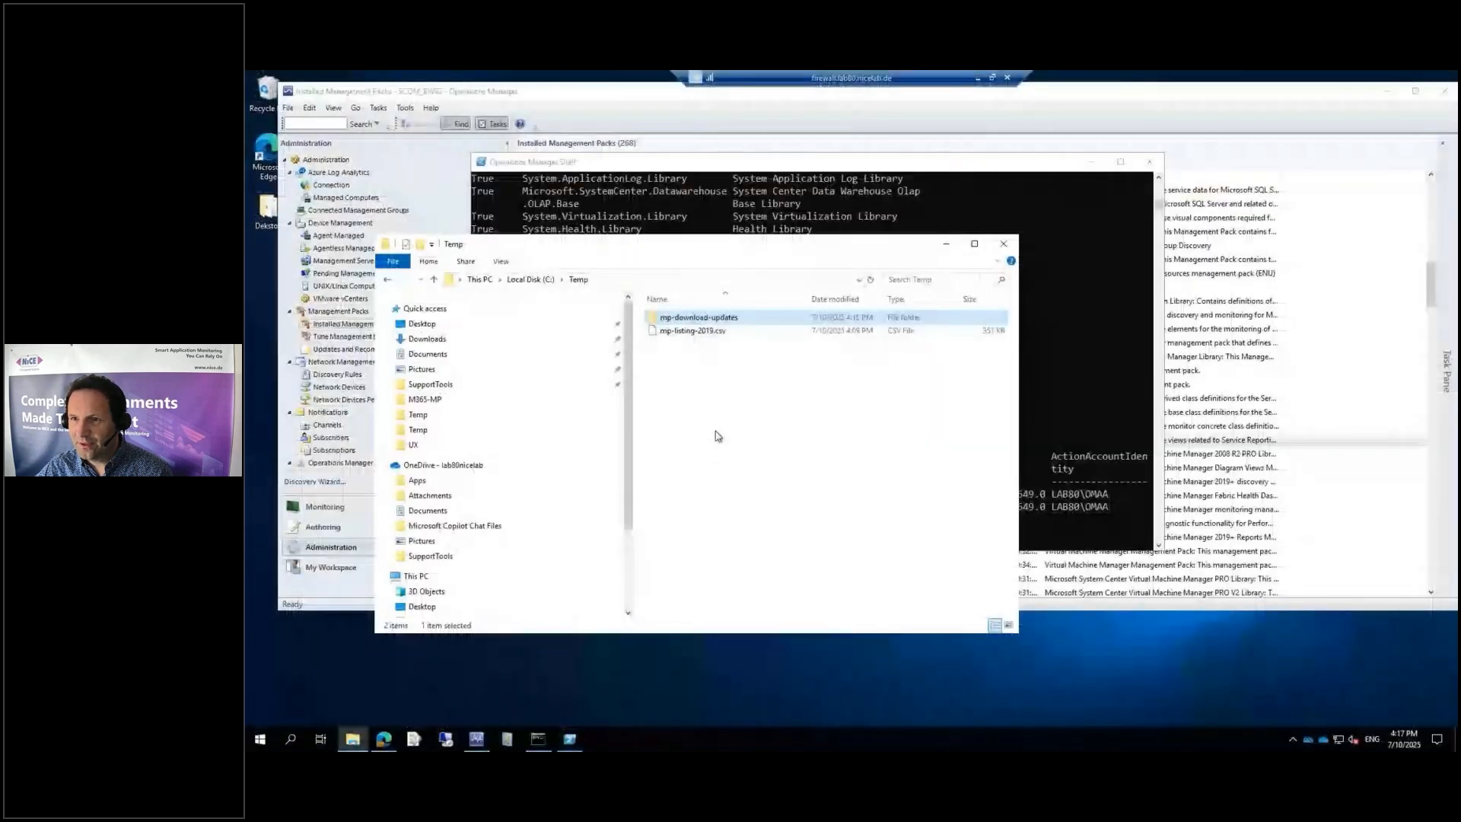
{"action": "double_click", "coordinate": [706, 328]}
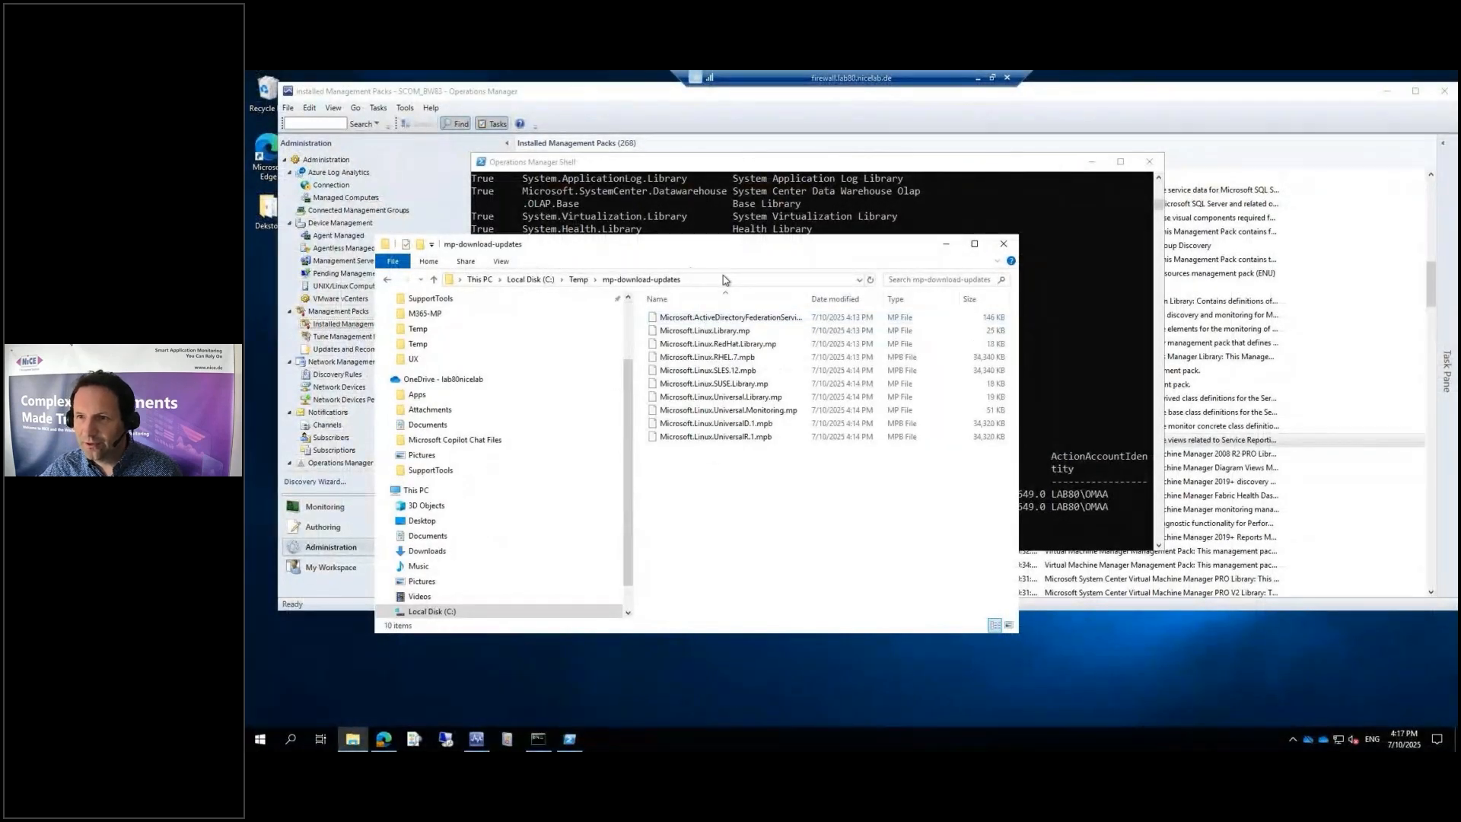
{"action": "left_click", "coordinate": [725, 280]}
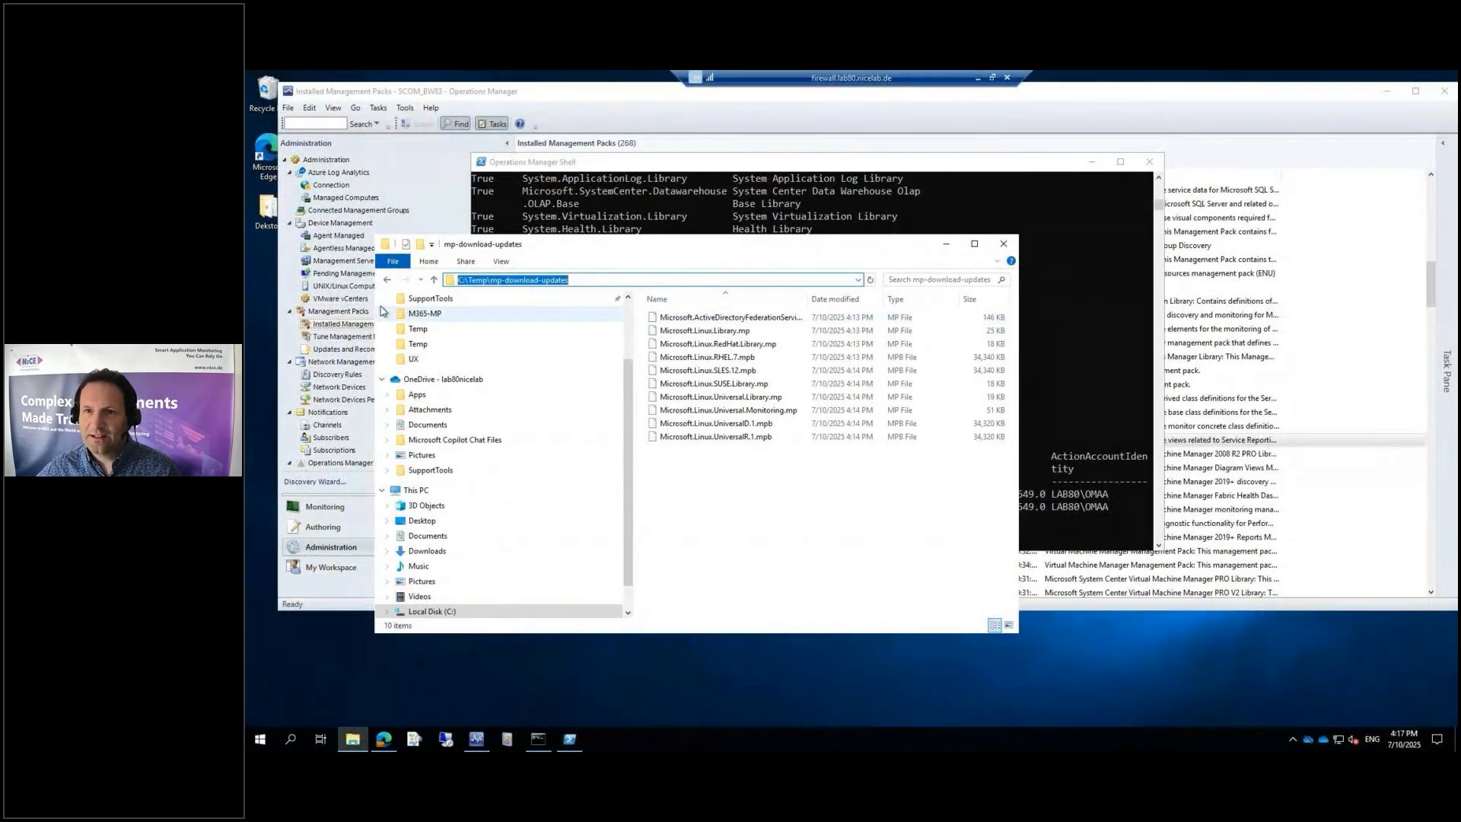
In the Operations Manager console, start importing management packs and choose to add them from disk.
{"action": "left_click", "coordinate": [346, 553]}
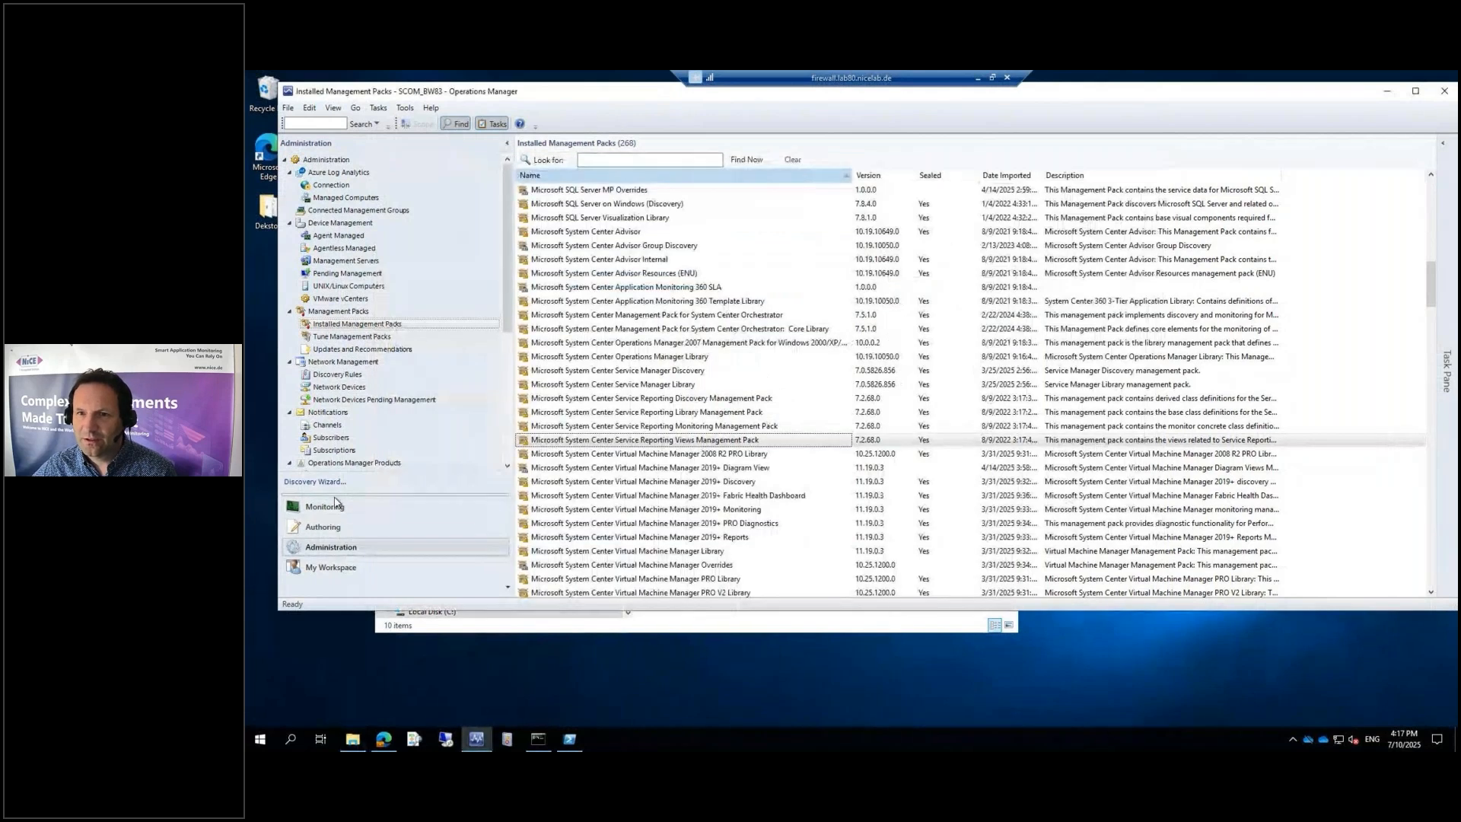
{"action": "right_click", "coordinate": [347, 326]}
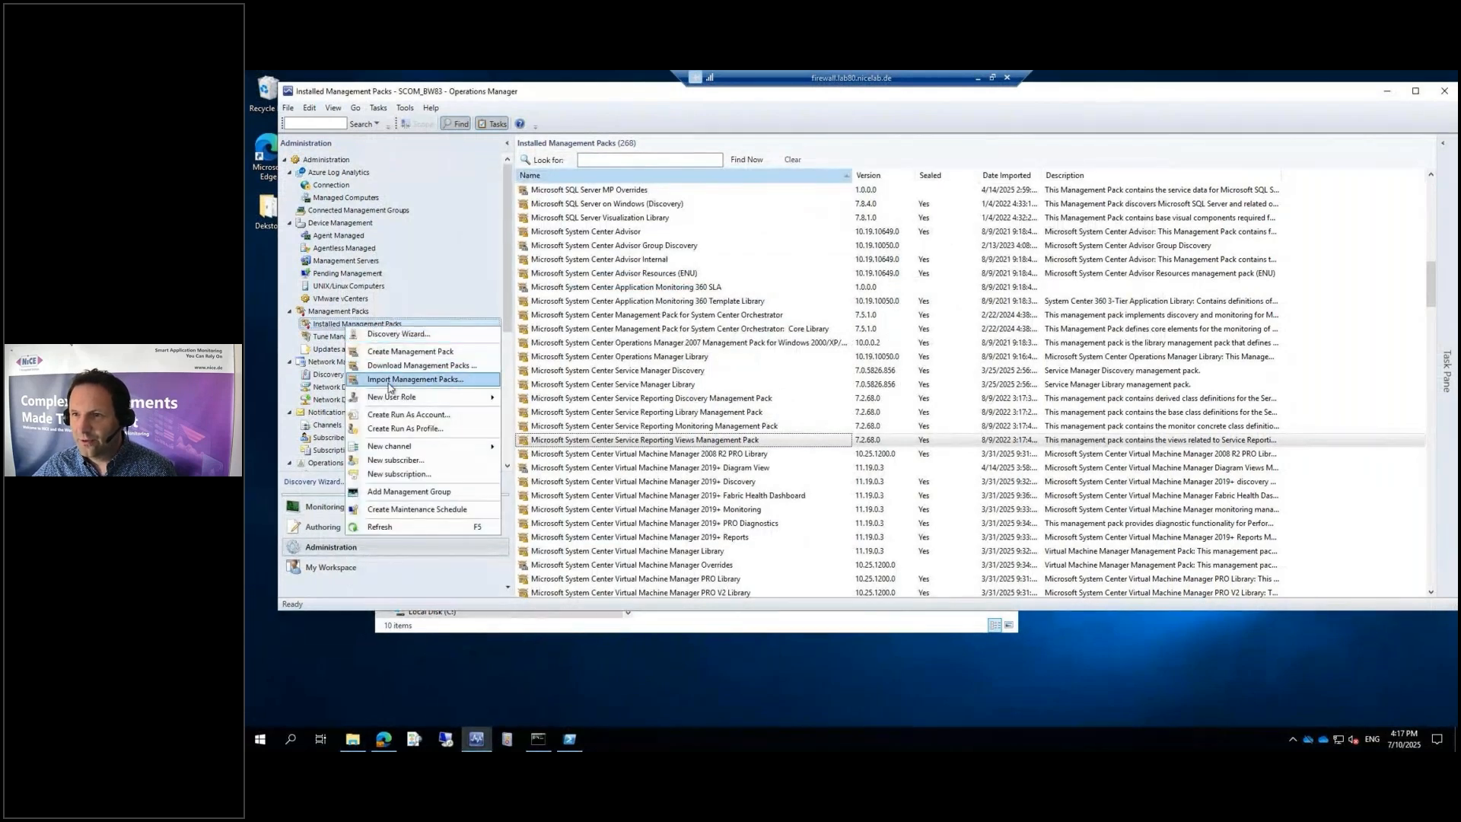
{"action": "left_click", "coordinate": [380, 372]}
{"action": "left_click", "coordinate": [967, 253]}
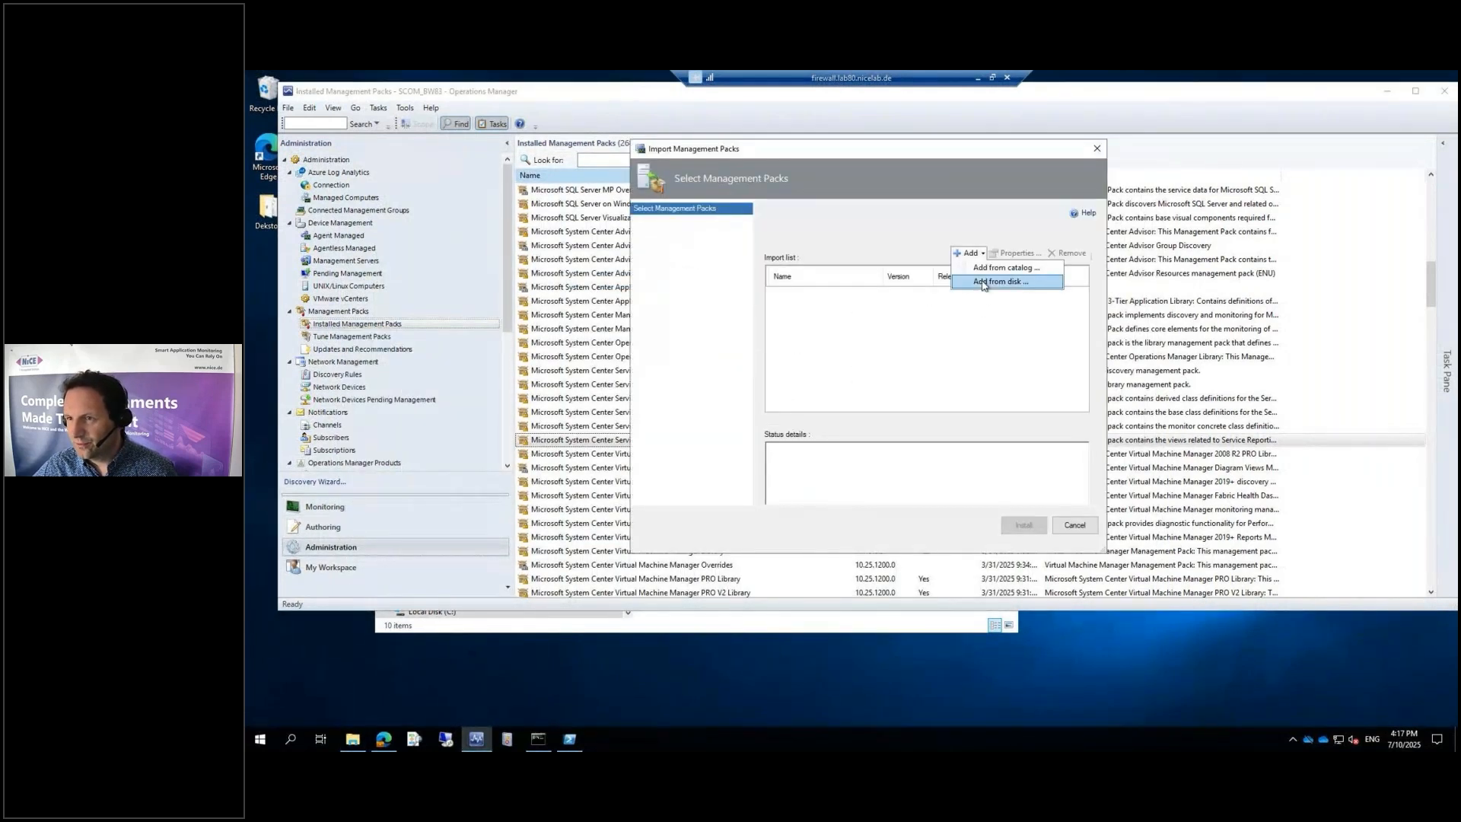
{"action": "left_click", "coordinate": [989, 281]}
{"action": "left_click", "coordinate": [936, 456]}
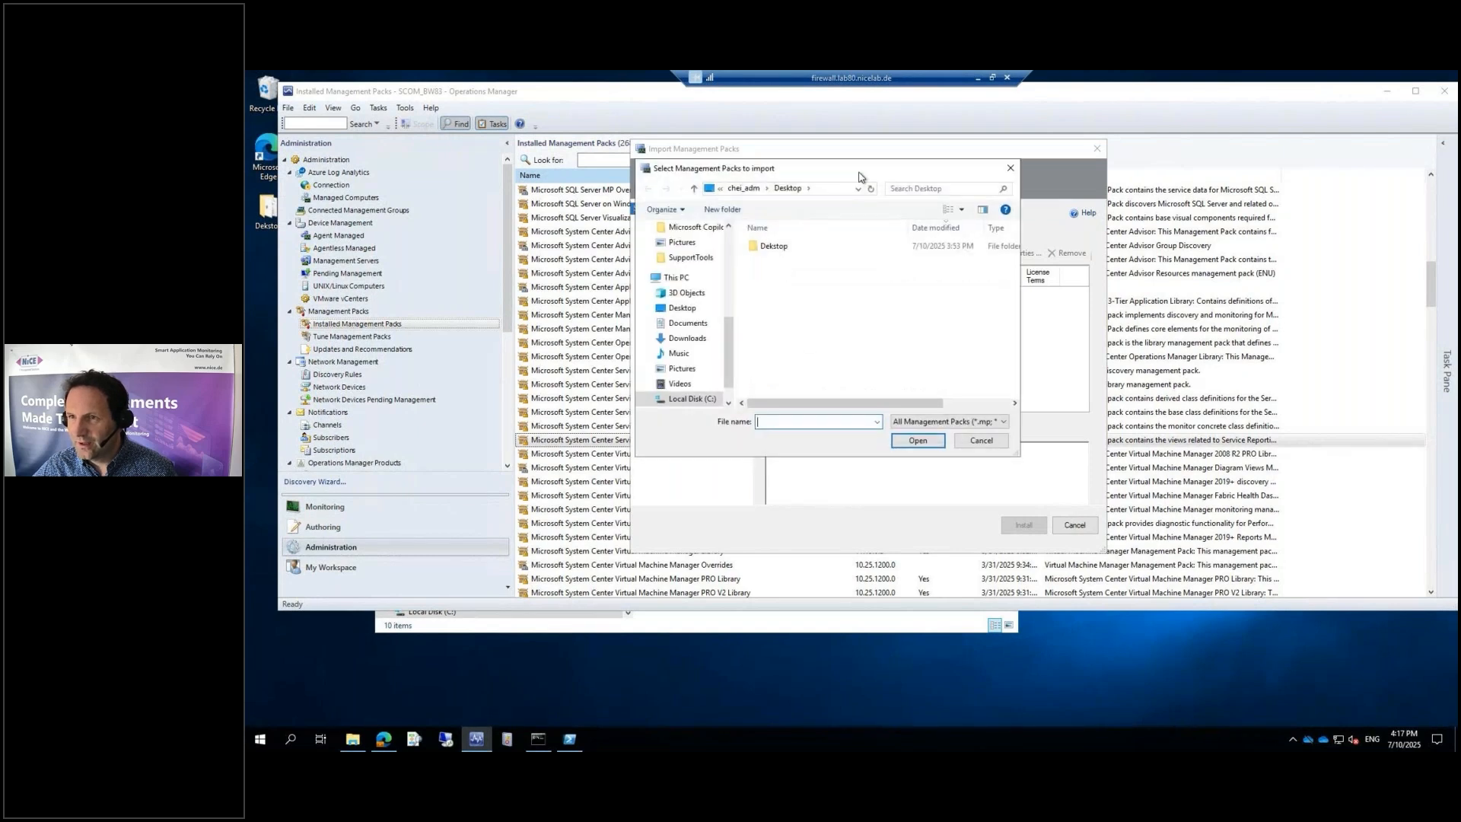
Add all management pack files from C:\Temp\mp-download-updates to the import list.
{"action": "left_click", "coordinate": [830, 192]}
{"action": "key", "text": "ctrl+v"}
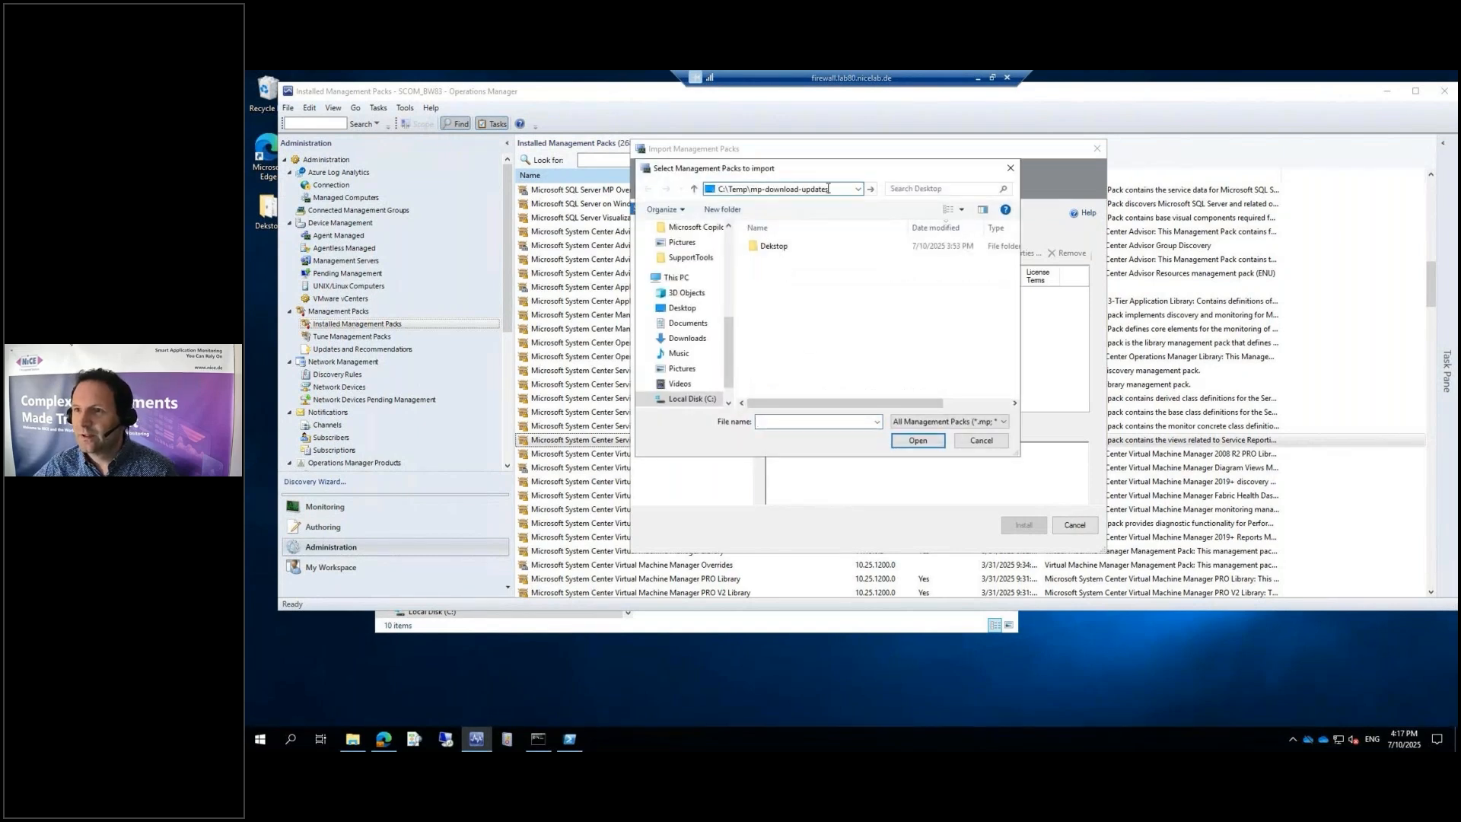
{"action": "key", "text": "Return"}
{"action": "left_click", "coordinate": [776, 260]}
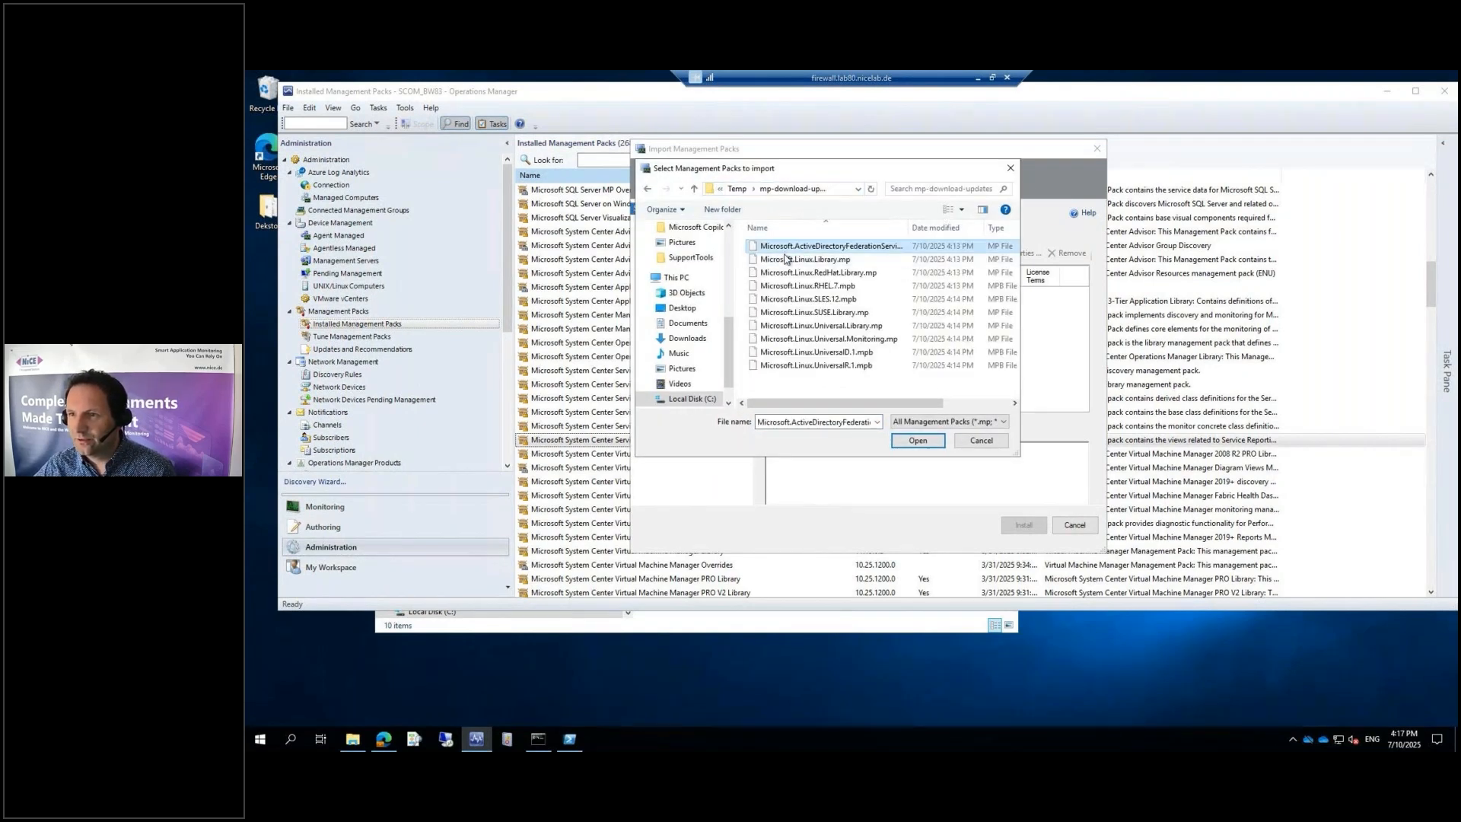
{"action": "key", "text": "ctrl+a"}
{"action": "left_click", "coordinate": [921, 441]}
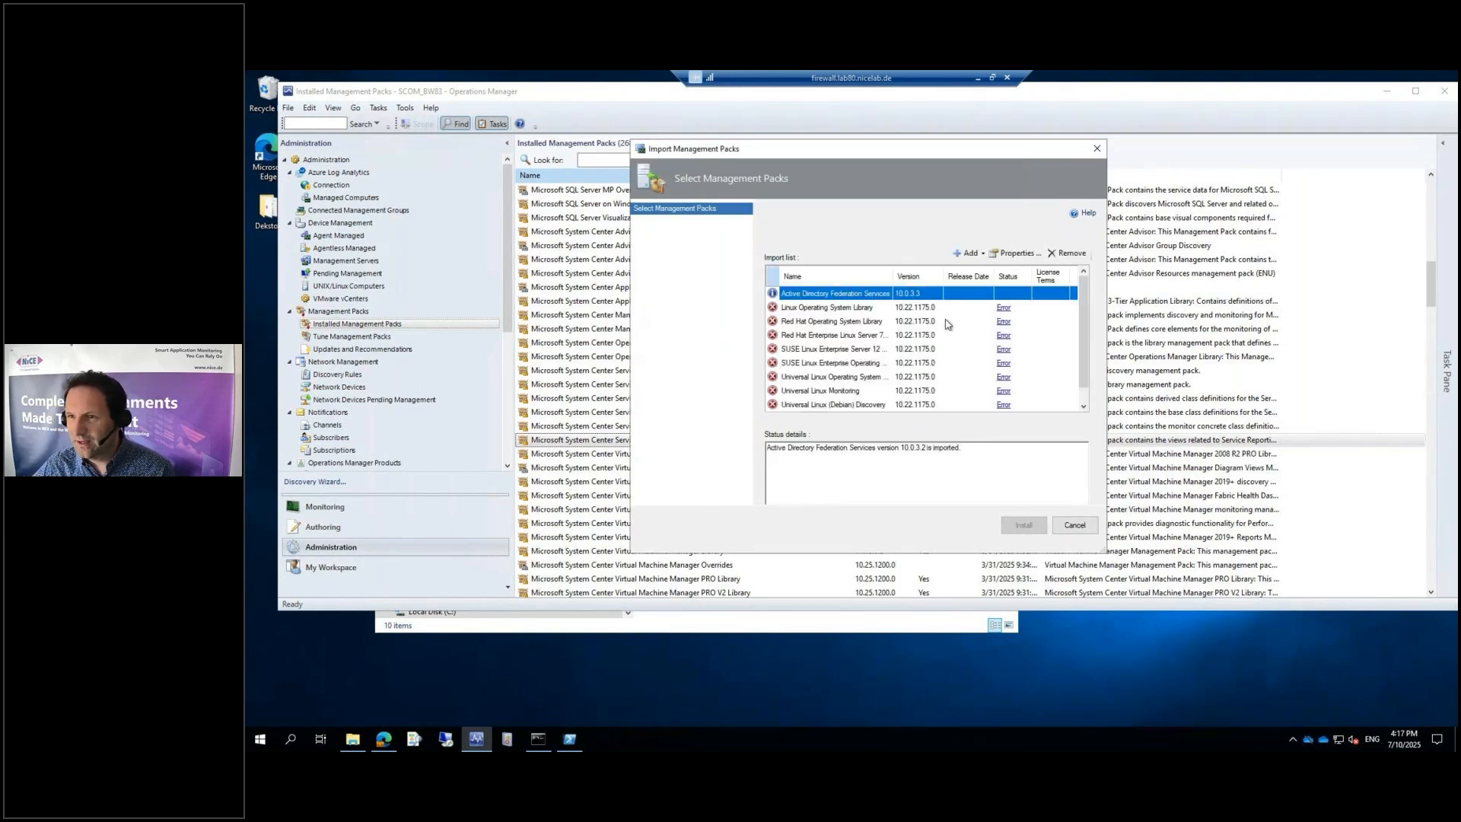
Examine the import error details for Linux Operating System Library and Red Hat Enterprise Linux Server 7, leaving both in the import list.
{"action": "left_click", "coordinate": [1006, 309]}
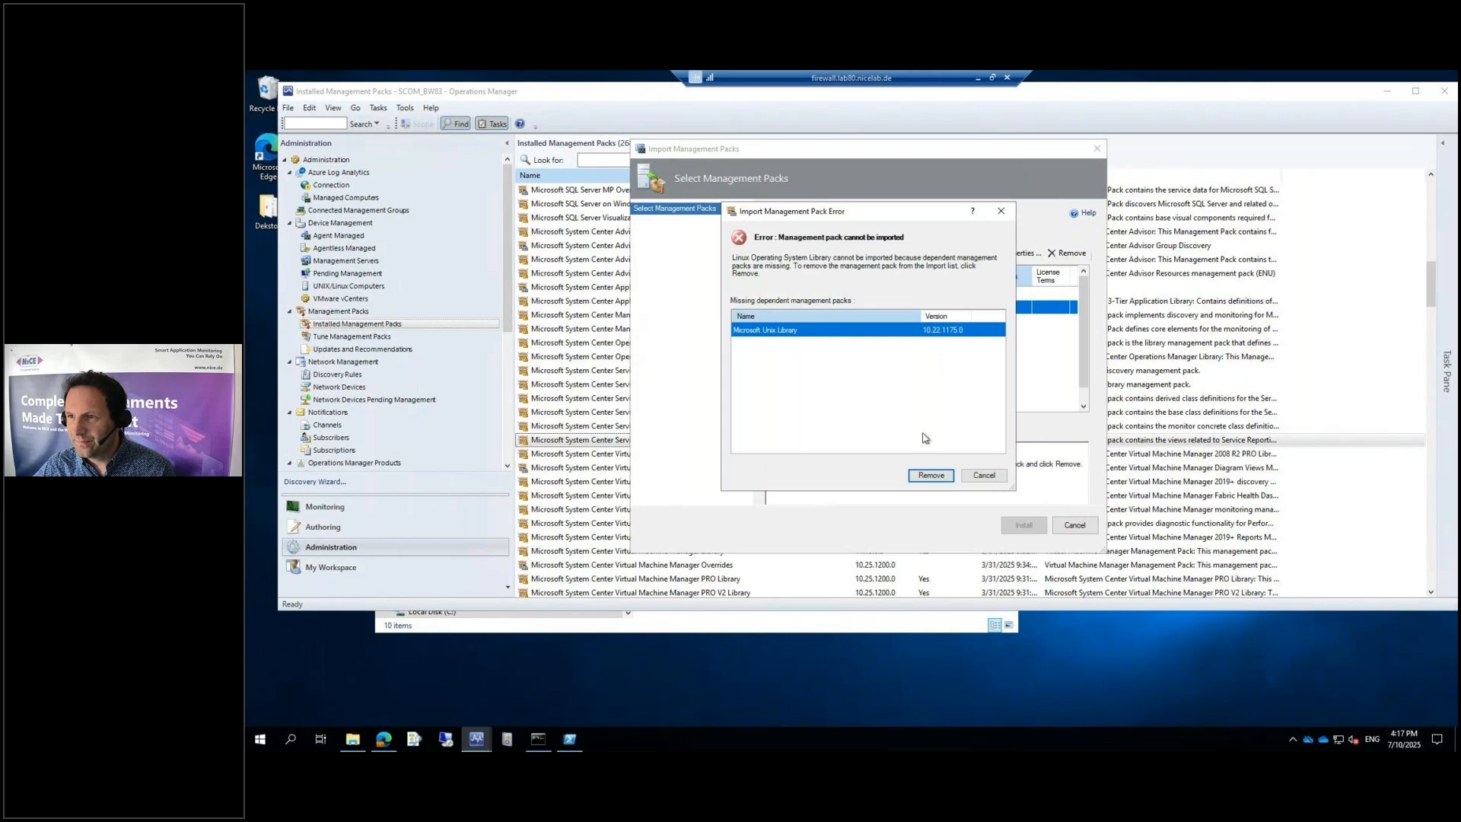
{"action": "left_click", "coordinate": [983, 476]}
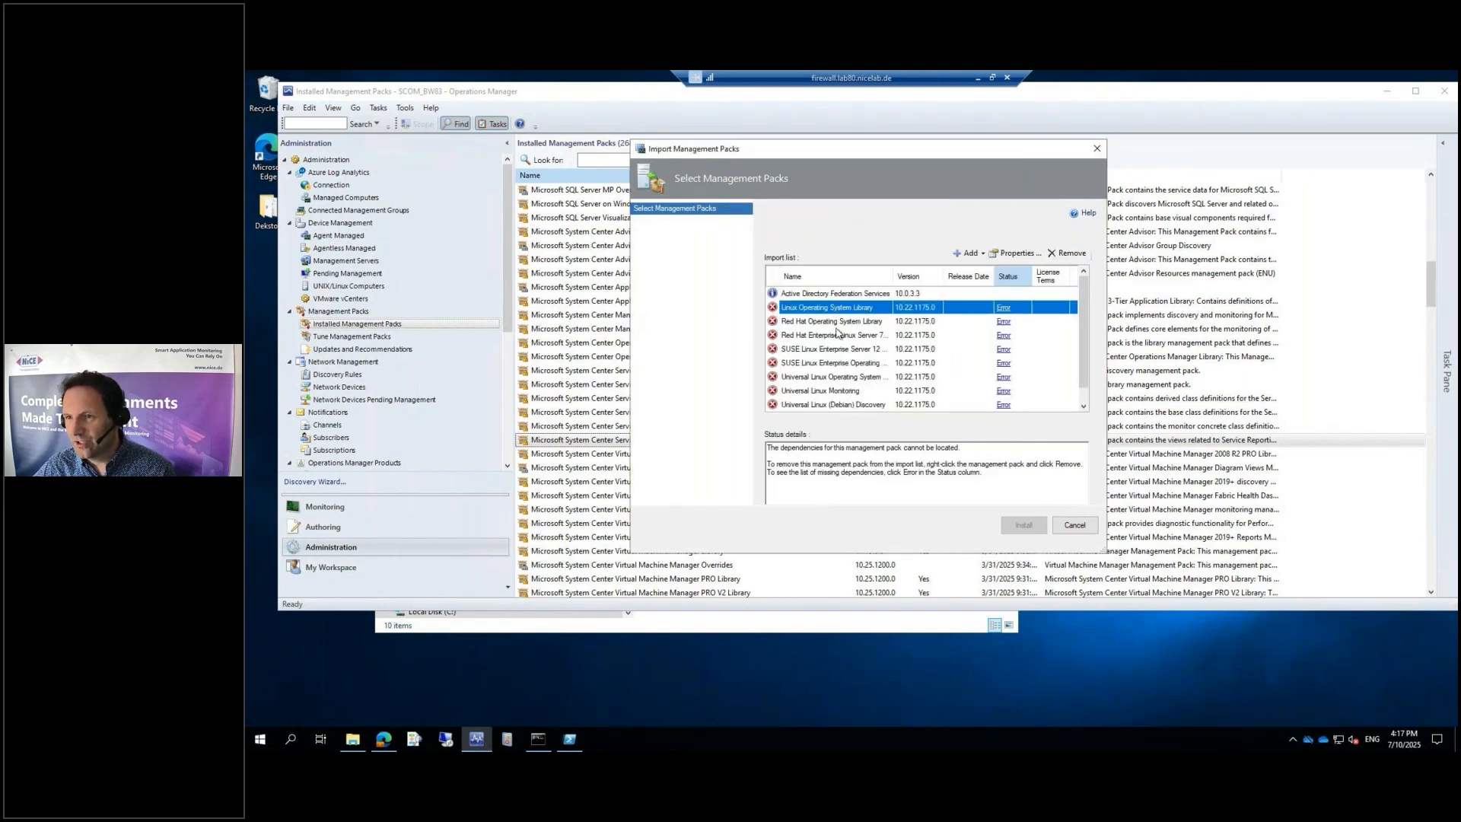
{"action": "left_click", "coordinate": [848, 334]}
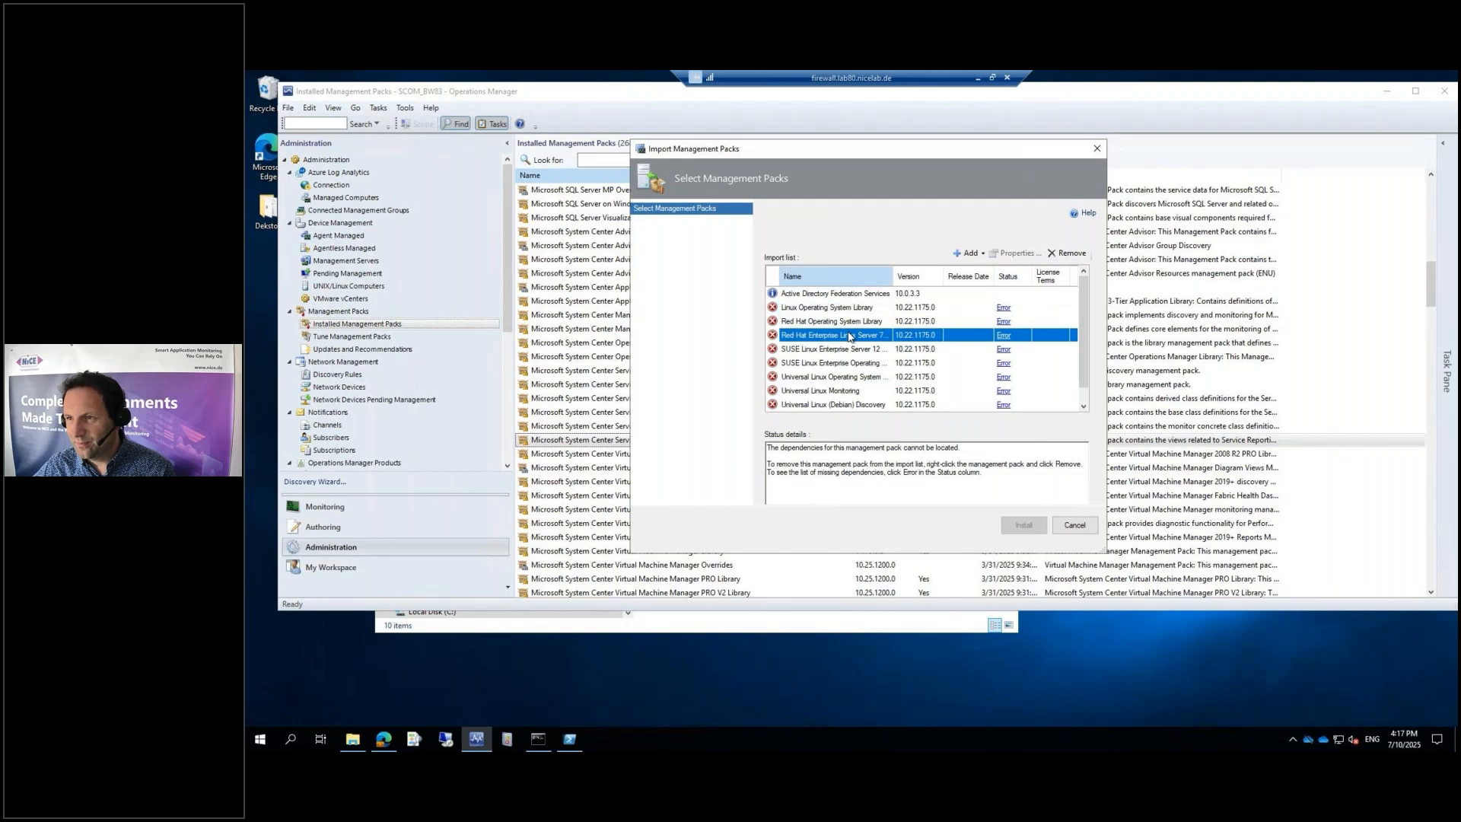
{"action": "left_click", "coordinate": [1004, 335]}
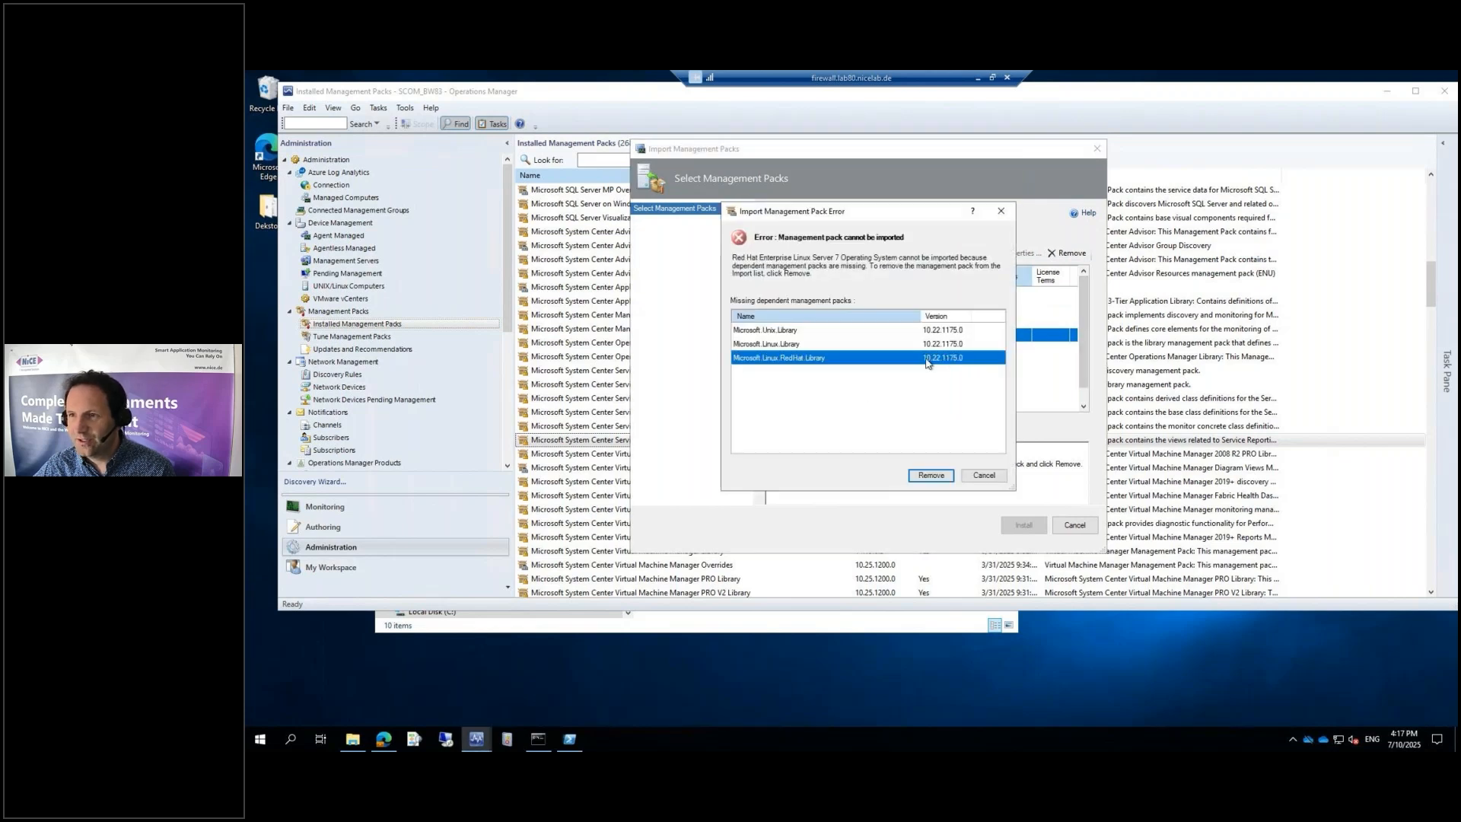
{"action": "left_click", "coordinate": [983, 475]}
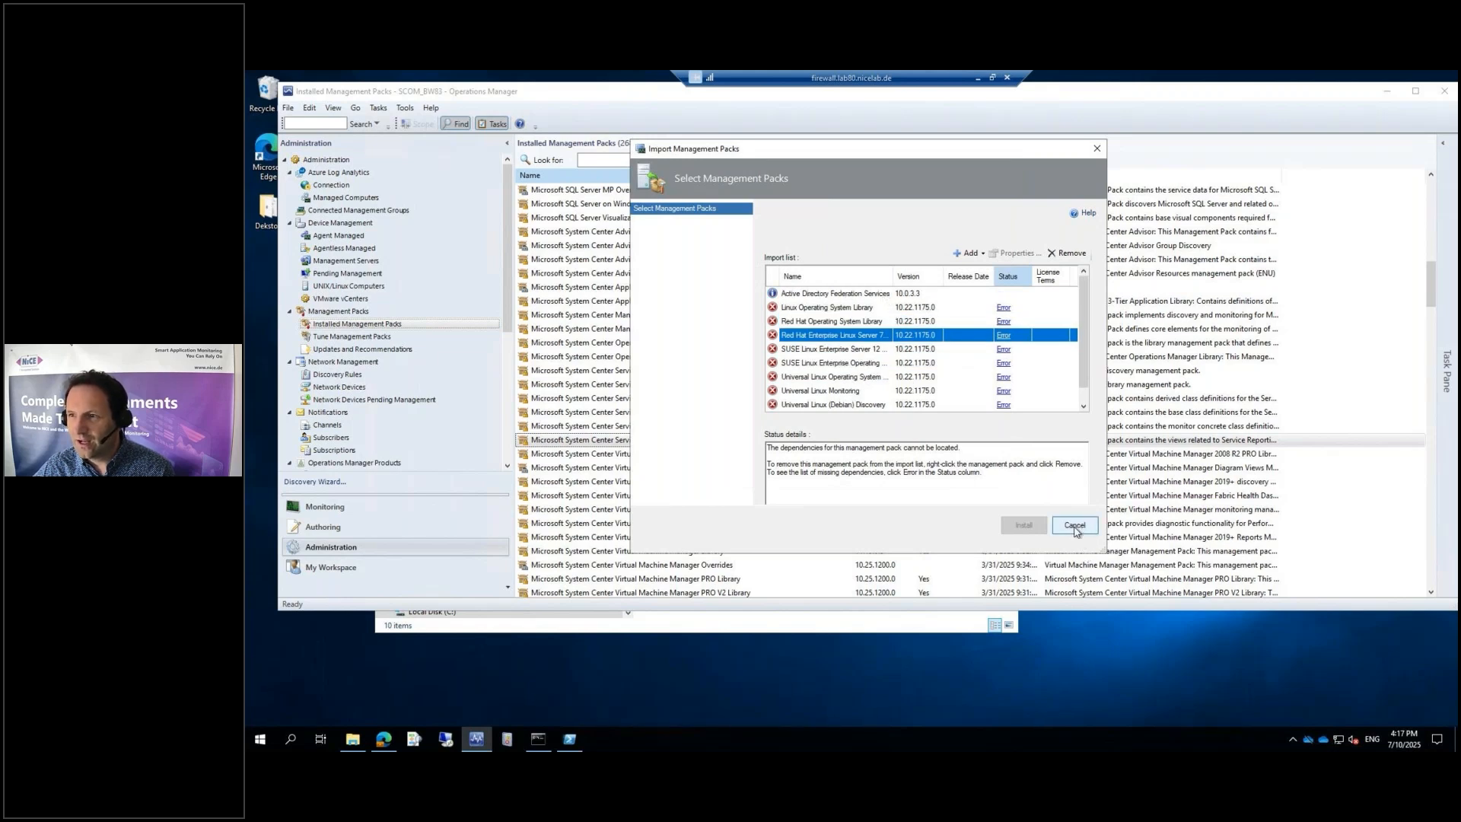
Cancel the management pack import, discarding the import list, and minimize the remote server session.
{"action": "left_click", "coordinate": [1074, 525]}
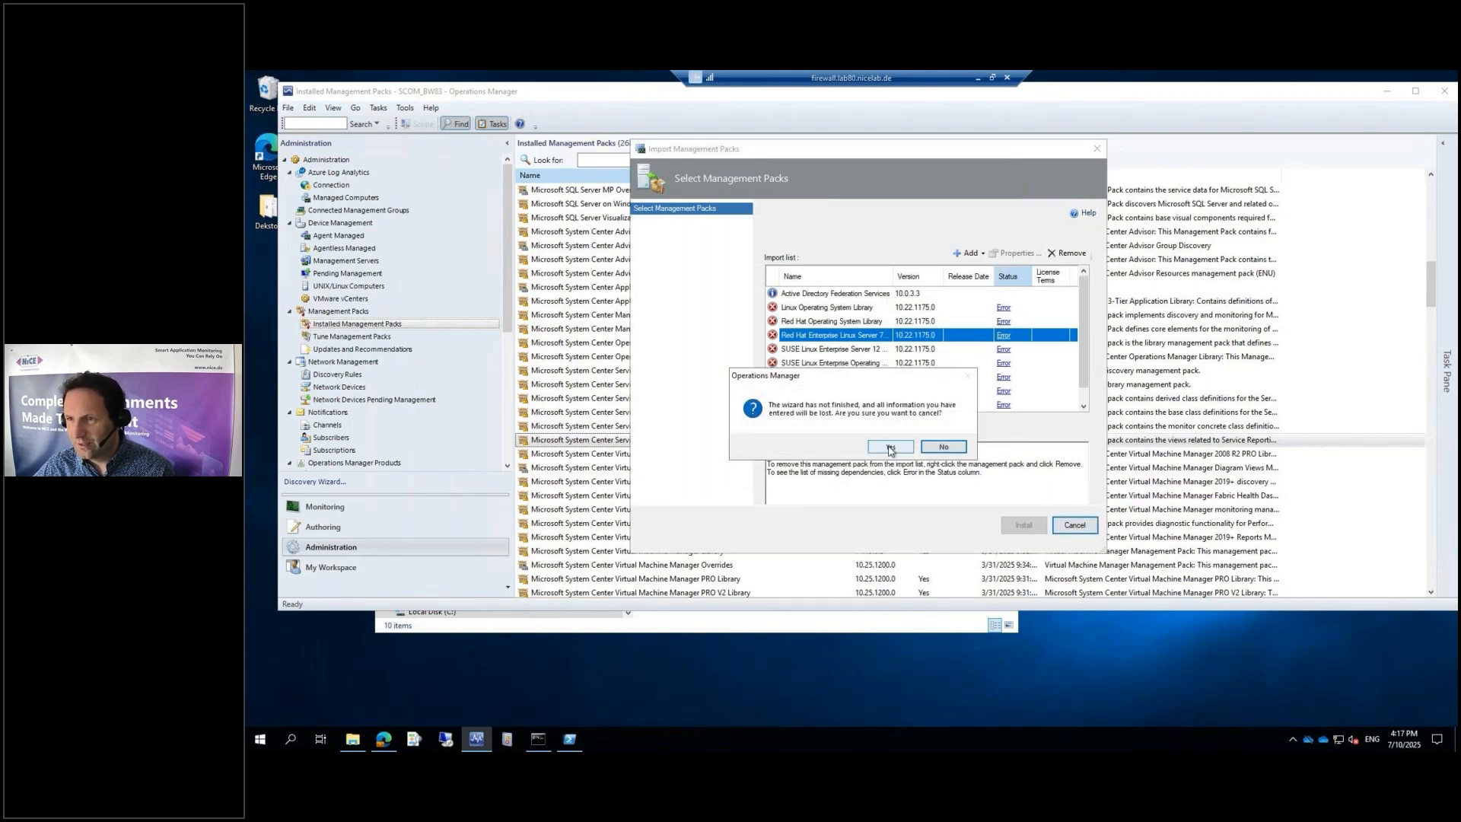
{"action": "left_click", "coordinate": [890, 448]}
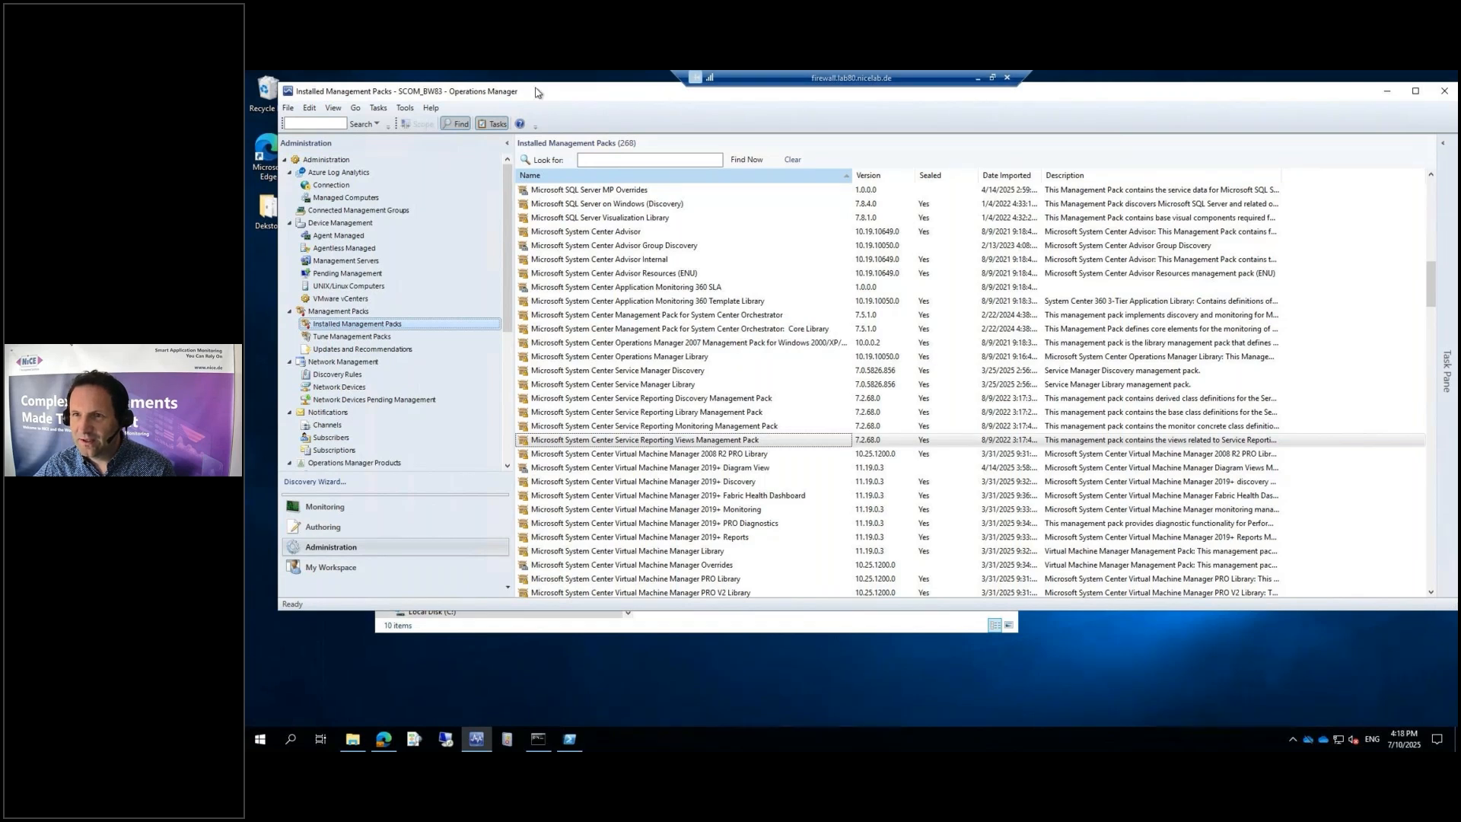
{"action": "left_click_drag", "start_coordinate": [544, 95], "coordinate": [547, 156]}
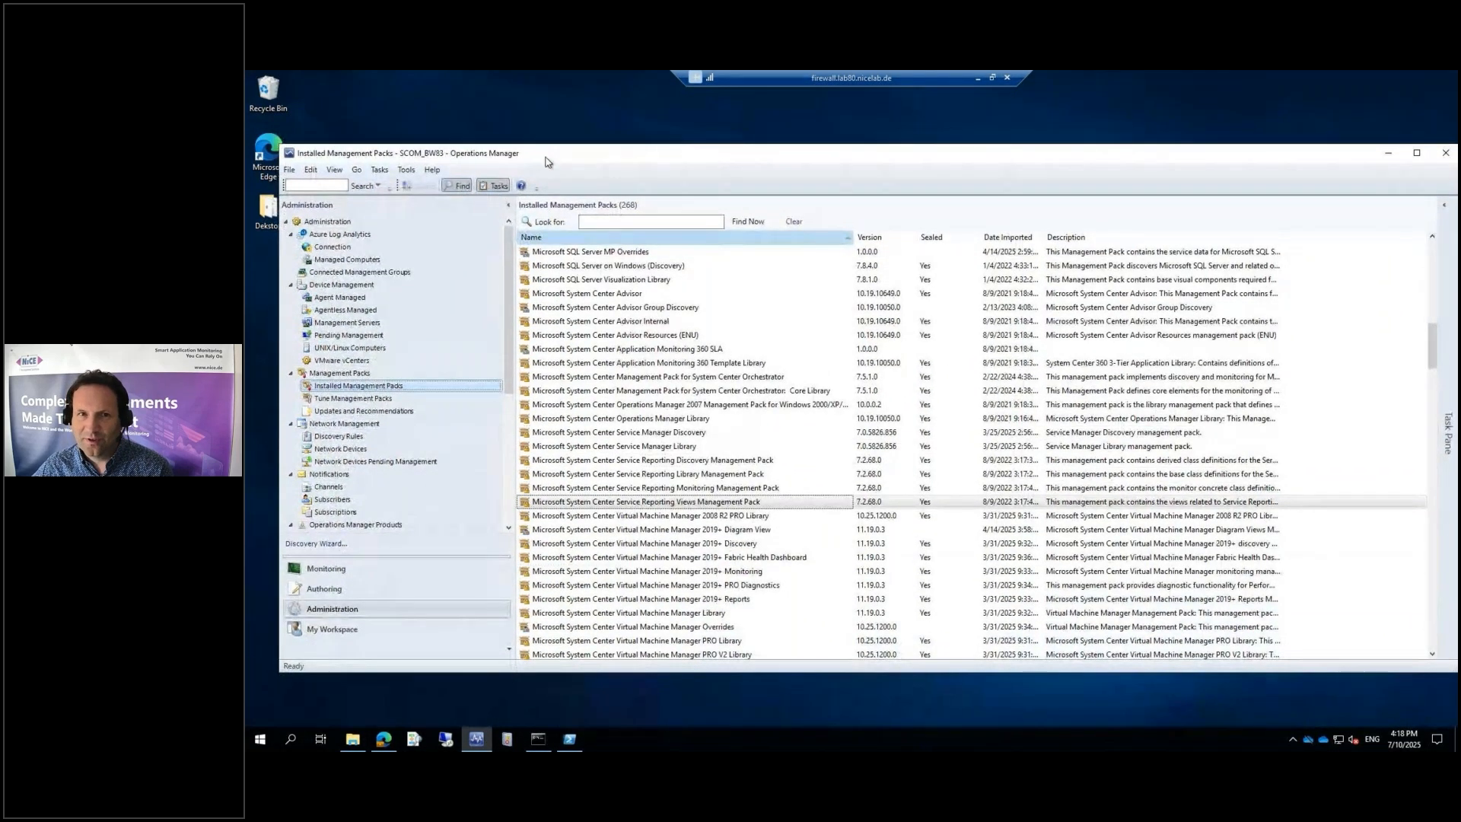
{"action": "double_click", "coordinate": [1167, 155]}
{"action": "left_click", "coordinate": [977, 78]}
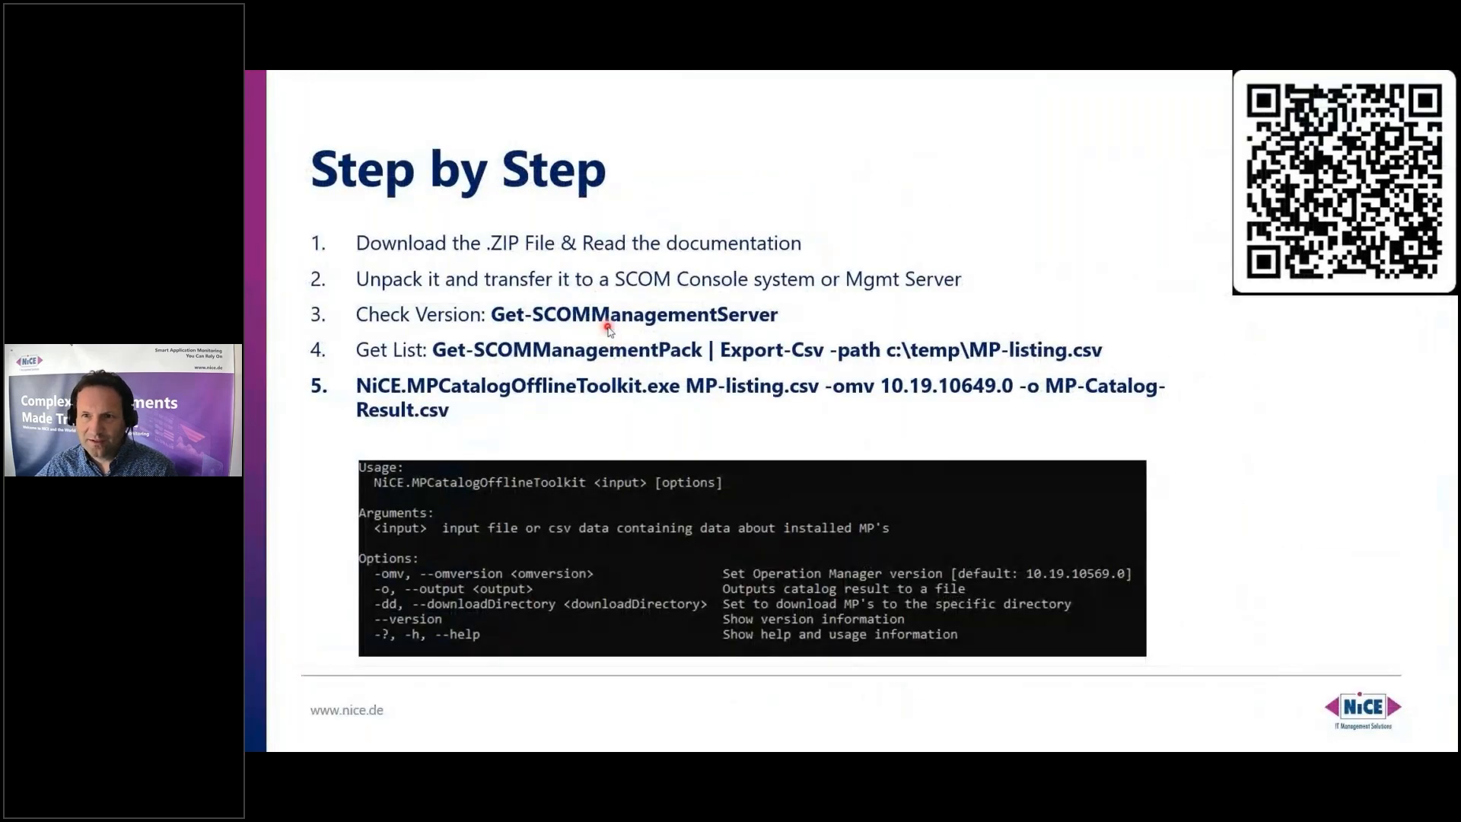
{"action": "key", "text": "Right"}
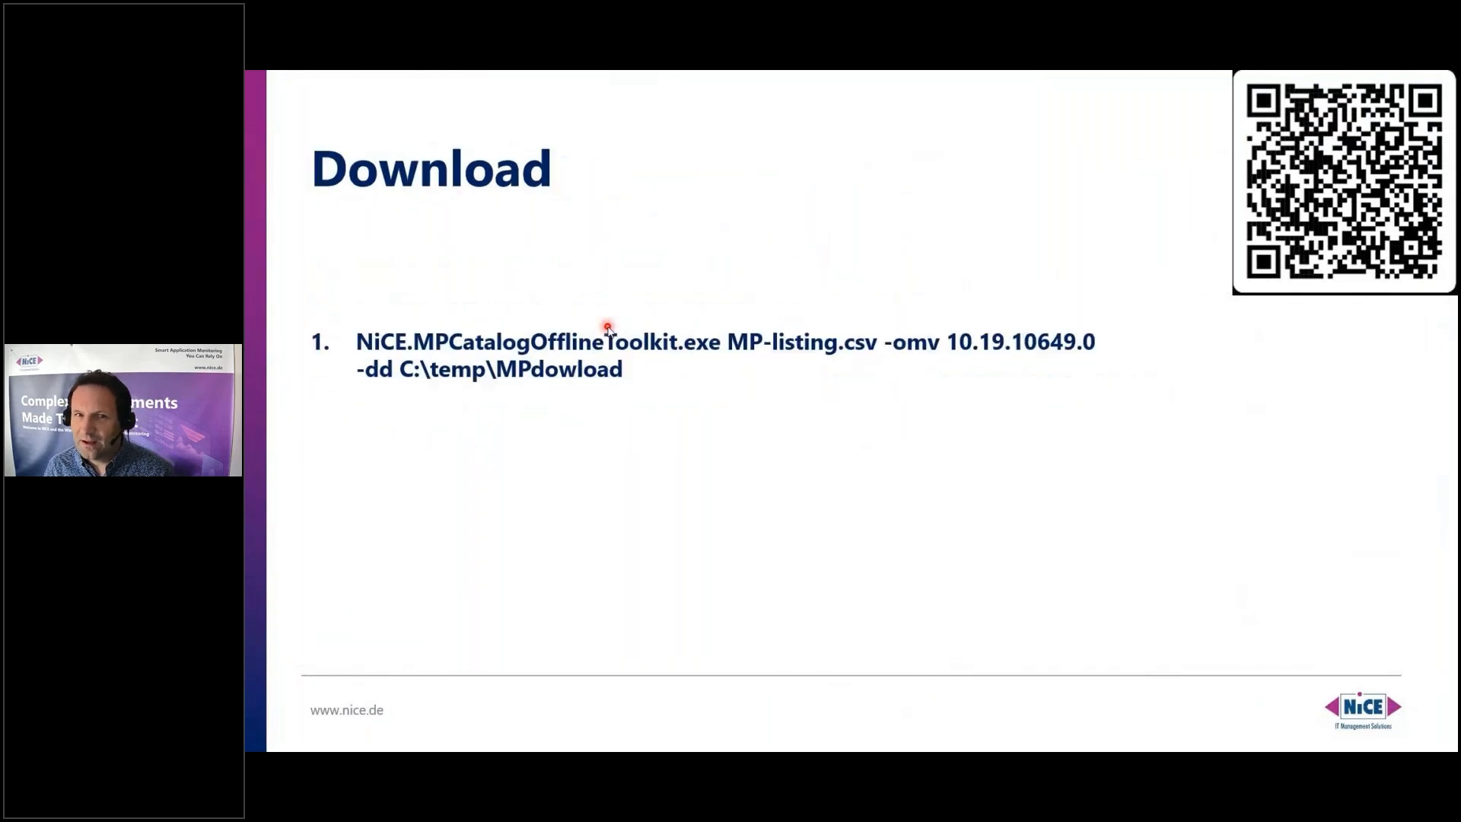
{"action": "key", "text": "Right"}
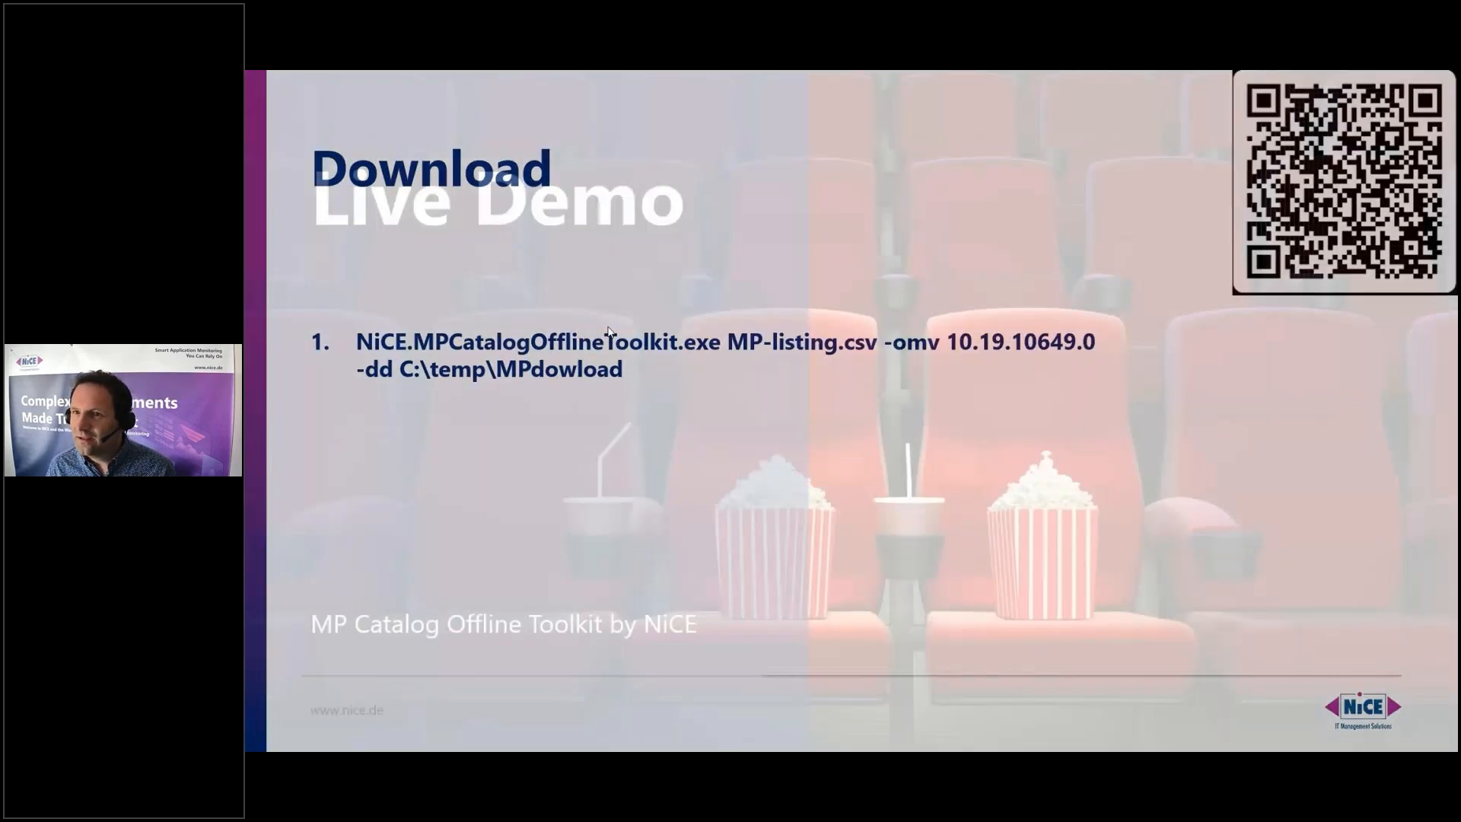